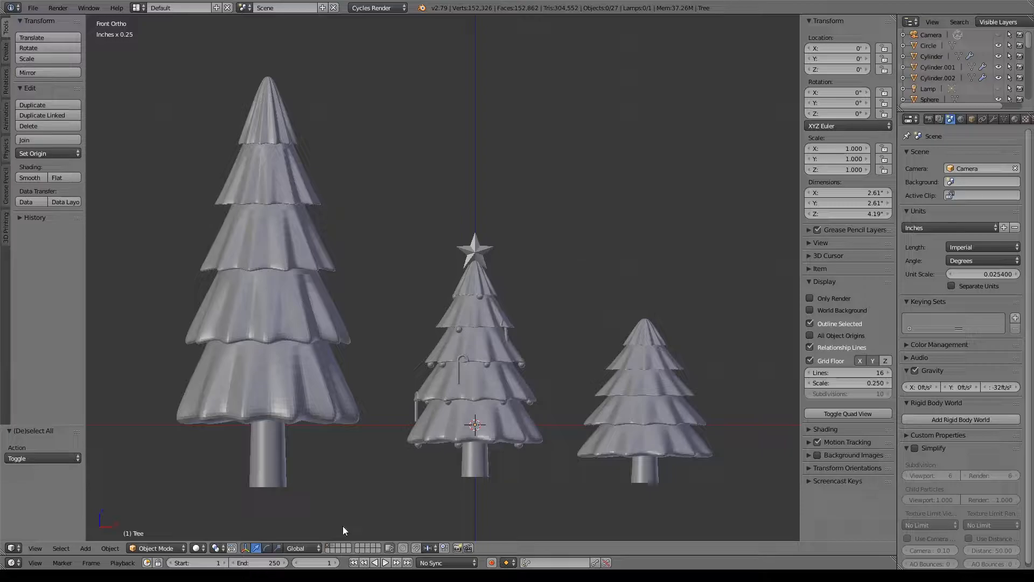
- Switch to the empty second layer and add a cube mesh at the origin
key(2)
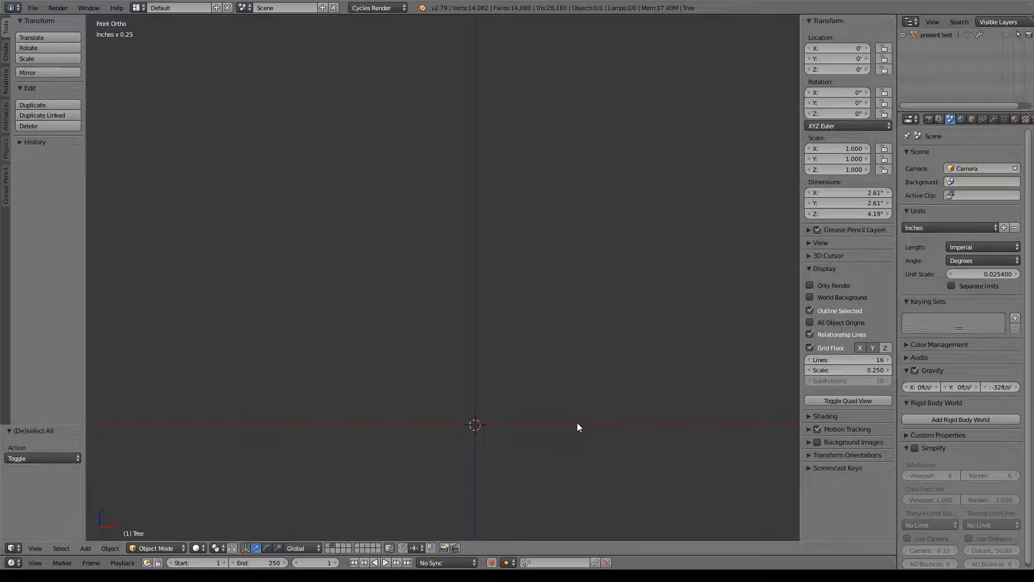
key(shift+a)
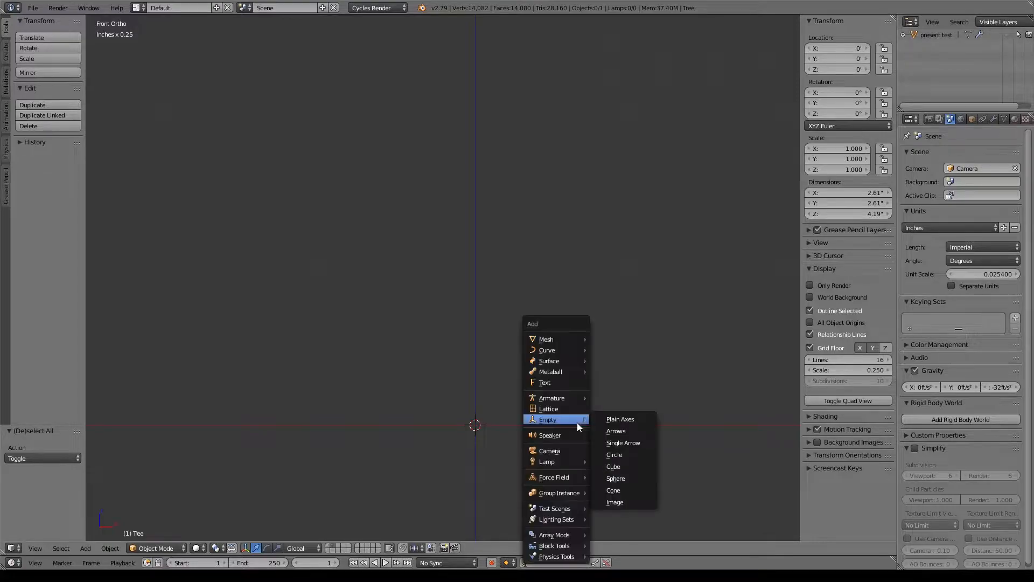
mouse_move(556, 340)
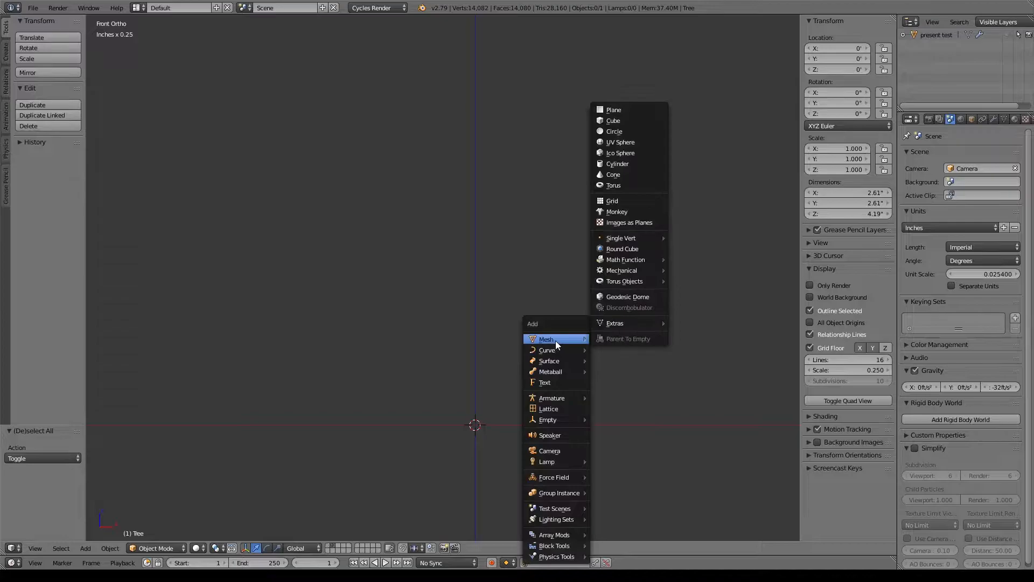
click(638, 123)
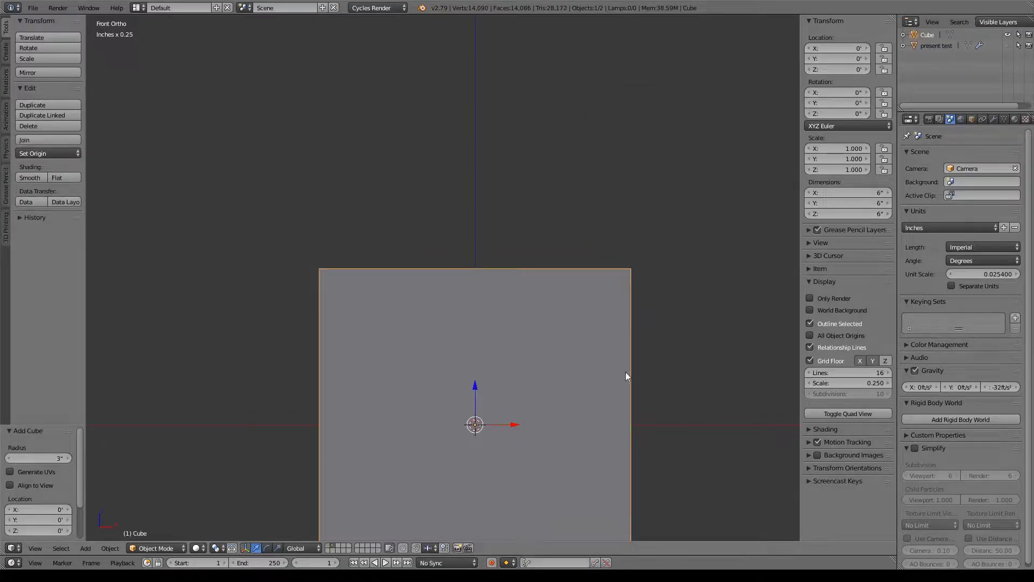
shift+middle_drag(625, 371, 628, 221)
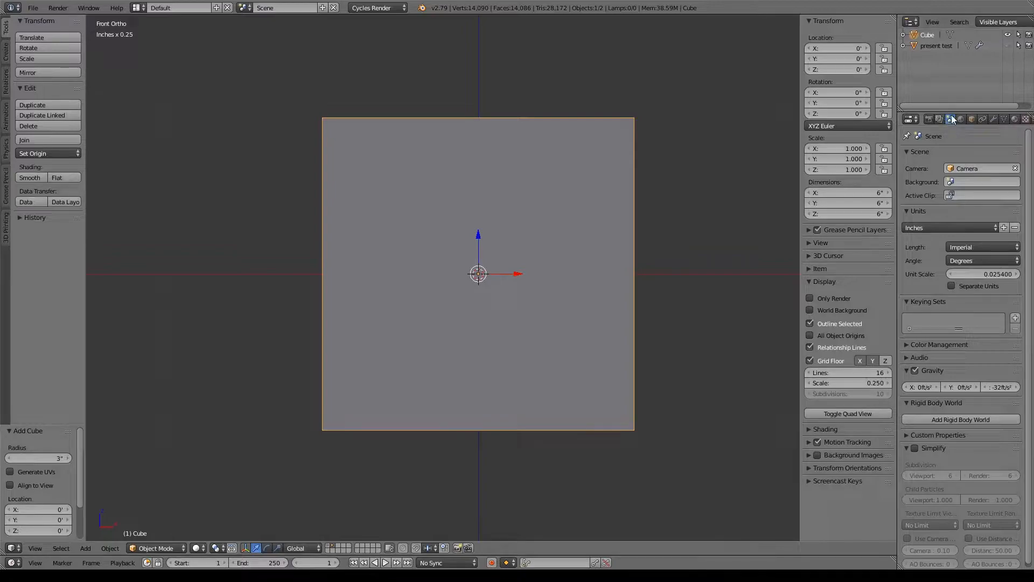
- Set the cube's X, Y and Z dimensions to 1 inch each
click(957, 226)
click(940, 262)
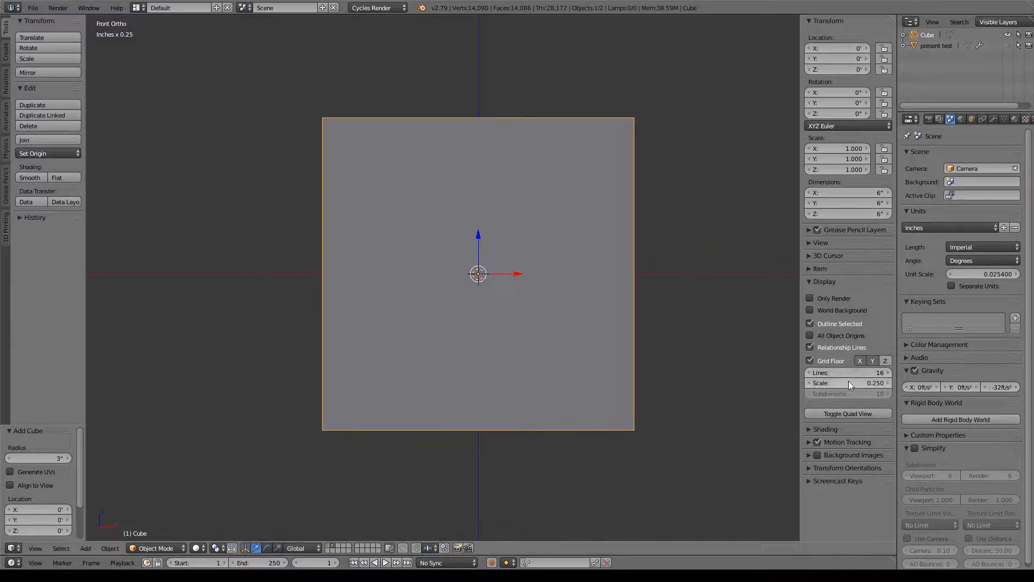
key(n)
key(n)
click(868, 193)
text(1)
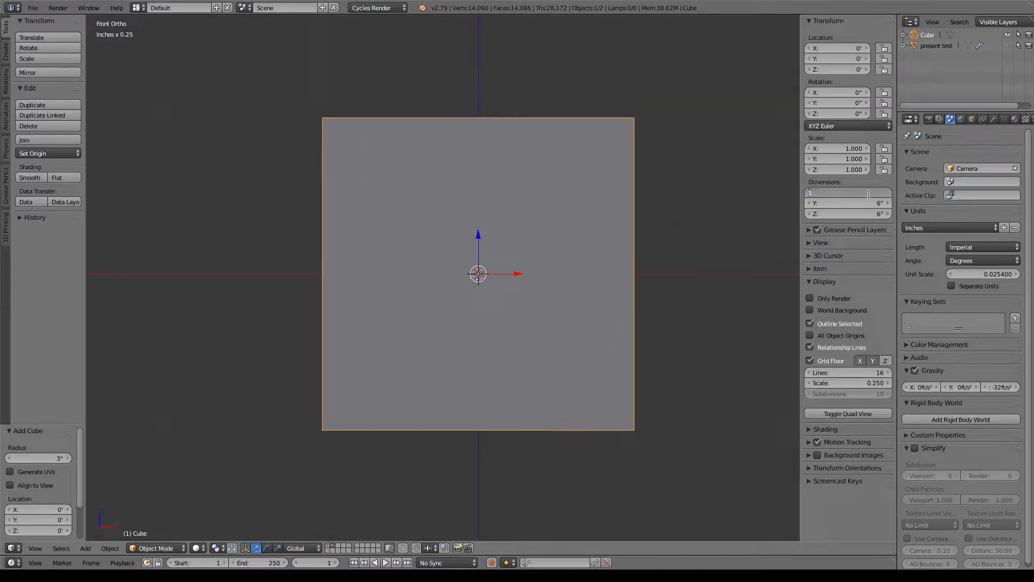
key(Return)
click(879, 203)
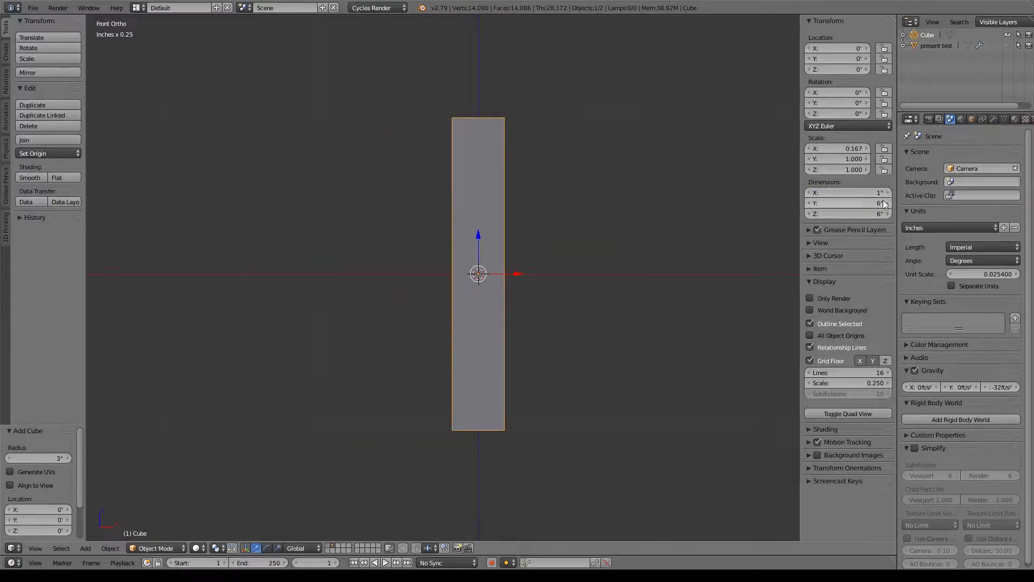
text(1)
key(Return)
click(870, 215)
text(1)
key(Return)
key(KP_Decimal)
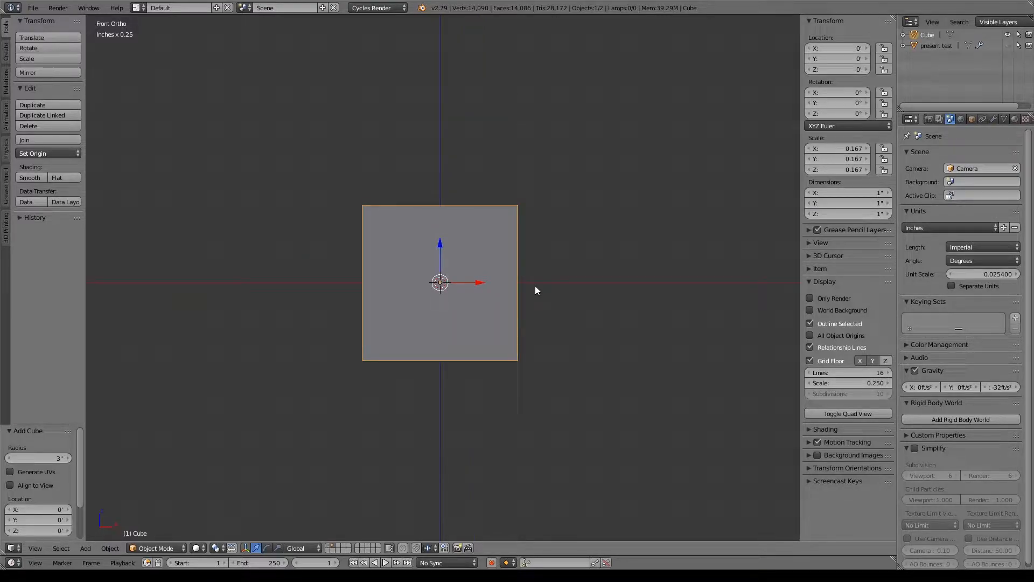
scroll(574, 246, up, 3)
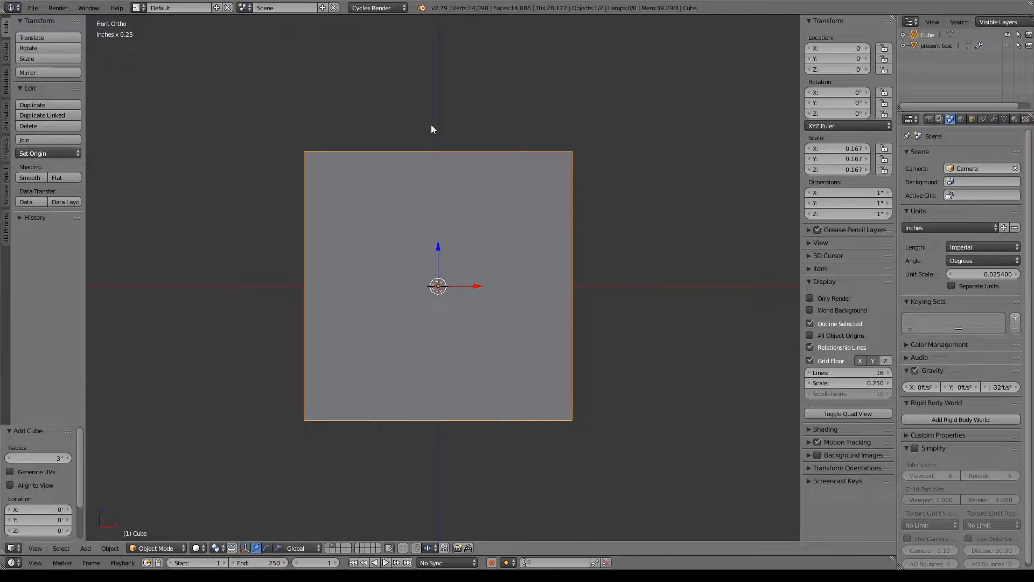
- Enter Edit Mode and cut one horizontal edge loop around the cube, slid close to its top to mark off the lid
key(Tab)
middle_drag(628, 220, 614, 253)
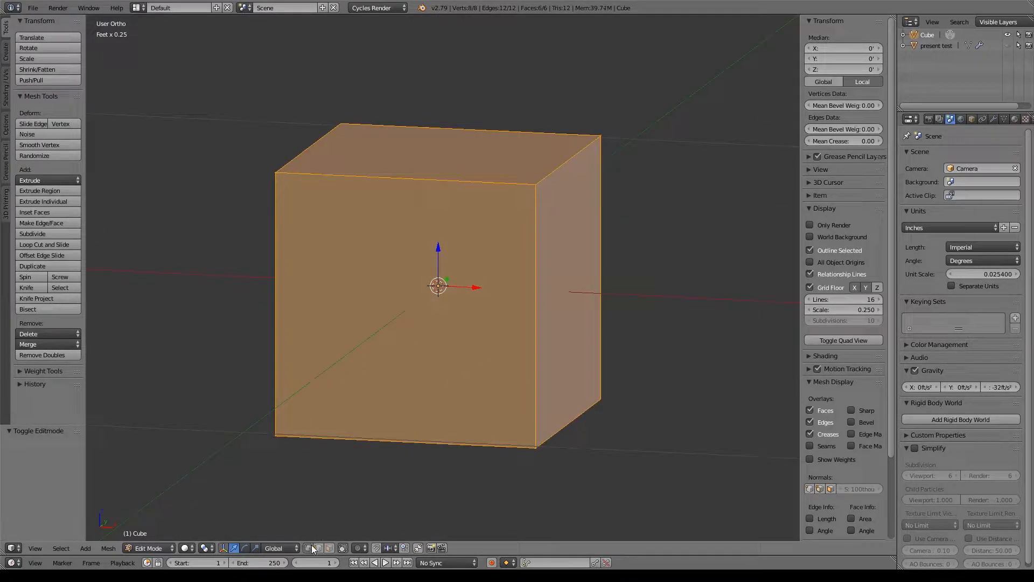
mouse_move(540, 323)
middle_down()
mouse_move(517, 332)
mouse_move(522, 321)
middle_up()
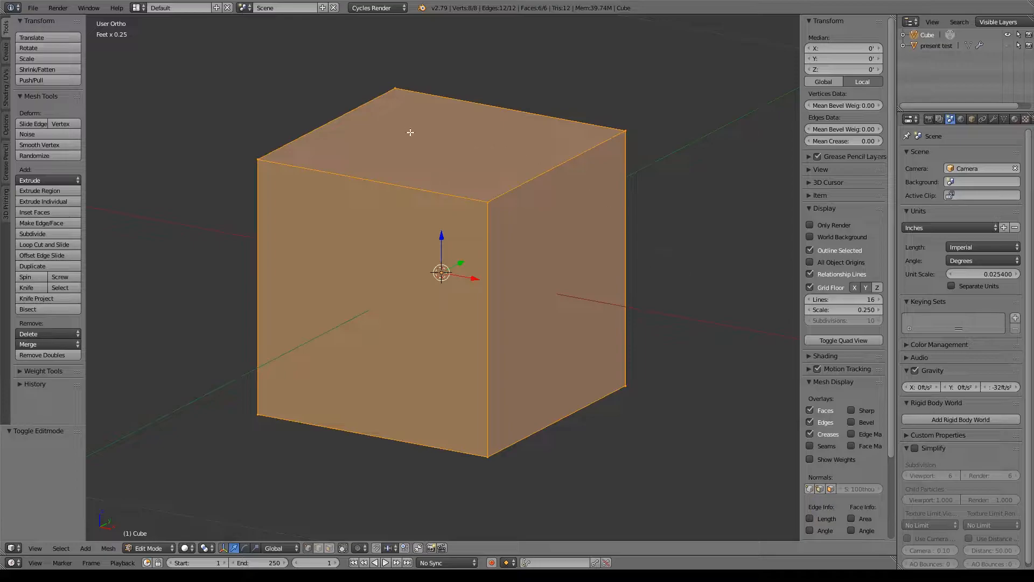
key(ctrl+r)
click(498, 331)
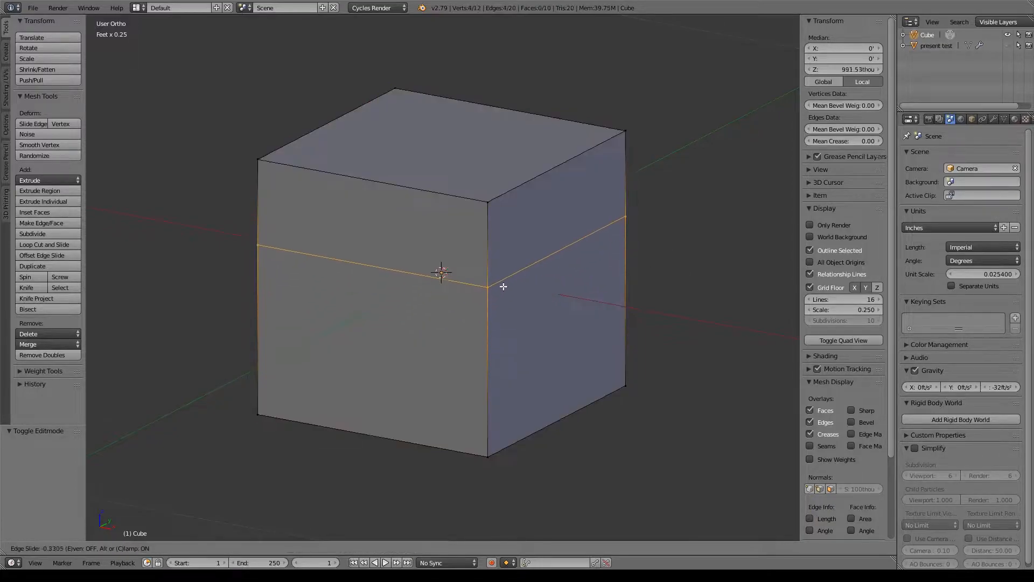
click(504, 233)
middle_drag(505, 234, 495, 242)
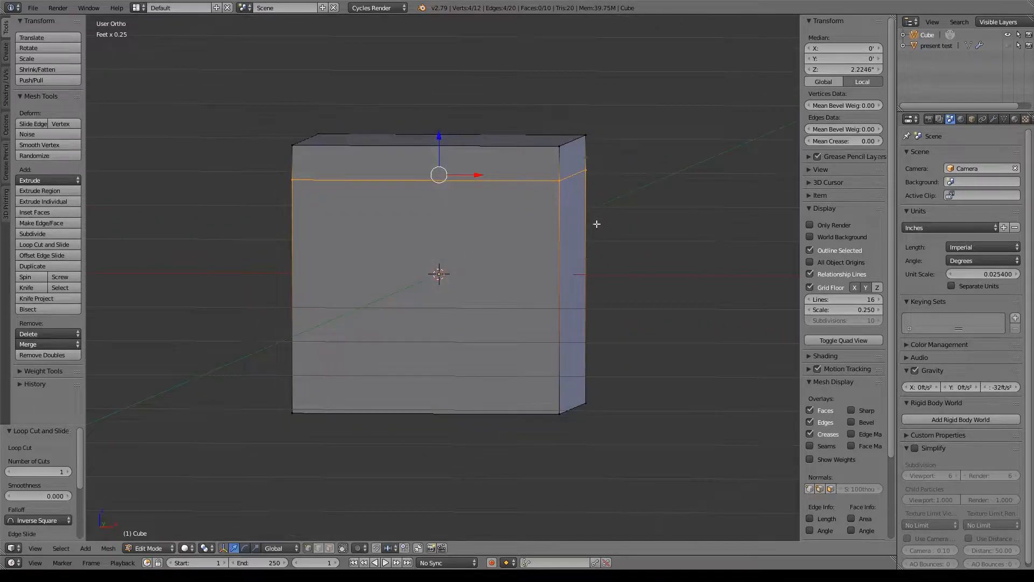
middle_drag(651, 291, 623, 301)
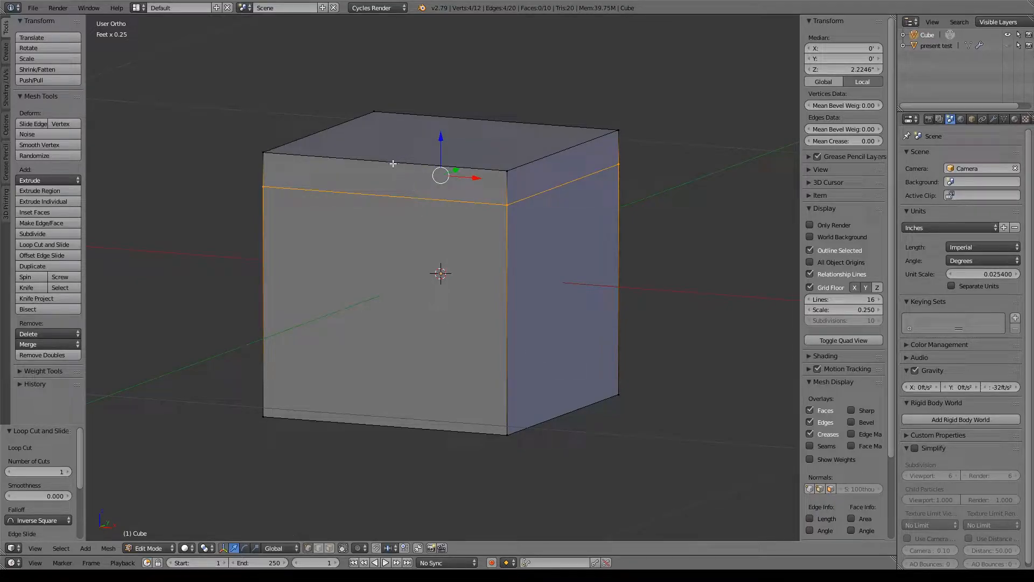
- Add two evenly spaced, centred vertical loop cuts in each direction, dividing the cube's top into a 3 by 3 grid
key(ctrl+r)
scroll(394, 174, up, 1)
click(388, 191)
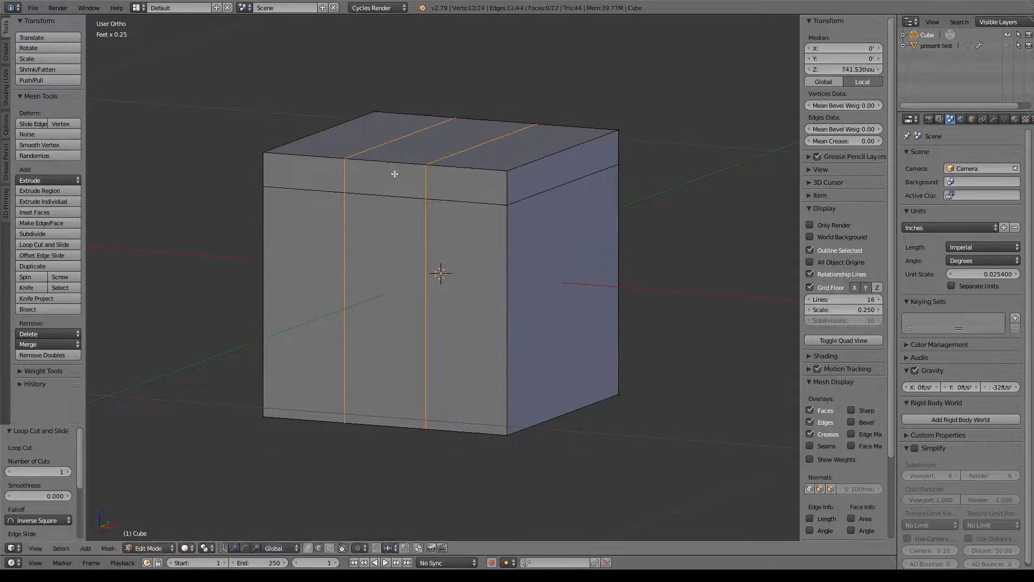
right_click(380, 208)
middle_drag(704, 295, 565, 323)
key(ctrl+r)
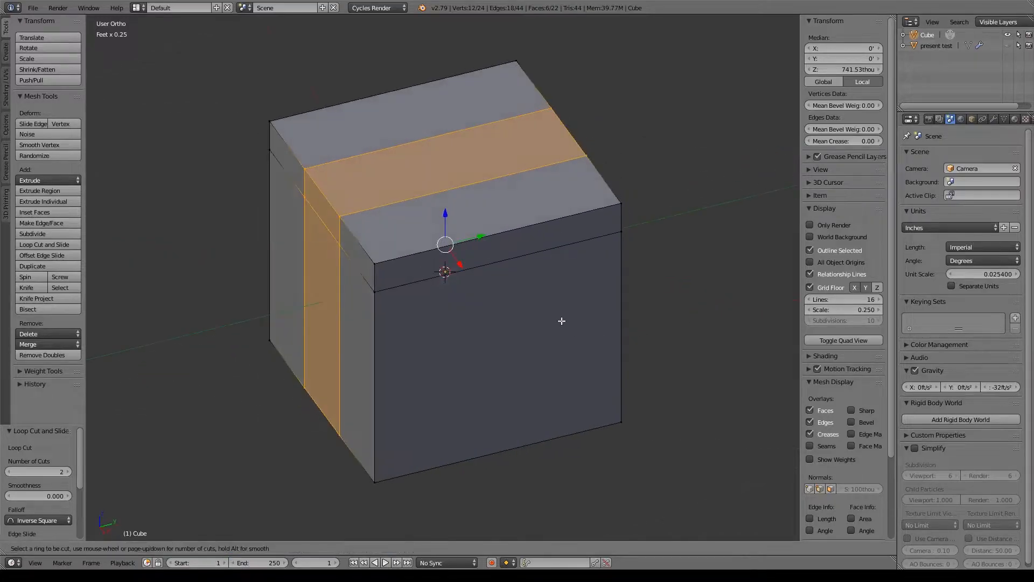
click(489, 229)
right_click(488, 229)
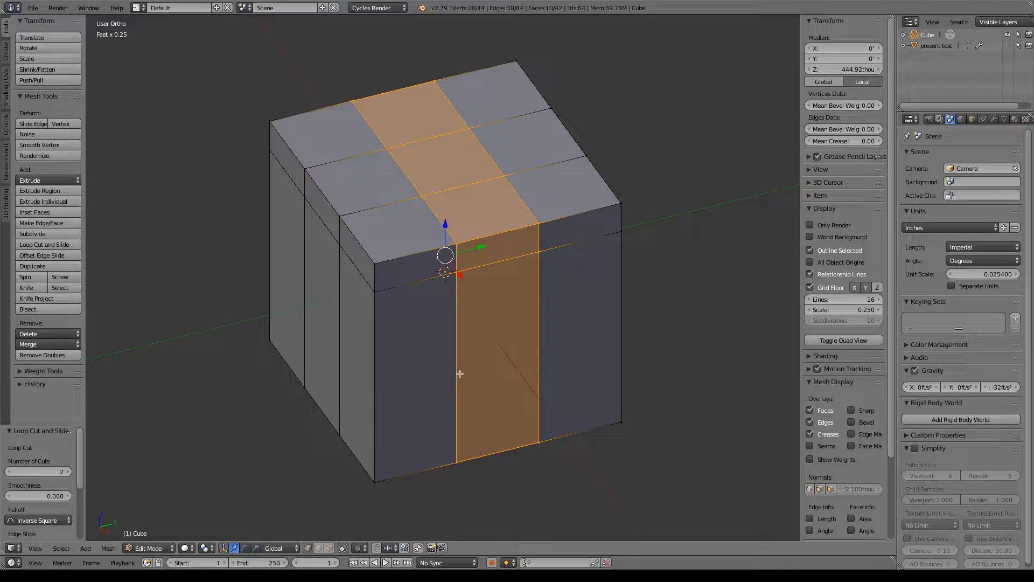
- Extrude the lid's side face loop in place and scale it outward to 1.075 in X and Y only
click(330, 547)
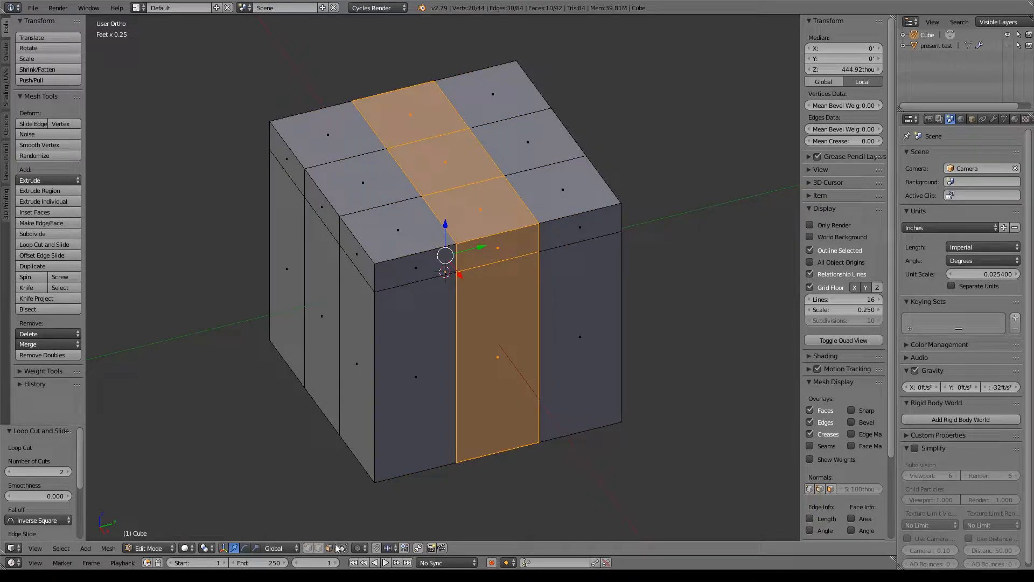
alt+right_click(433, 258)
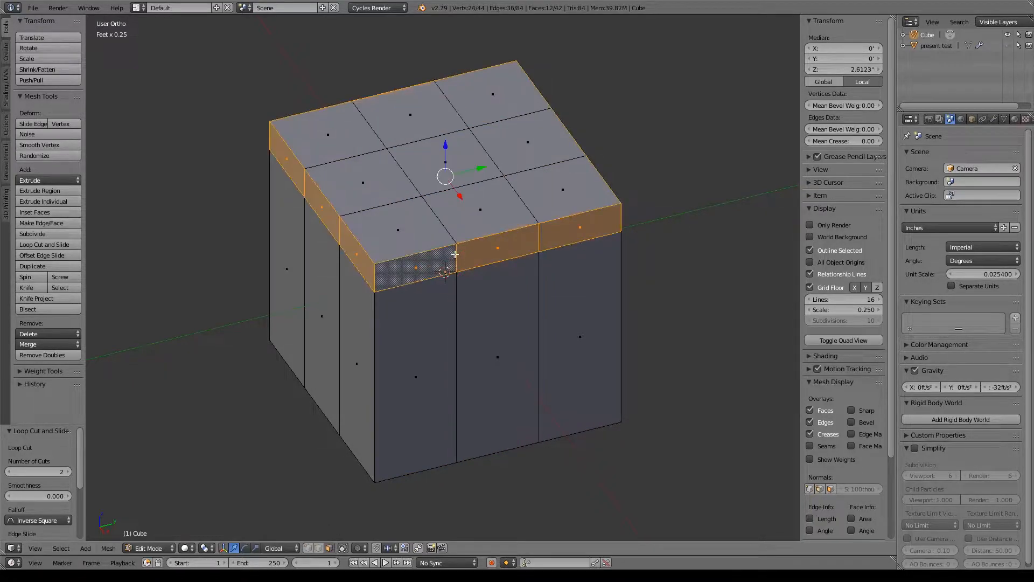
middle_drag(262, 205, 417, 246)
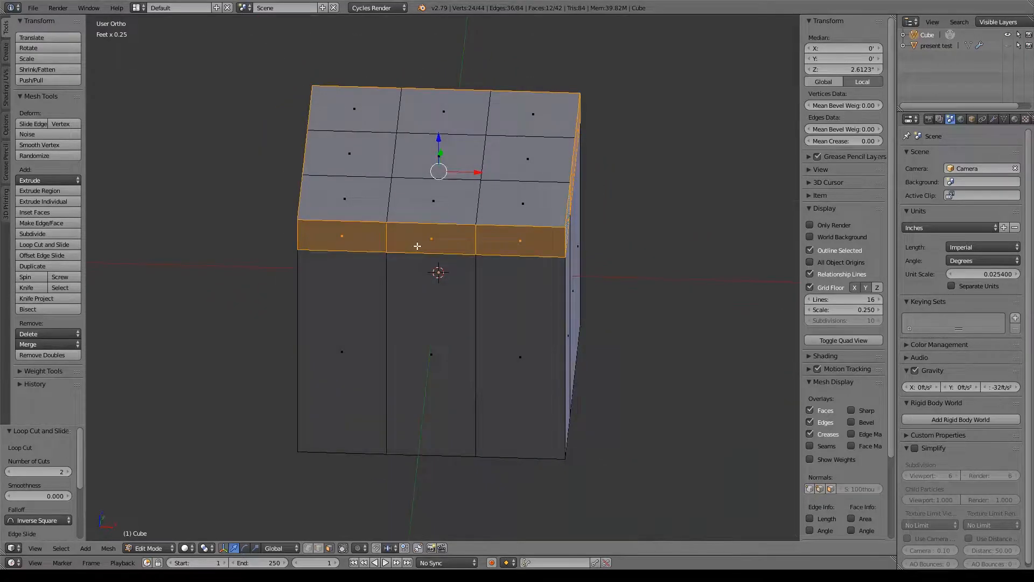
key(e)
right_click(555, 314)
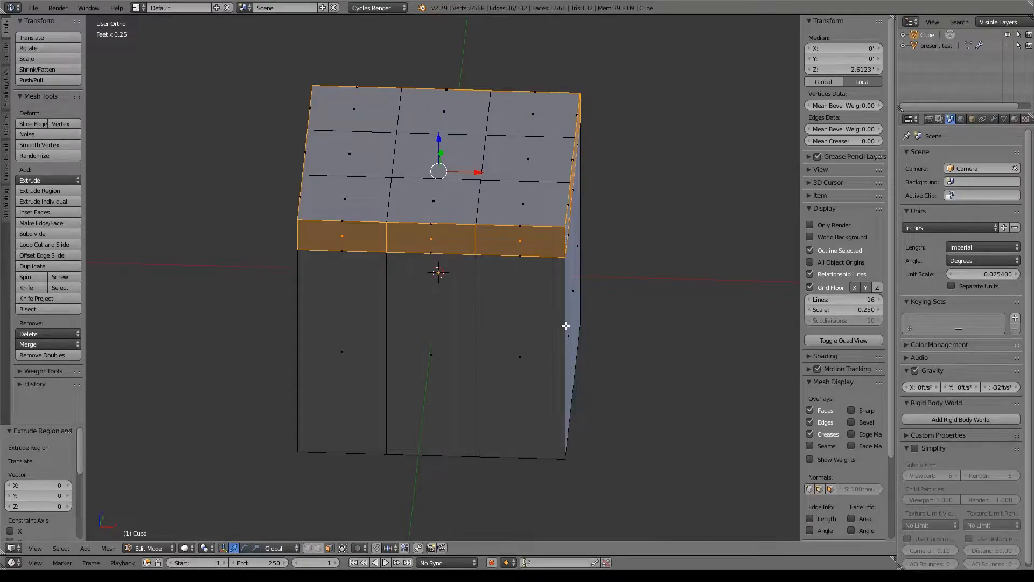
key(s)
key(shift+z)
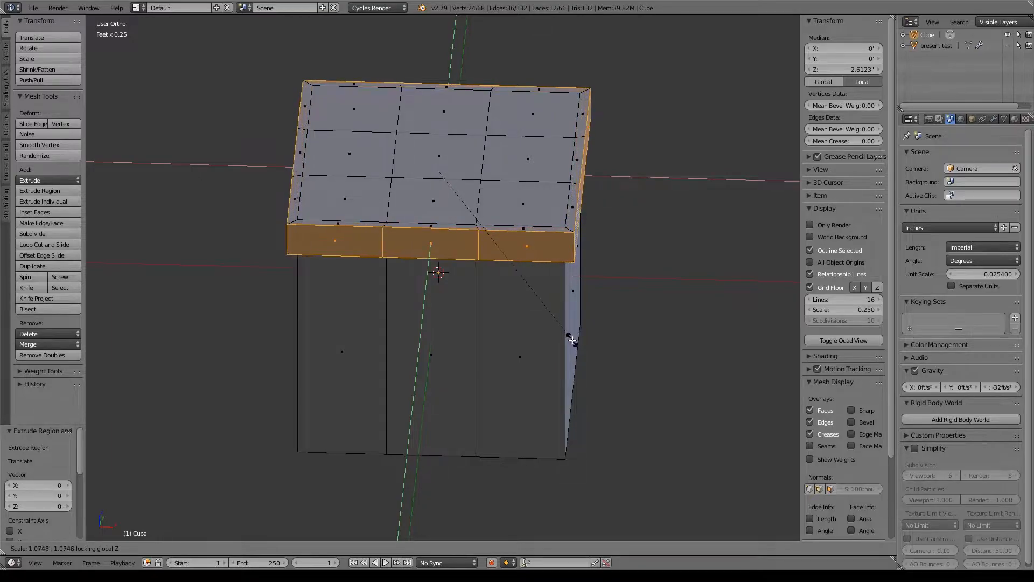
click(550, 347)
middle_drag(550, 346, 384, 208)
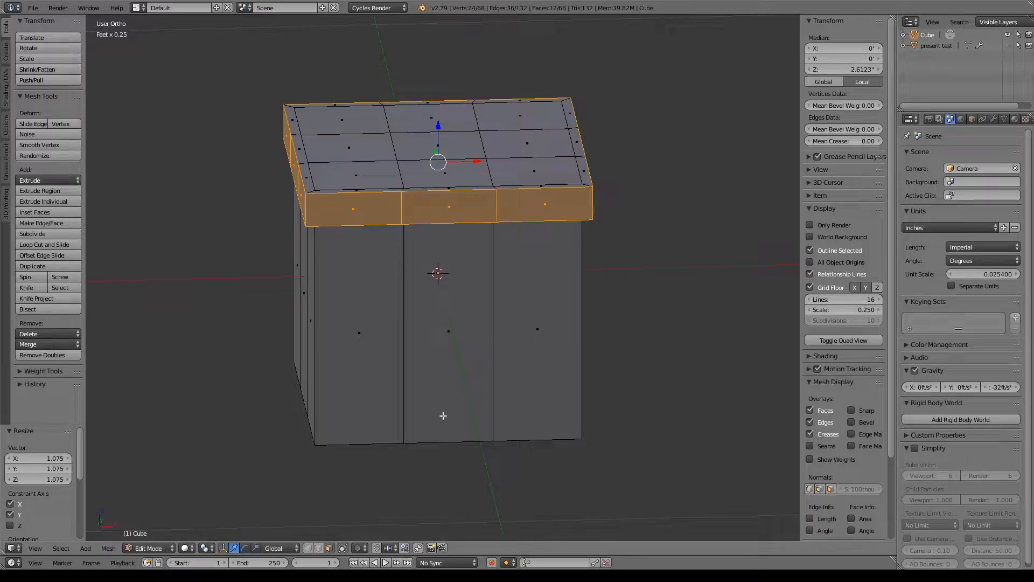
- In top view, straighten the two edge loops running along Y by scaling each to 0 along X
alt+right_click(463, 187)
middle_drag(623, 218, 619, 258)
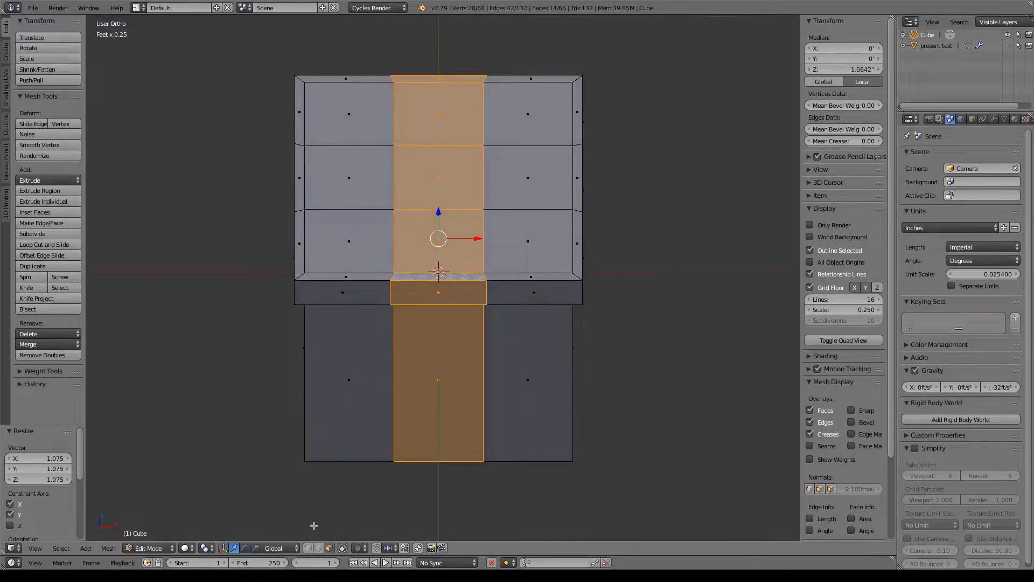
key(KP_7)
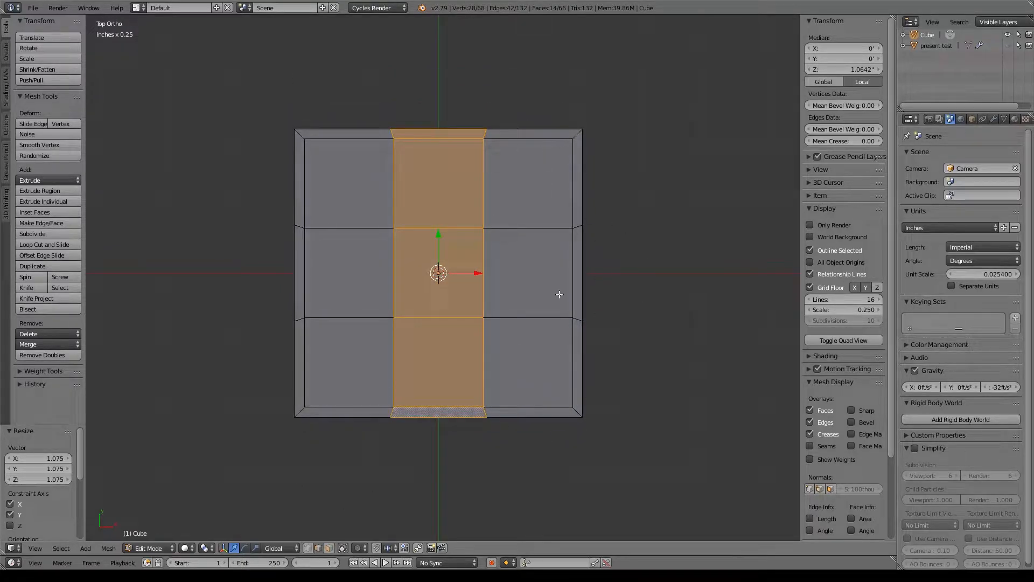
scroll(568, 282, up, 2)
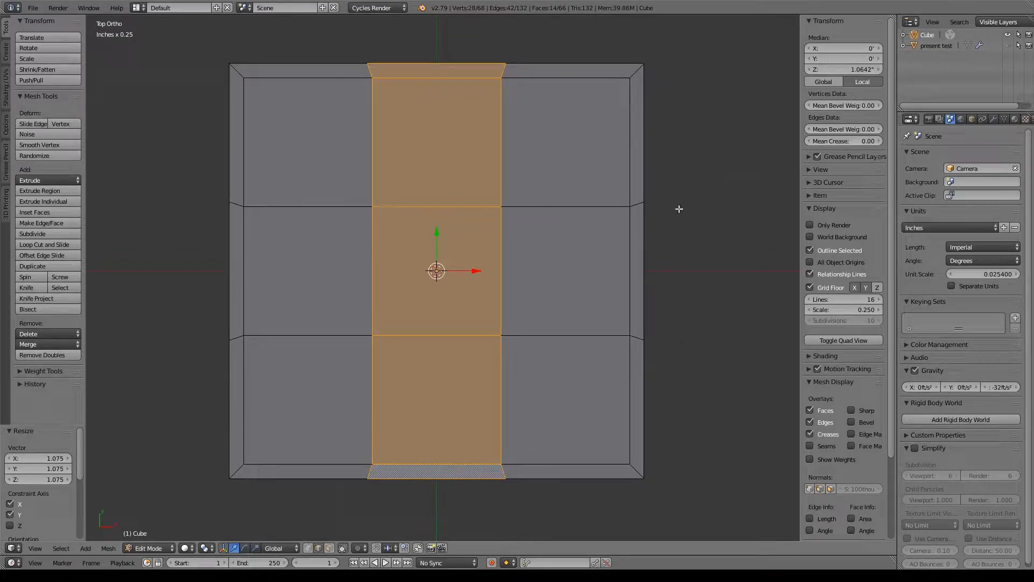
alt+right_click(501, 160)
key(s)
key(x)
key(0)
key(Return)
alt+right_click(377, 166)
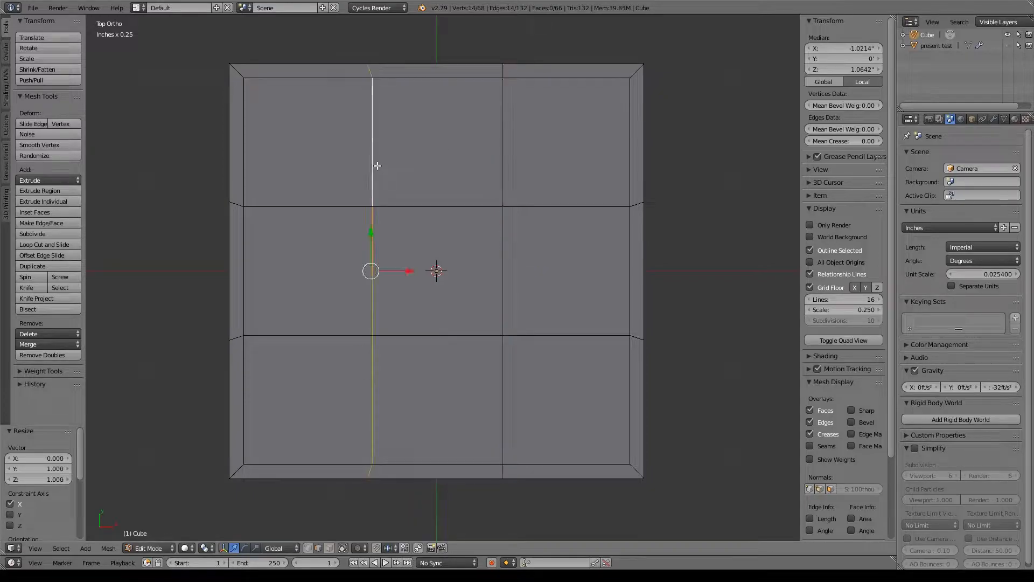
key(s)
key(x)
key(0)
key(Return)
- Straighten the two edge loops running along X by scaling each to 0 along Y
alt+right_click(434, 201)
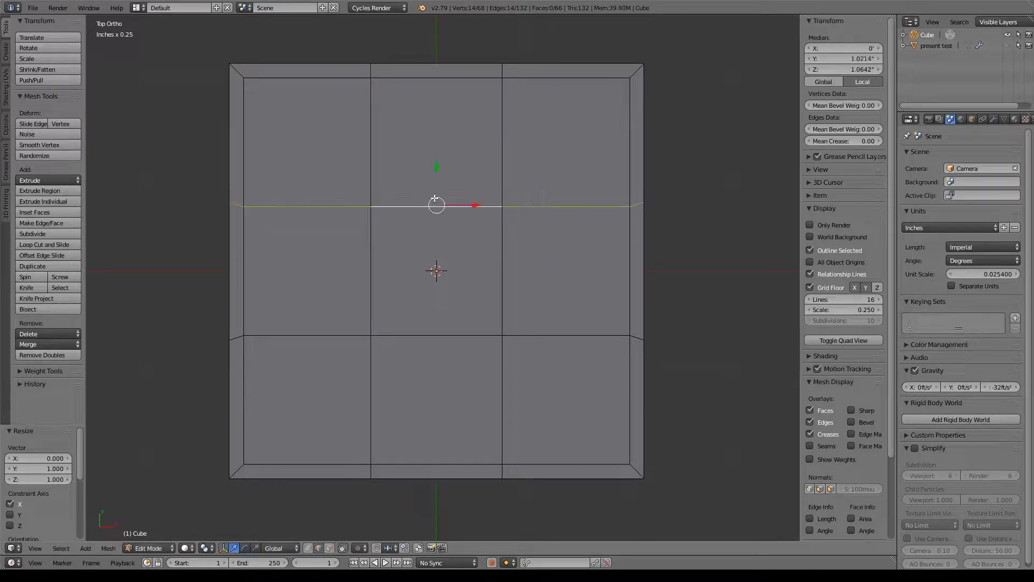
key(s)
key(y)
key(0)
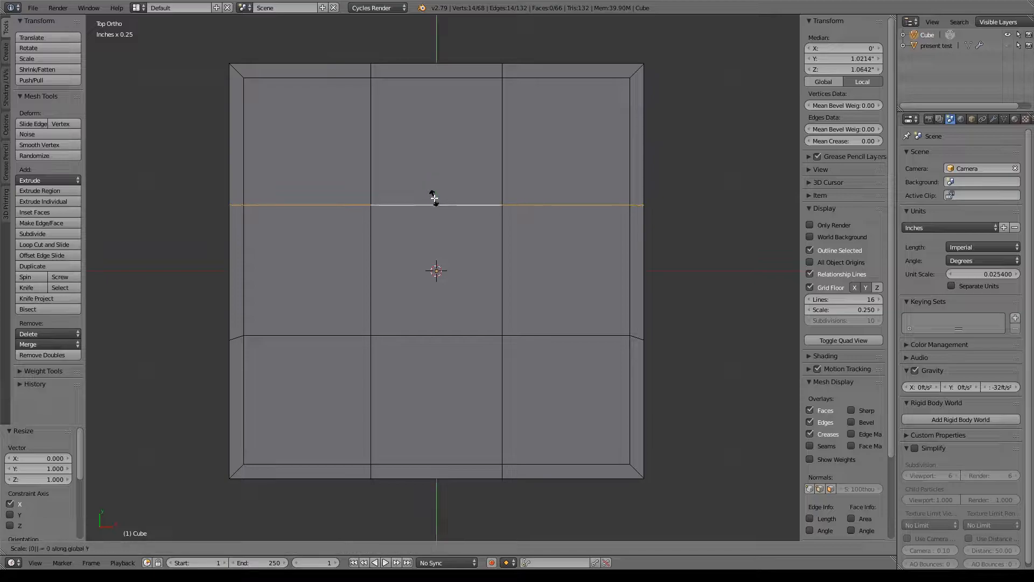
key(Return)
alt+right_click(488, 337)
key(s)
key(y)
key(0)
key(Return)
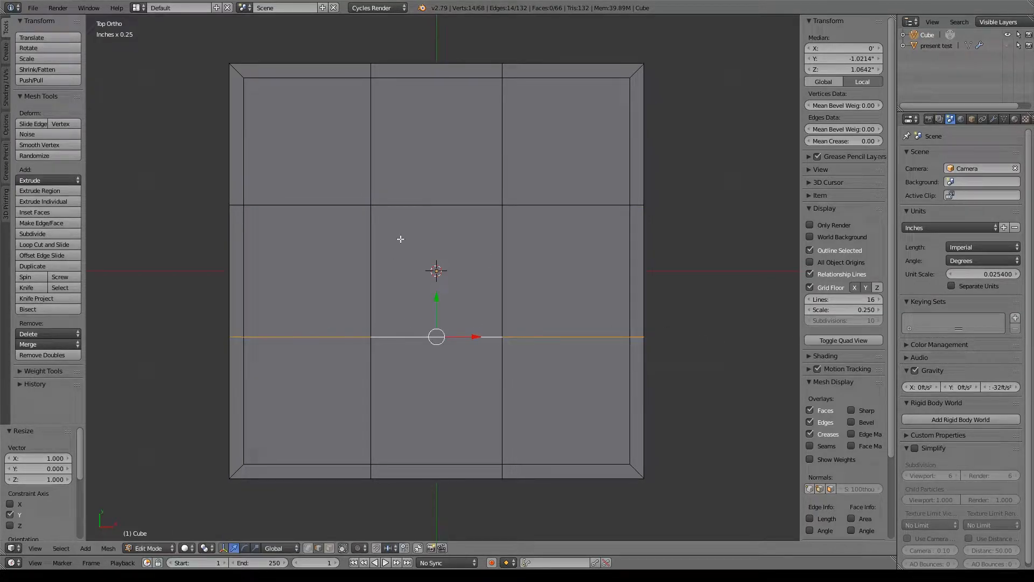
- In face select mode, select the two central face loops that cross over the box as the ribbon
middle_drag(626, 419, 579, 296)
click(328, 547)
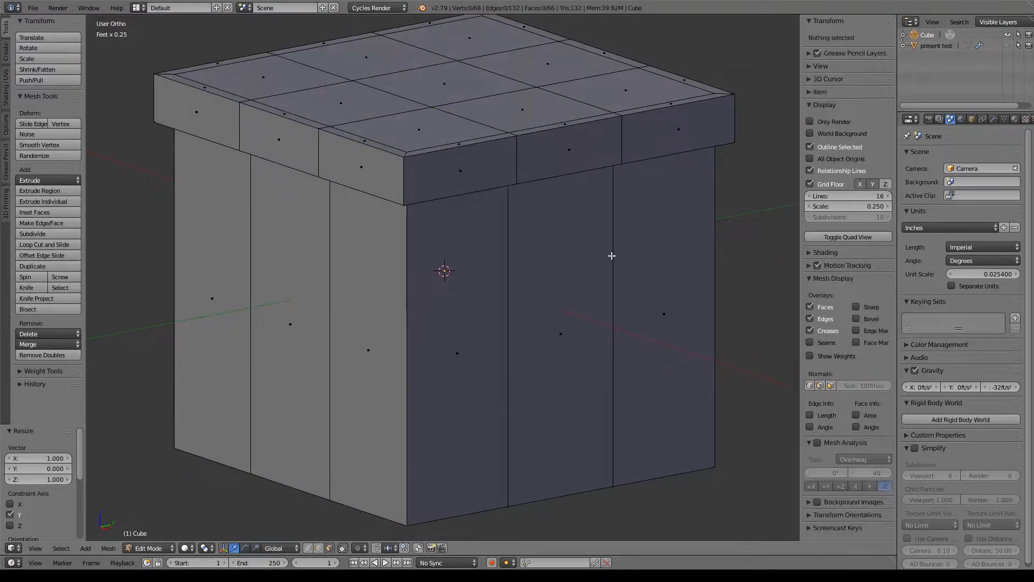
scroll(596, 262, up, 2)
alt+click(525, 177)
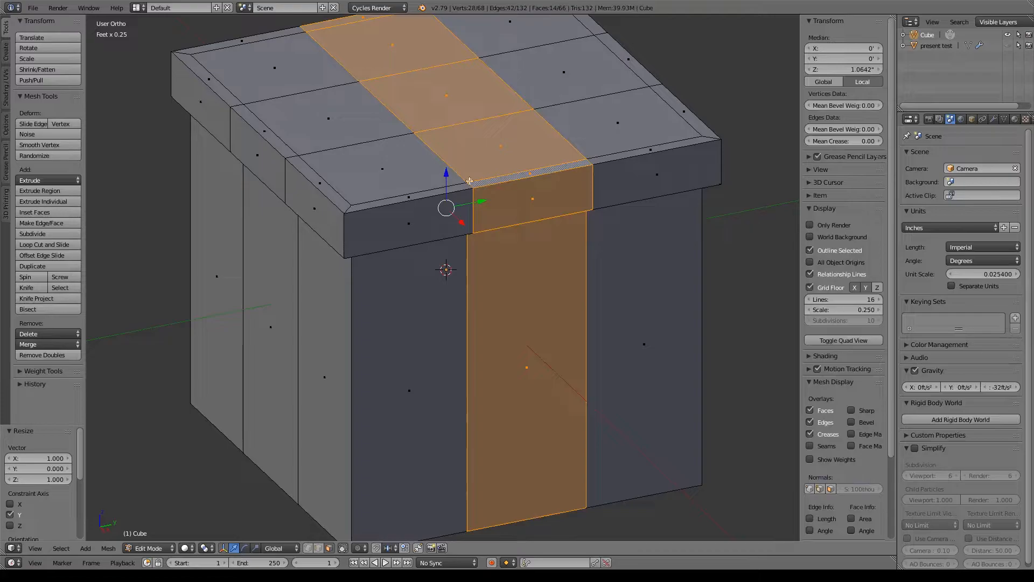
alt+shift+click(281, 155)
- Deselect the ribbon faces on the underside of the box, keeping the side and top strips selected
middle_drag(350, 383, 344, 221)
shift+click(525, 255)
shift+click(452, 302)
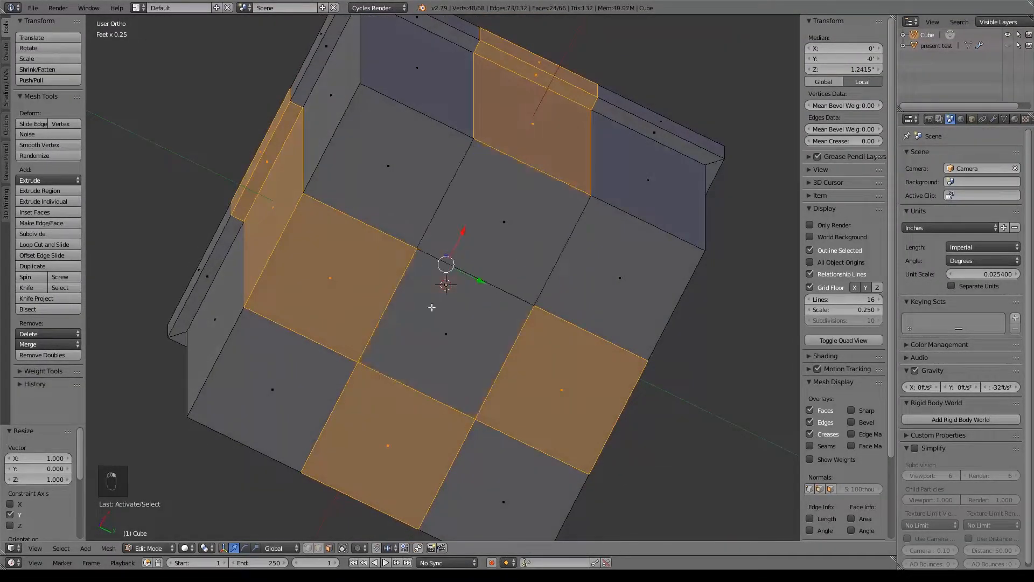
shift+click(358, 289)
shift+click(395, 388)
shift+click(545, 397)
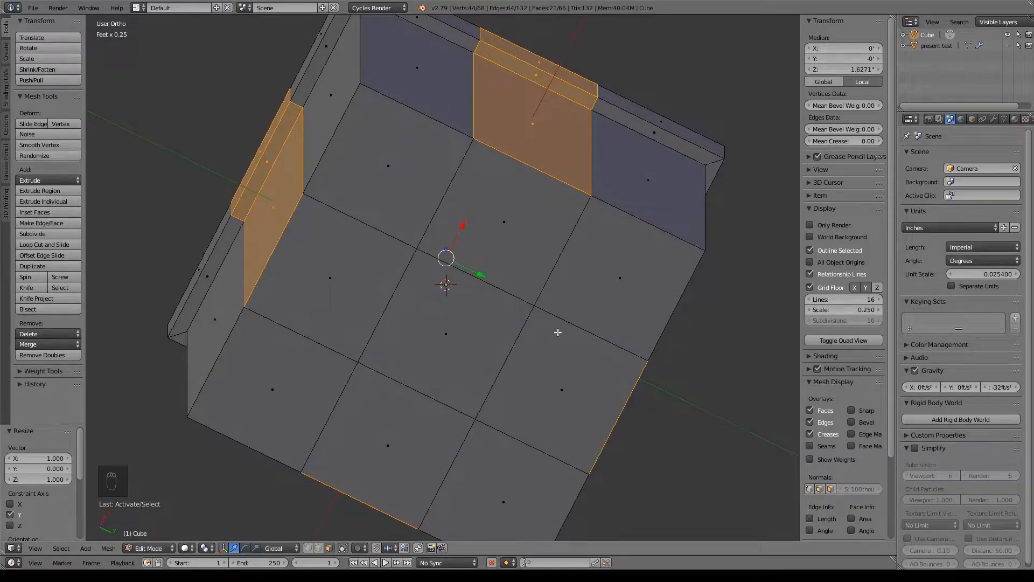
- Extrude the selected ribbon faces in place and scale them uniformly by about 1.06 so the ribbon stands out from the box
key(KP_1)
scroll(561, 302, down, 3)
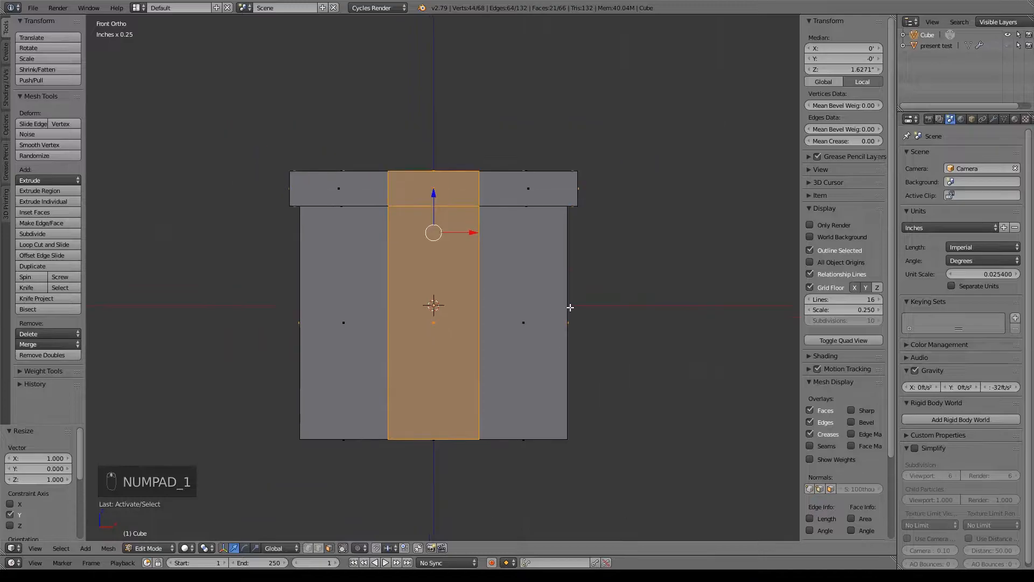
key(e)
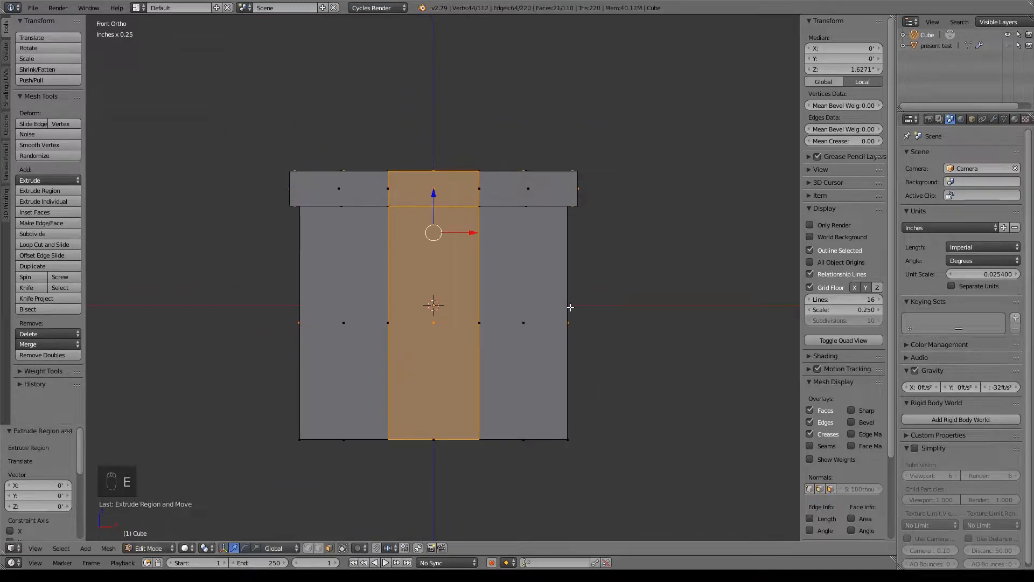
middle_drag(571, 307, 656, 341)
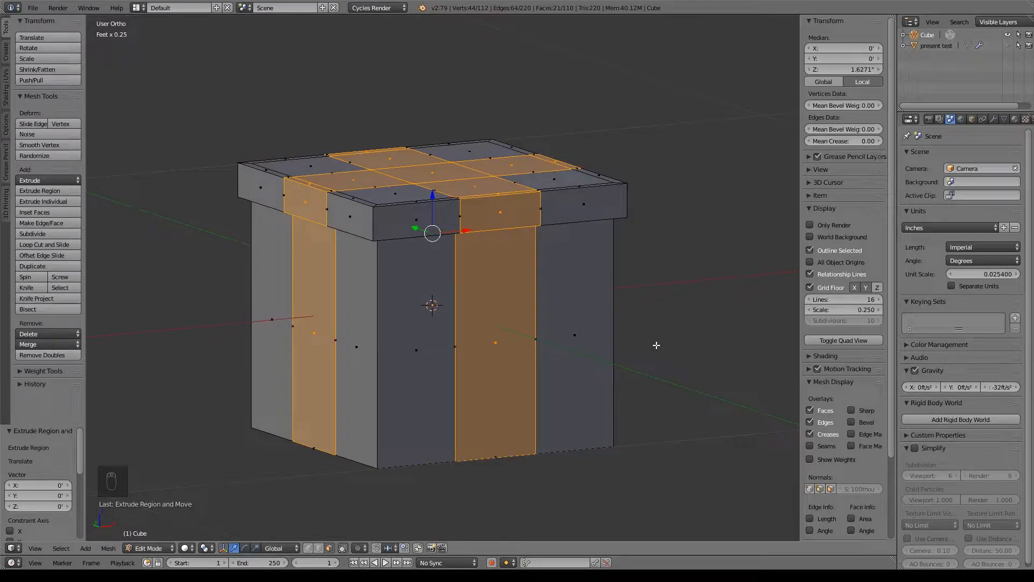
key(s)
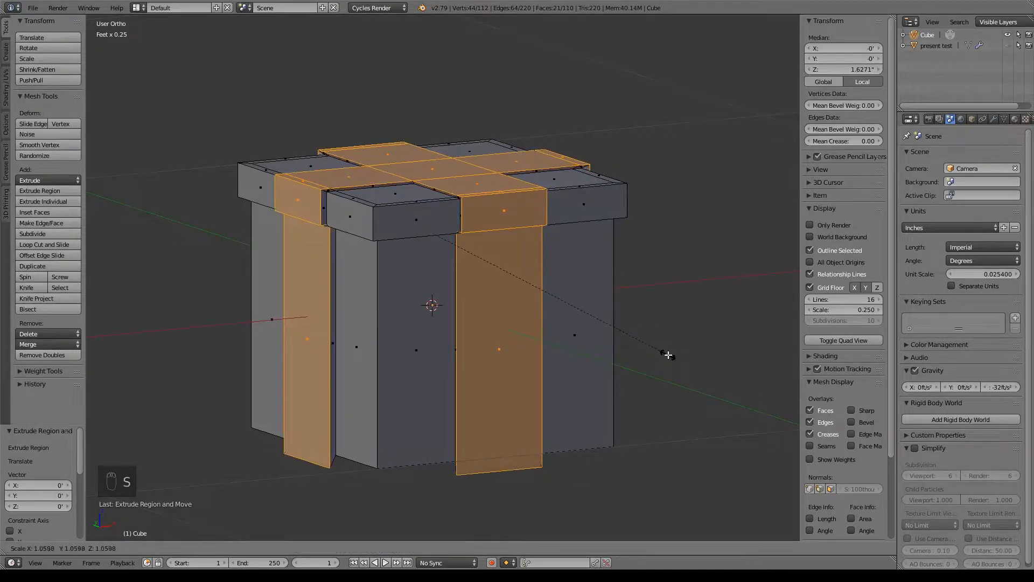
click(668, 355)
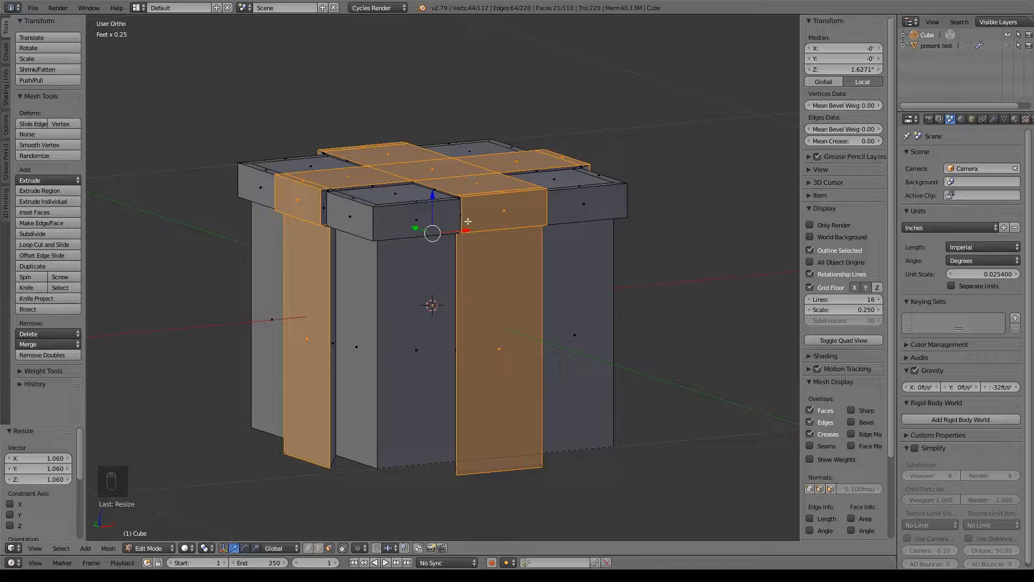
- Move the extruded ribbon faces up about 10.2 thou along Z
key(g)
key(z)
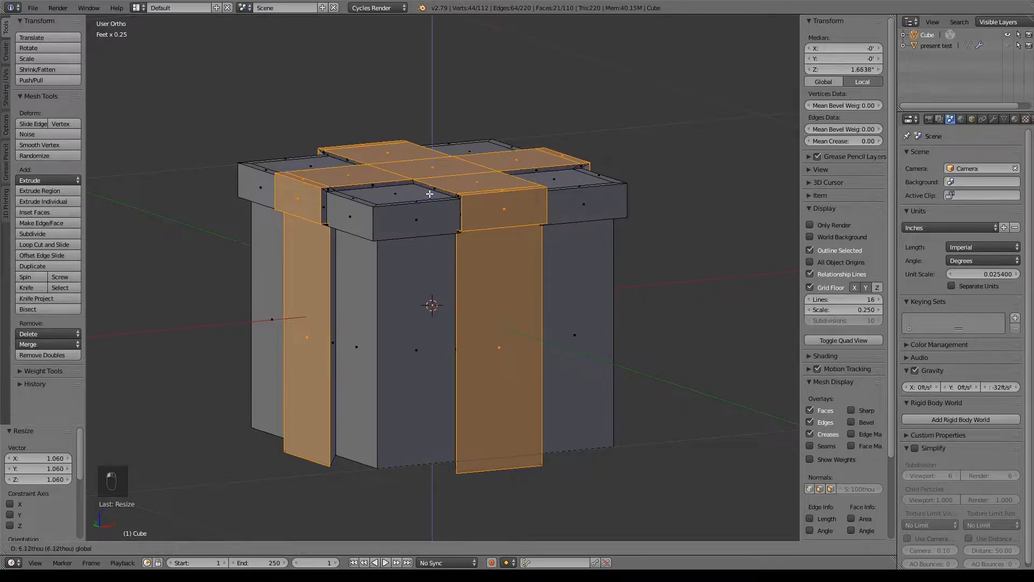
click(431, 192)
scroll(430, 193, up, 4)
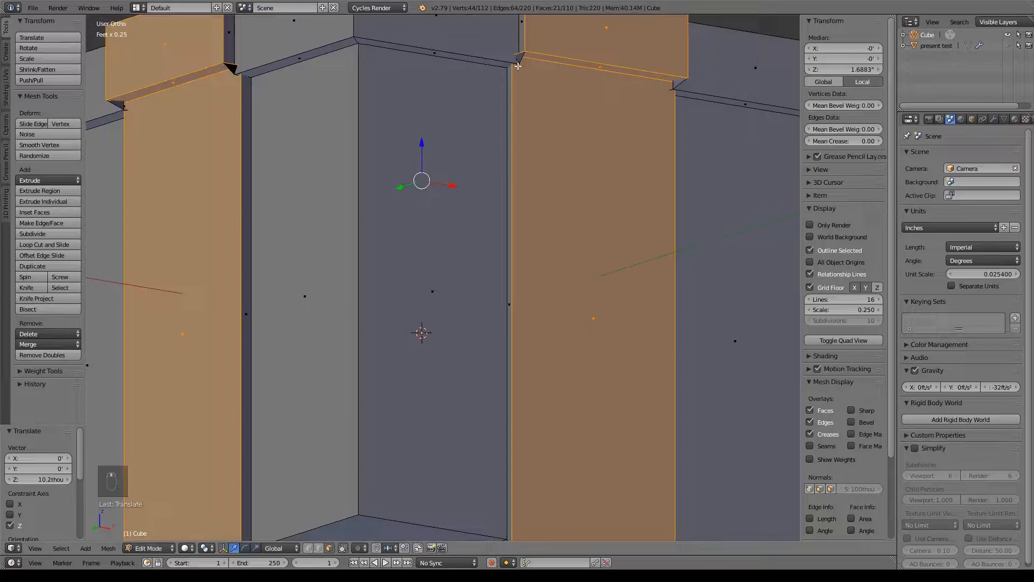
middle_drag(649, 272, 631, 361)
scroll(593, 341, down, 8)
- In wireframe front view, box-select only the vertices at the base of the box and flatten them by scaling to 0 along Z
key(KP_1)
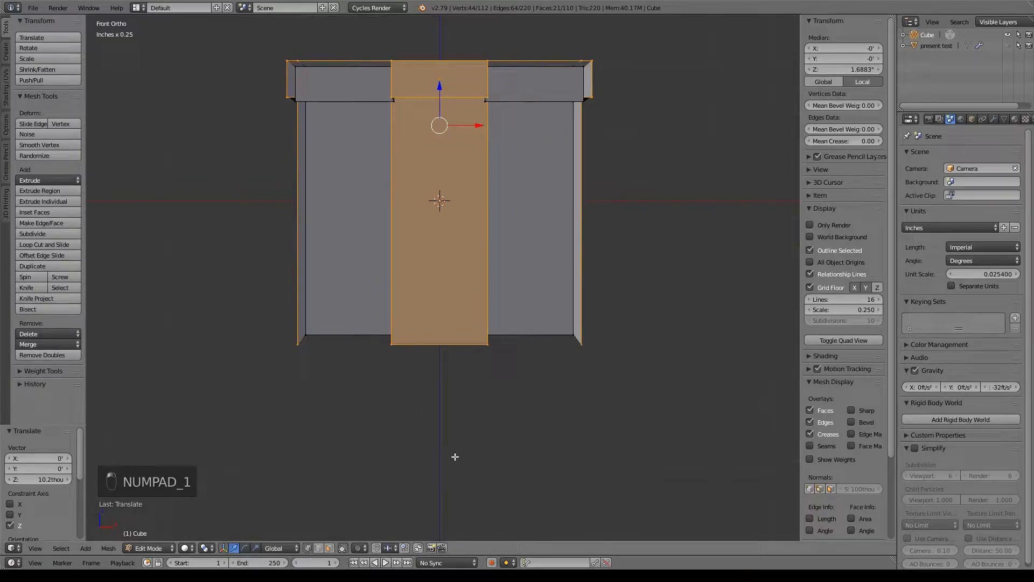
key(a)
key(a)
key(z)
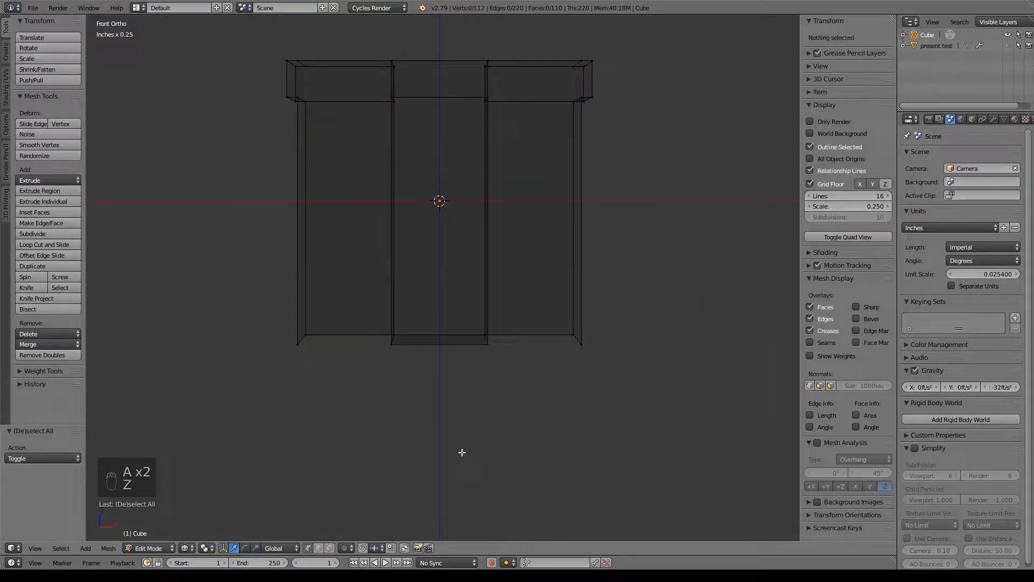
key(b)
drag(254, 307, 725, 383)
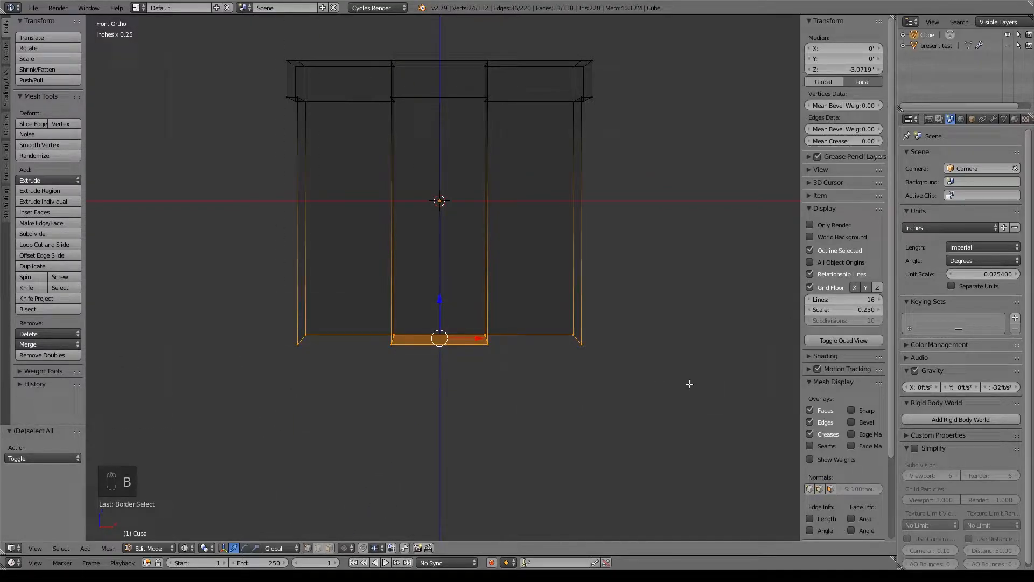
key(s)
key(z)
key(0)
key(Return)
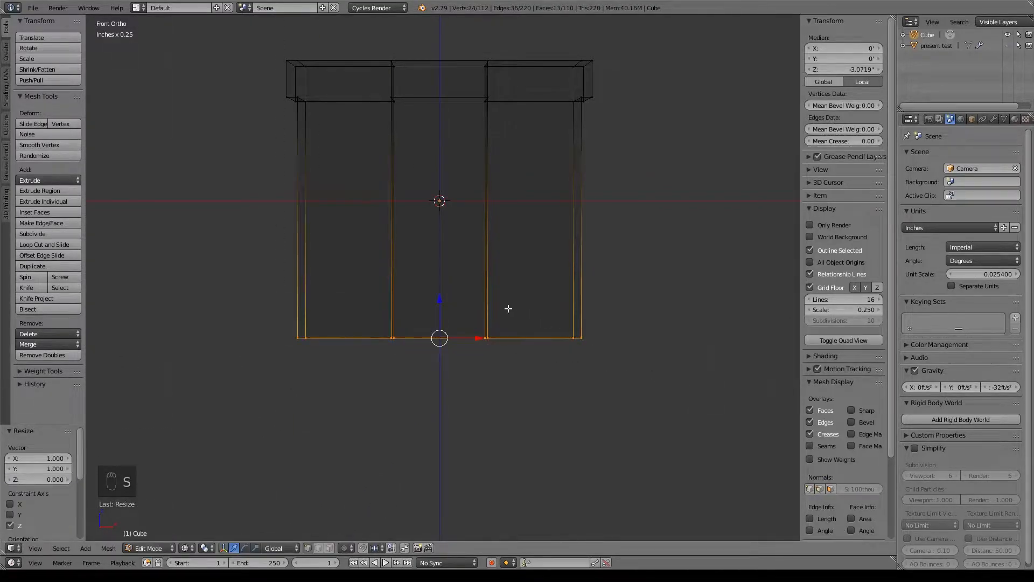
- Move the flattened base vertices up about 18 thou along Z
key(g)
key(z)
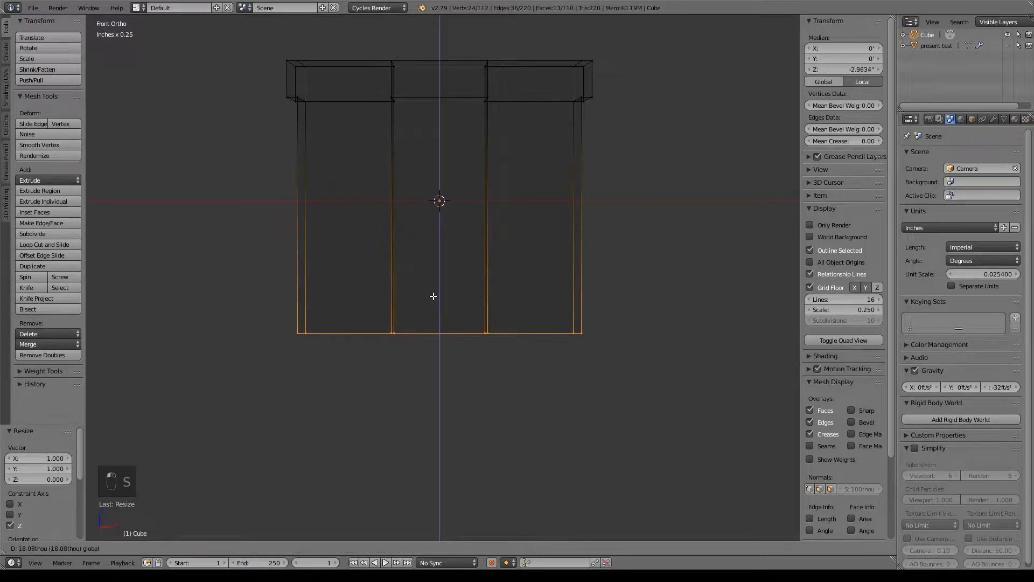
click(436, 297)
- In front view, select the vertices along the ribbon's +X edge and straighten them by scaling to 0 along X
shift+middle_drag(605, 89, 613, 242)
key(a)
key(b)
drag(465, 168, 527, 537)
key(s)
right_click(526, 517)
key(a)
key(z)
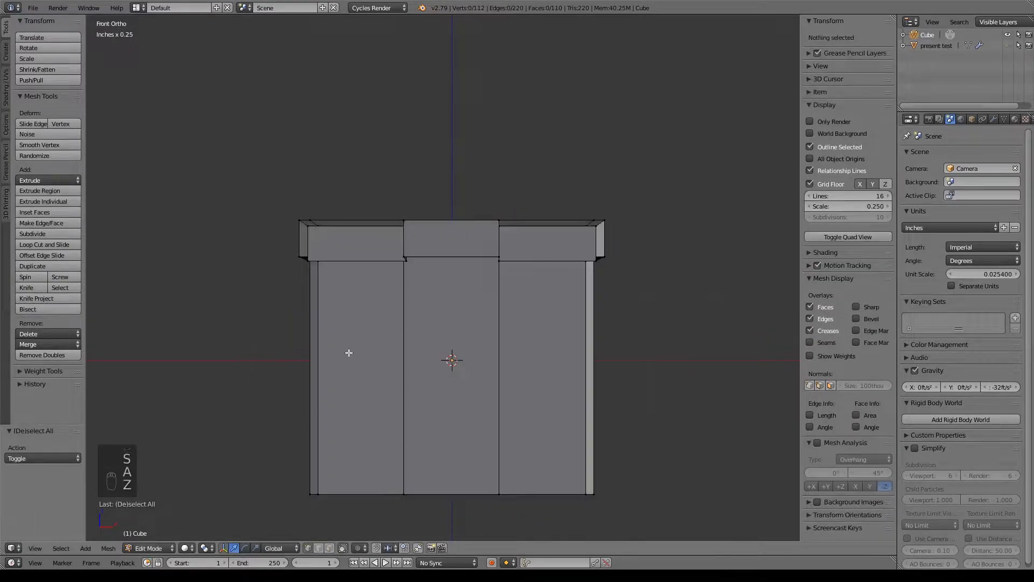
- Select the vertices along the ribbon's -X edge in wireframe and straighten them by scaling to 0 along X
key(z)
key(b)
drag(375, 190, 443, 508)
key(s)
key(x)
key(0)
key(Return)
- In right view, select the vertices along the ribbon's -Y edge and straighten them by scaling to 0 along Y
key(KP_3)
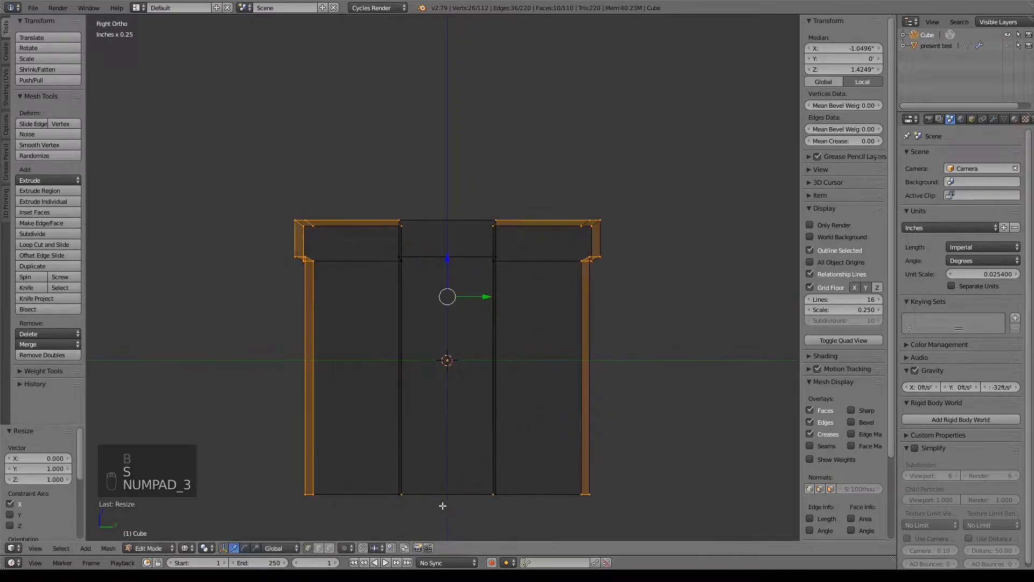
shift+middle_drag(492, 494, 472, 488)
key(a)
key(b)
drag(364, 183, 404, 490)
key(s)
key(y)
key(0)
key(Return)
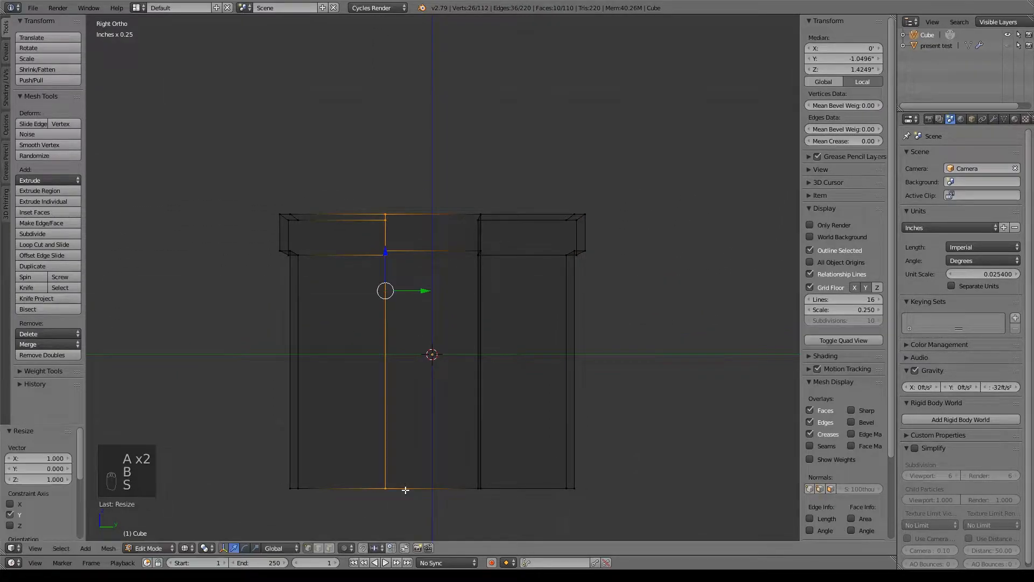
- Select the vertices along the ribbon's +Y edge and straighten them by scaling to 0 along Y
key(a)
key(b)
drag(365, 160, 508, 523)
key(s)
key(y)
key(0)
key(Return)
- In edge select mode, select the four upper edges of the ribbon's side strips just under the lid
key(z)
mouse_move(438, 350)
middle_down()
mouse_move(455, 337)
mouse_move(478, 346)
mouse_move(522, 399)
middle_up()
scroll(381, 392, up, 5)
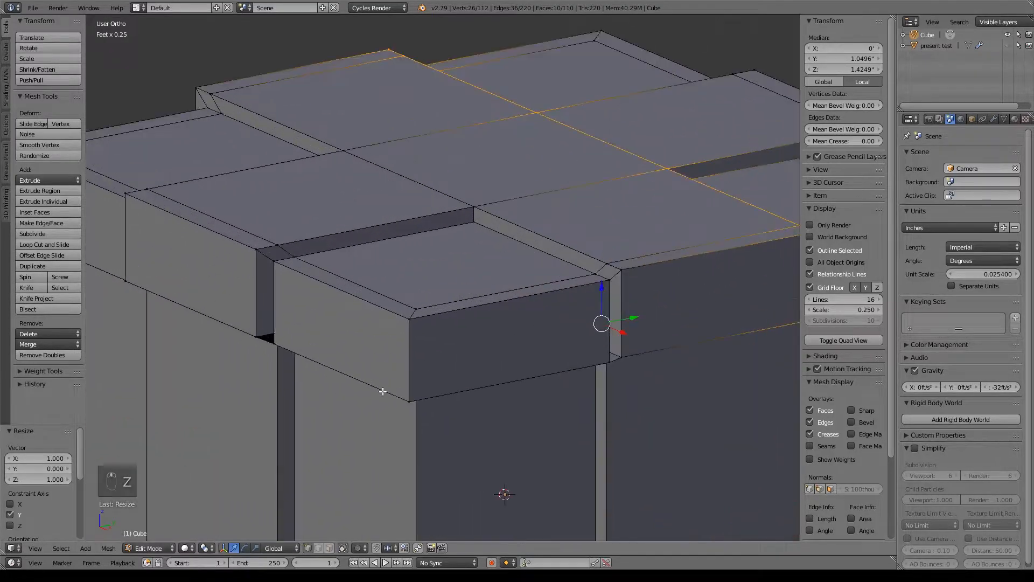
click(318, 549)
middle_drag(360, 467, 374, 432)
key(z)
middle_drag(395, 350, 409, 319)
right_click(411, 312)
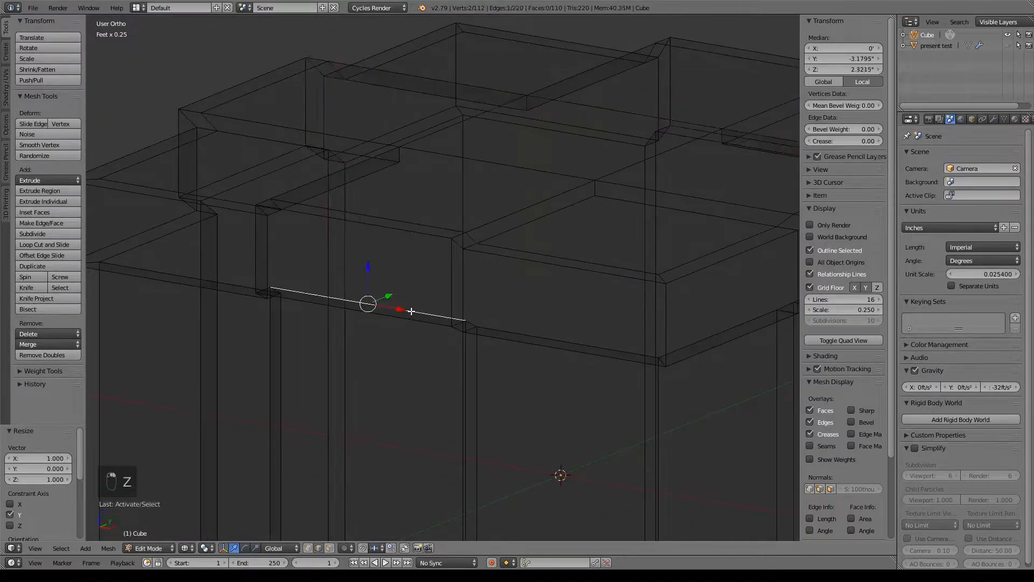
shift+right_click(237, 178)
middle_drag(237, 179, 493, 282)
shift+right_click(629, 197)
shift+right_click(594, 188)
shift+right_click(627, 195)
shift+middle_drag(597, 465, 586, 438)
shift+right_click(690, 312)
key(z)
- Lower the four selected ribbon edges about 32.8 thou along Z
middle_drag(671, 362, 448, 279)
drag(435, 212, 438, 234)
middle_drag(460, 288, 561, 436)
scroll(561, 437, up, 2)
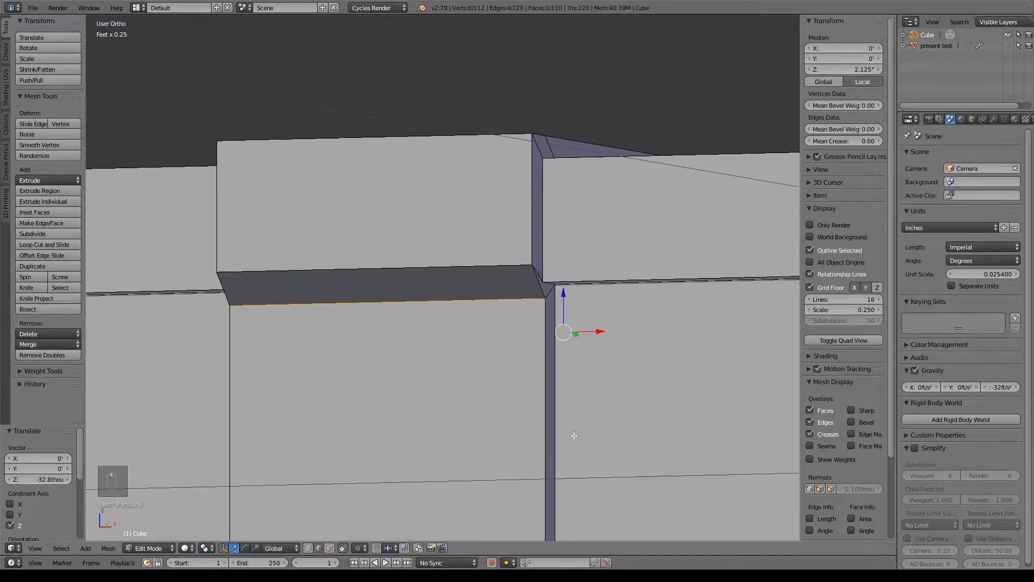
- On the -Y side, merge the +X end vertex of the lowered ribbon edge into the adjacent lid corner vertex using At Last
middle_drag(648, 383, 618, 418)
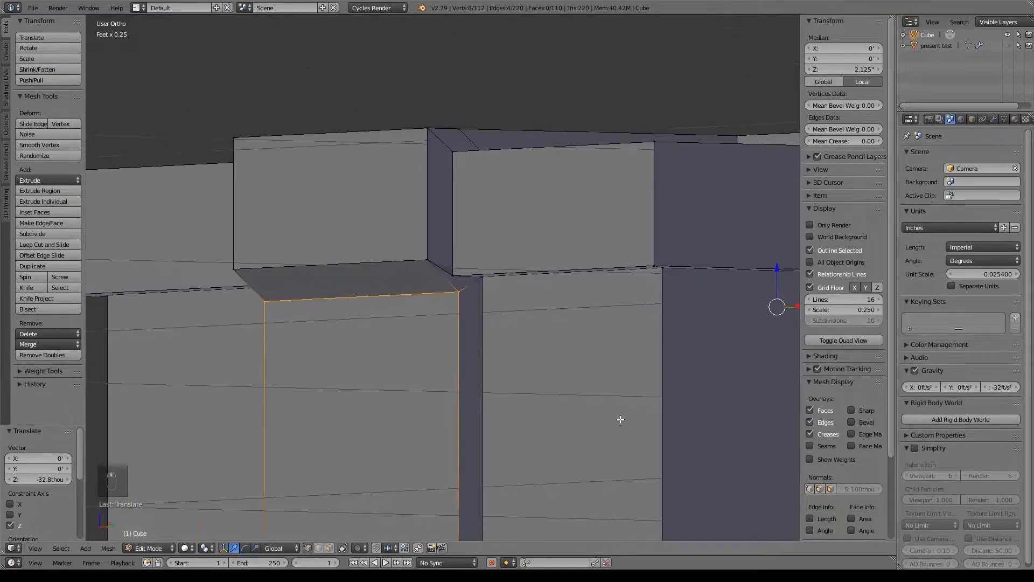
scroll(533, 416, up, 6)
middle_drag(539, 415, 553, 401)
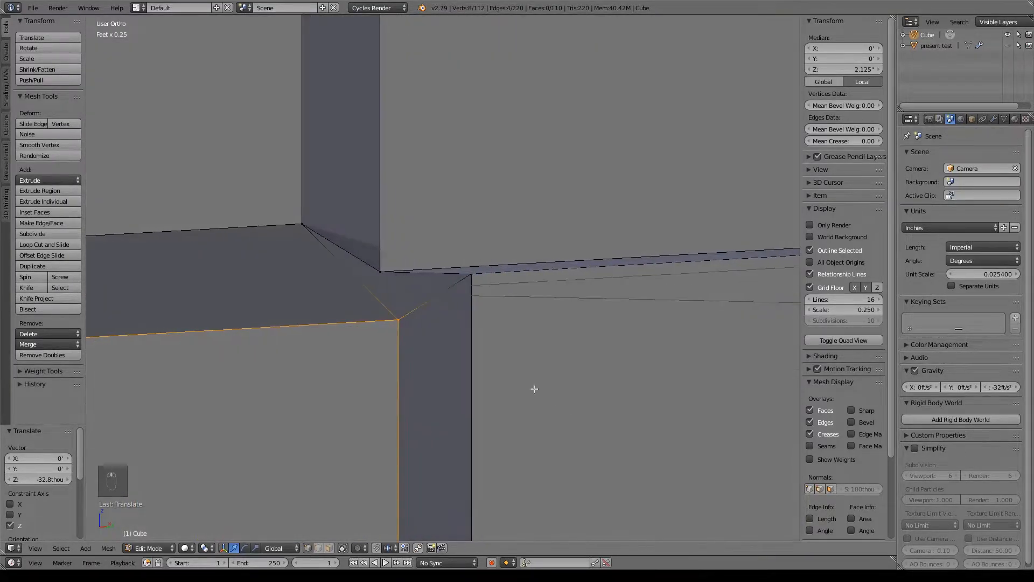
middle_drag(372, 253, 660, 300)
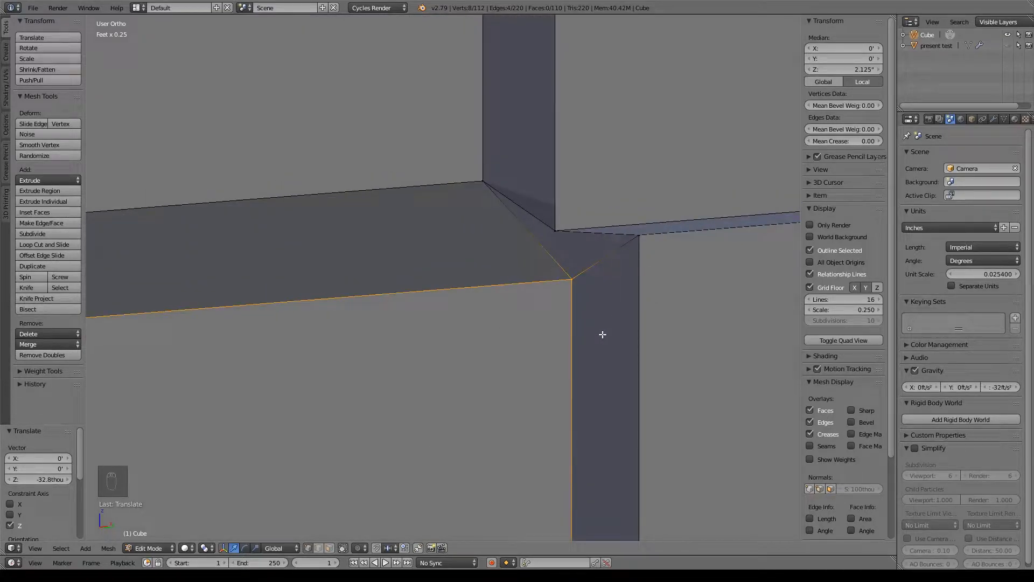
right_click(581, 281)
shift+right_click(556, 229)
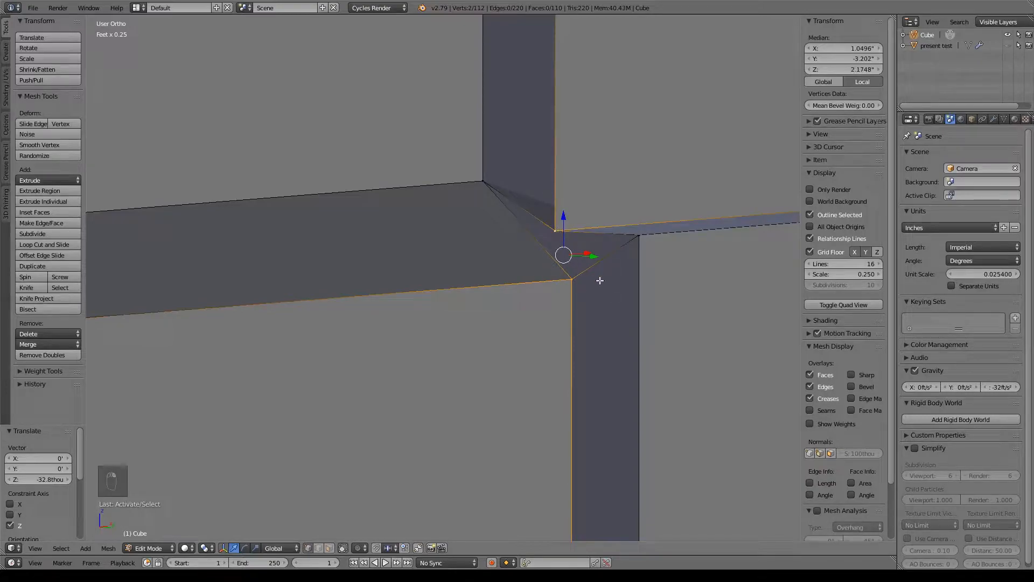
key(alt+m)
click(600, 281)
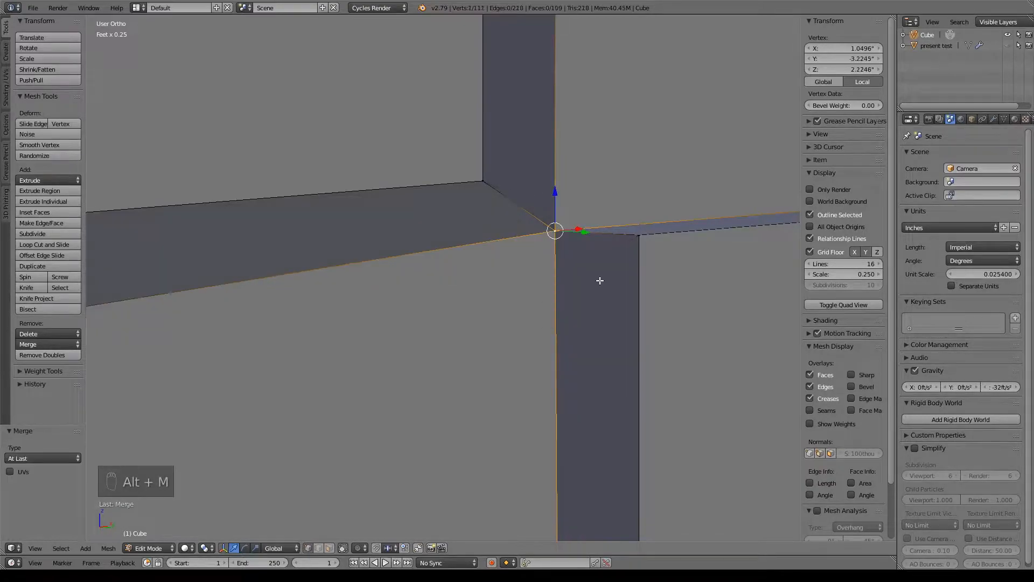
- On the -Y side, merge the -X end vertex of the lowered ribbon edge into the adjacent lid corner vertex using At Last
scroll(616, 325, down, 3)
middle_drag(574, 344, 536, 353)
shift+middle_drag(413, 356, 720, 324)
middle_drag(411, 260, 442, 268)
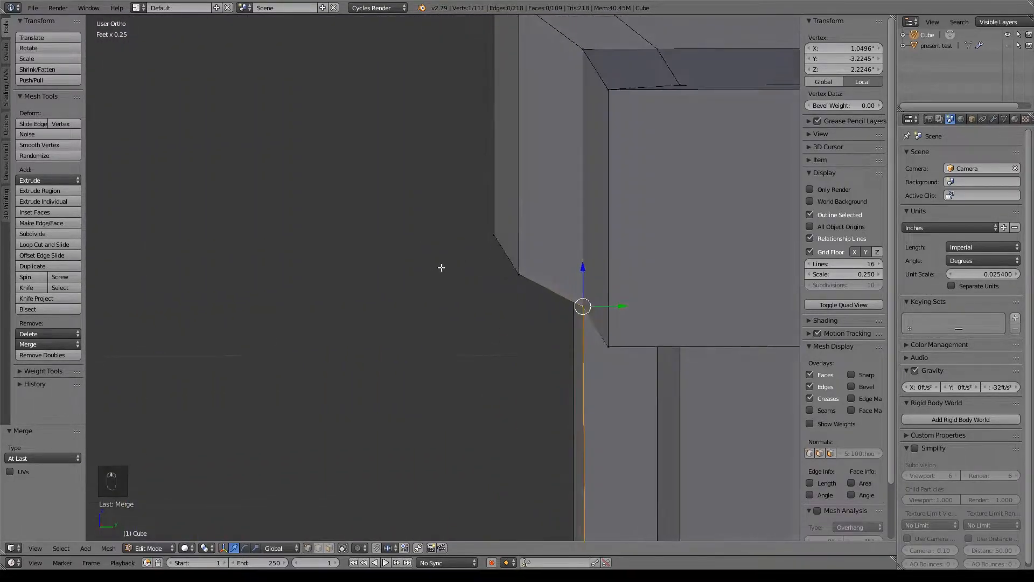
middle_drag(575, 216, 754, 421)
right_click(405, 296)
shift+right_click(387, 264)
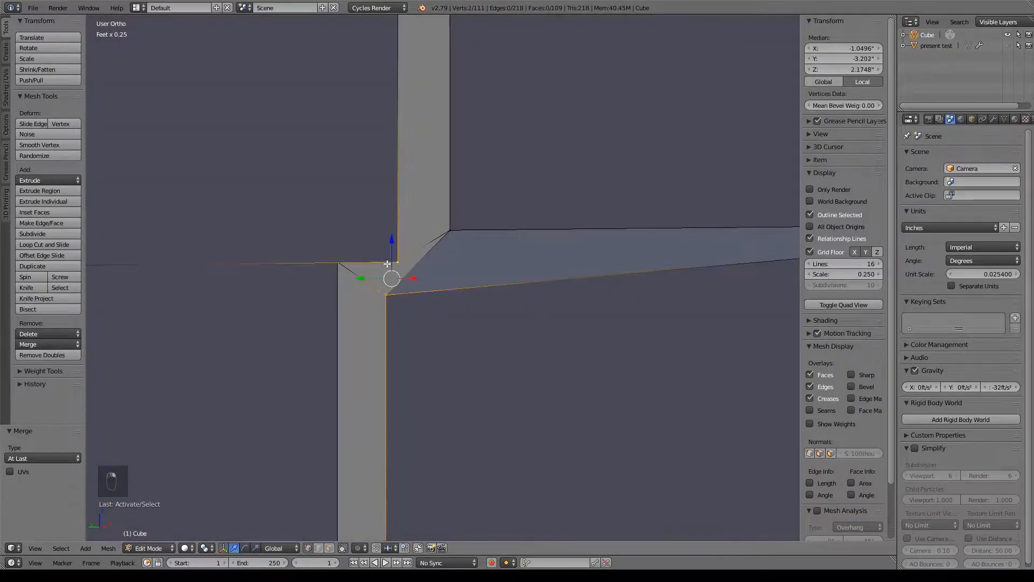
key(alt+m)
click(387, 266)
- Merge the remaining end vertices of the lowered ribbon edges into their adjacent lid corner vertices on the other sides
middle_drag(387, 265, 538, 285)
right_click(300, 297)
shift+right_click(289, 294)
key(alt+m)
click(289, 294)
key(alt+m)
right_click(692, 296)
shift+right_click(686, 289)
key(alt+m)
click(686, 289)
- In face select mode, select the three top faces of the ribbon strip running along X
key(KP_1)
scroll(593, 346, down, 8)
shift+middle_drag(609, 293, 644, 322)
scroll(628, 340, up, 6)
shift+middle_drag(596, 361, 433, 381)
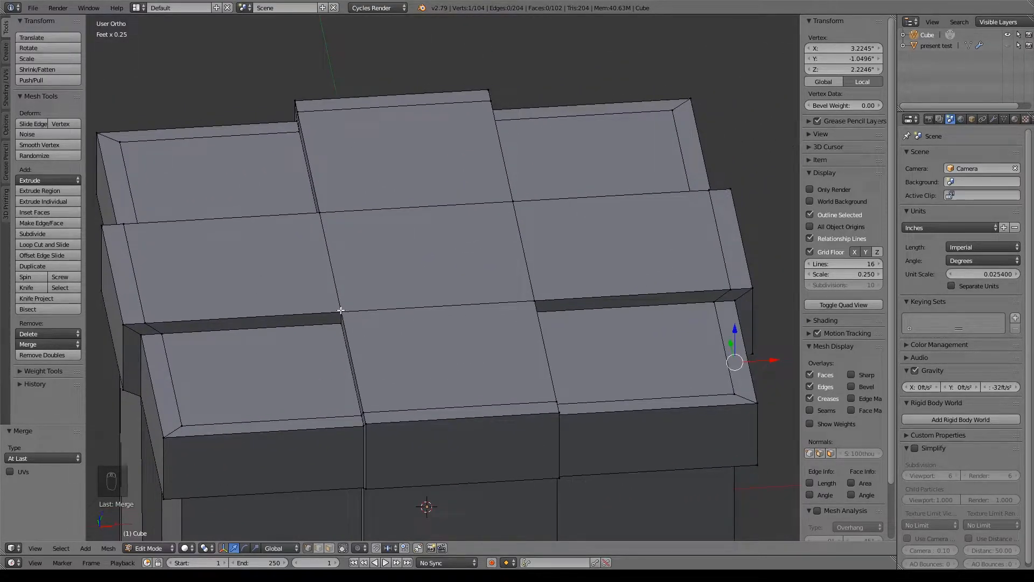
click(329, 548)
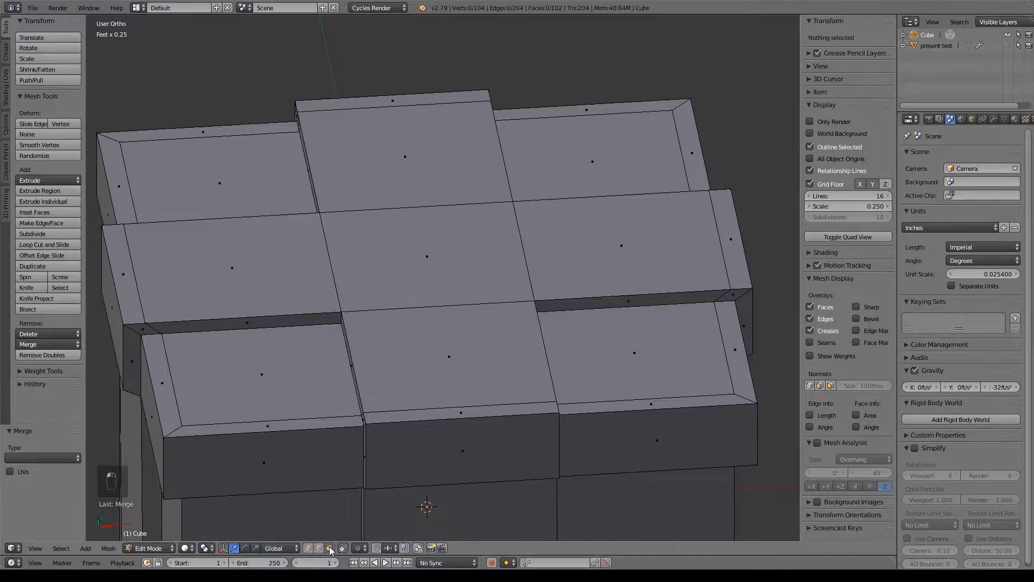
right_click(268, 248)
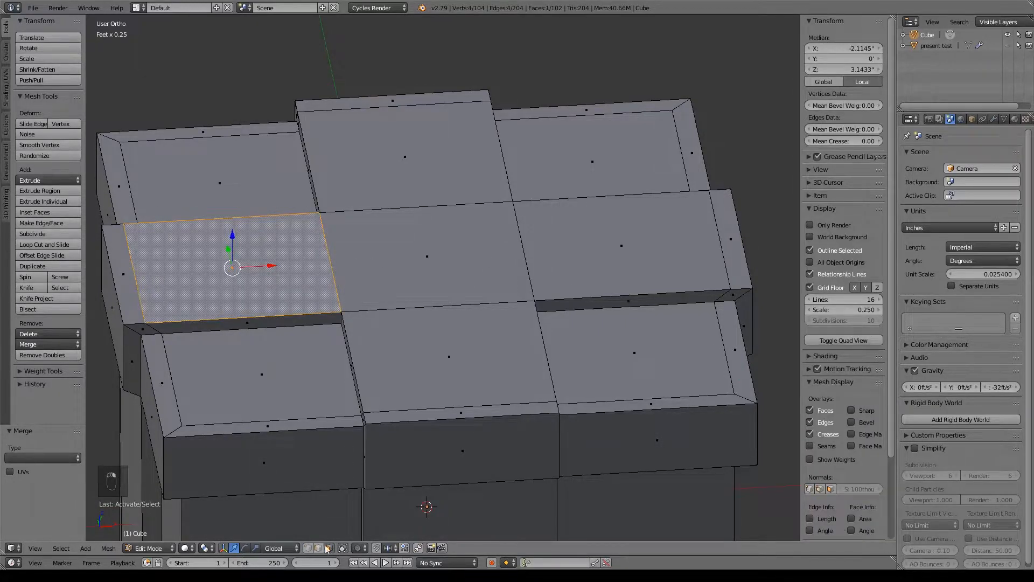
shift+right_click(495, 280)
shift+right_click(602, 247)
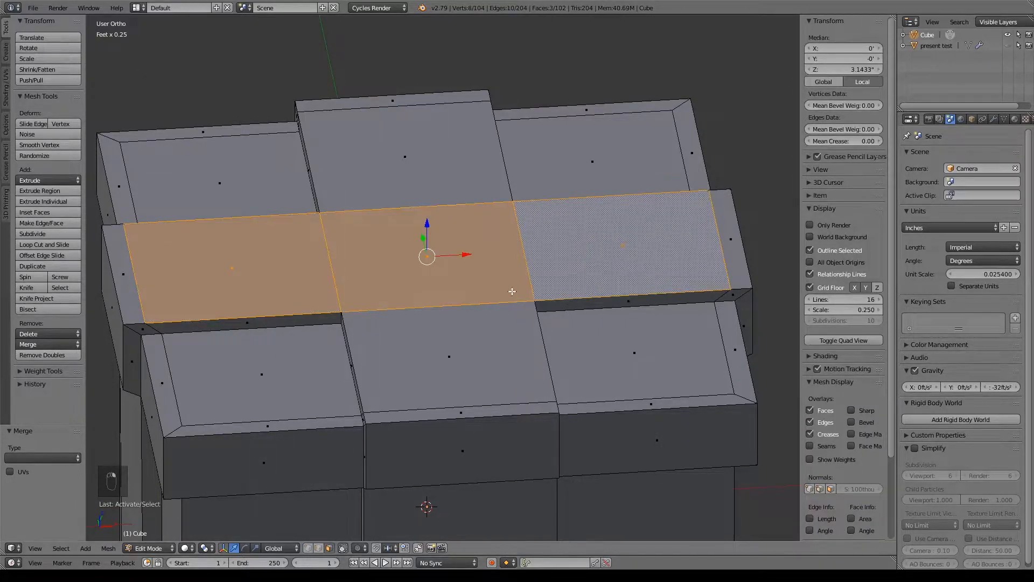
- In top view, extrude the three selected faces in place and scale them uniformly to about 0.854
key(KP_1)
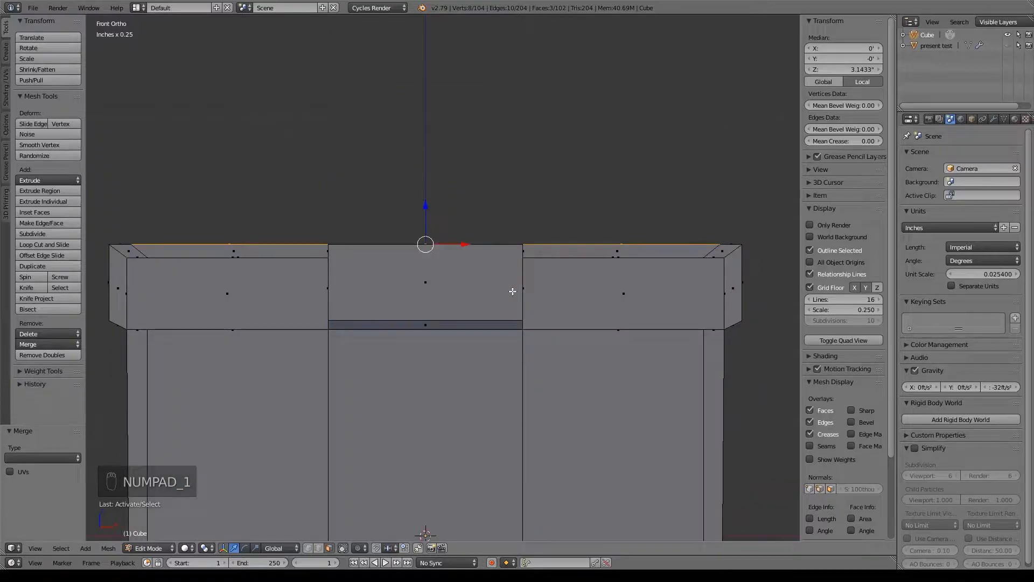
key(KP_7)
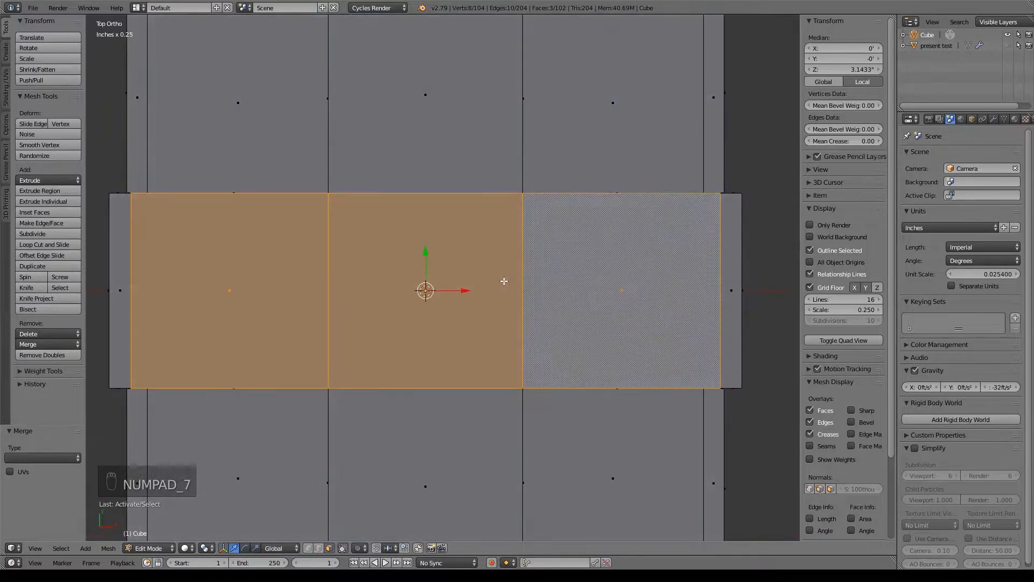
key(n)
key(n)
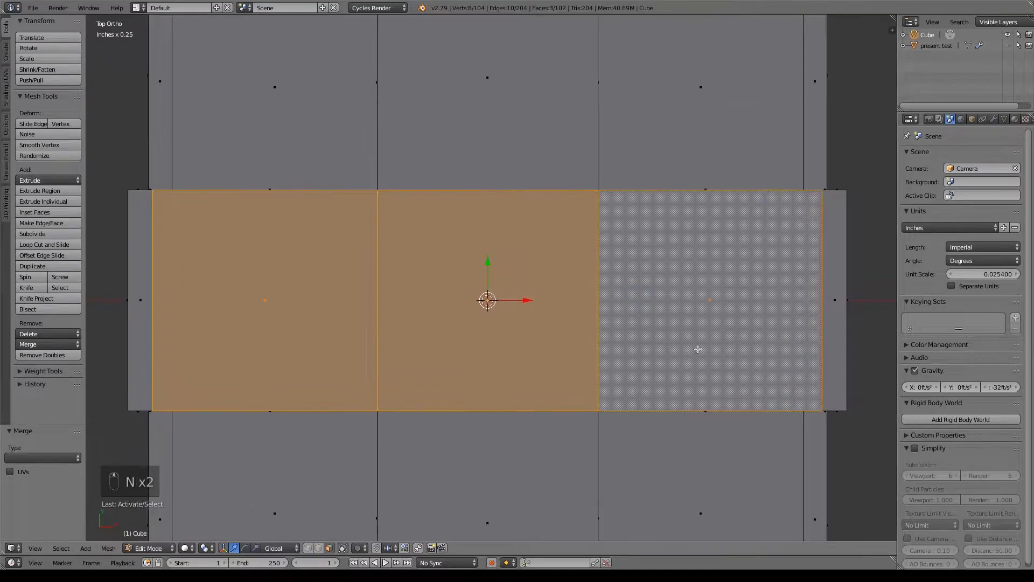
key(e)
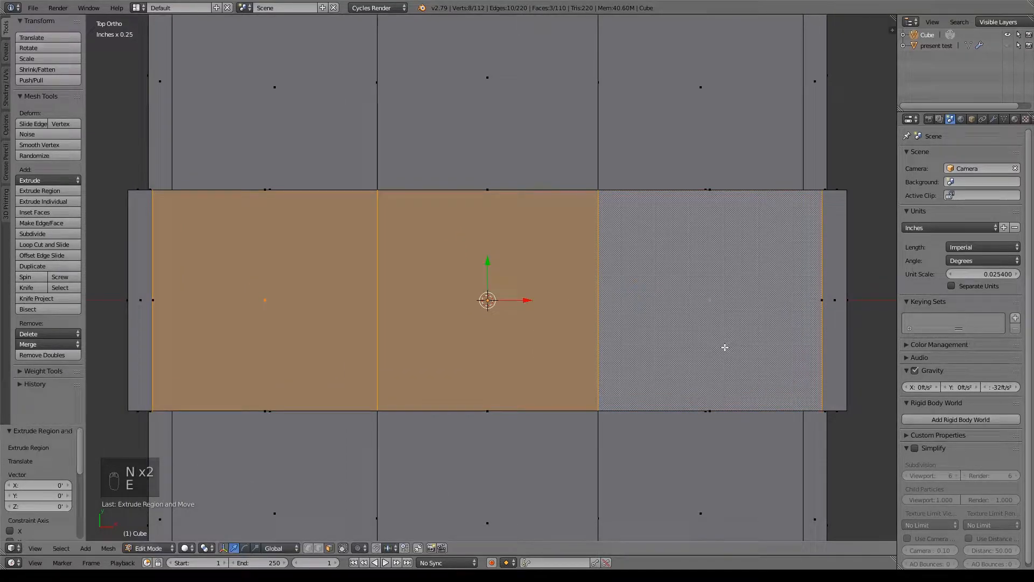
key(s)
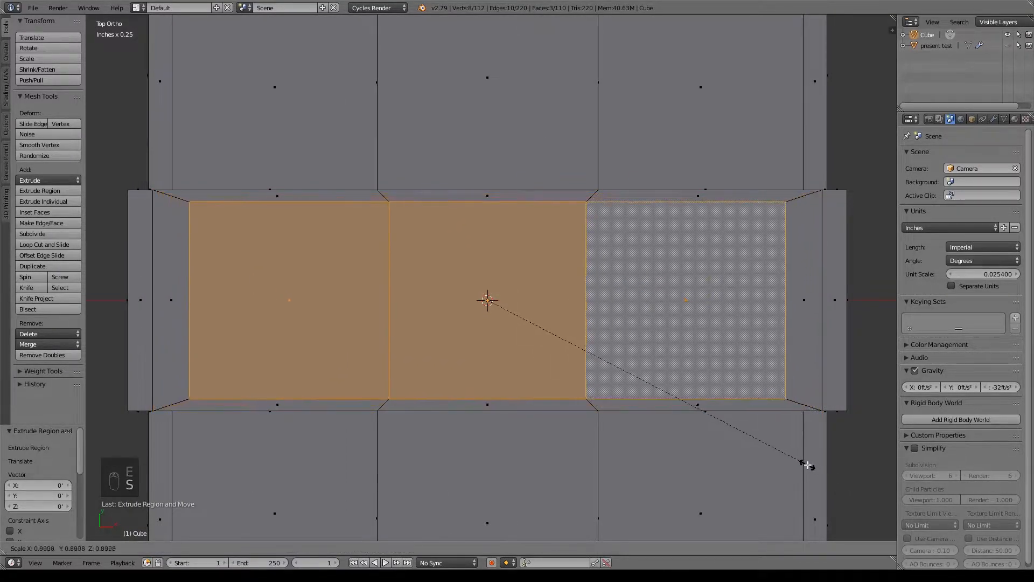
click(794, 459)
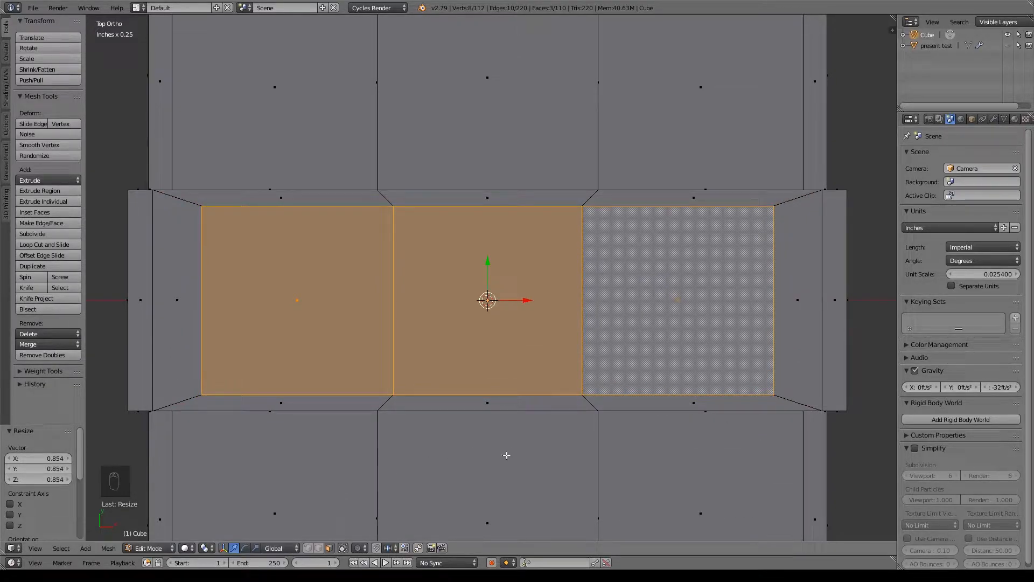
- Add a centred loop cut along the X axis through the inset faces on top of the ribbon strip
shift+middle_drag(507, 455, 476, 442)
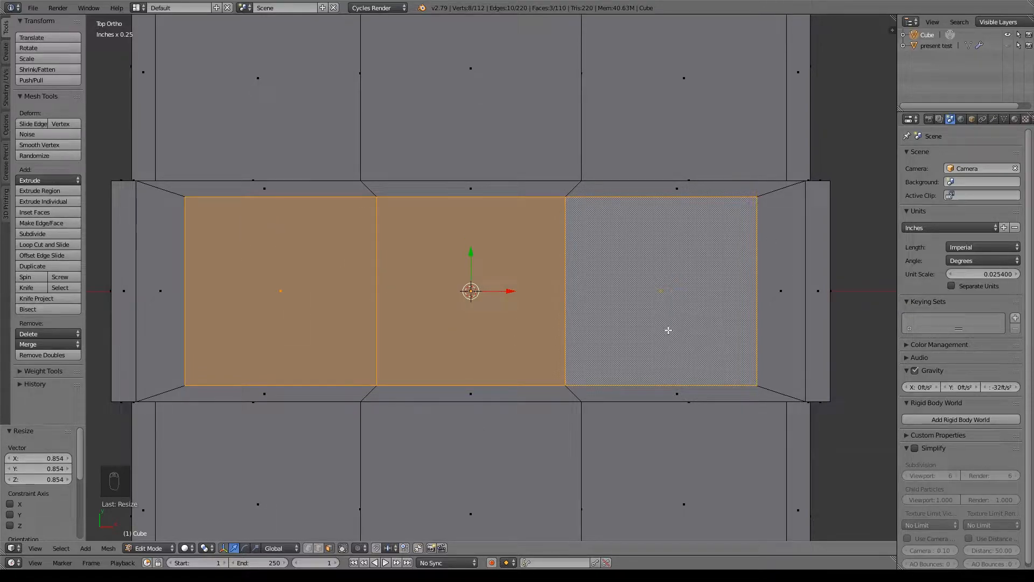
key(ctrl+r)
click(562, 280)
right_click(563, 279)
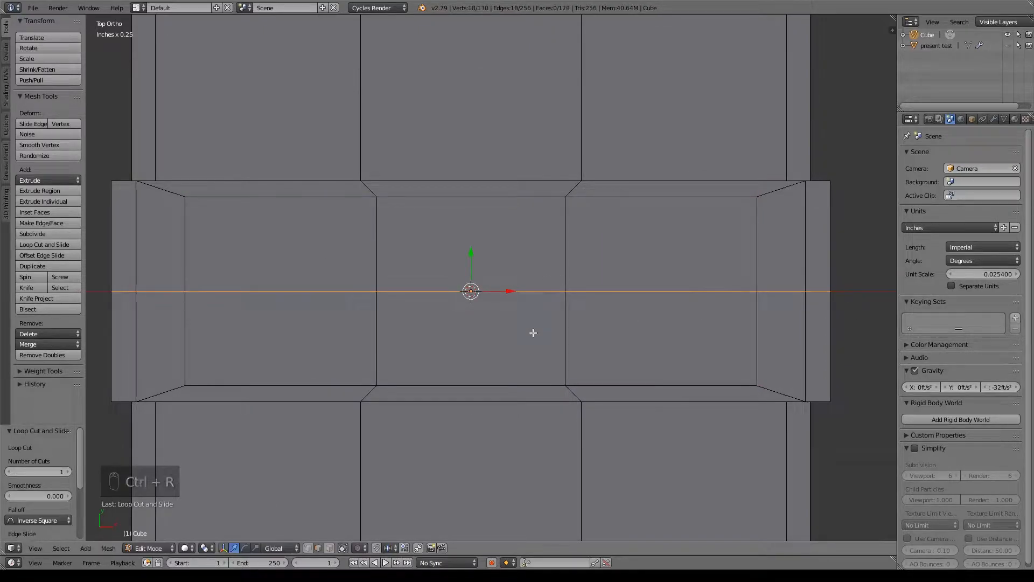
- Add one centred loop cut parallel to the Y axis through each of the three inset faces
key(ctrl+r)
click(287, 195)
right_click(286, 191)
key(ctrl+r)
click(483, 203)
right_click(482, 203)
key(ctrl+r)
click(682, 194)
right_click(681, 195)
- In vertex select mode, select the four outer corner vertices of the inset area and scale them to 0.877
key(z)
scroll(614, 413, down, 4)
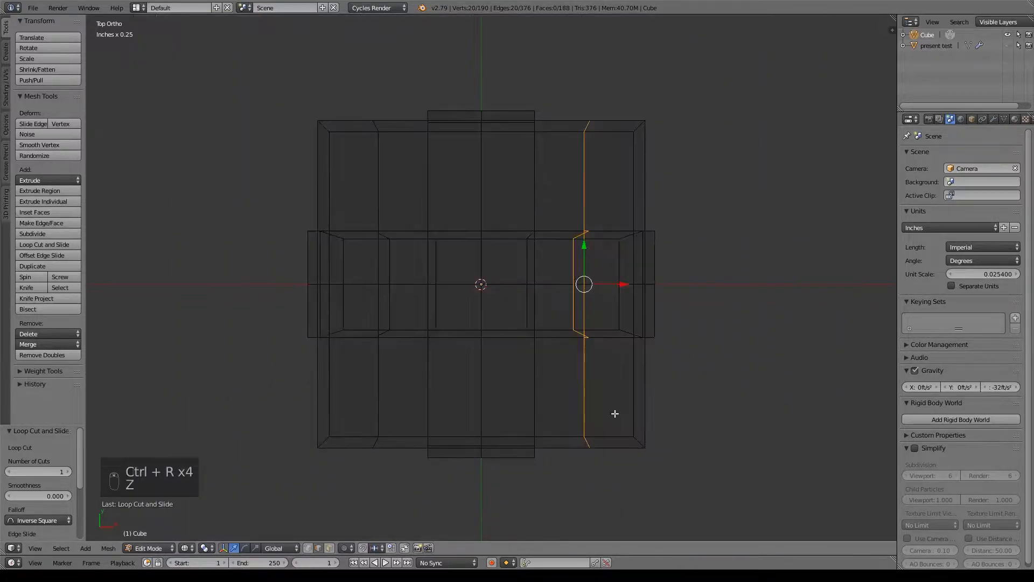
middle_drag(609, 418, 620, 417)
key(z)
middle_drag(491, 359, 483, 360)
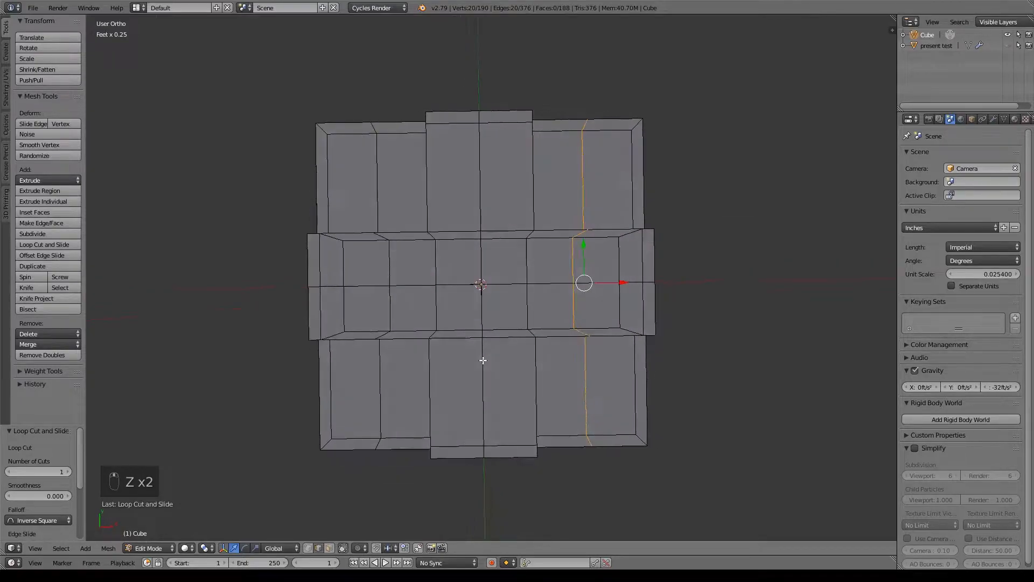
scroll(483, 360, up, 3)
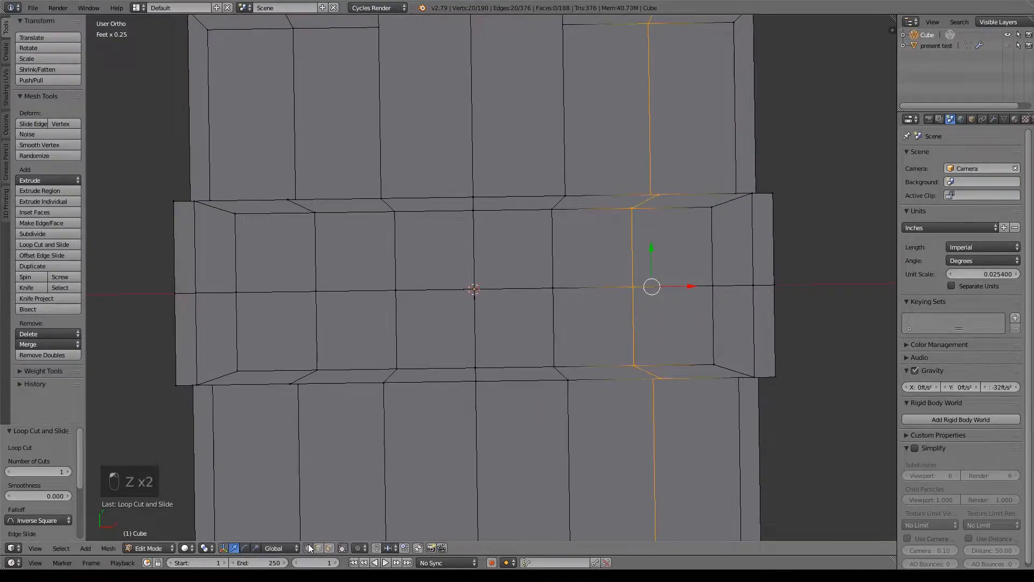
right_click(244, 222)
shift+right_click(241, 366)
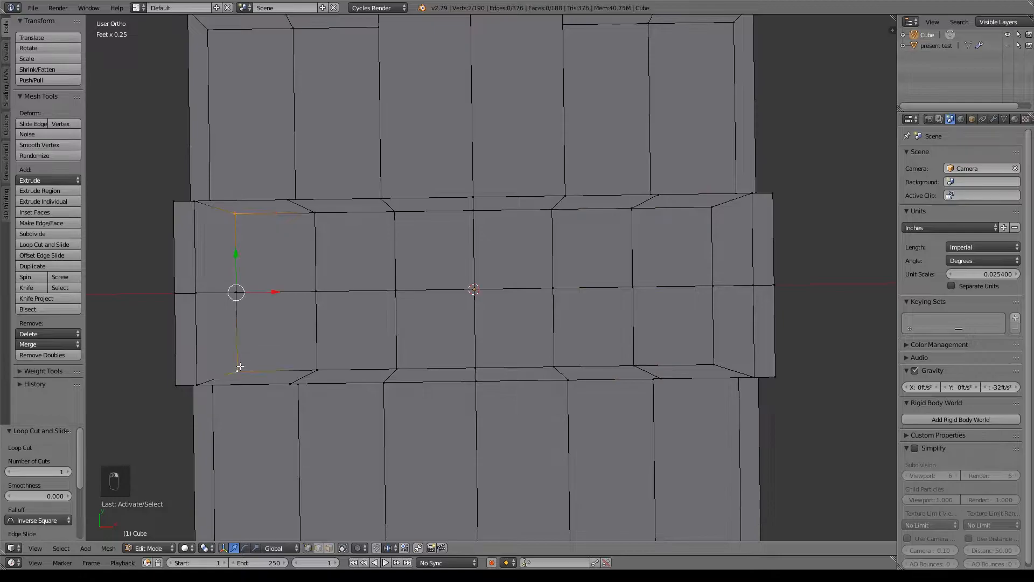
shift+right_click(710, 210)
shift+right_click(719, 353)
key(s)
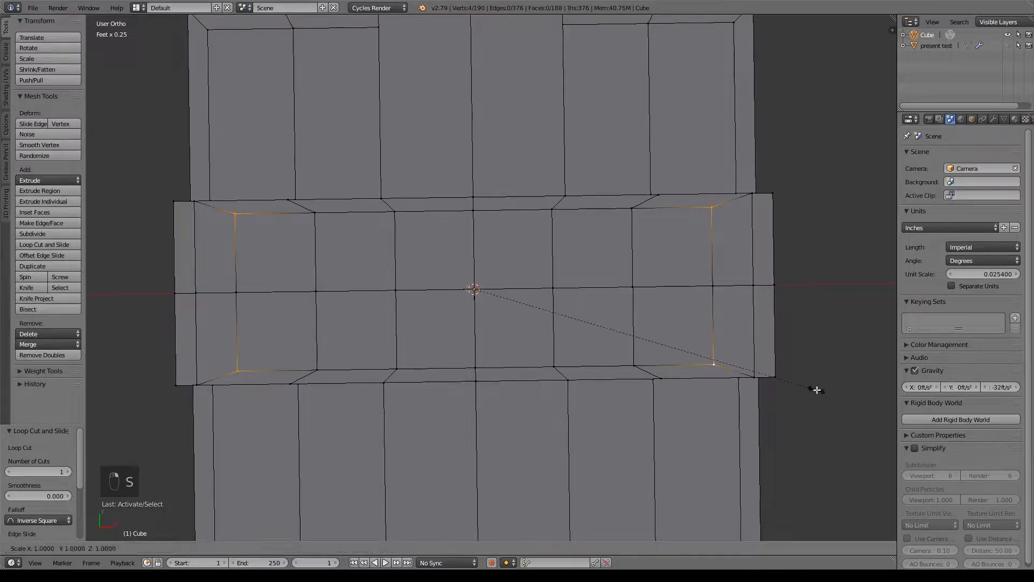
click(775, 377)
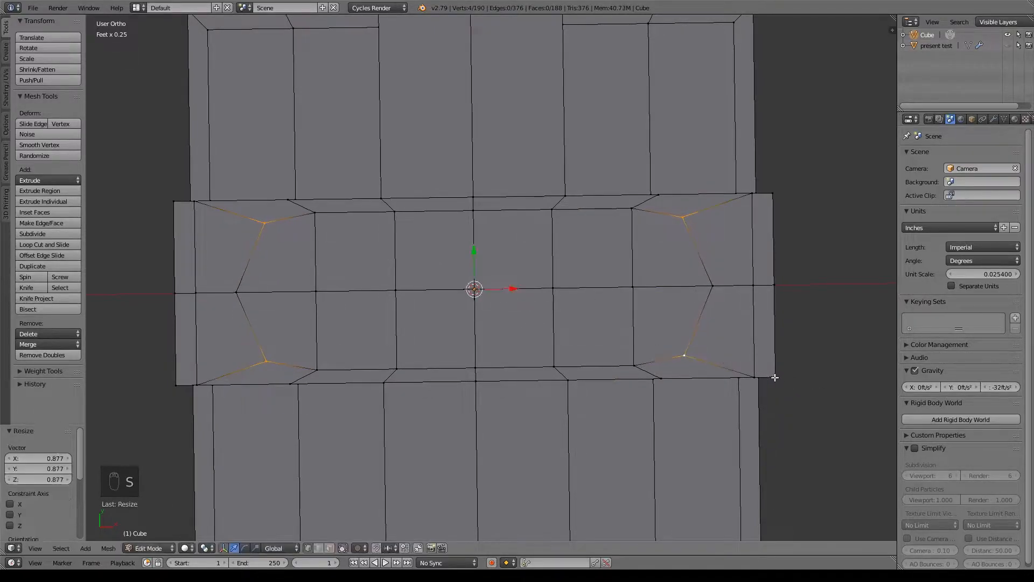
- Select the four corner vertices of the central inset square and scale them inward to 0.657
right_click(570, 214)
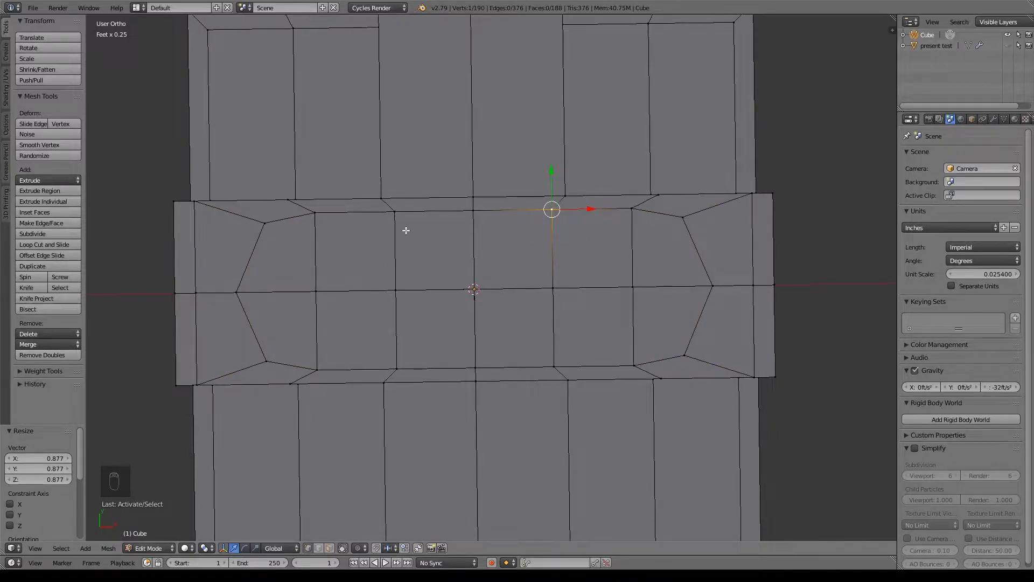
shift+right_click(403, 220)
shift+right_click(401, 362)
shift+right_click(577, 370)
key(s)
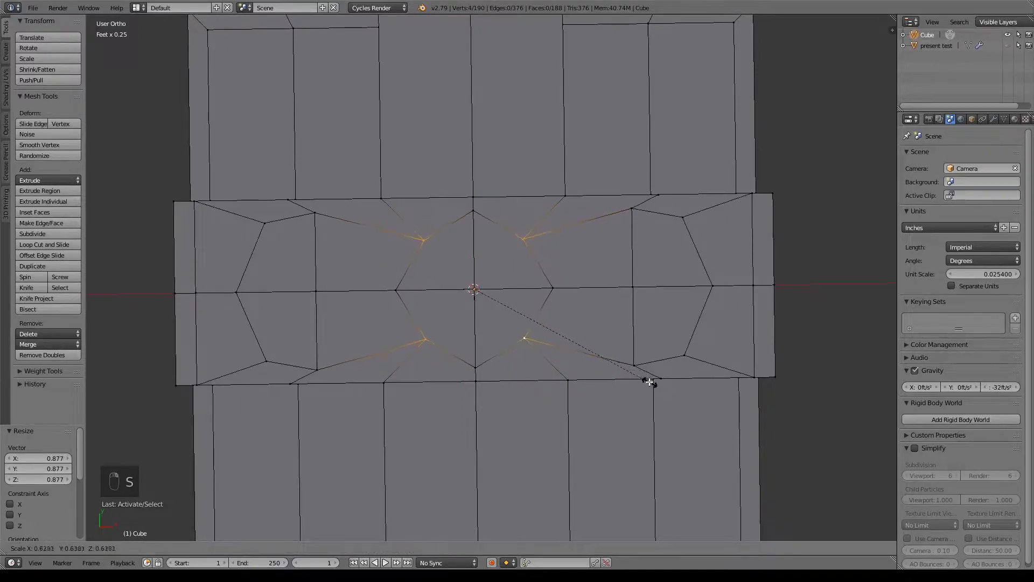
click(652, 389)
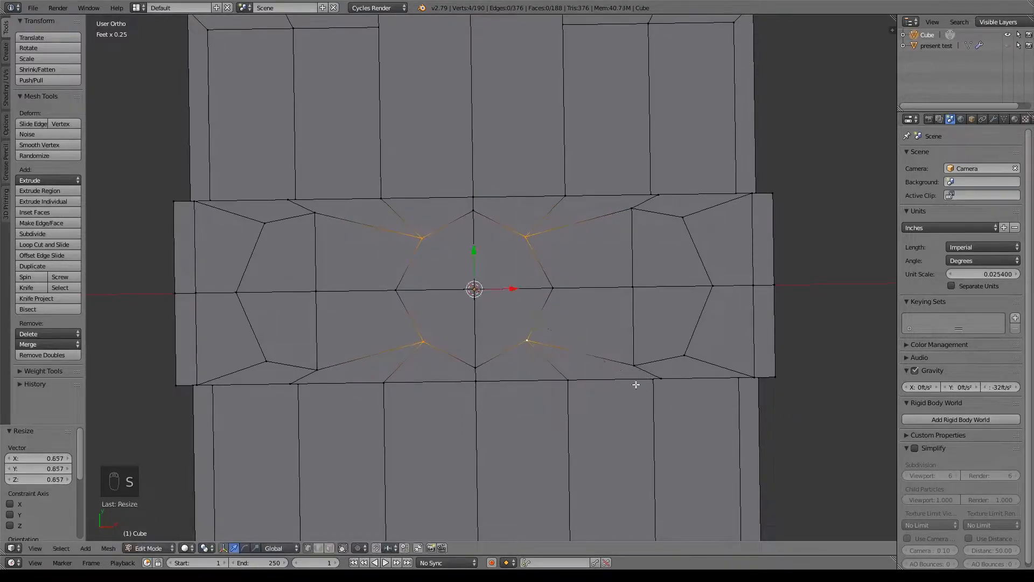
- Add the central square's four edge-midpoint vertices to the selection and scale the octagonal ring to 0.500
shift+right_click(473, 211)
shift+right_click(397, 290)
shift+right_click(477, 380)
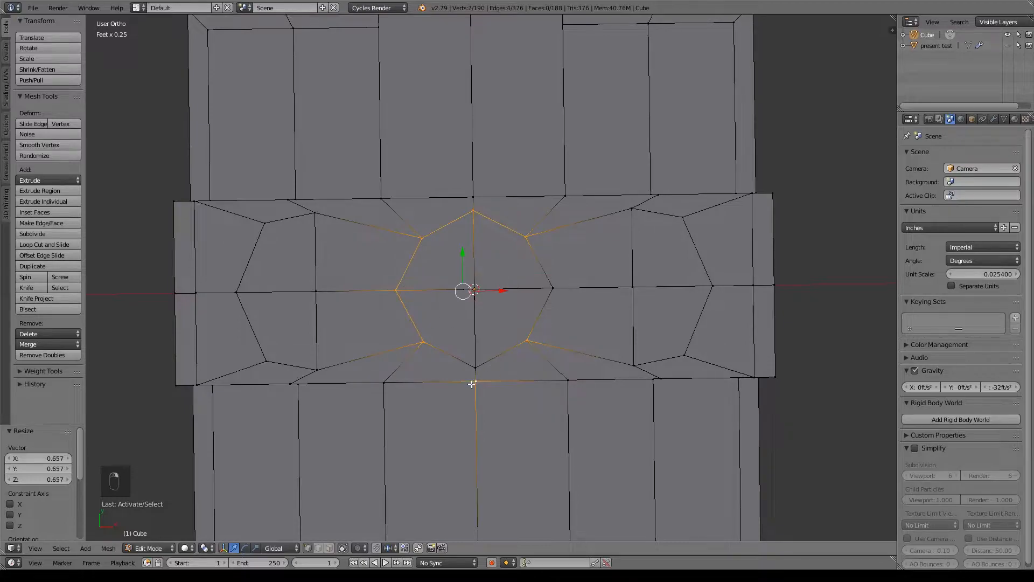
shift+right_click(552, 288)
key(s)
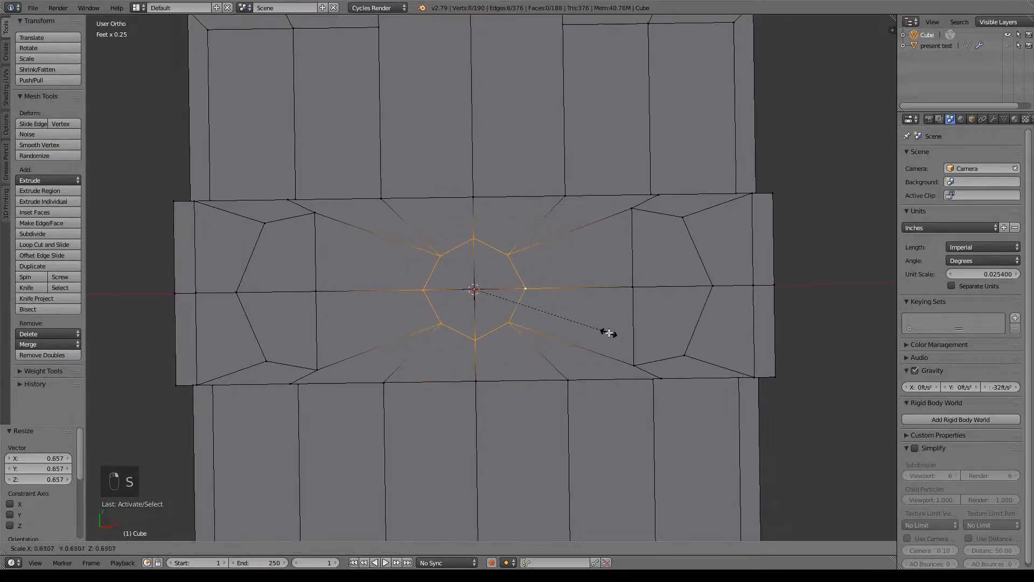
click(582, 325)
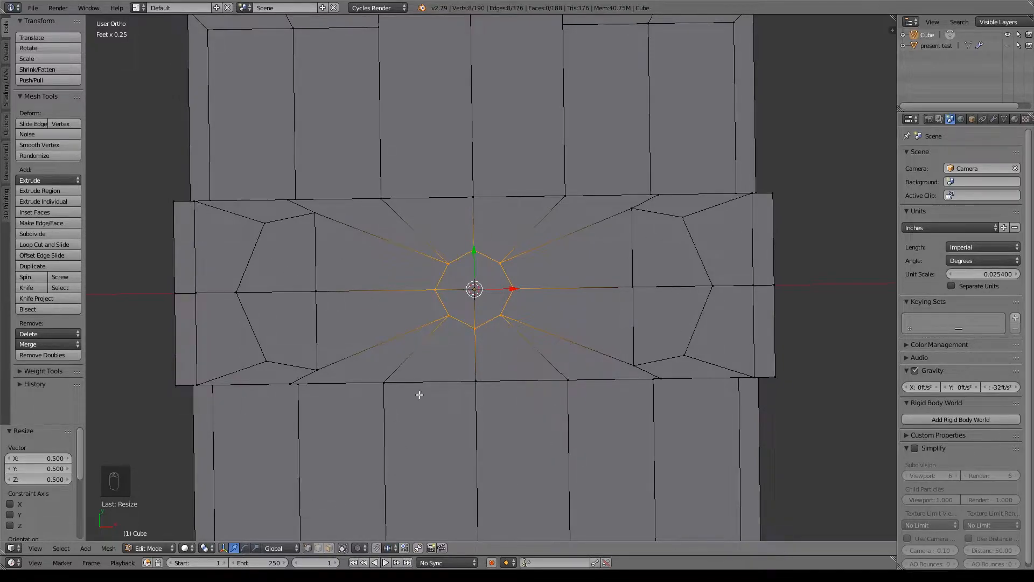
- In face select mode, select the twelve faces forming the bow: the central knot and the loops on both sides
click(328, 547)
right_click(458, 273)
shift+right_click(490, 272)
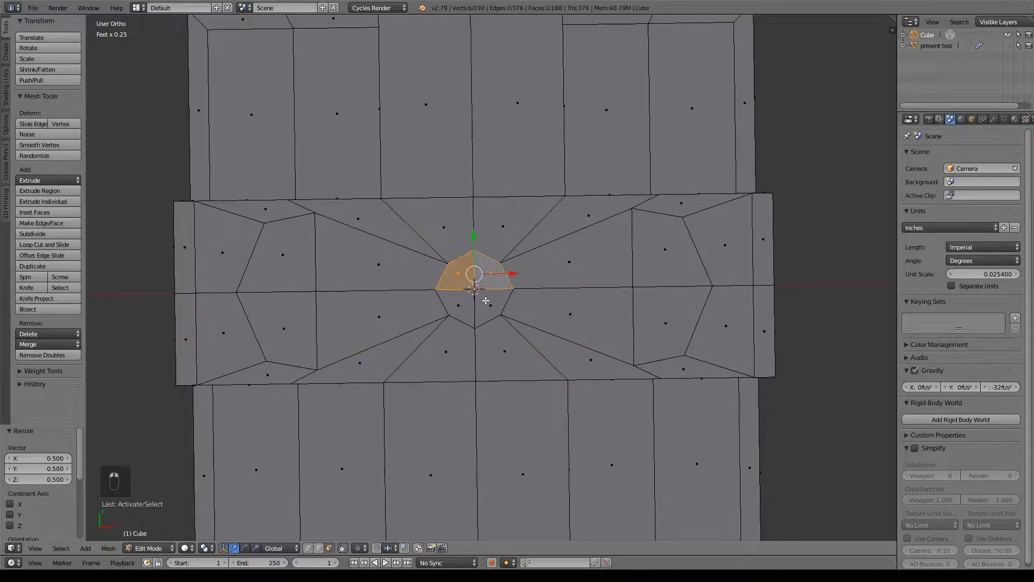
shift+right_click(490, 306)
shift+right_click(458, 306)
shift+right_click(377, 315)
shift+right_click(345, 269)
shift+right_click(277, 259)
shift+right_click(272, 323)
shift+right_click(571, 264)
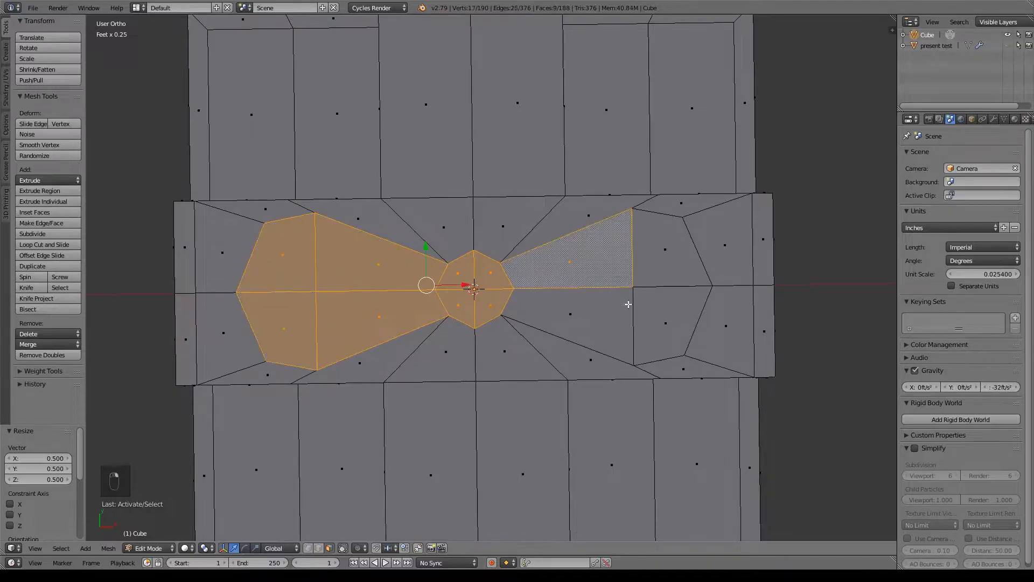
shift+right_click(592, 317)
shift+right_click(665, 253)
shift+right_click(666, 311)
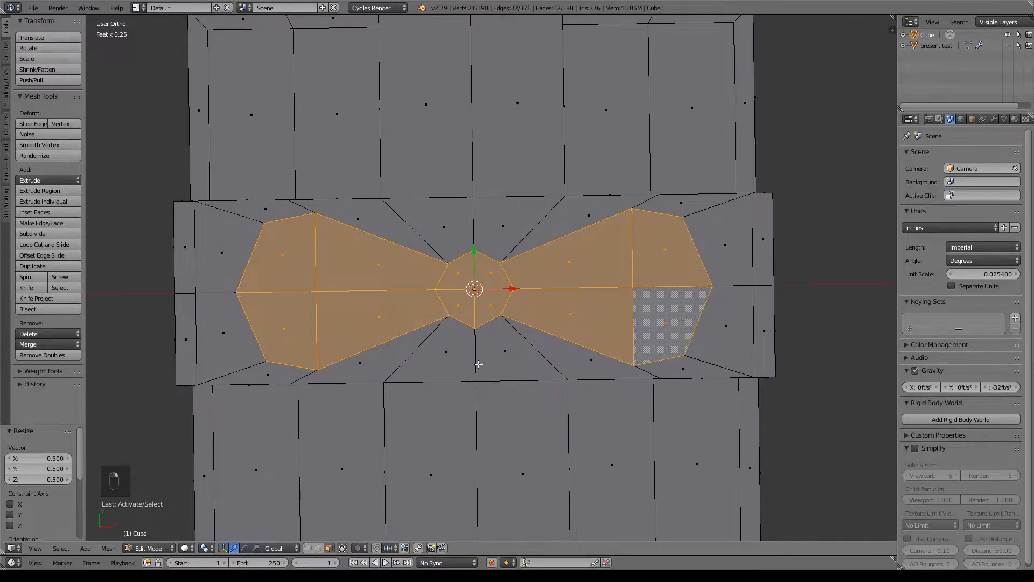
- Extrude the selected bow faces 64.5 thou upward along Z
key(KP_3)
key(KP_1)
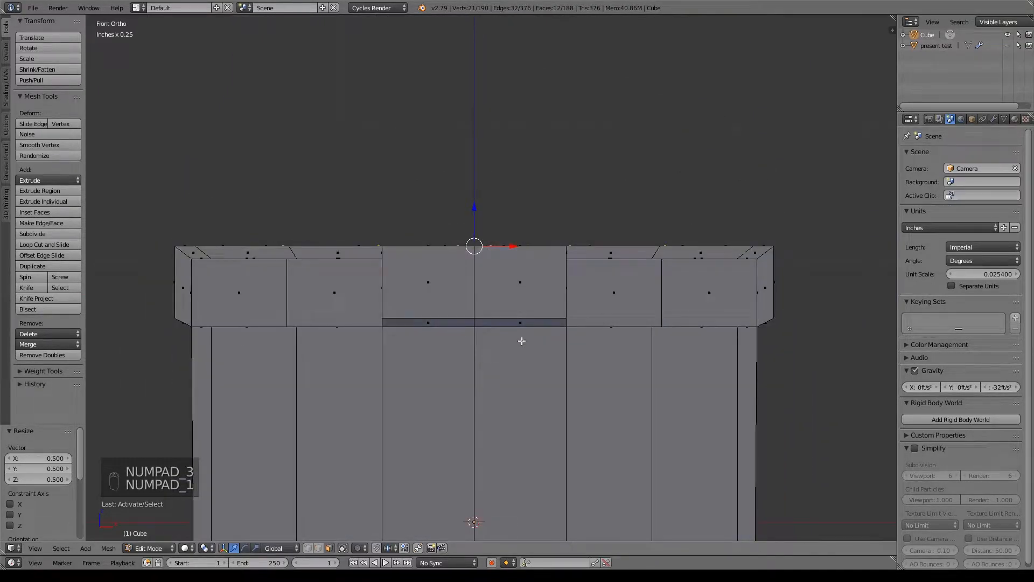
shift+middle_drag(519, 341, 524, 376)
key(e)
right_click(524, 376)
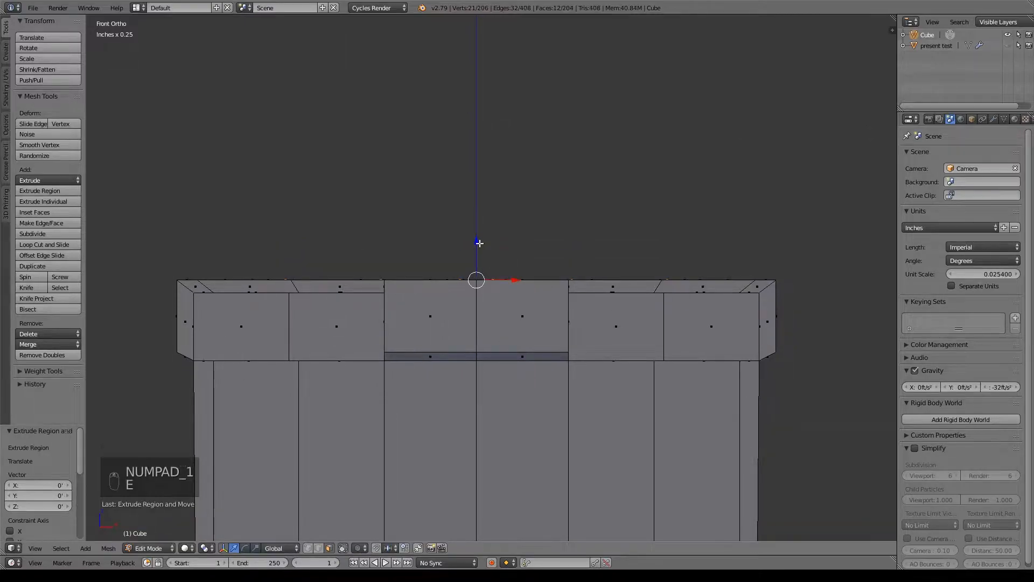
drag(477, 241, 486, 208)
middle_drag(506, 208, 501, 255)
- Deselect the four central knot faces and extrude the two bow loops another 129 thou upward along Z
shift+right_click(489, 264)
shift+right_click(459, 264)
shift+right_click(459, 248)
shift+right_click(480, 251)
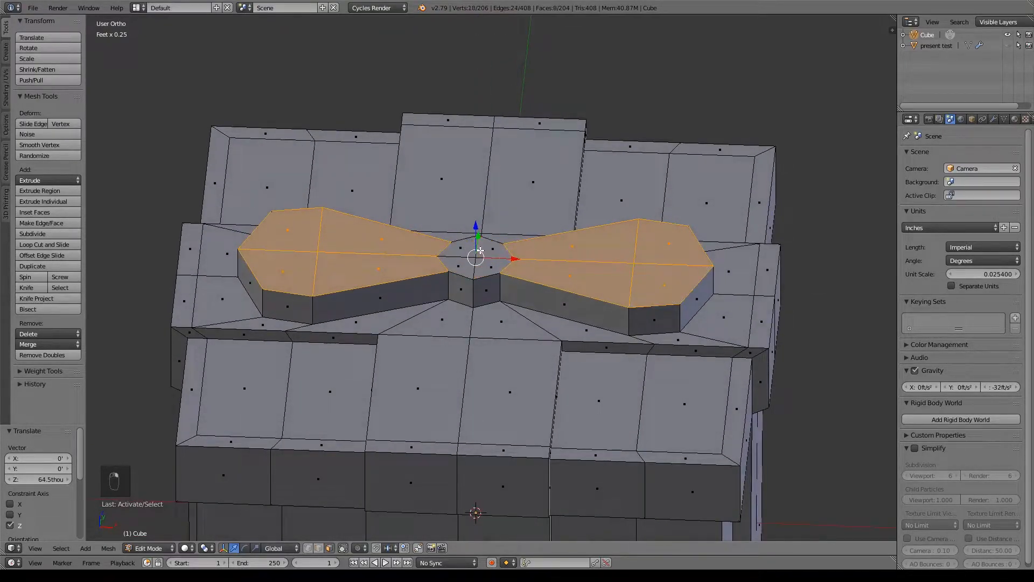
key(e)
right_click(474, 232)
drag(474, 227, 474, 170)
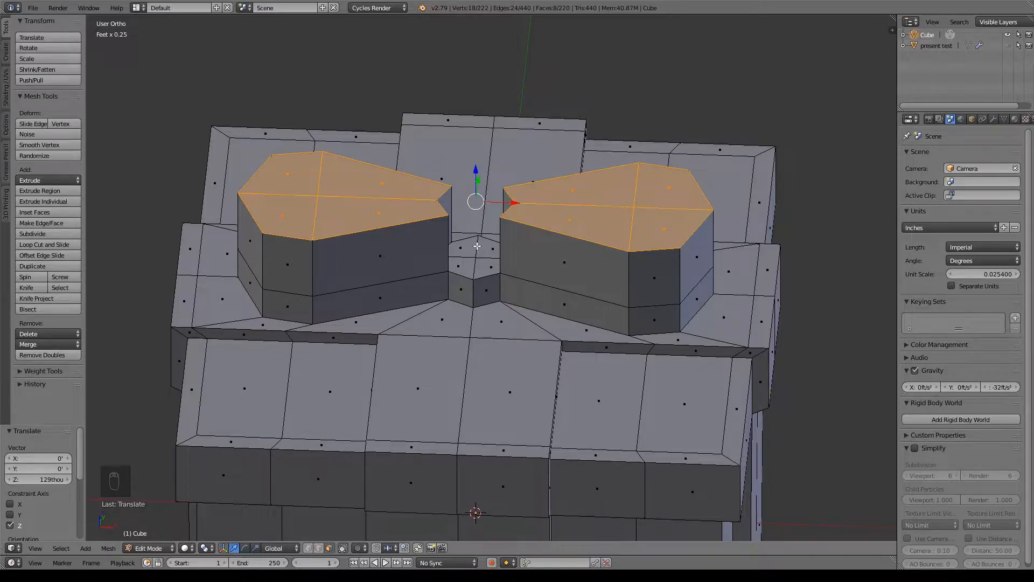
- In vertex select mode, raise the centre vertex of the bow knot 42.2 thou along Z
click(308, 547)
right_click(476, 237)
key(g)
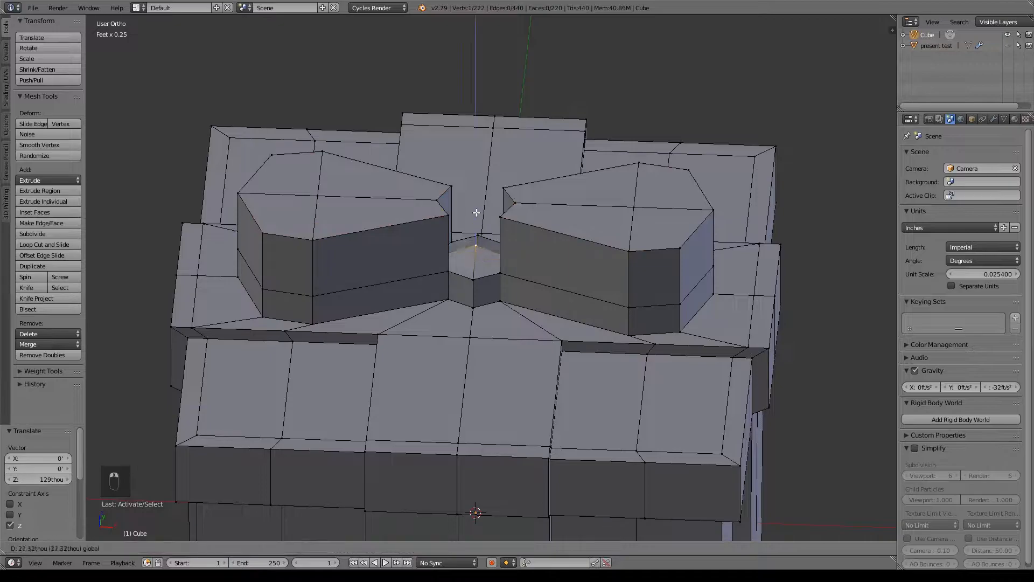
click(474, 210)
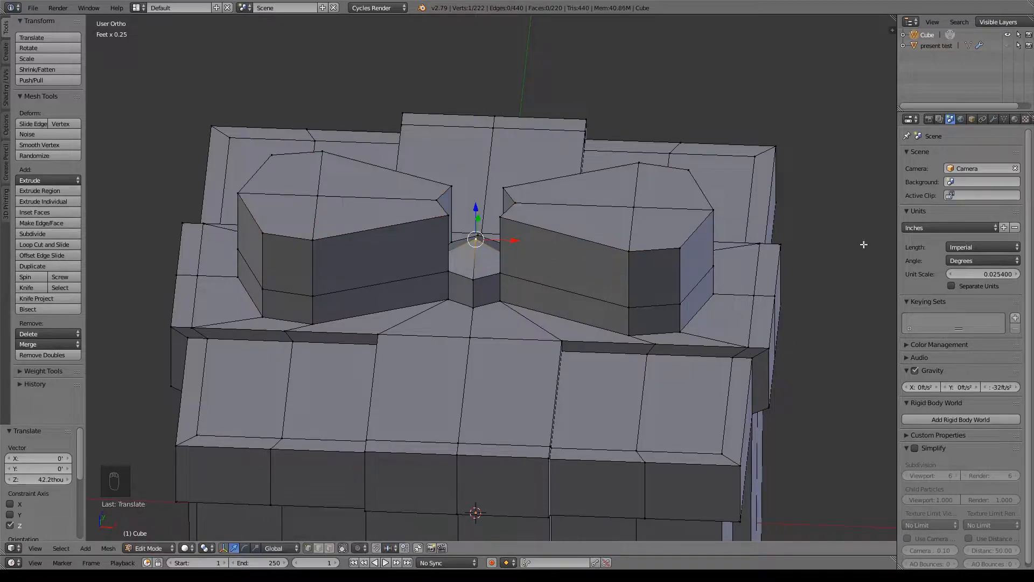
- Add a Subdivision Surface modifier to the box and set its view subdivisions to 3
click(993, 119)
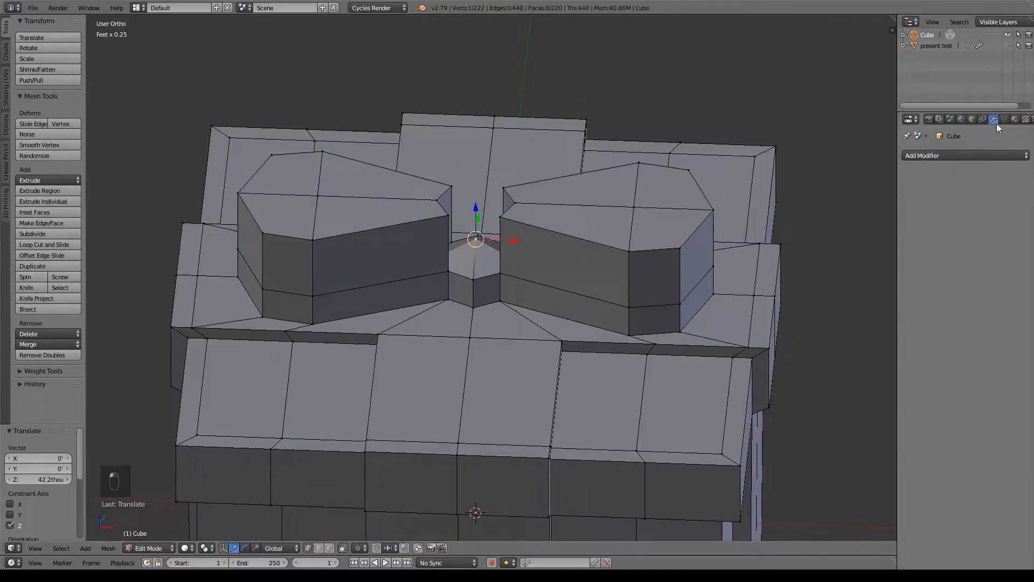
click(951, 156)
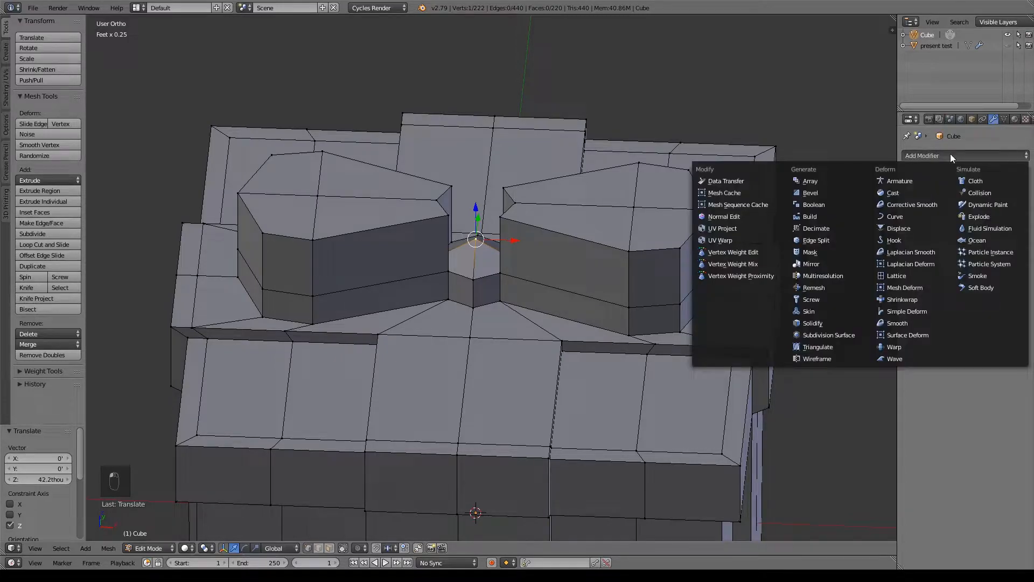
click(826, 335)
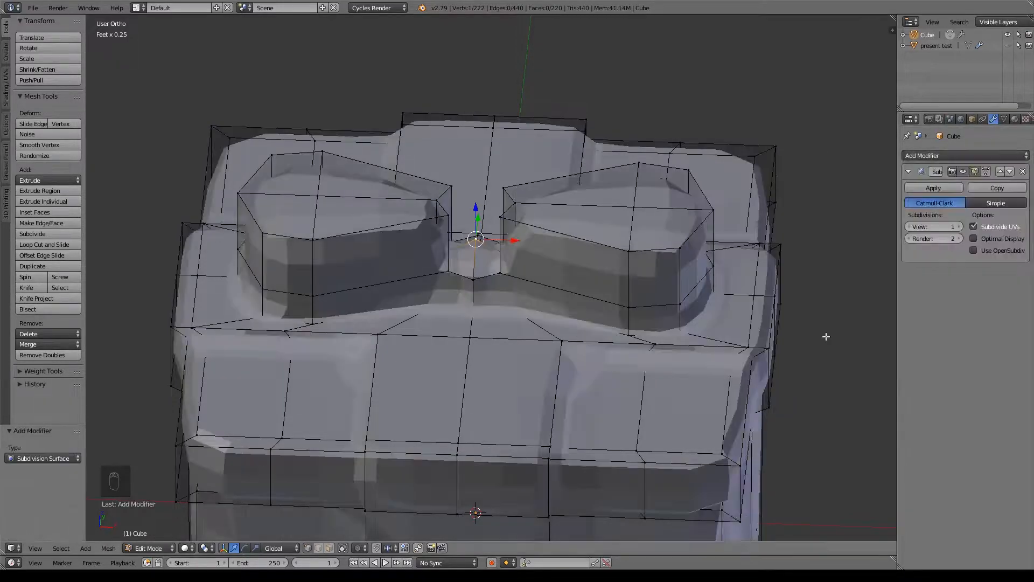
key(ctrl+3)
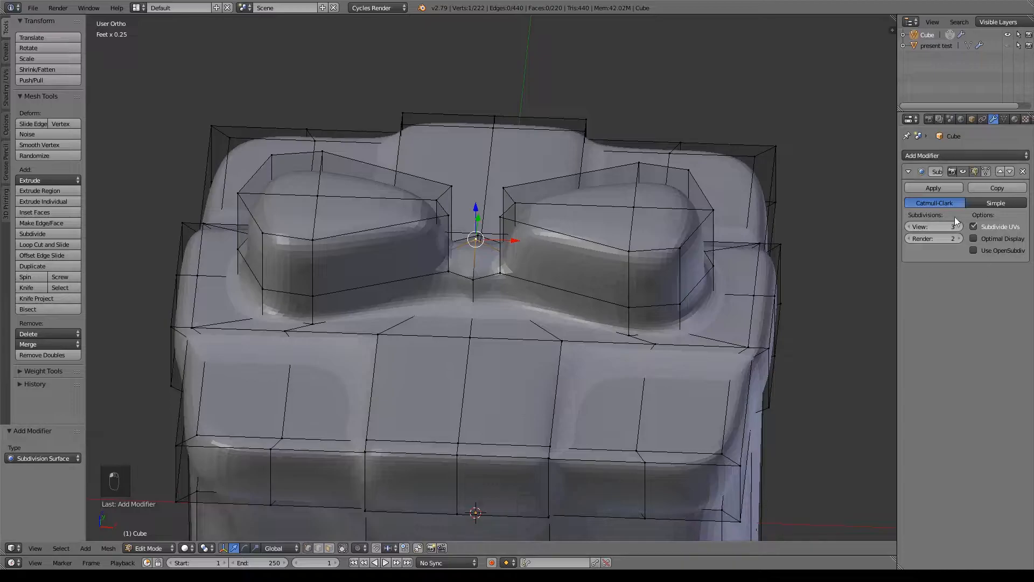
- In front view, box-select the whole box and lid below the bow and give their edges a crease of 1.000
key(KP_1)
scroll(700, 302, down, 4)
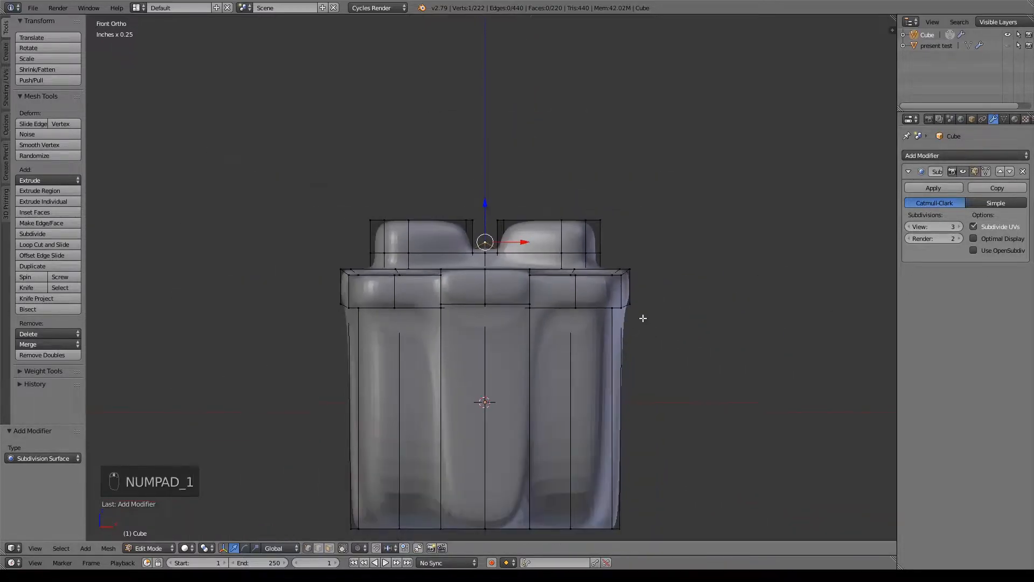
key(a)
key(a)
key(z)
key(z)
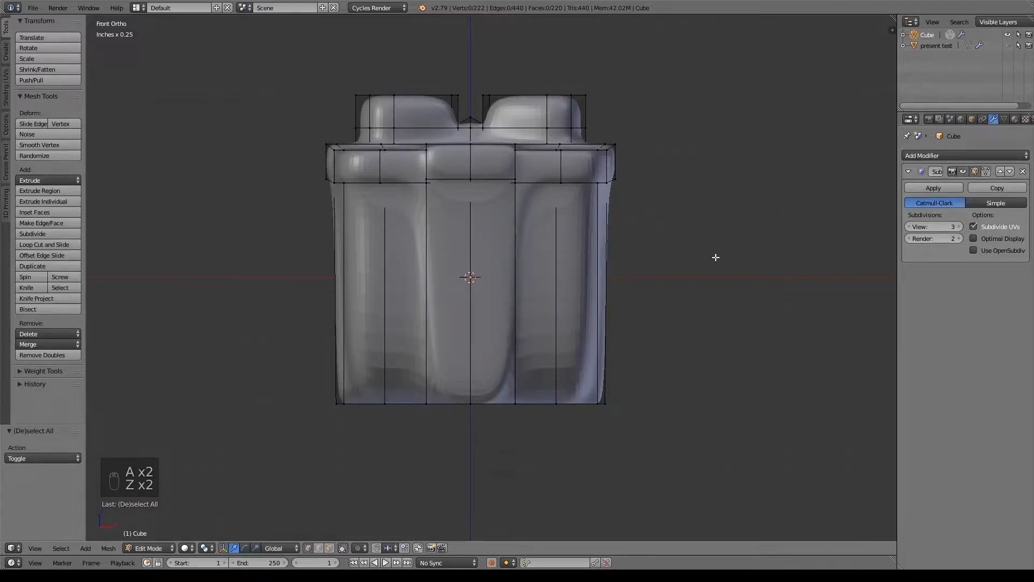
key(z)
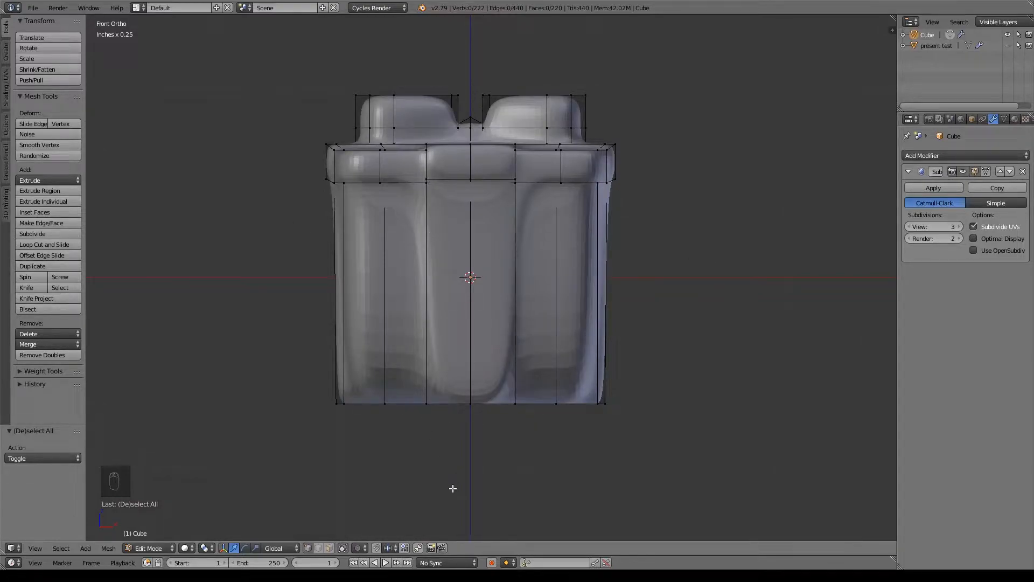
drag(262, 139, 783, 472)
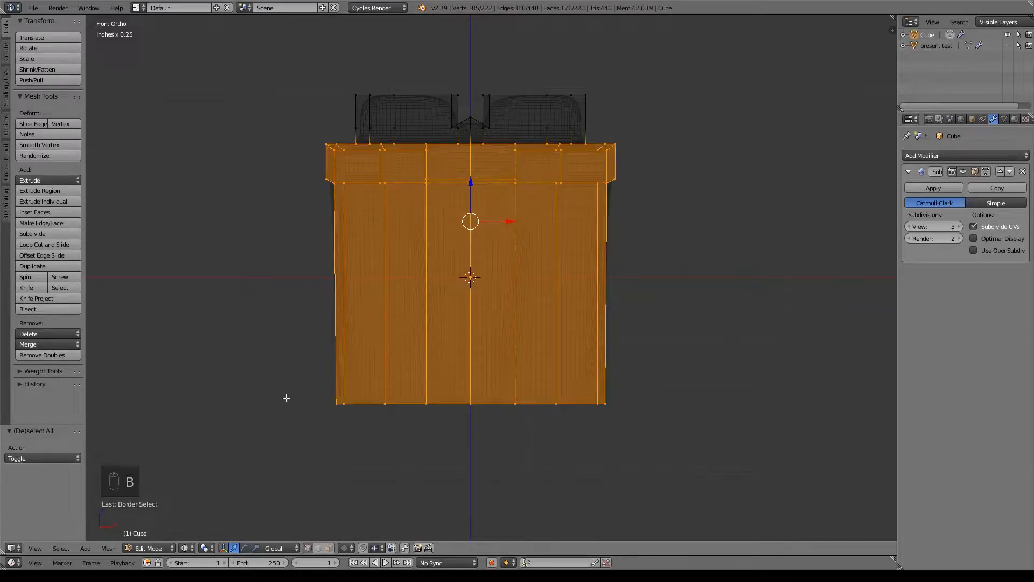
key(shift+e)
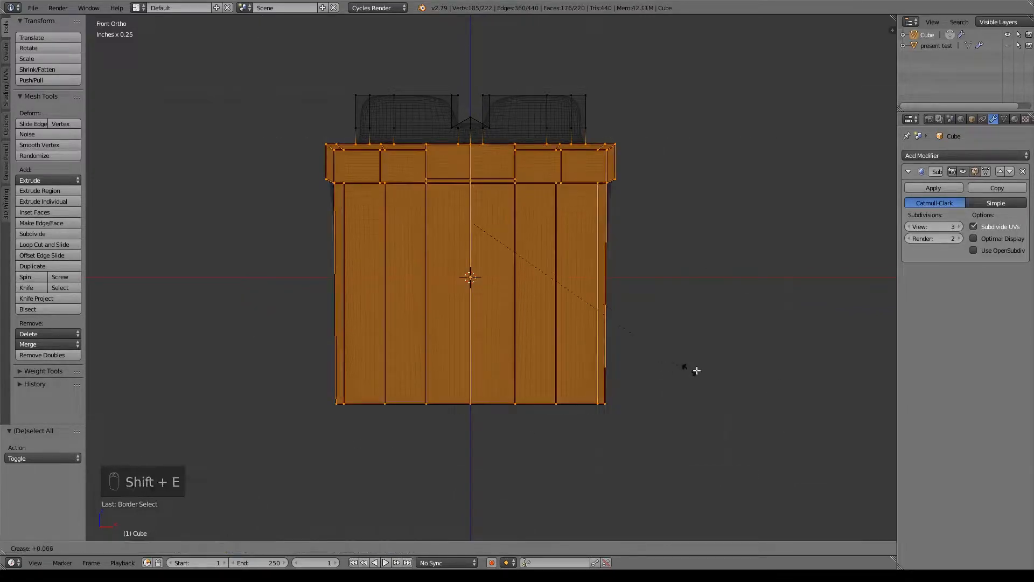
click(847, 392)
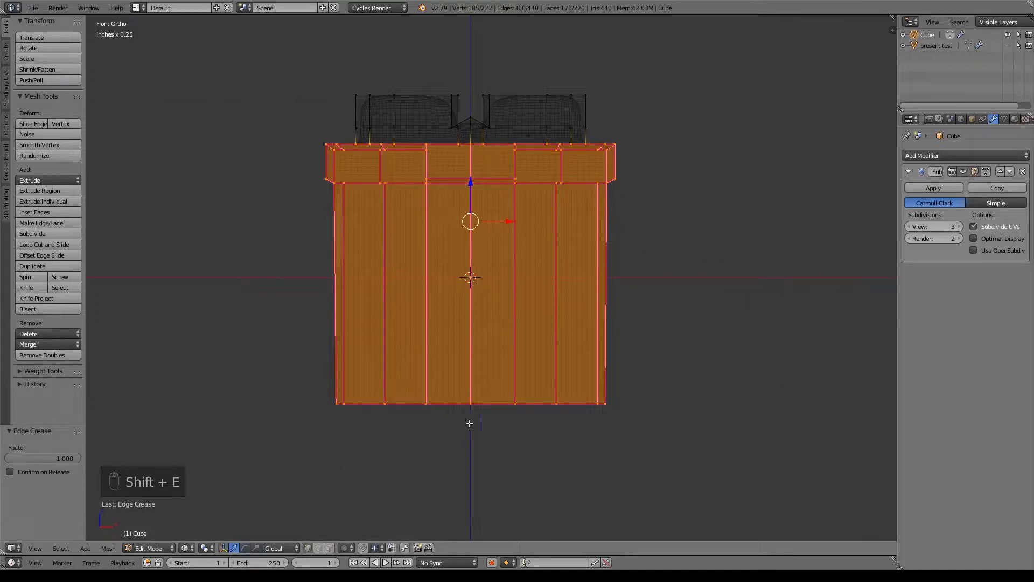
key(a)
- Examine the creased box and smoothed bow in solid shading, in object mode and back in edit mode
key(Tab)
middle_drag(438, 303, 474, 310)
key(z)
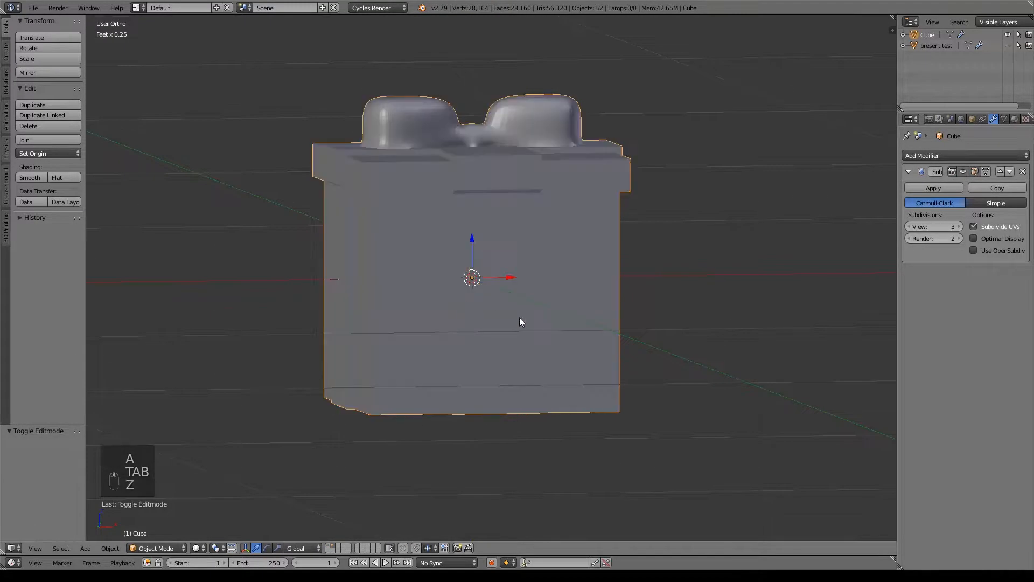
scroll(510, 354, up, 3)
middle_drag(510, 353, 569, 289)
key(Tab)
middle_drag(659, 162, 589, 308)
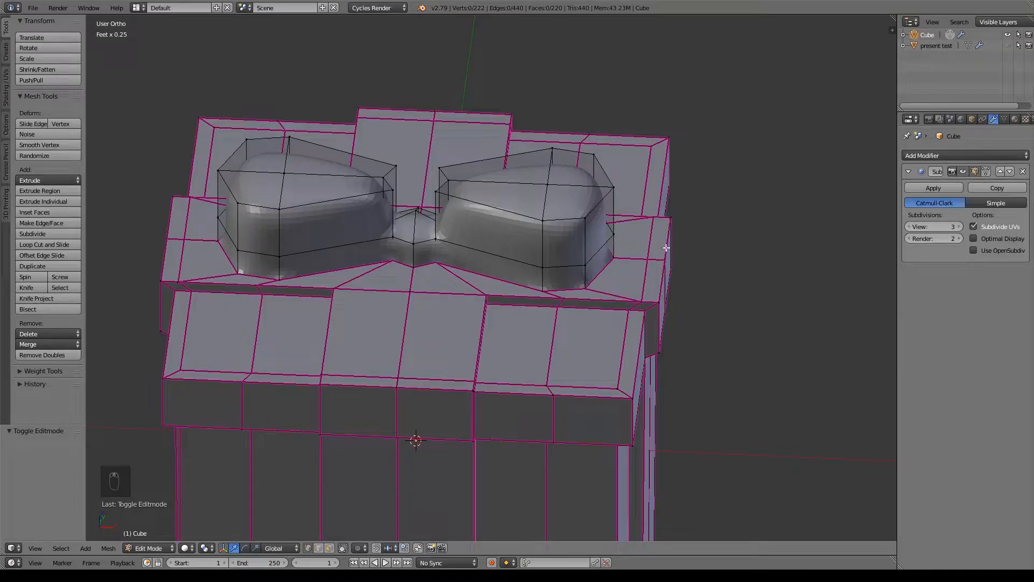
- Select the ribbon's outer edges along the lid rim on all four sides and reduce their crease
right_click(656, 304)
shift+right_click(664, 259)
shift+right_click(672, 220)
shift+right_click(161, 281)
shift+right_click(167, 238)
shift+right_click(173, 197)
shift+right_click(358, 108)
shift+right_click(434, 111)
shift+right_click(510, 114)
shift+right_click(467, 392)
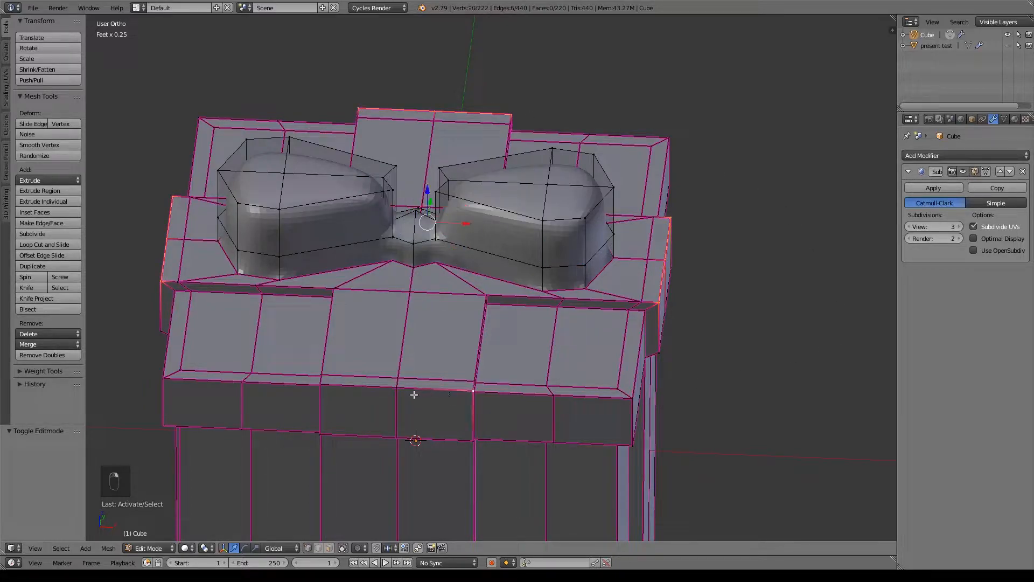
shift+right_click(397, 387)
shift+right_click(320, 384)
key(shift+e)
click(877, 407)
key(shift+w)
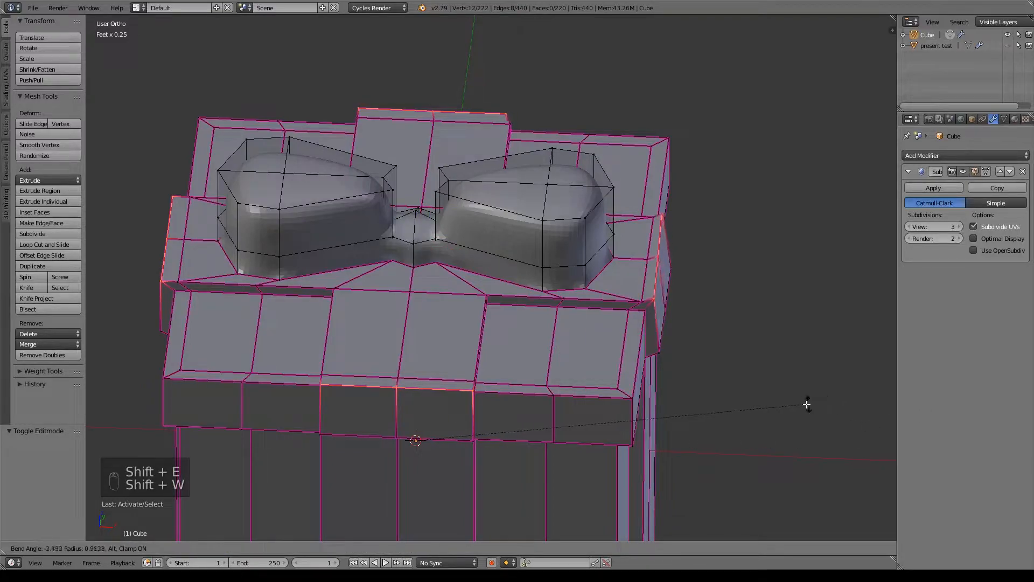
right_click(761, 406)
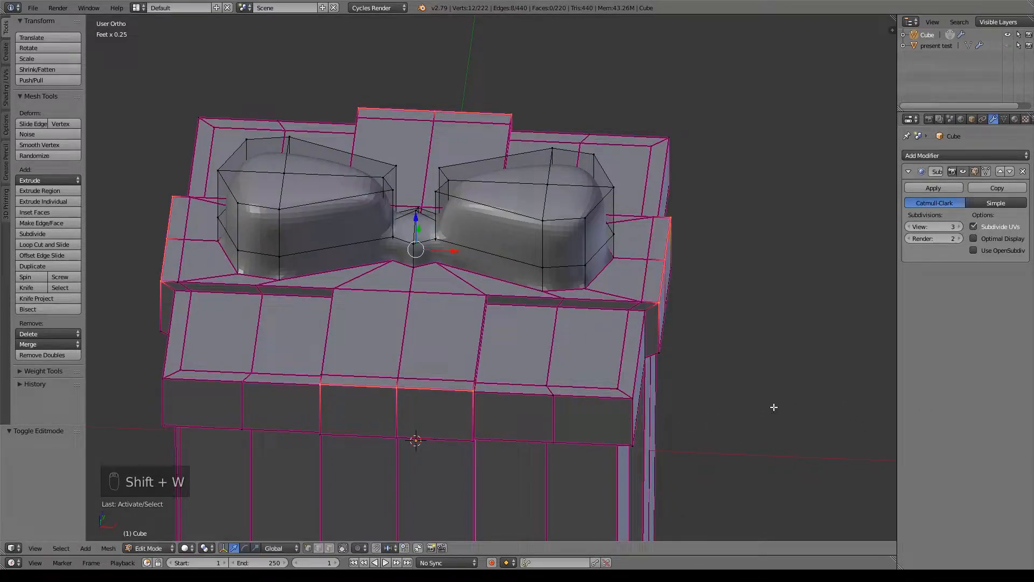
key(shift+e)
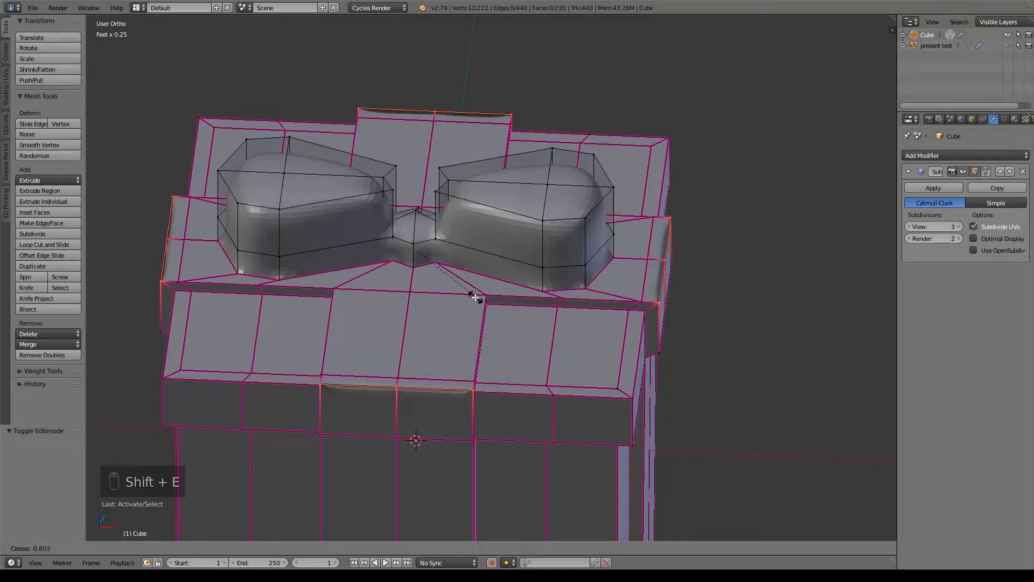
click(448, 288)
- Check the softened ribbon edges in object mode, then undo the crease reduction in edit mode
middle_drag(476, 360, 487, 353)
key(Tab)
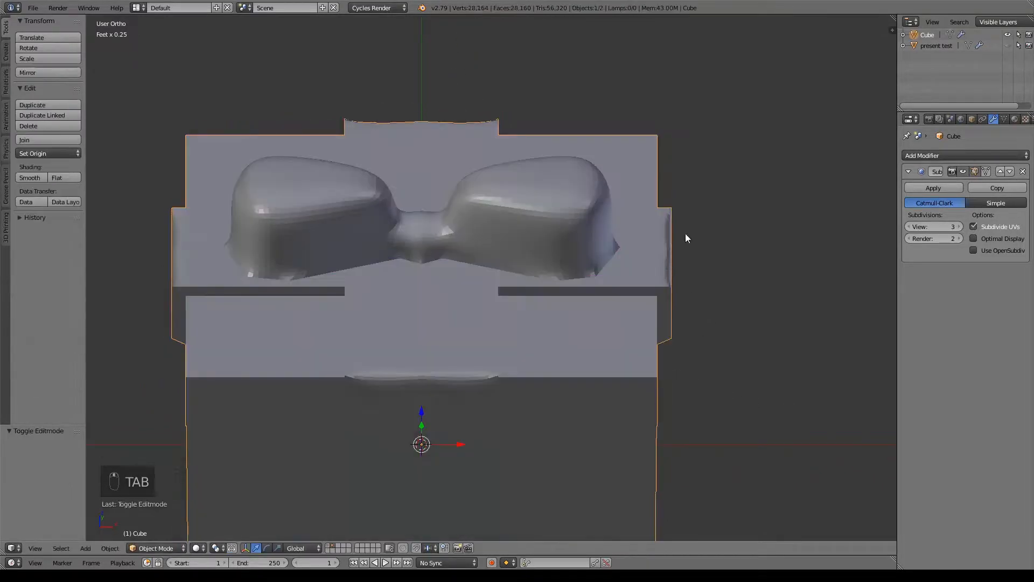
key(Tab)
key(ctrl+z)
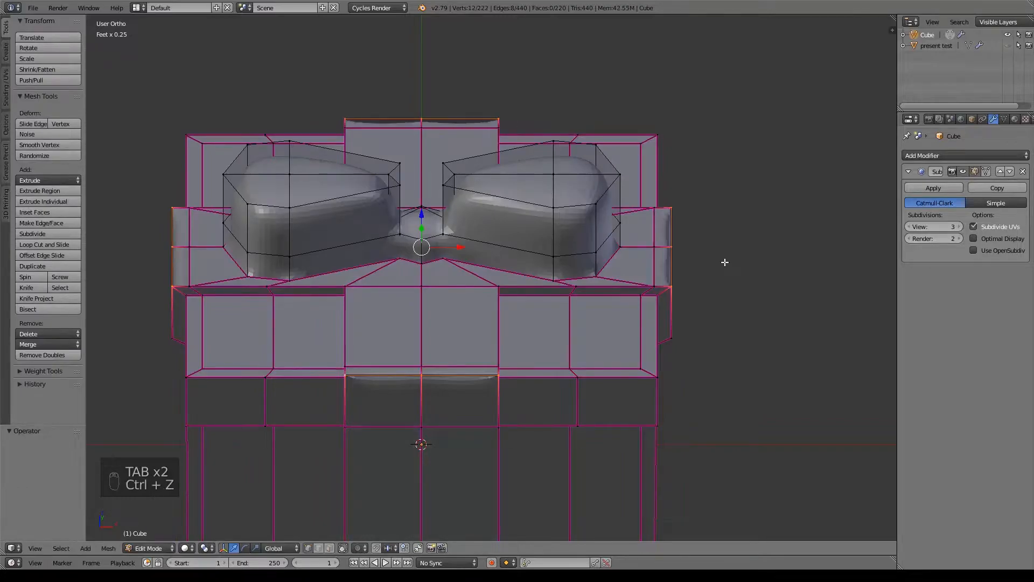
key(ctrl+z)
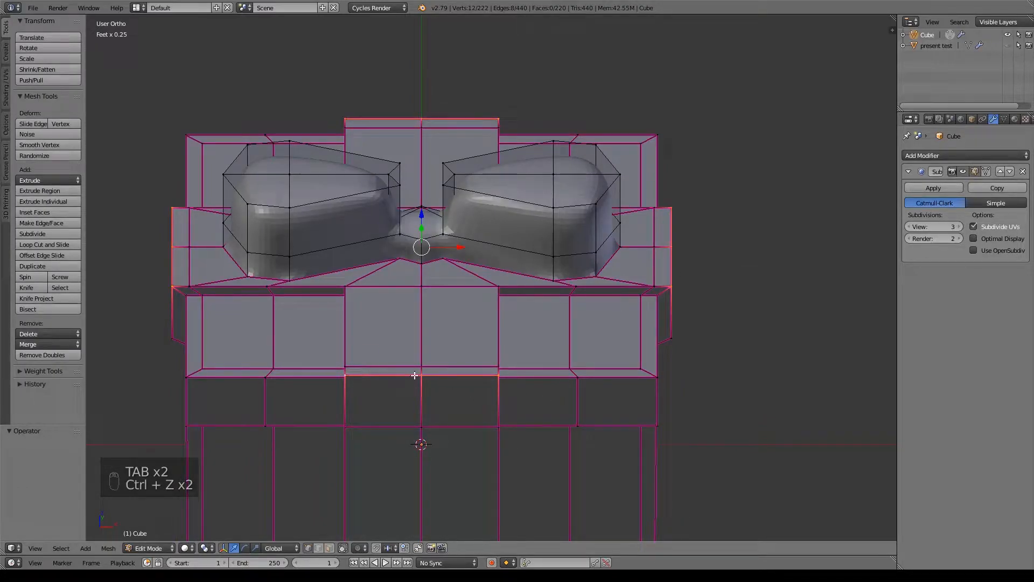
shift+middle_drag(438, 196, 518, 315)
scroll(449, 290, up, 3)
right_click(515, 300)
scroll(460, 218, down, 5)
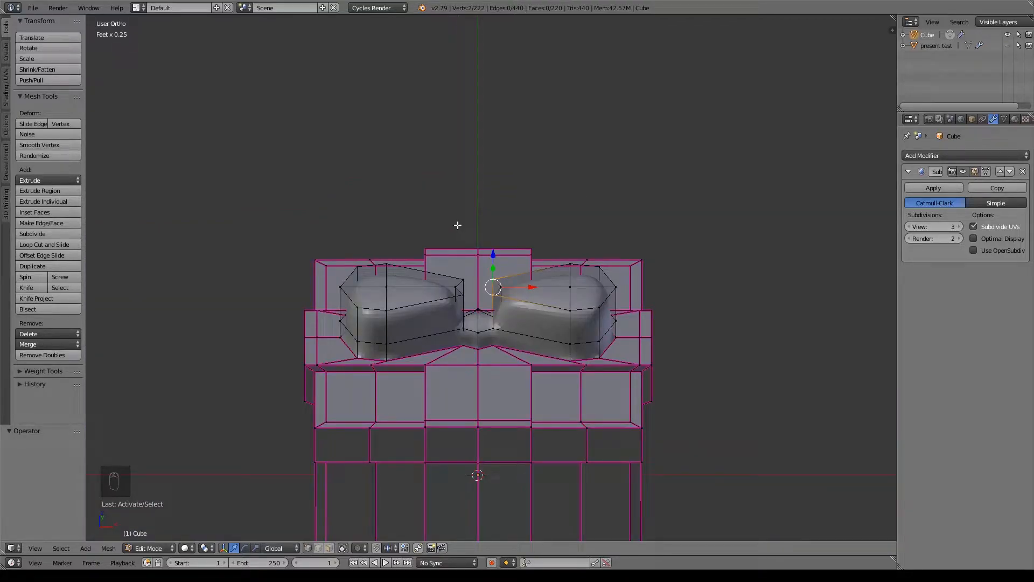
- In front wireframe view, box-select all vertices of the present on the negative X side of the centre line and delete them
key(KP_1)
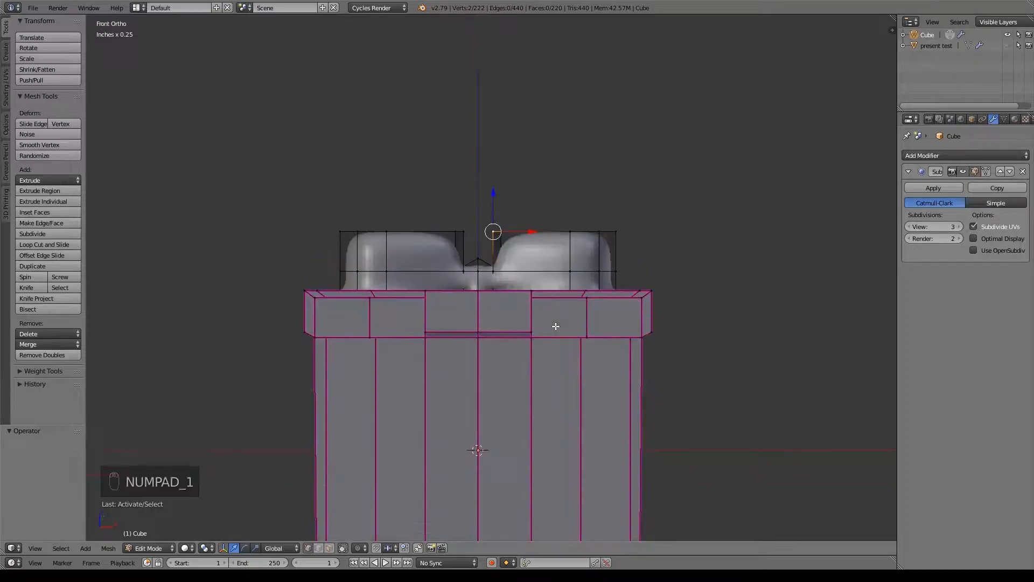
shift+middle_drag(532, 412, 539, 252)
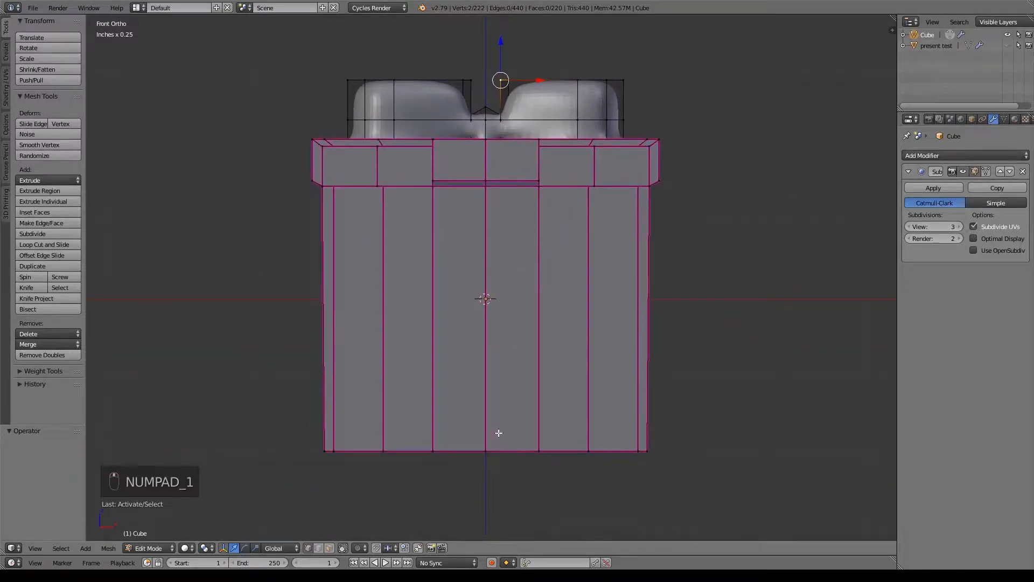
key(a)
key(a)
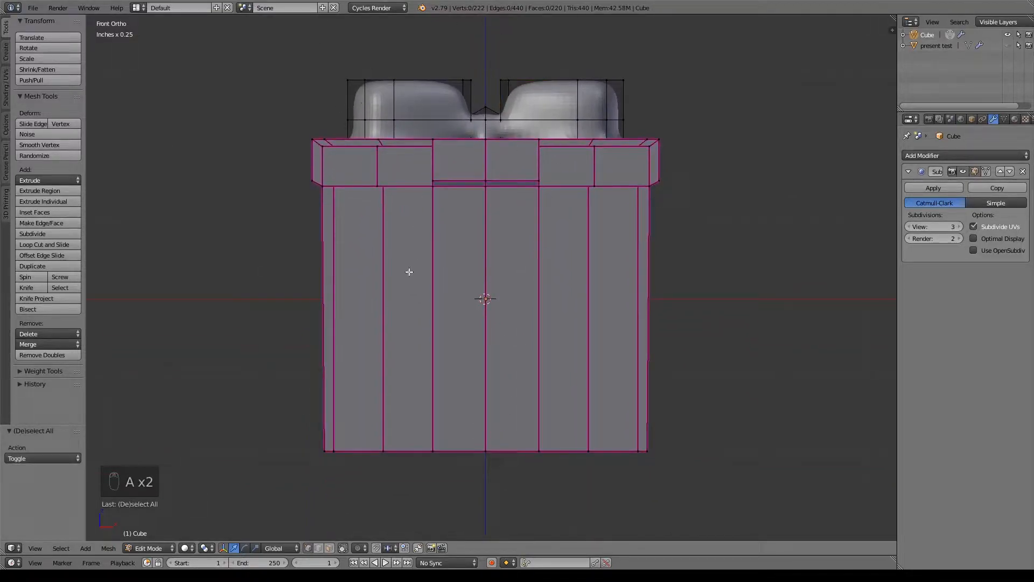
key(a)
key(z)
key(a)
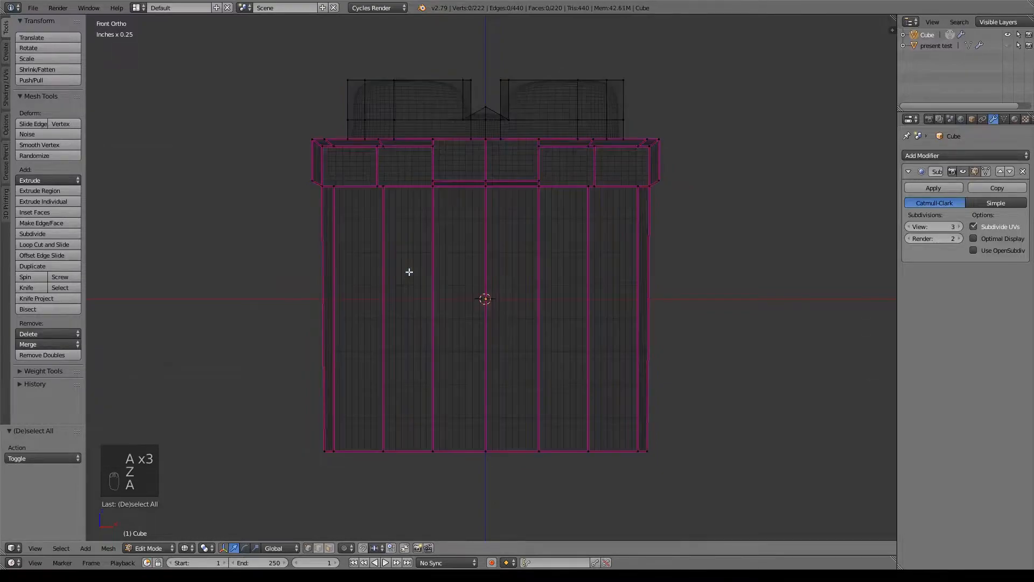
key(b)
drag(276, 28, 479, 491)
key(x)
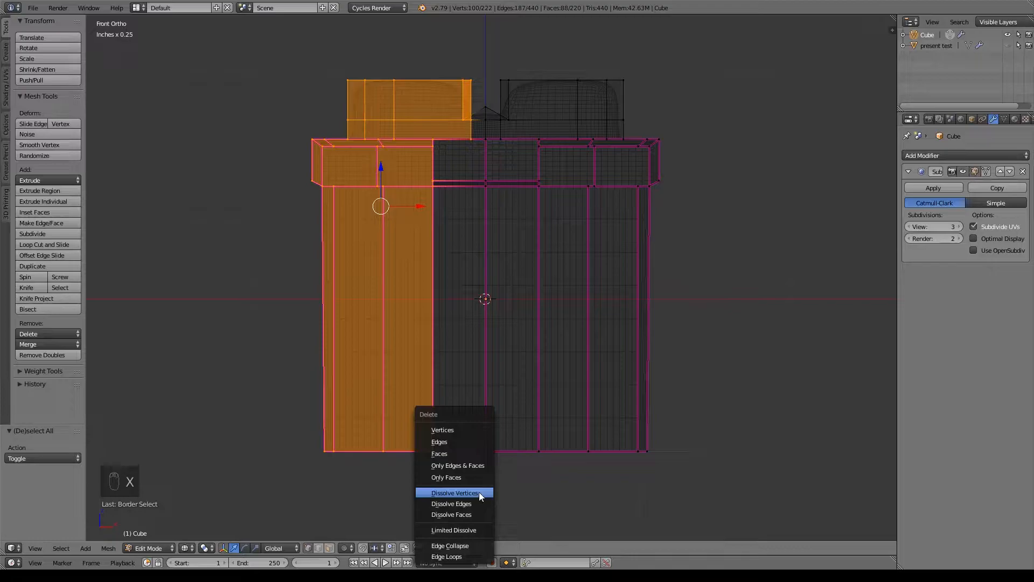
click(480, 493)
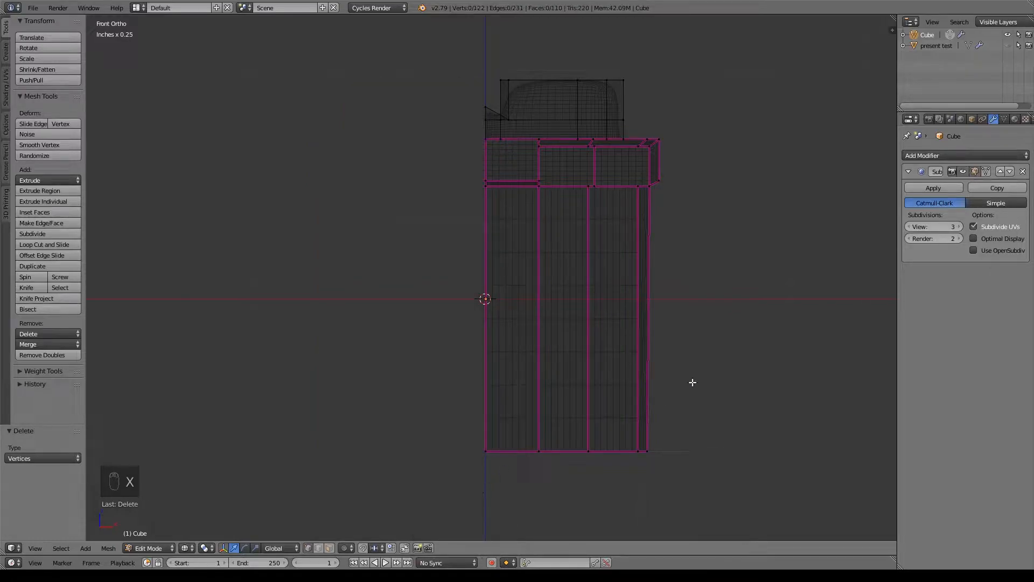
- Add a Mirror modifier across the X axis with clipping enabled, and try moving the whole half mesh along X
click(973, 154)
click(816, 262)
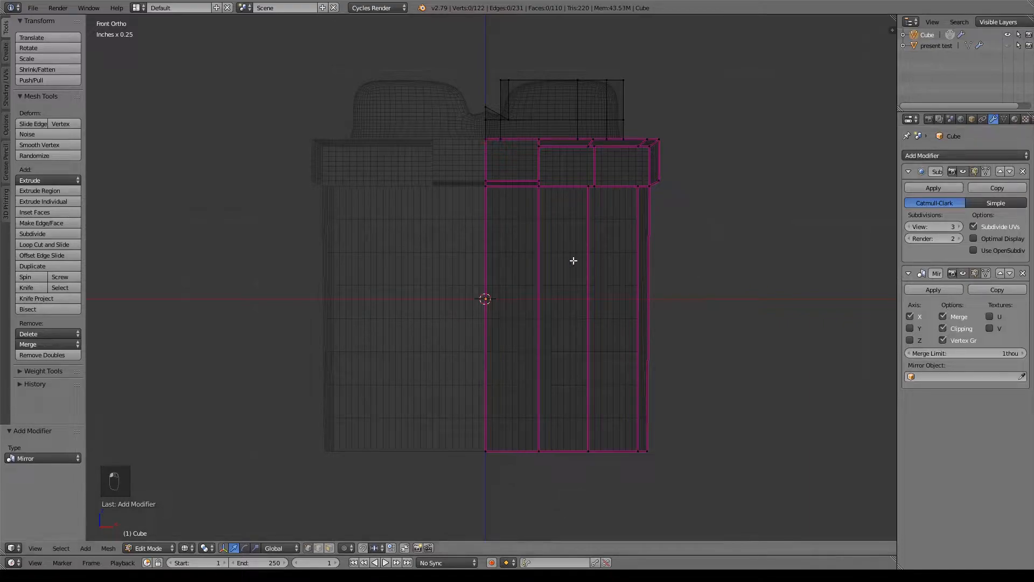
key(a)
drag(613, 213, 95, 214)
right_click(95, 215)
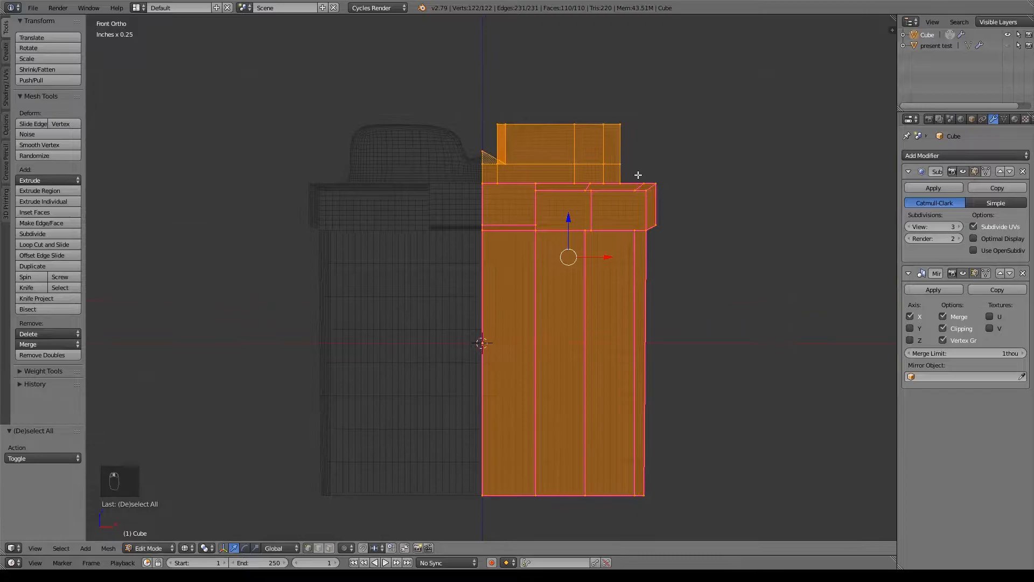
key(a)
- Drag the mirror-seam vertex on the lid ribbon in front of the bow knot -7.74 thou along X
middle_drag(652, 115, 648, 160)
key(z)
scroll(619, 257, up, 4)
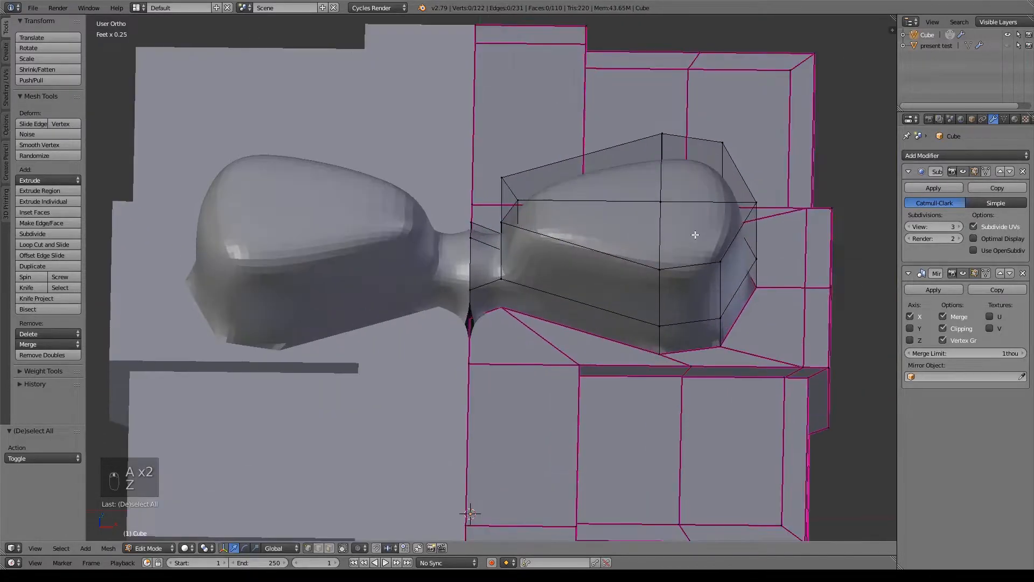
scroll(468, 437, up, 6)
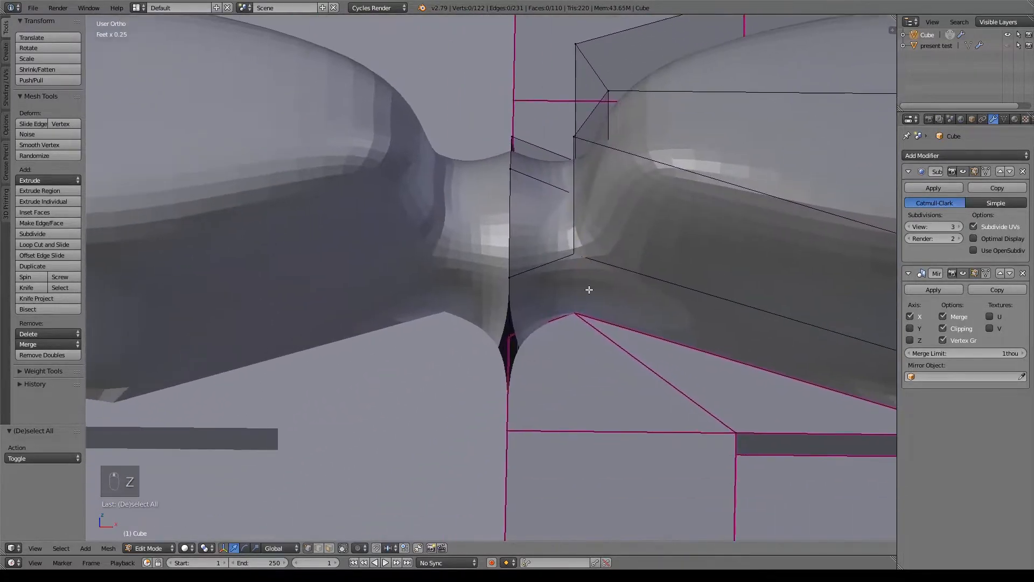
key(z)
right_click(528, 398)
key(z)
middle_drag(588, 431, 590, 413)
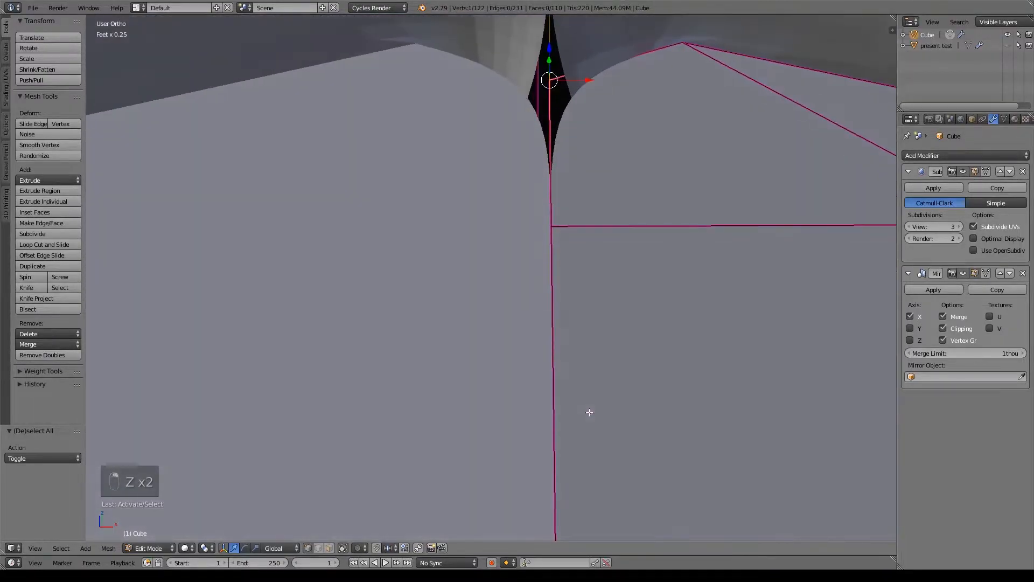
right_click(557, 221)
drag(588, 223, 568, 224)
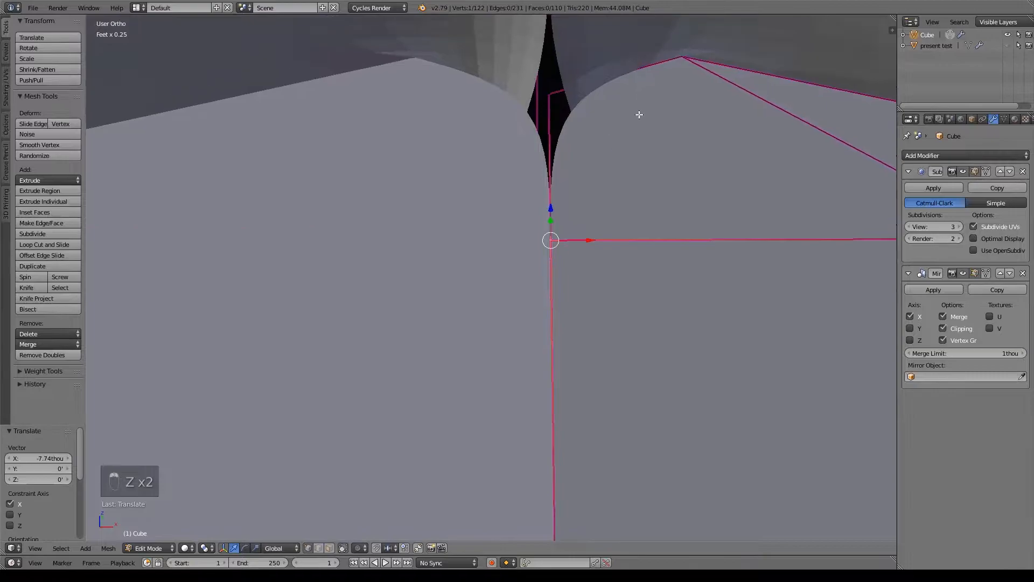
- In wireframe, drag the seam vertex at the front base of the bow knot -11.3 thou along X
shift+middle_drag(713, 61, 692, 189)
right_click(647, 160)
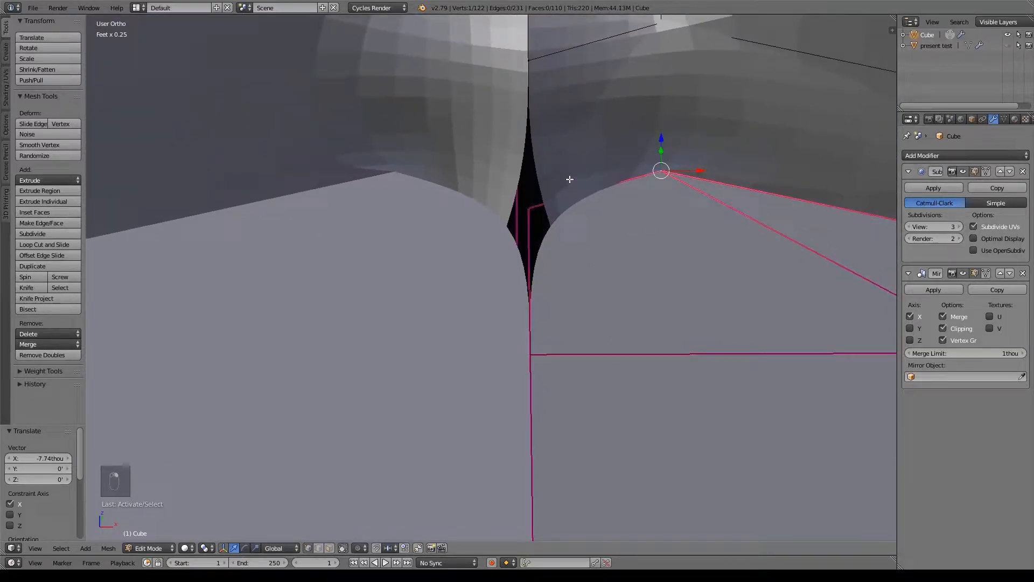
key(z)
right_click(564, 200)
drag(562, 204, 561, 237)
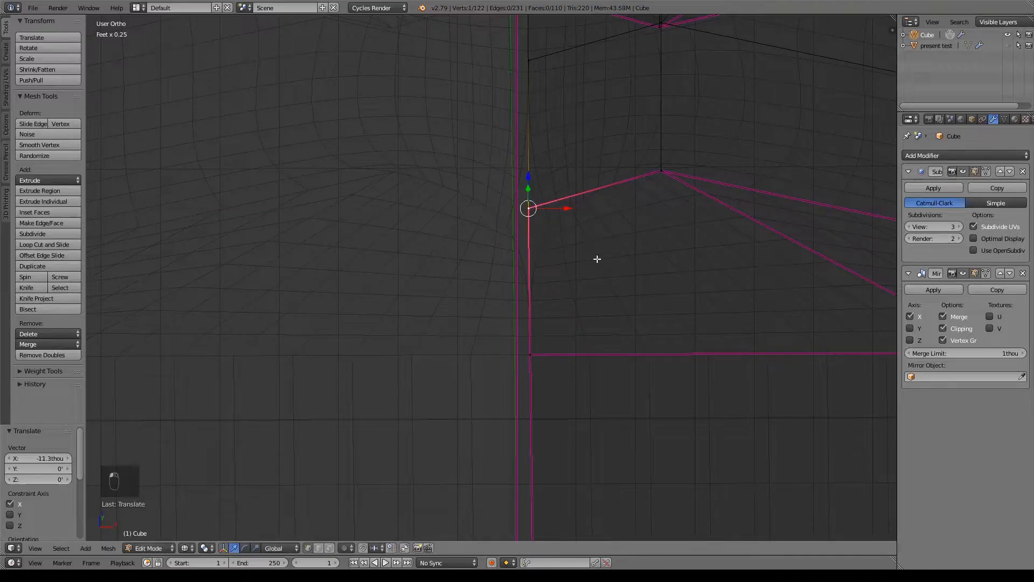
- Close the gap at the front of the bow knot by giving its lower vertical seam edge a crease of 1.000
key(KP_1)
shift+middle_drag(614, 121, 623, 457)
shift+middle_drag(648, 112, 621, 441)
shift+middle_drag(586, 89, 589, 220)
key(z)
middle_drag(549, 187, 564, 309)
shift+middle_drag(560, 360, 566, 79)
shift+middle_drag(542, 248, 542, 216)
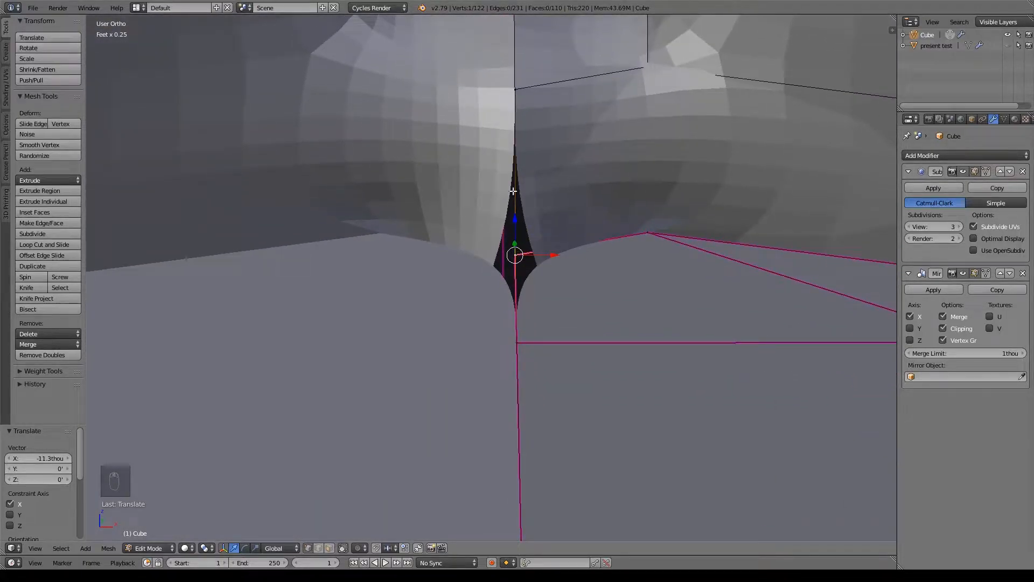
shift+right_click(515, 128)
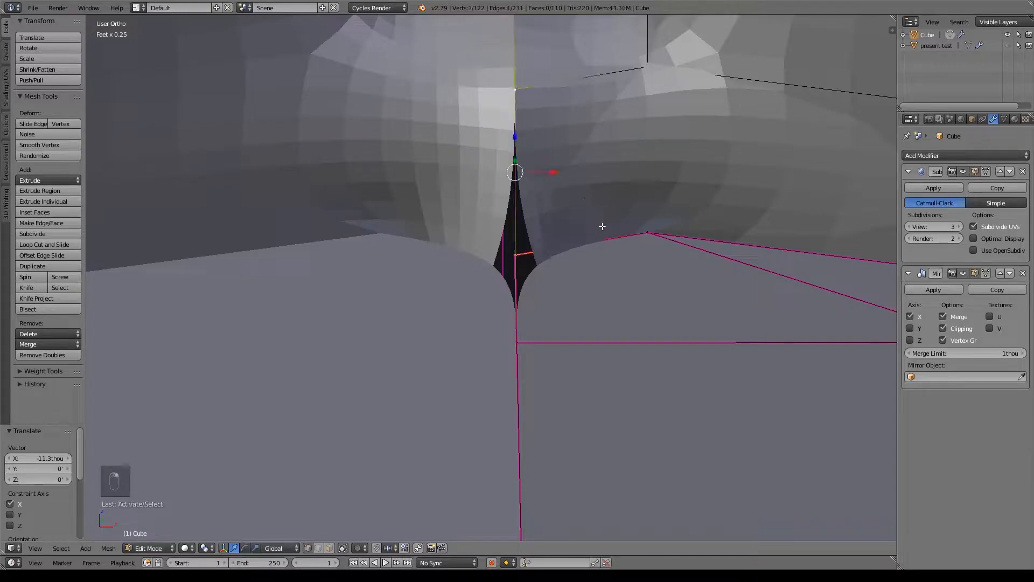
key(shift+e)
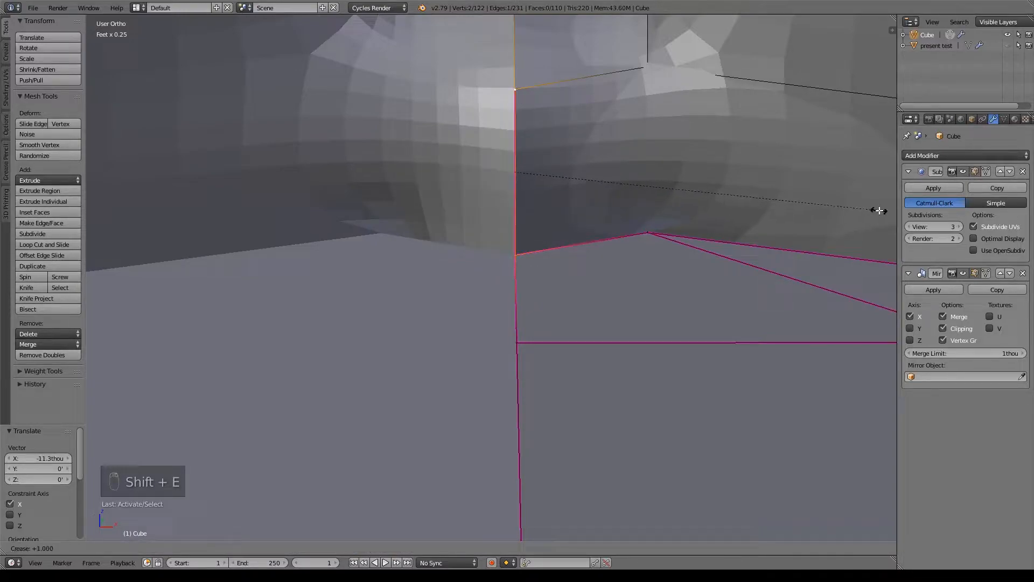
click(423, 209)
- Give the matching vertical seam edge on the opposite side of the bow knot a crease of 1.000
middle_drag(424, 209, 573, 334)
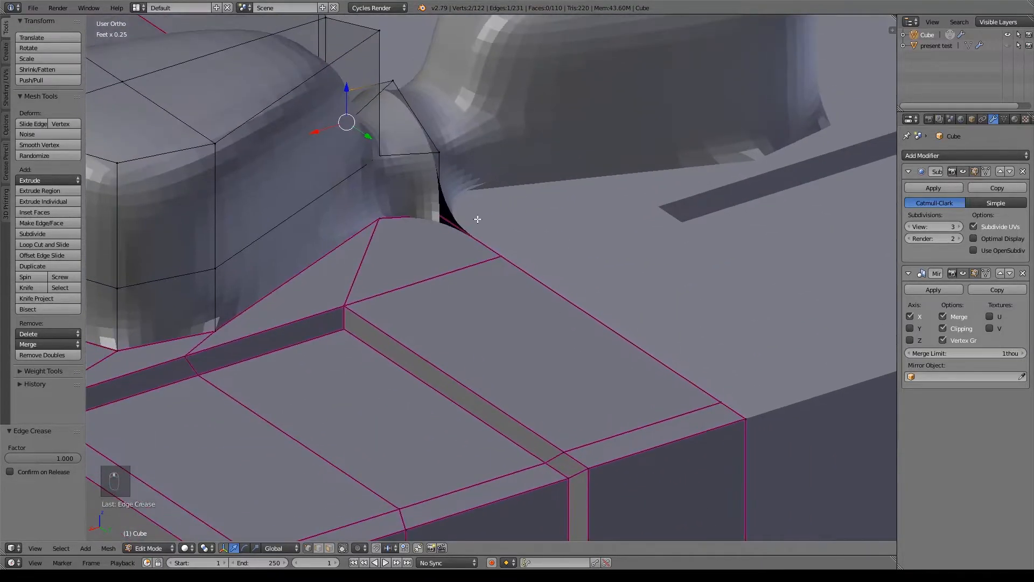
middle_drag(466, 232, 508, 220)
key(z)
right_click(508, 221)
right_click(504, 186)
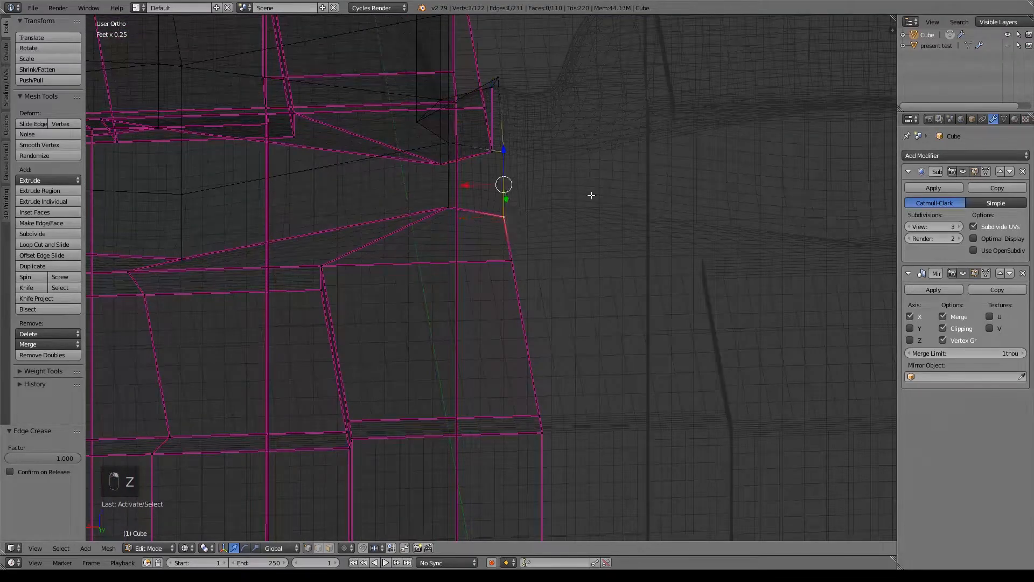
key(shift+e)
click(829, 195)
key(z)
- Select the edges around the joint between the knot and the bow loop and crease them to 1.000
middle_drag(439, 212, 600, 237)
alt+right_click(551, 304)
middle_drag(548, 295, 620, 285)
alt+shift+right_click(620, 226)
middle_drag(619, 226, 511, 262)
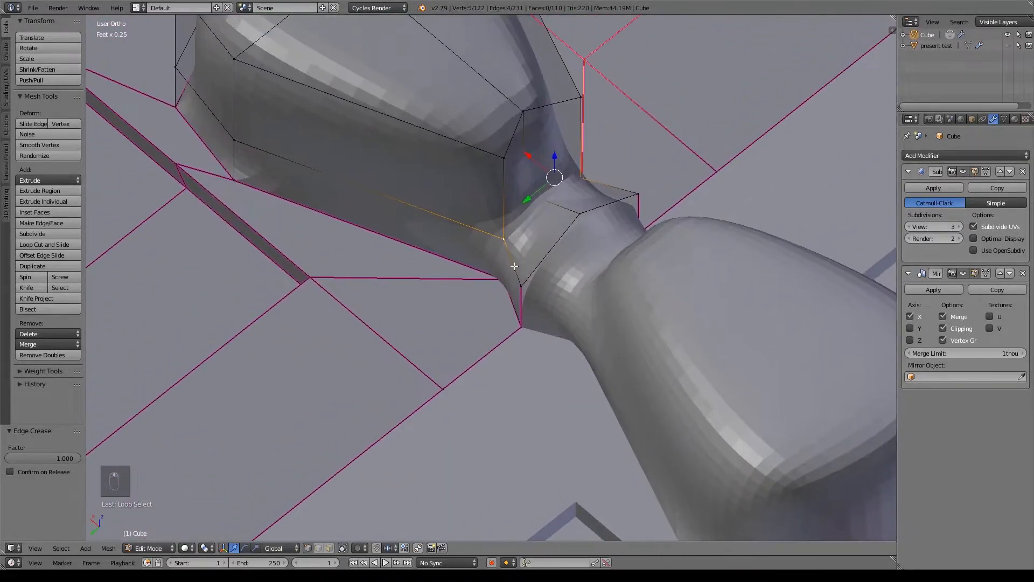
key(z)
shift+right_click(505, 280)
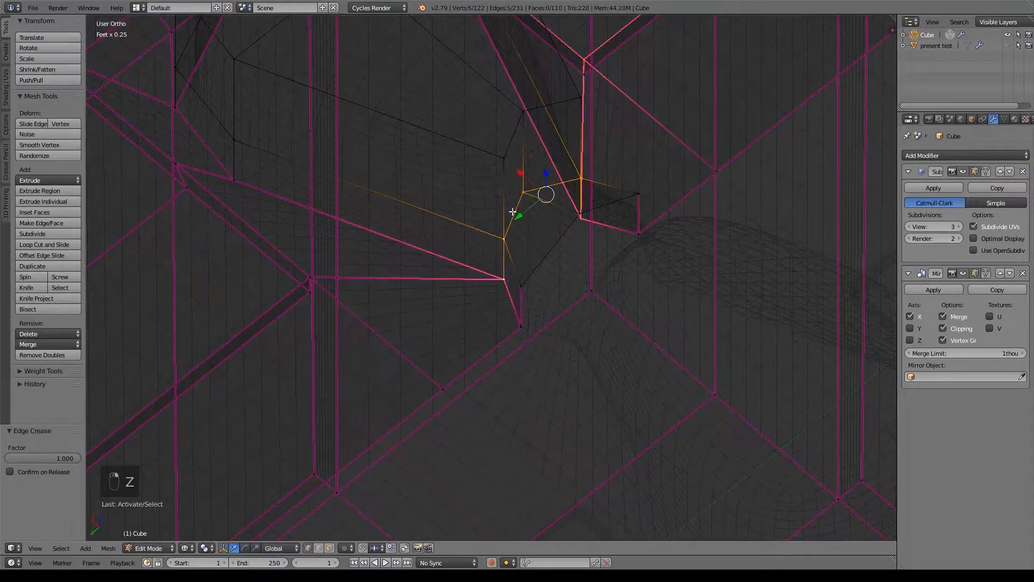
key(shift+e)
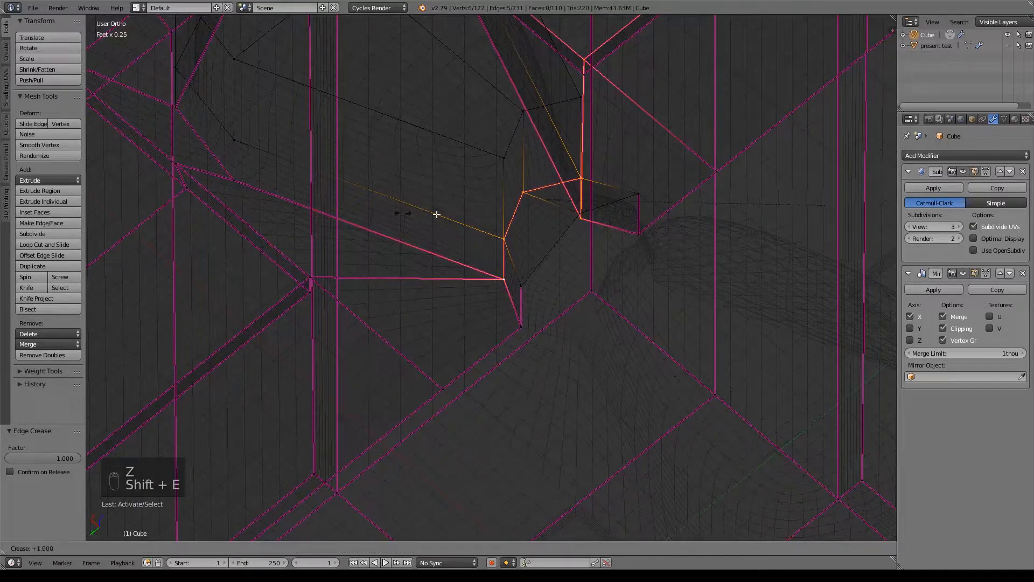
click(406, 214)
key(z)
- Move the two outer upper vertices at the bow loop's inner end 71 thou along X and -22.5 thou along Z
middle_drag(662, 161, 539, 205)
right_click(516, 214)
drag(516, 214, 587, 227)
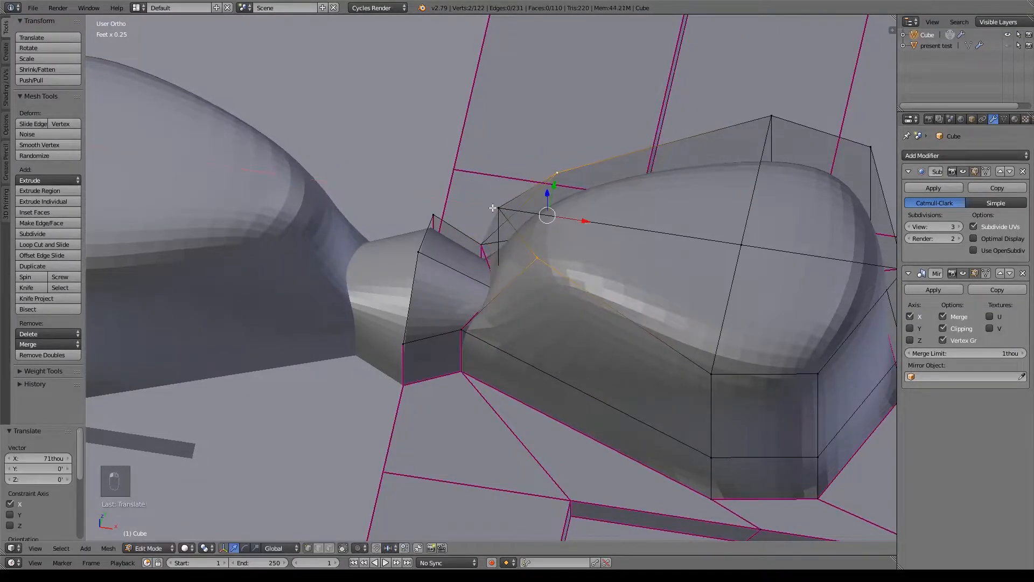
drag(532, 191, 535, 207)
- Move the middle vertex at the loop's inner end down into the loop, and lower the loop's top centre vertex 136 thou along Z
right_click(501, 222)
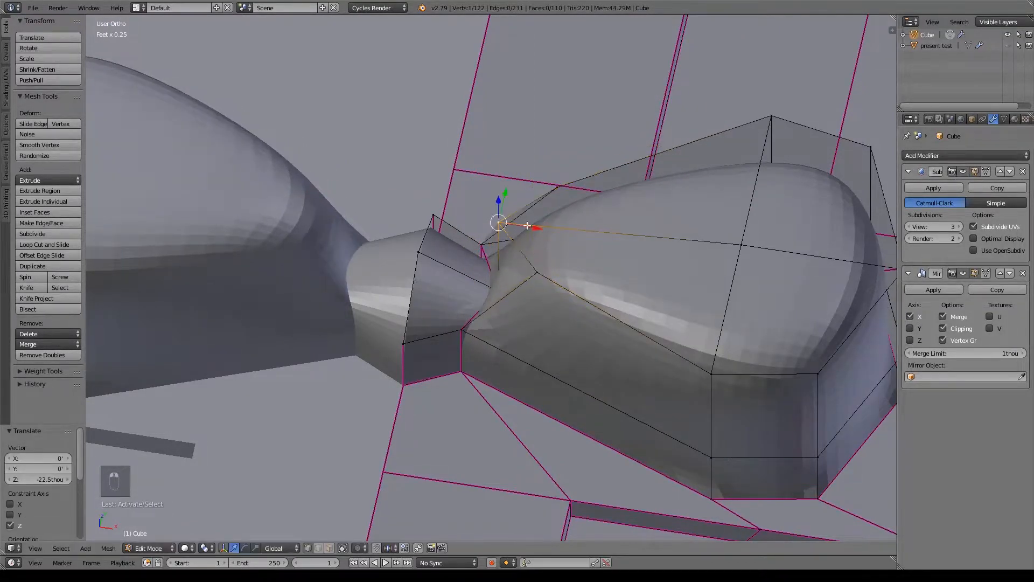
key(g)
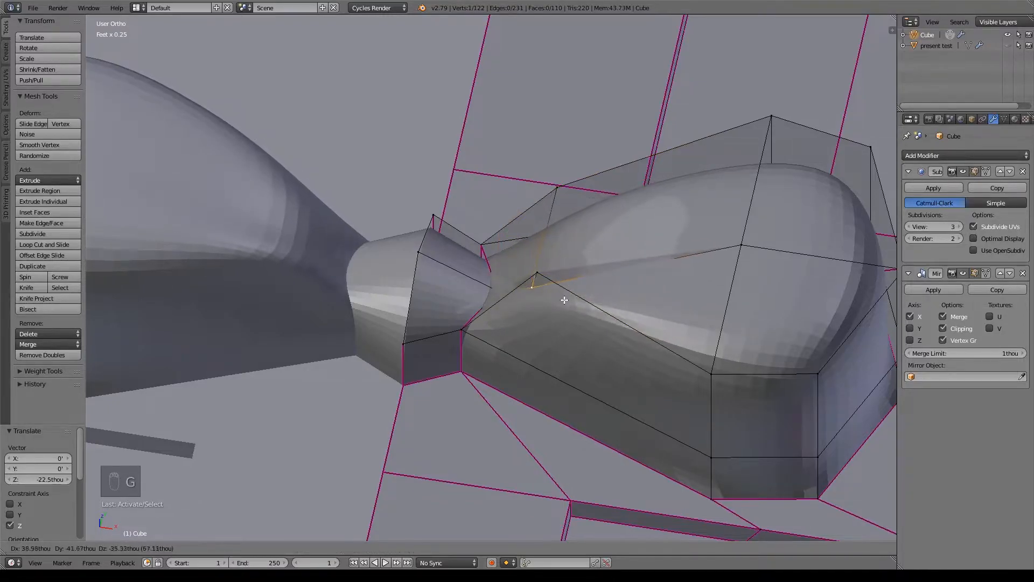
click(565, 304)
middle_drag(587, 336, 582, 166)
right_click(572, 163)
drag(573, 125, 578, 259)
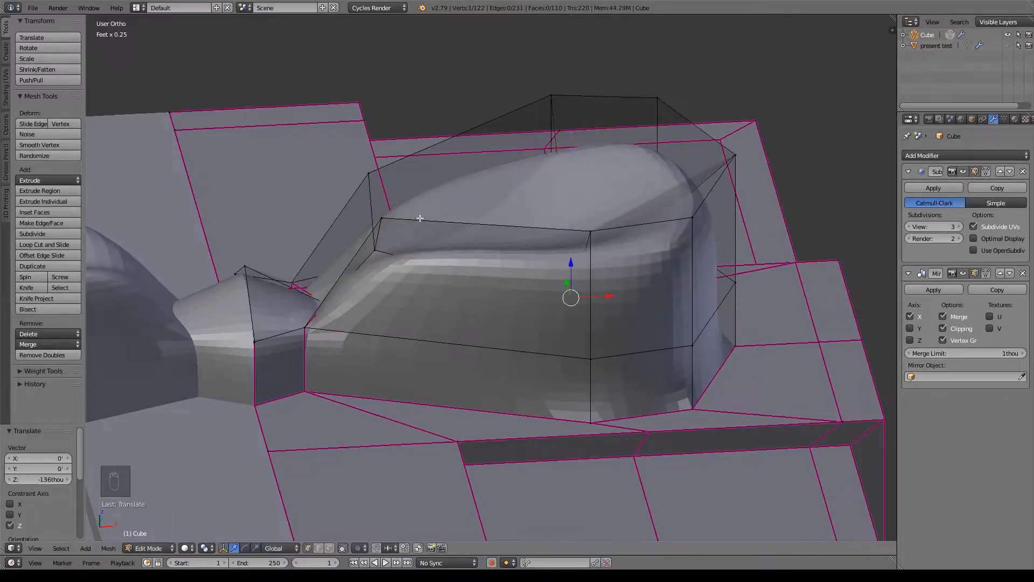
- Move the front and back upper vertices at the bow loop's inner end 29.7 thou along X, -13.5 thou along Y and -21 thou along Z
right_click(382, 213)
shift+right_click(374, 171)
key(g)
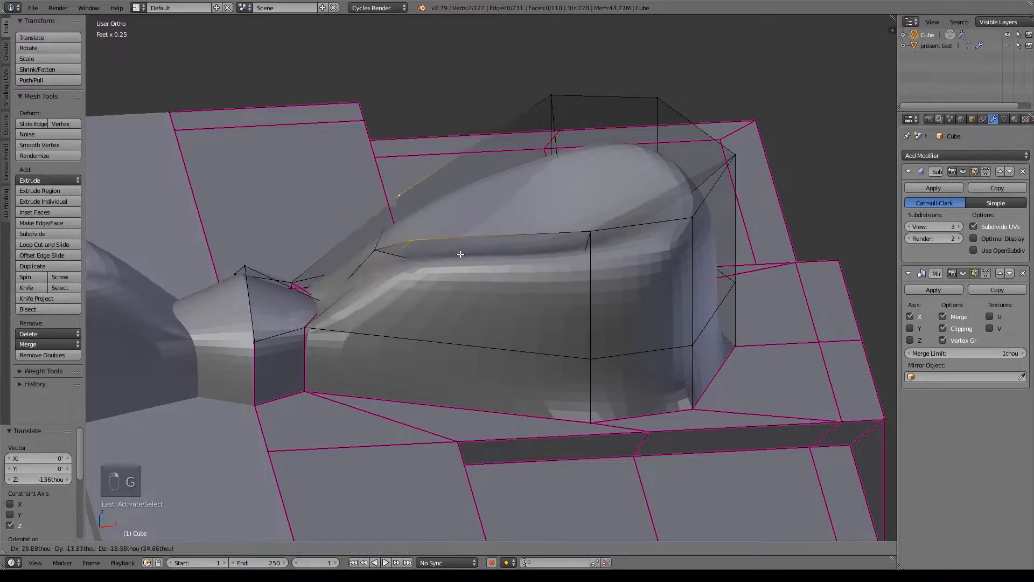
click(459, 254)
- Move the bow loop's mid-height outer vertex by 91.8, 27.2 and 52.9 thou in X, Y and Z, and shift the upper outer vertex inward
middle_drag(631, 252, 641, 302)
right_click(625, 364)
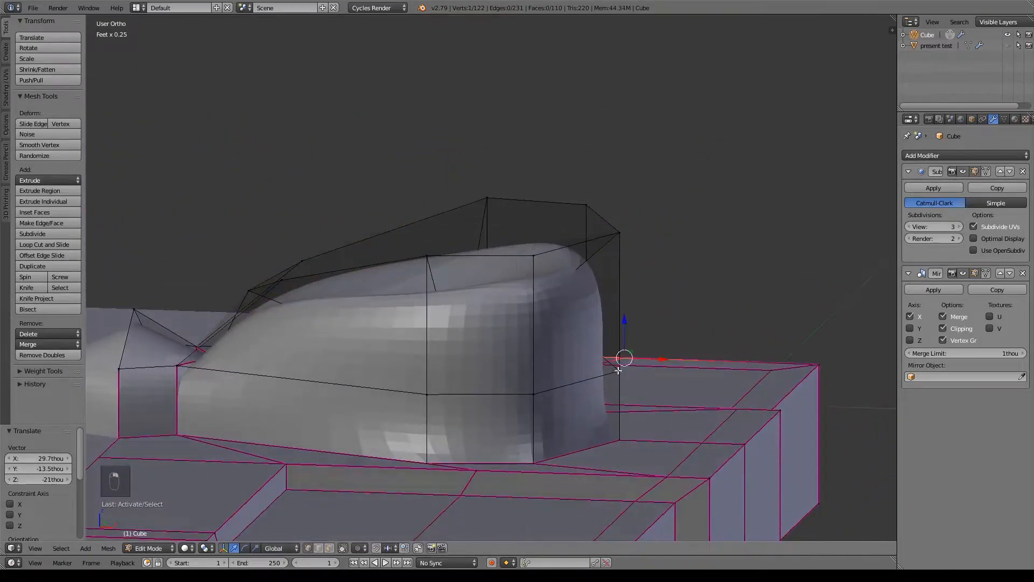
key(g)
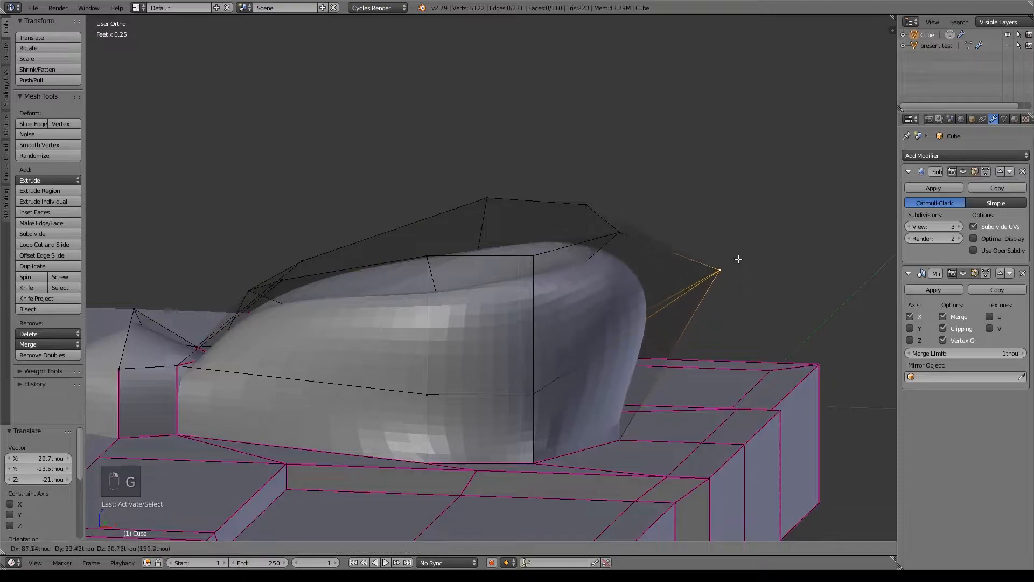
click(743, 307)
right_click(617, 234)
key(g)
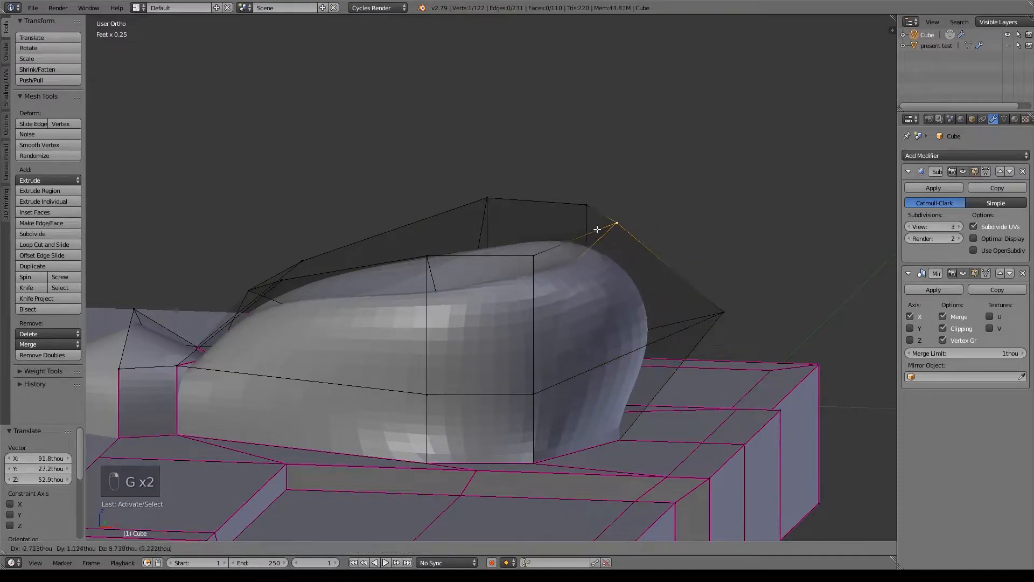
click(572, 213)
- Adjust the outer pair of upper rim vertices vertically, and lower the neighbouring front and back rim pair 14.1 thou along Z
shift+right_click(534, 256)
key(g)
key(z)
click(424, 235)
right_click(422, 249)
shift+right_click(492, 202)
drag(453, 191, 453, 206)
- Scale the mid-height edge loop around the bow loop by 1.317
middle_drag(584, 285, 425, 327)
alt+right_click(464, 350)
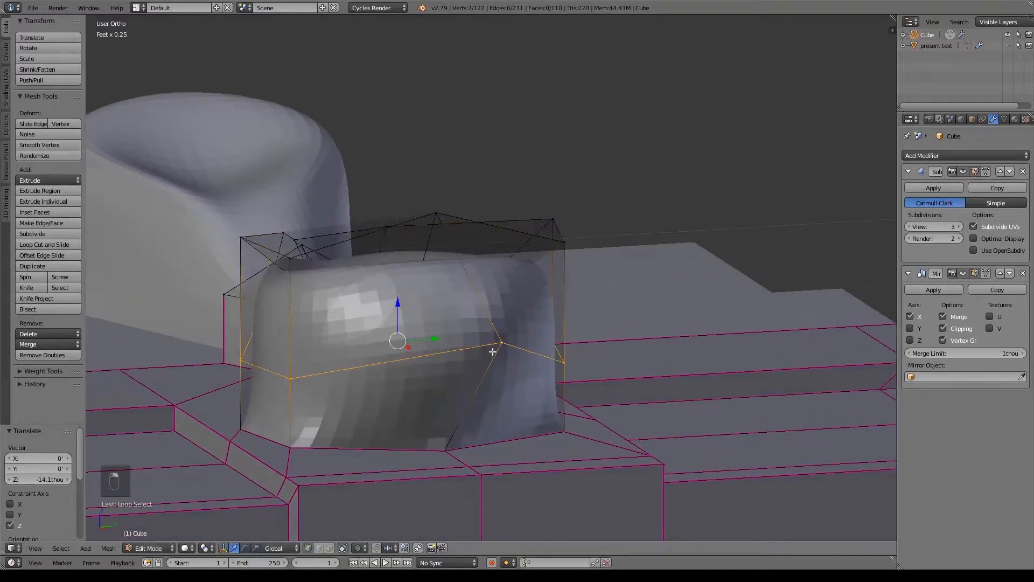
key(s)
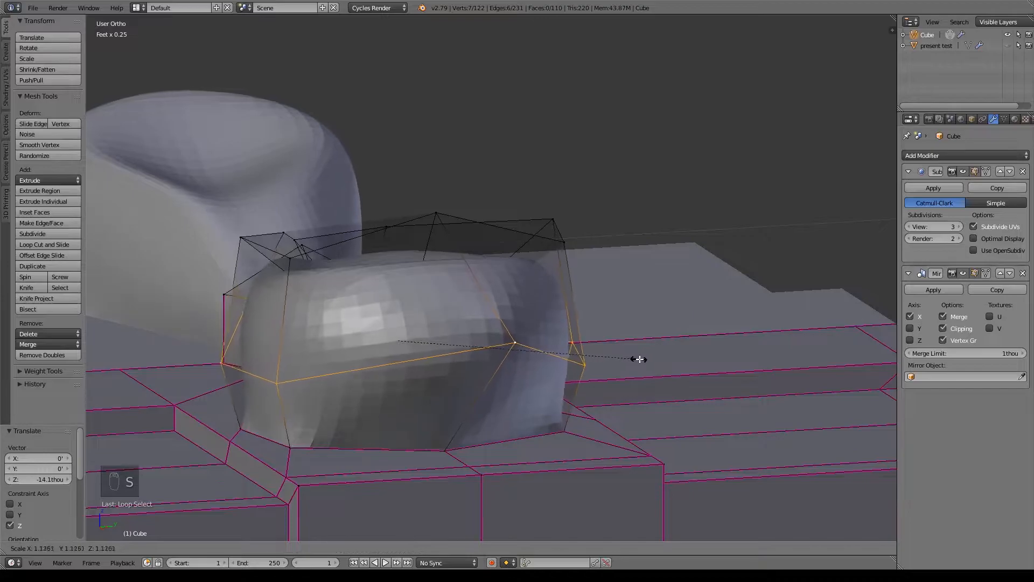
click(678, 358)
- Select the bow loop's upper rim, tilt it in the right view, and move it -3.95 thou along Y and 9.87 thou along Z
middle_drag(533, 346, 554, 364)
alt+right_click(555, 248)
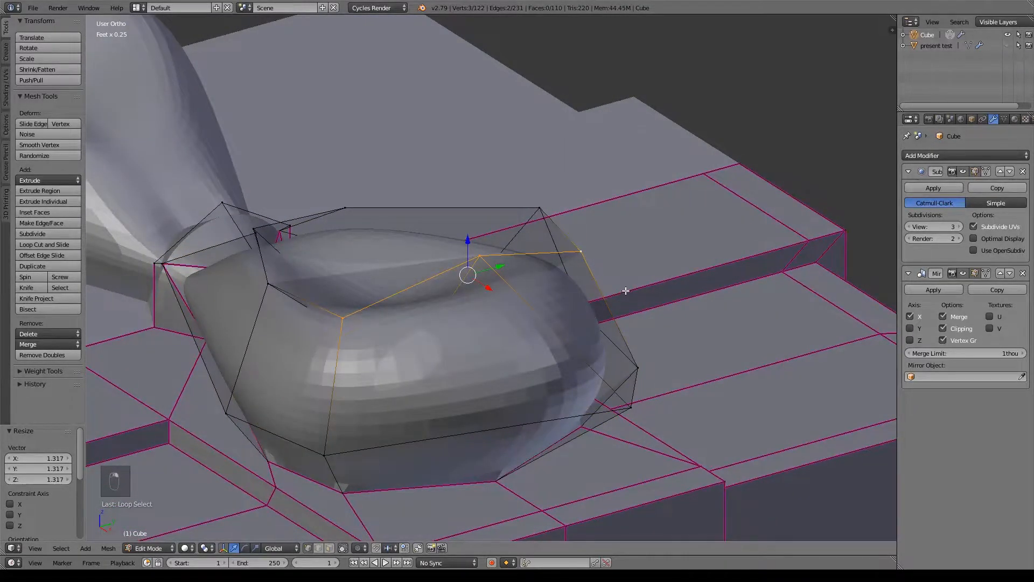
shift+right_click(539, 216)
shift+right_click(345, 217)
shift+right_click(277, 280)
shift+right_click(271, 245)
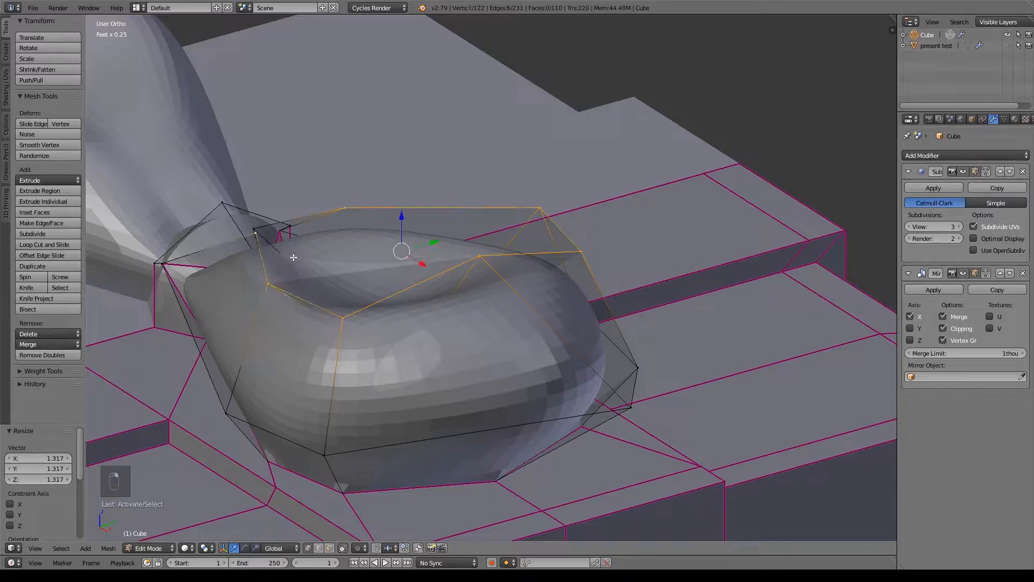
shift+right_click(263, 240)
middle_drag(300, 270, 360, 284)
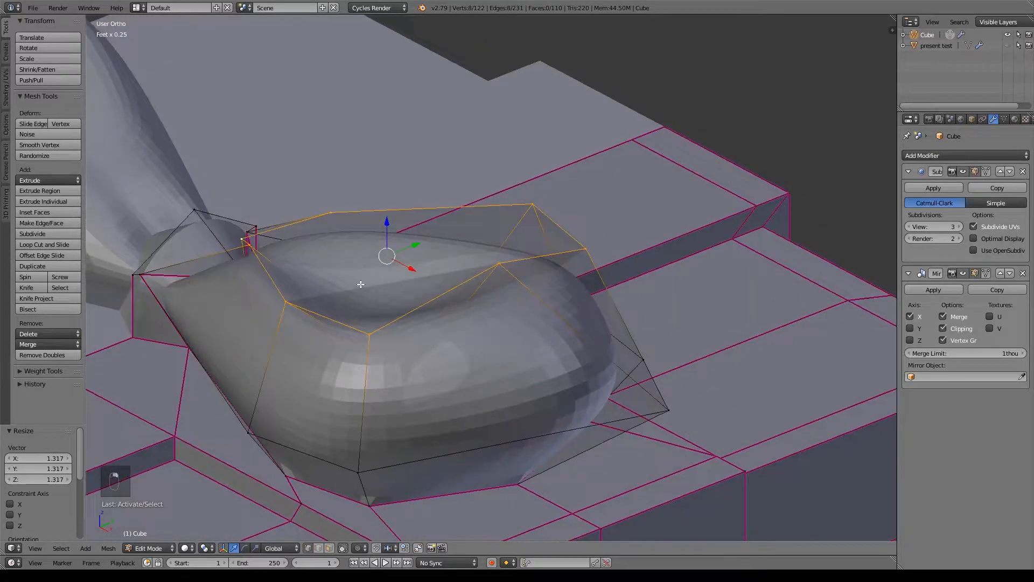
key(KP_3)
key(r)
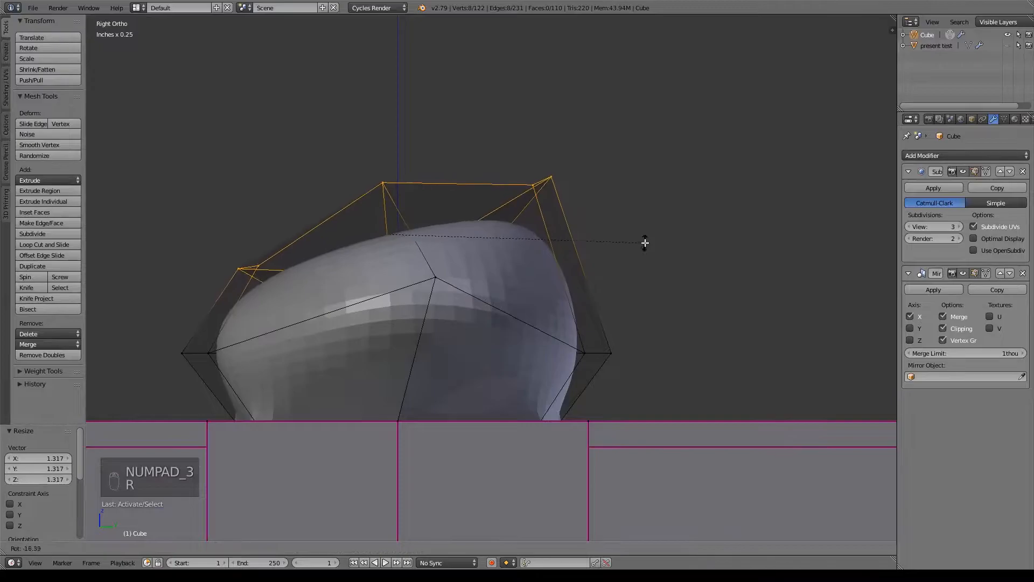
click(644, 244)
key(g)
click(633, 251)
- Select the inner, sunken centre and outer vertices across the bow loop's hollow and crease their connecting edges by 0.985
middle_drag(489, 292, 531, 358)
key(z)
key(z)
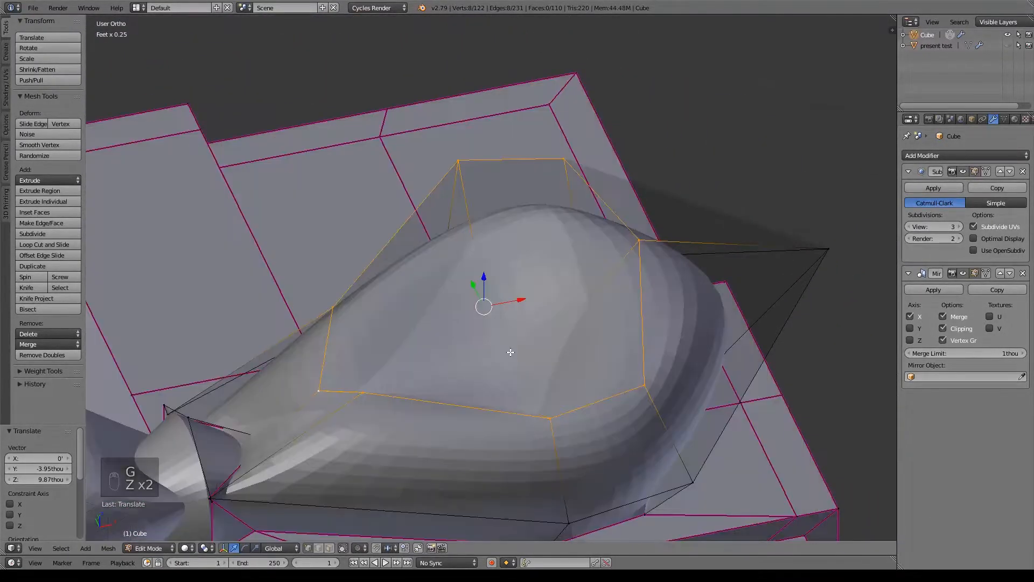
alt+right_click(341, 384)
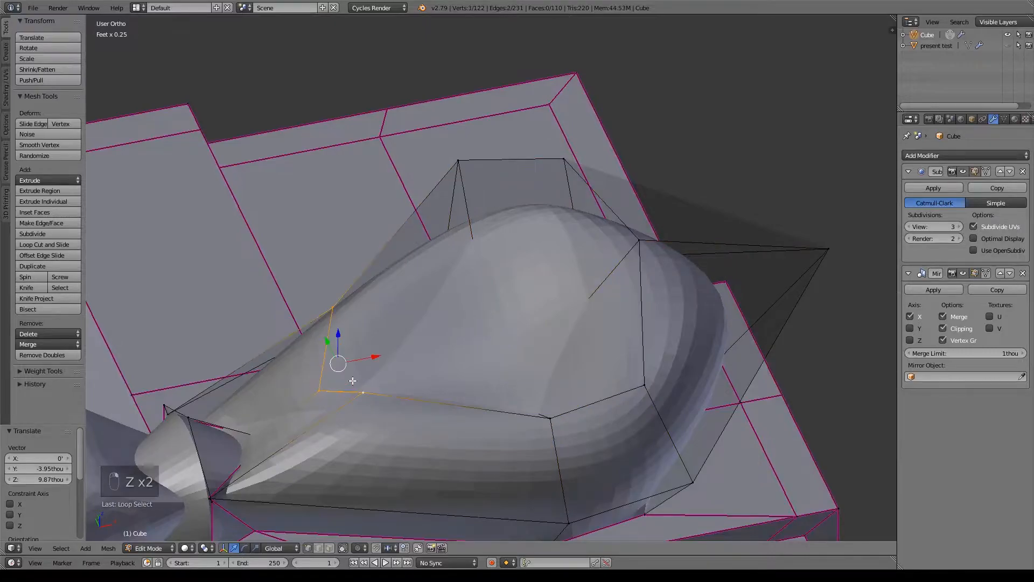
right_click(315, 390)
key(z)
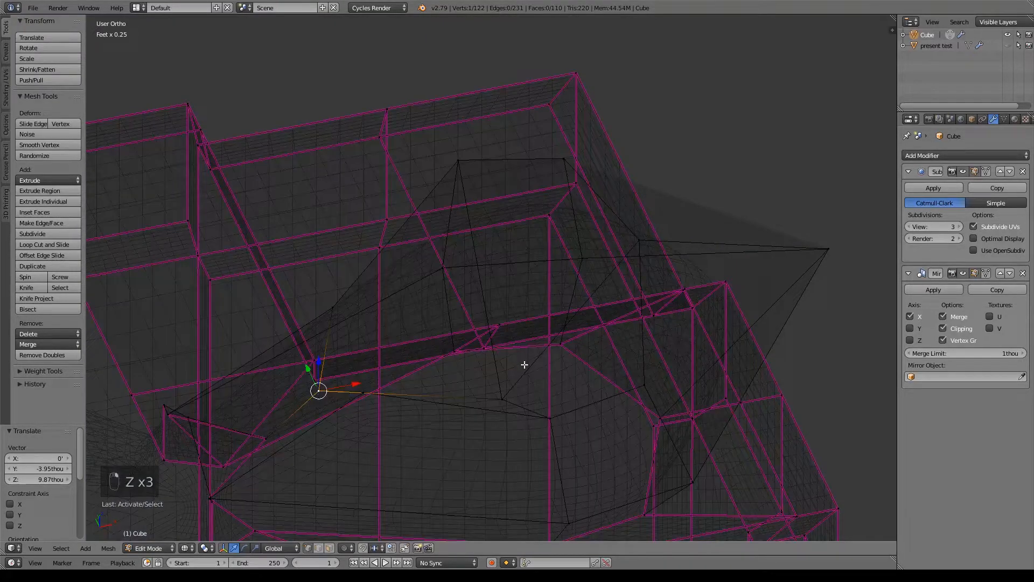
middle_drag(515, 357, 545, 383)
shift+right_click(541, 383)
shift+right_click(631, 246)
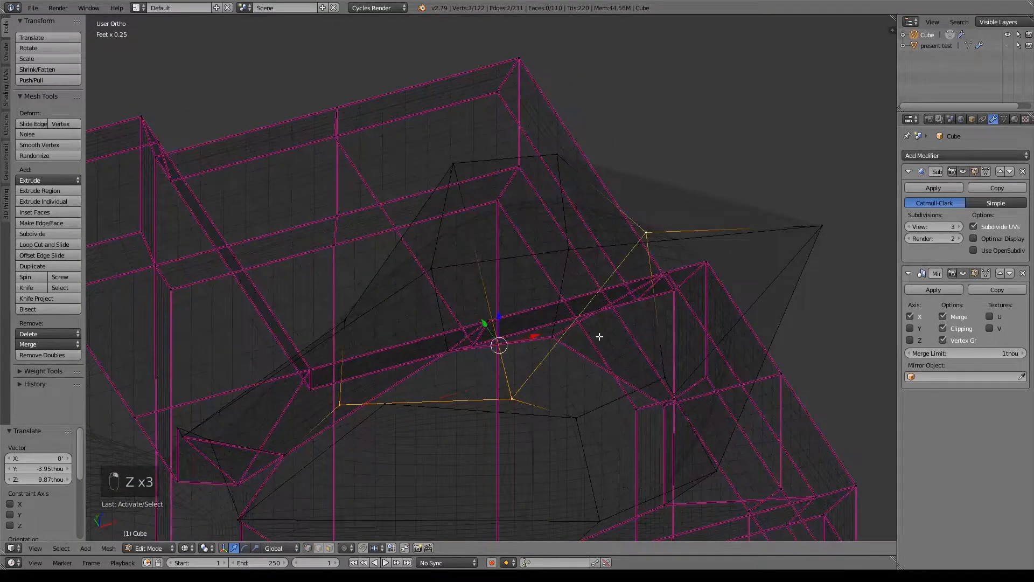
key(z)
key(shift+e)
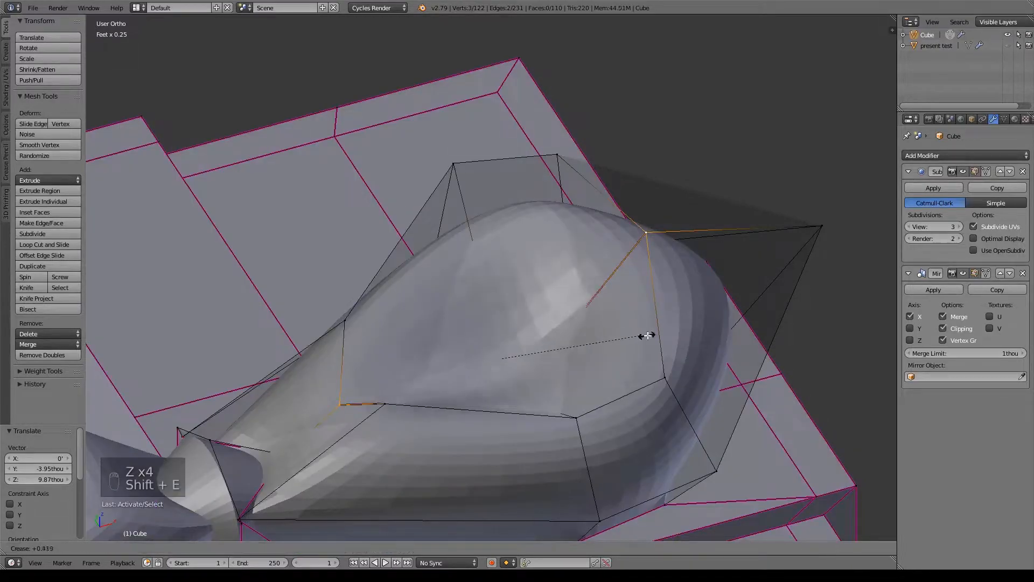
click(698, 335)
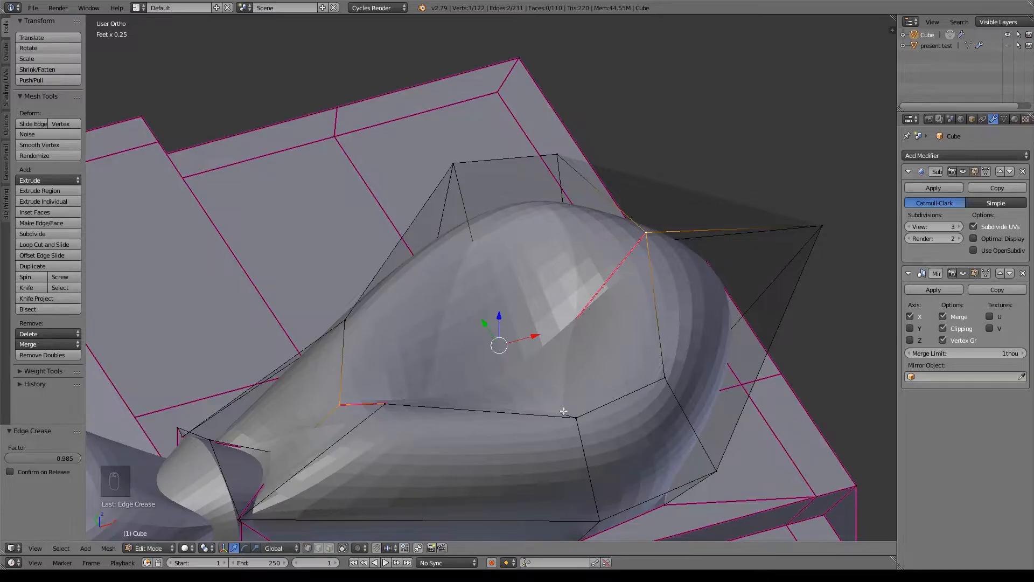
- Move the protruding outer tip vertex of the bow loop -40.5 thou along X and fine-tune its height along Z
scroll(577, 370, down, 4)
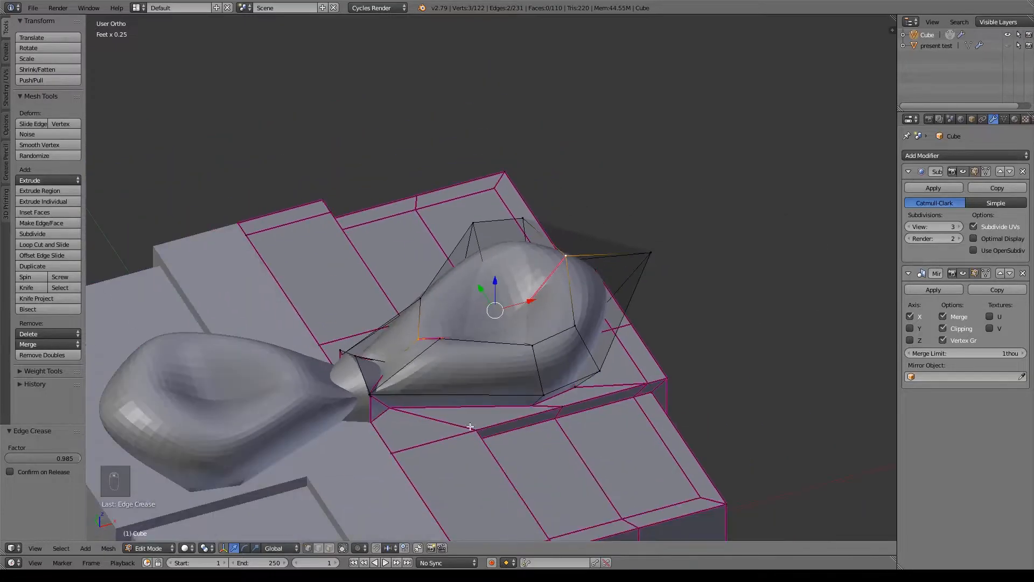
scroll(548, 370, up, 2)
middle_drag(582, 367, 539, 333)
right_click(743, 249)
key(g)
key(x)
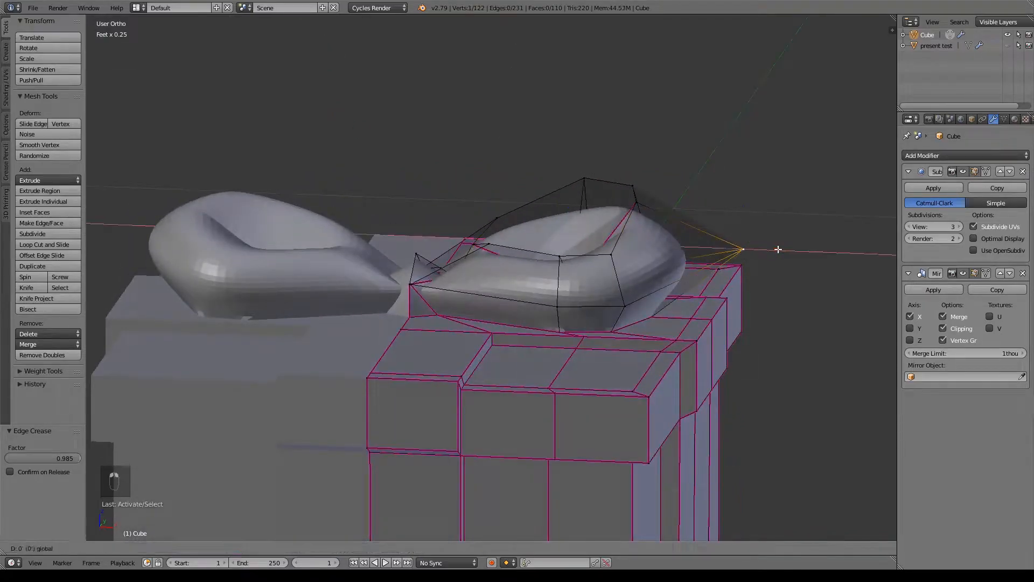
click(760, 248)
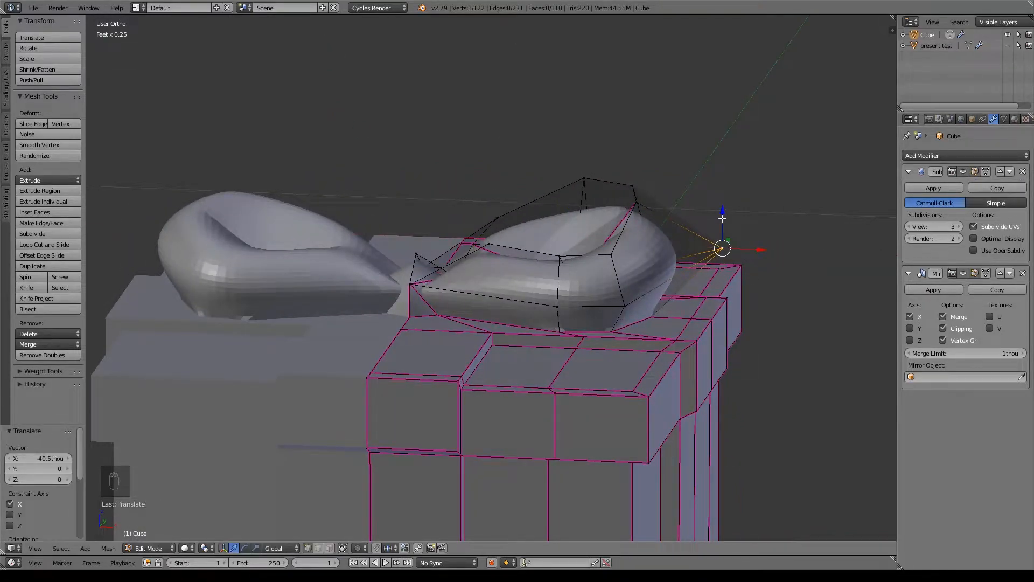
key(g)
key(z)
click(722, 243)
- Reposition the rim vertices near the bow loop's inner end along the axes, and leave Edit Mode to check the whole present
middle_drag(572, 317, 588, 312)
shift+middle_drag(541, 231, 563, 308)
right_click(501, 320)
drag(545, 318, 511, 319)
drag(469, 277, 469, 295)
middle_drag(468, 295, 521, 396)
drag(535, 387, 555, 374)
shift+right_click(549, 325)
drag(568, 358, 528, 334)
middle_drag(527, 334, 639, 379)
scroll(640, 379, down, 5)
key(Tab)
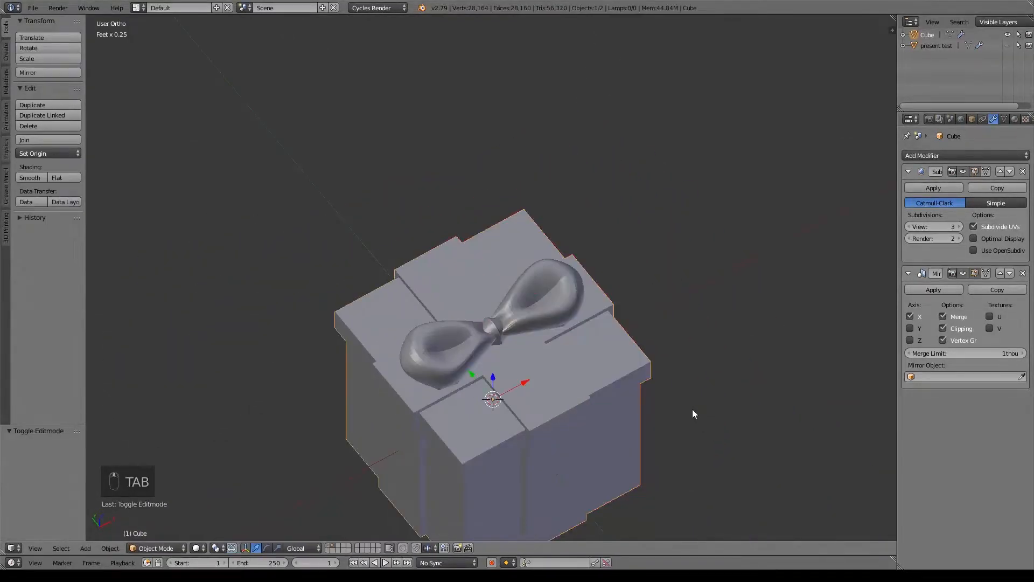
middle_drag(693, 412, 691, 260)
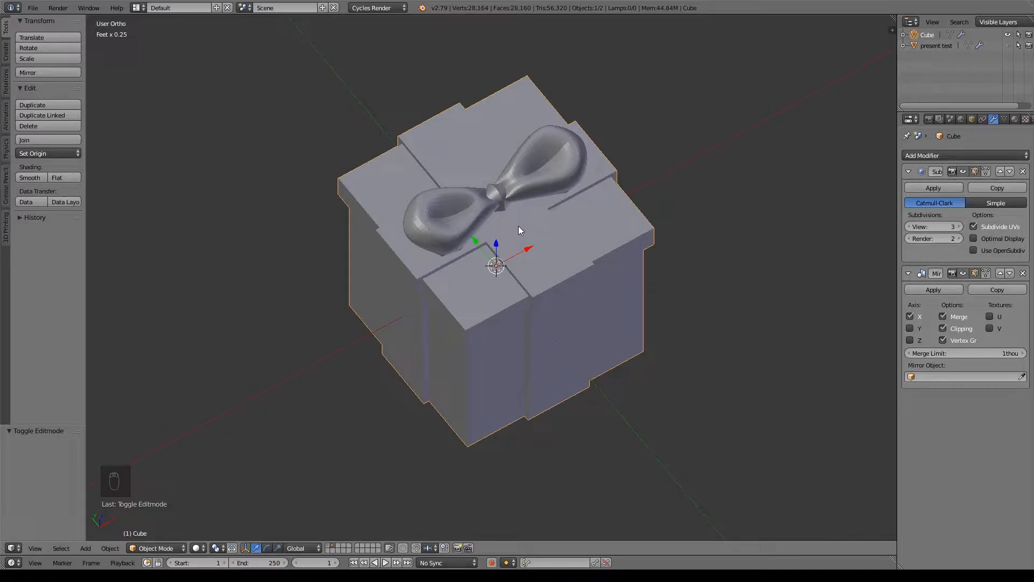
- Return to Edit Mode and move the bow knot's centre vertices along X against the mirror plane, using -39.4 thou
key(Tab)
scroll(501, 250, up, 6)
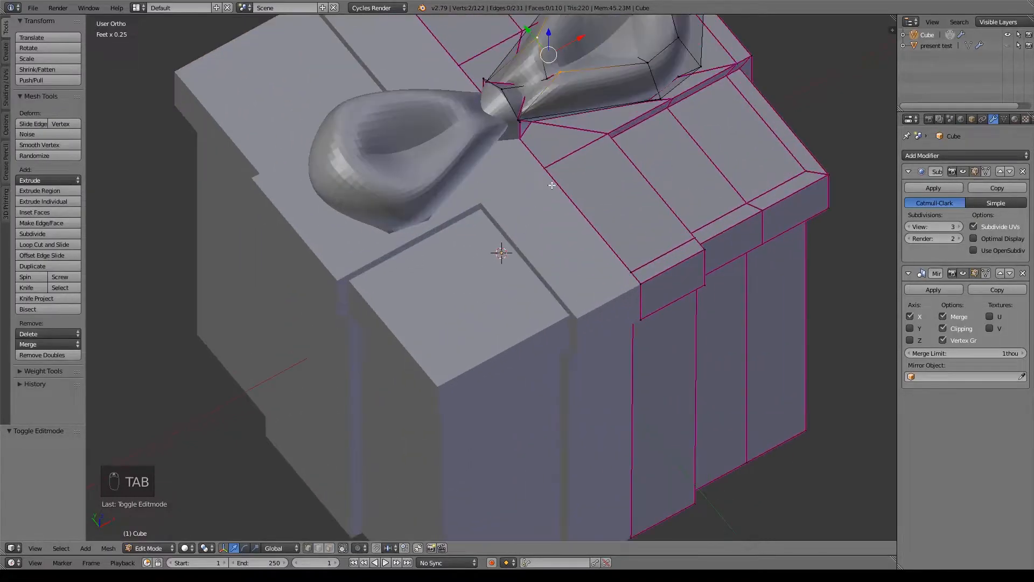
scroll(565, 305, up, 8)
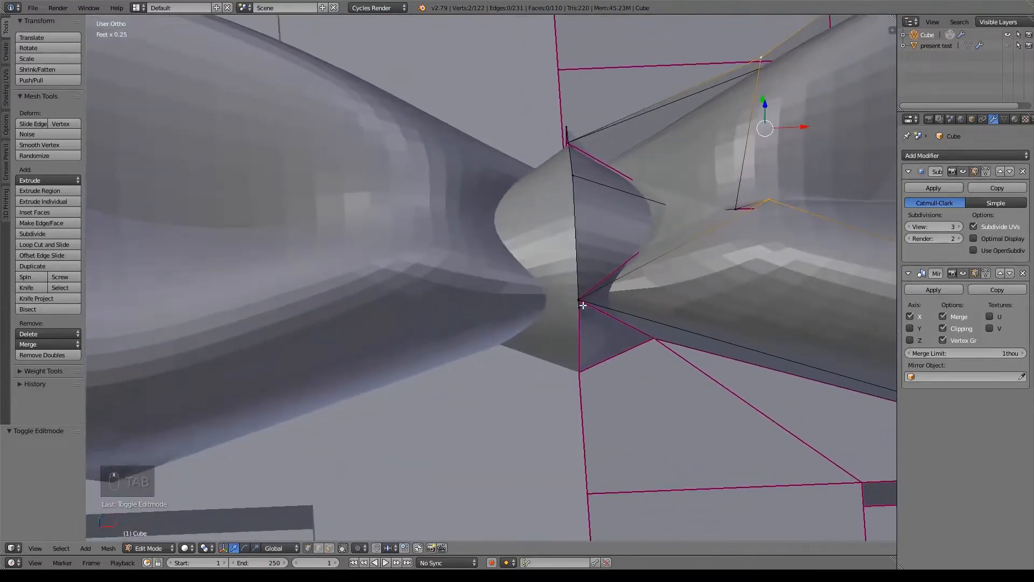
right_click(584, 296)
shift+right_click(572, 179)
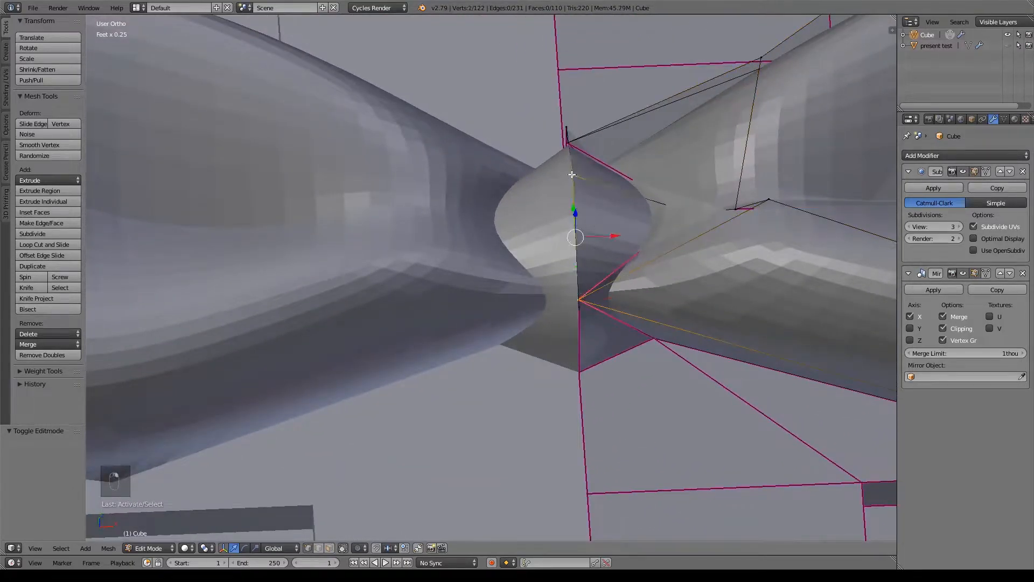
drag(610, 233, 604, 234)
middle_drag(604, 233, 533, 171)
right_click(533, 171)
mouse_move(524, 149)
mouse_down()
mouse_move(524, 174)
mouse_move(525, 148)
mouse_up()
right_click(526, 149)
middle_drag(642, 195, 545, 303)
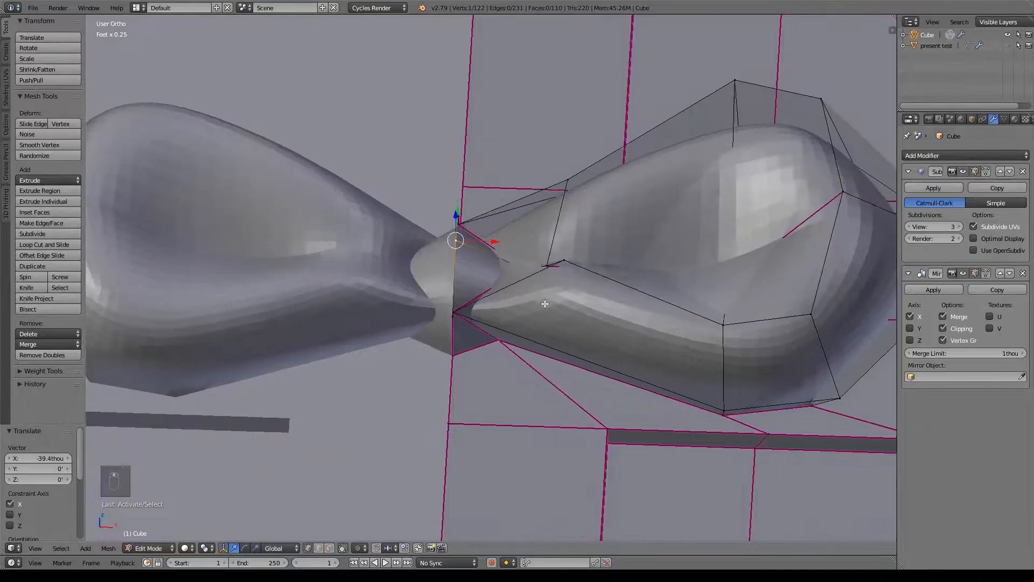
- Return to Object Mode and rename the Cube object as Present
key(Tab)
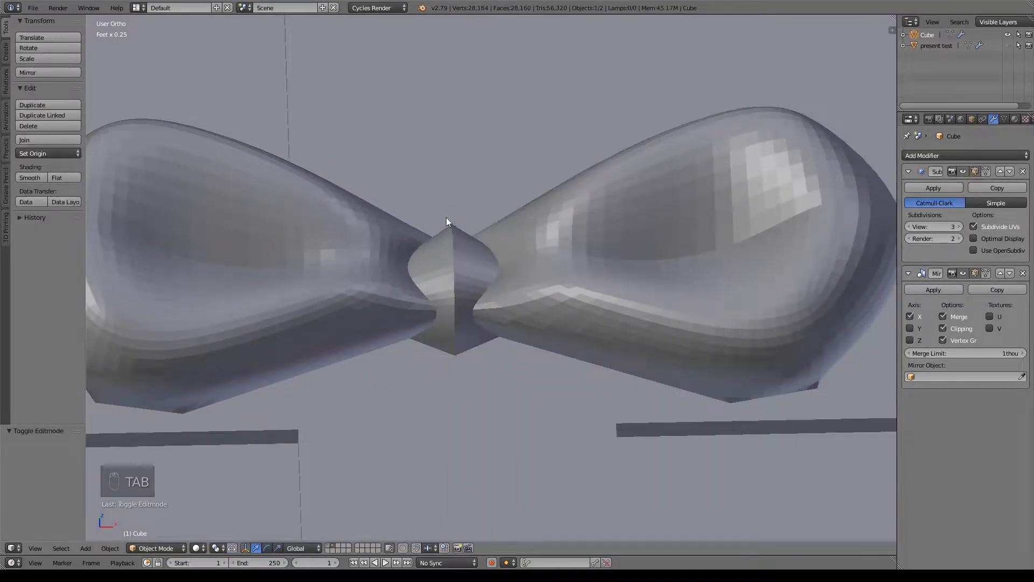
scroll(491, 345, down, 4)
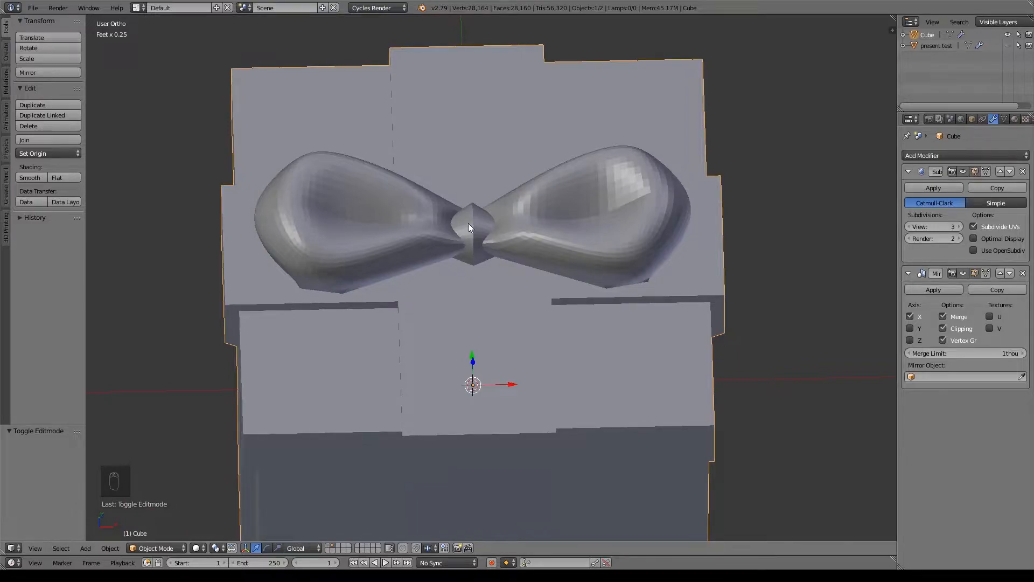
double_click(927, 34)
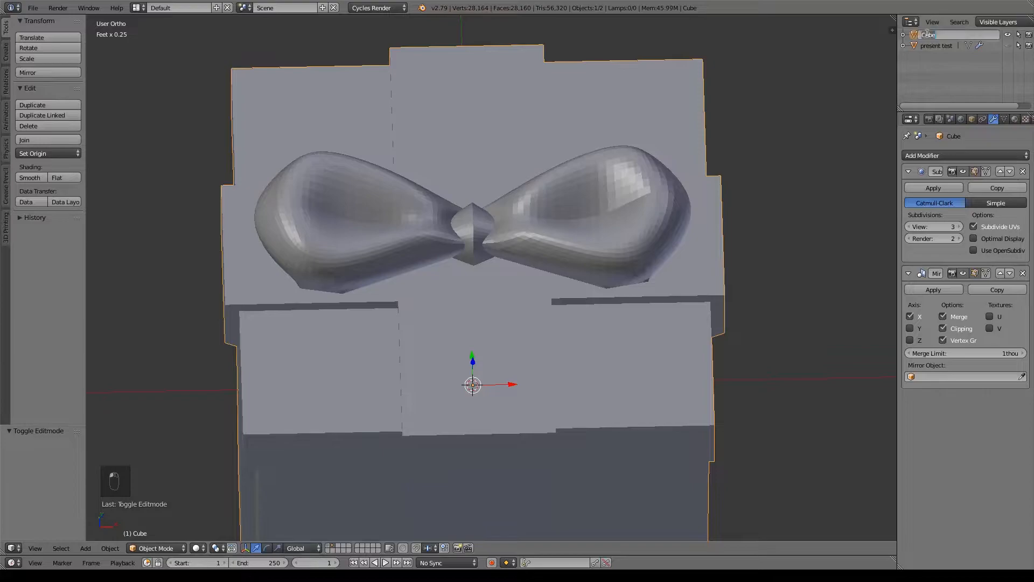
text(Present)
key(Return)
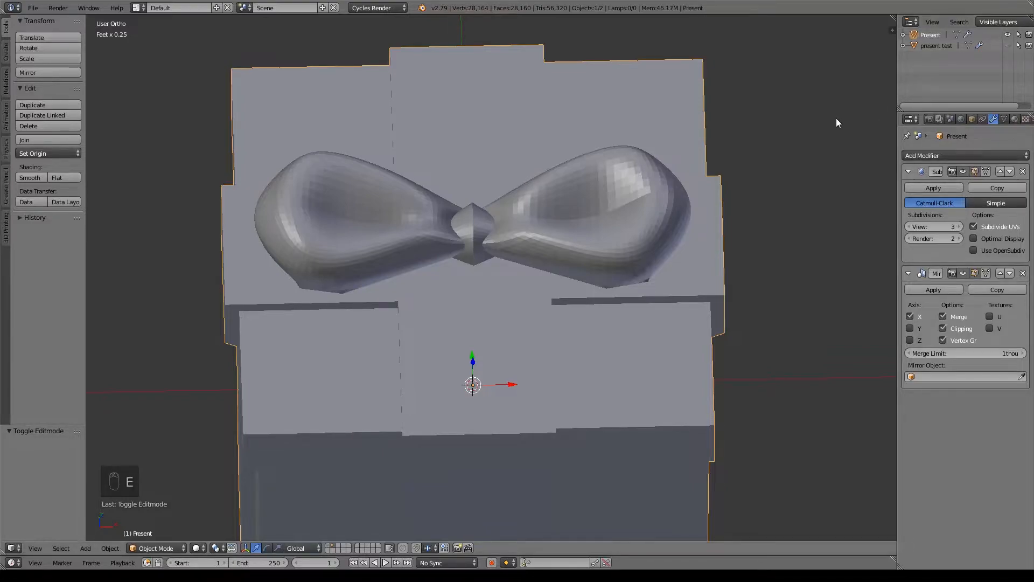
- Duplicate the present in place and rename the copy Present Mimic
shift+middle_drag(537, 431, 549, 352)
key(shift+d)
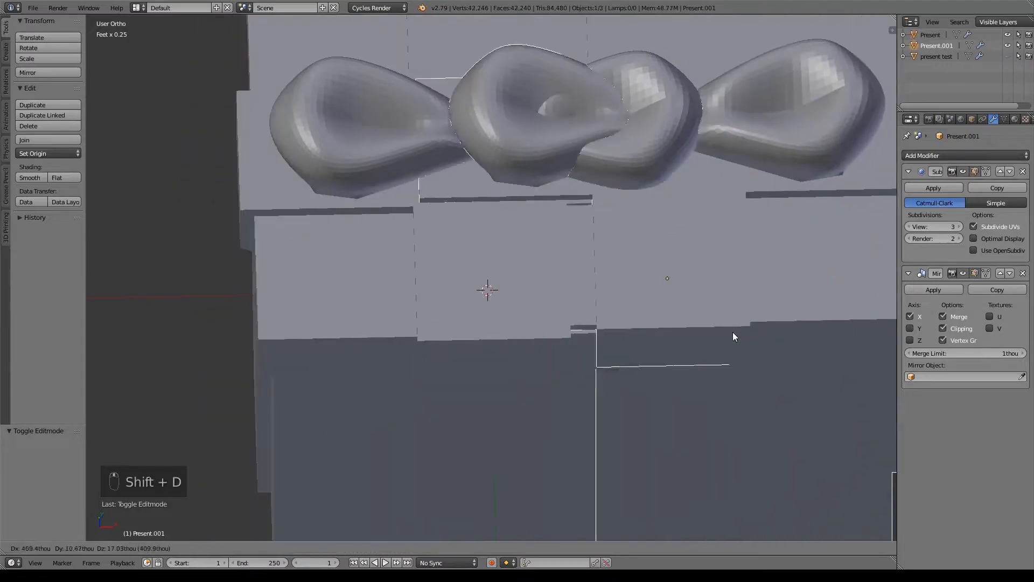
right_click(735, 295)
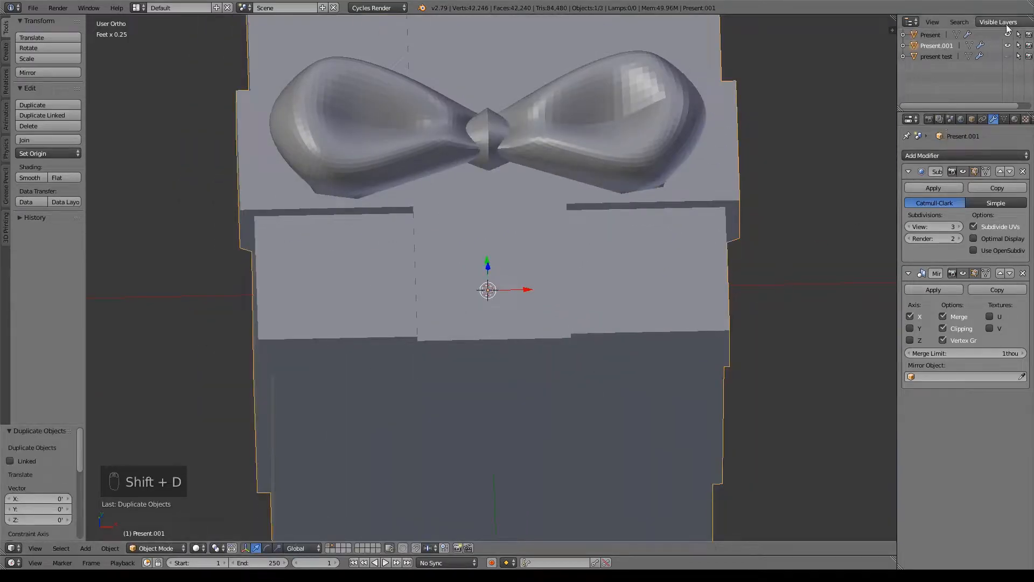
double_click(954, 45)
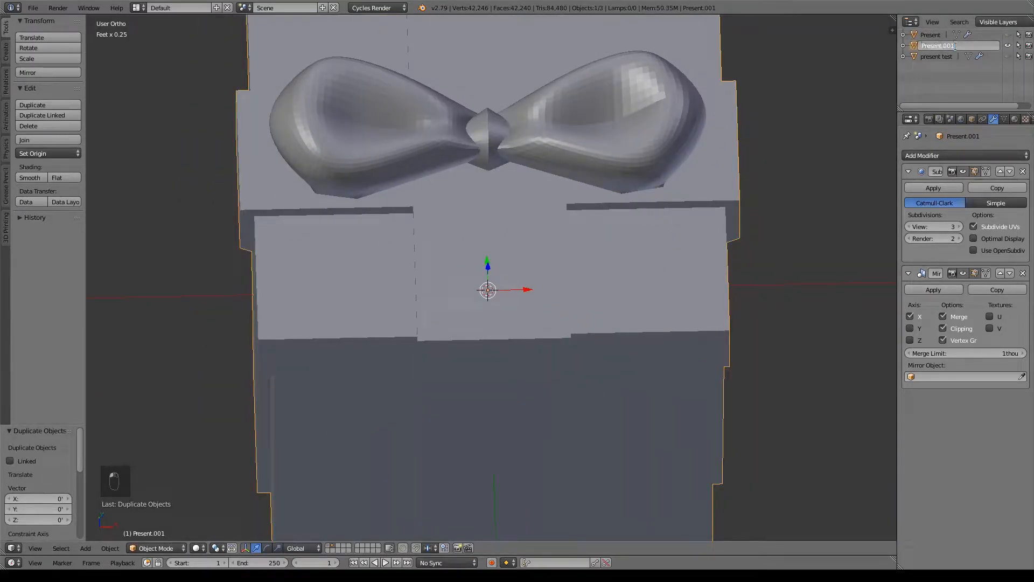
key(Delete)
key(Delete)
key(Delete)
key(Delete)
key(Return)
- In Edit Mode, select the vertices along the seam under the front of the lid and rip them apart without moving them
shift+middle_drag(680, 211, 679, 260)
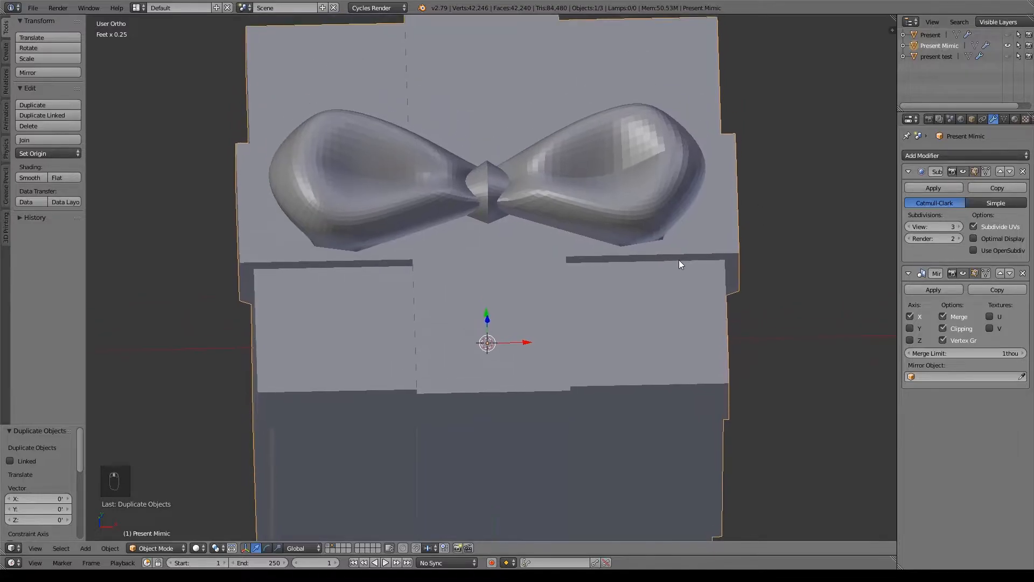
key(Tab)
middle_drag(600, 286, 522, 290)
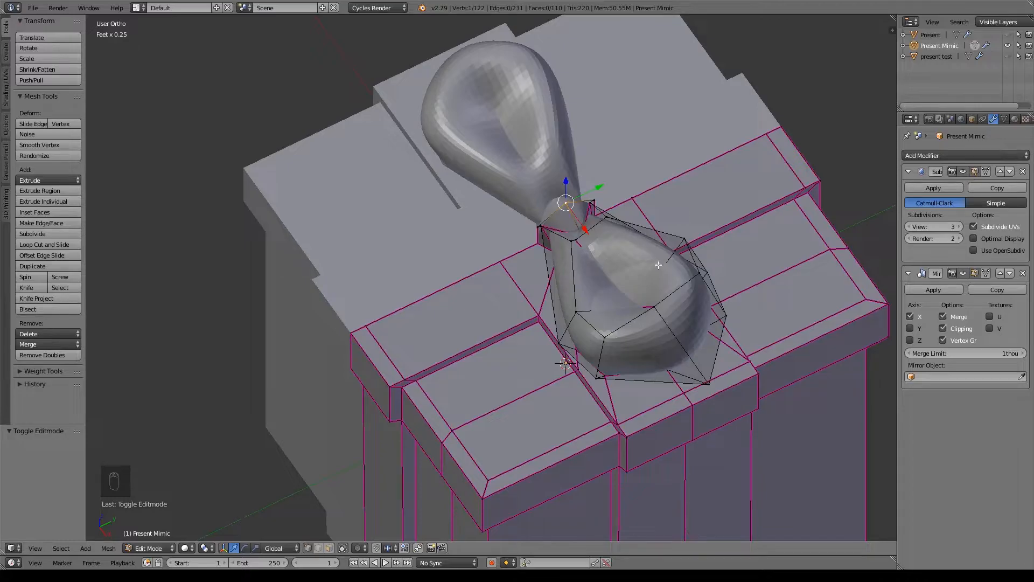
middle_drag(488, 356, 529, 282)
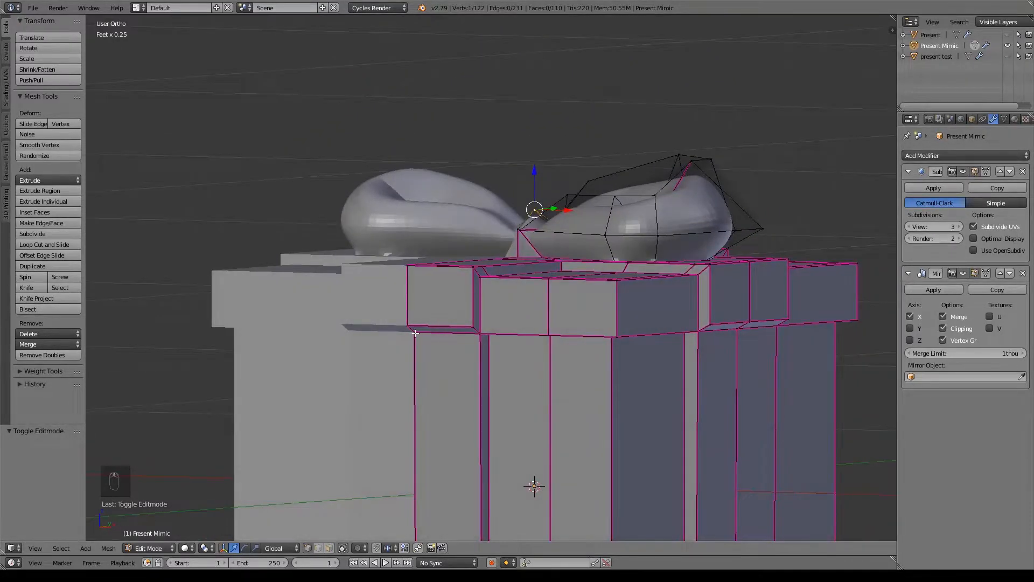
shift+middle_drag(437, 349, 524, 300)
right_click(419, 284)
shift+right_click(443, 226)
shift+right_click(487, 203)
shift+right_click(532, 187)
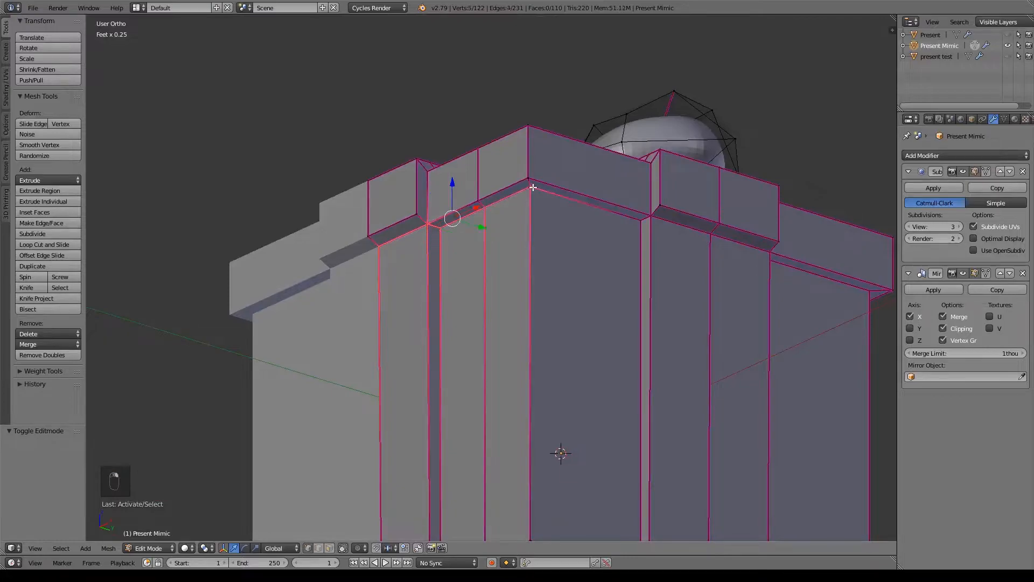
middle_drag(546, 289, 554, 307)
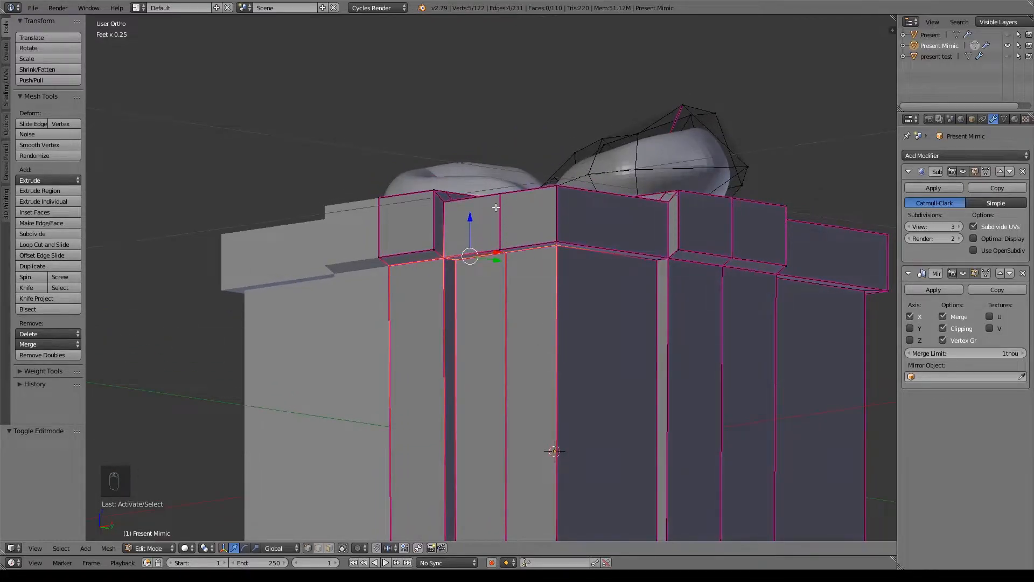
key(v)
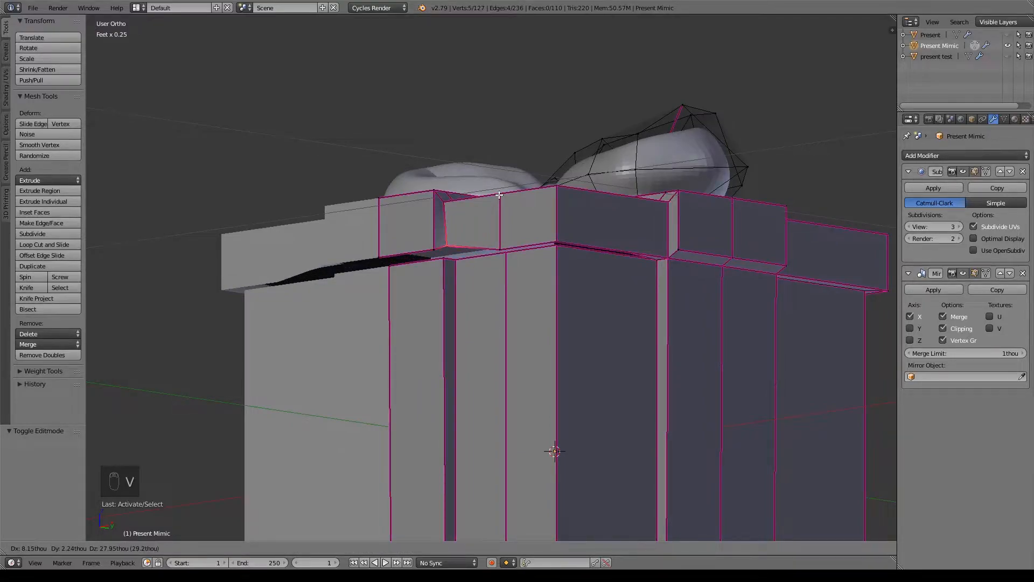
right_click(479, 216)
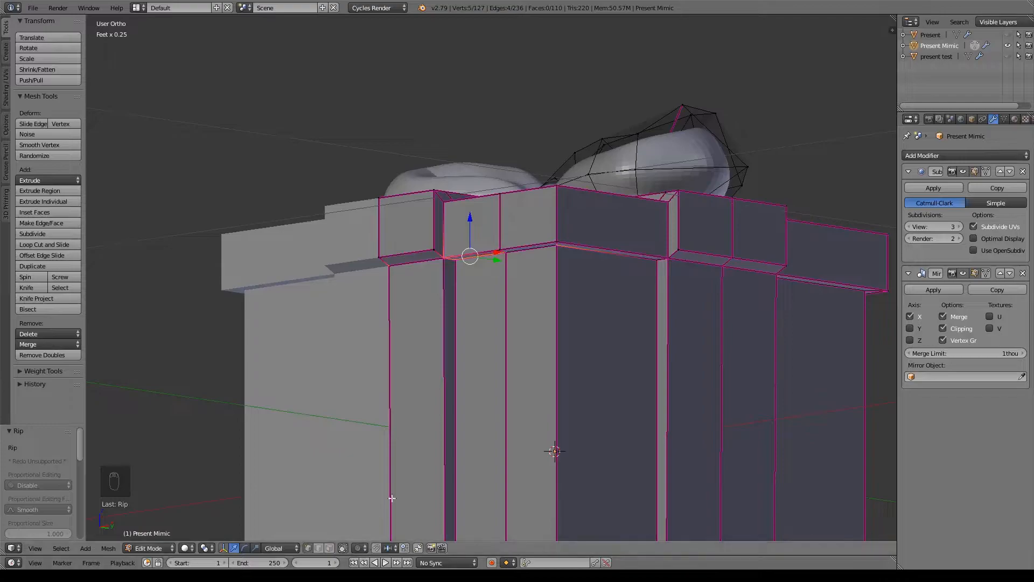
- Enable connected proportional editing and raise the ripped front lid edge 72 thou along Z
click(358, 548)
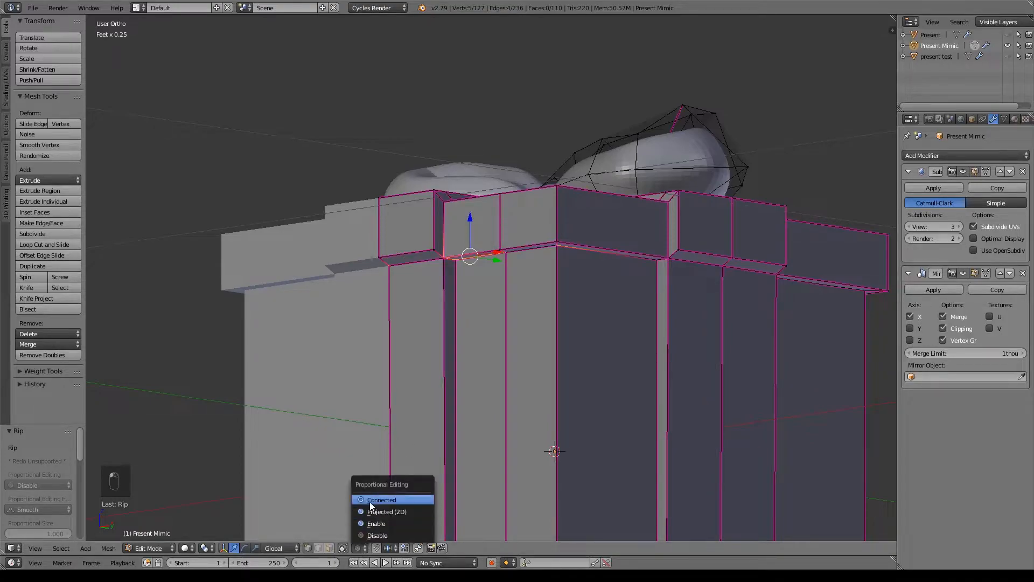
click(370, 501)
drag(472, 217, 478, 189)
scroll(485, 200, up, 12)
scroll(483, 197, up, 2)
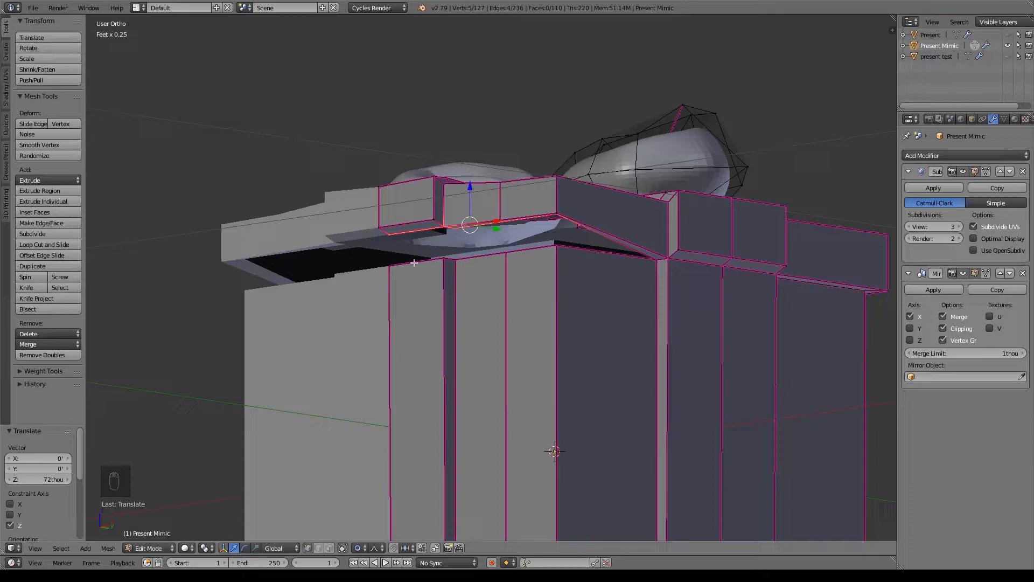
- Select the box's front upper rim, lower it 90.9 thou along Z, and pull it slightly outward with proportional editing
middle_drag(491, 326, 474, 311)
alt+shift+right_click(407, 300)
key(KP_3)
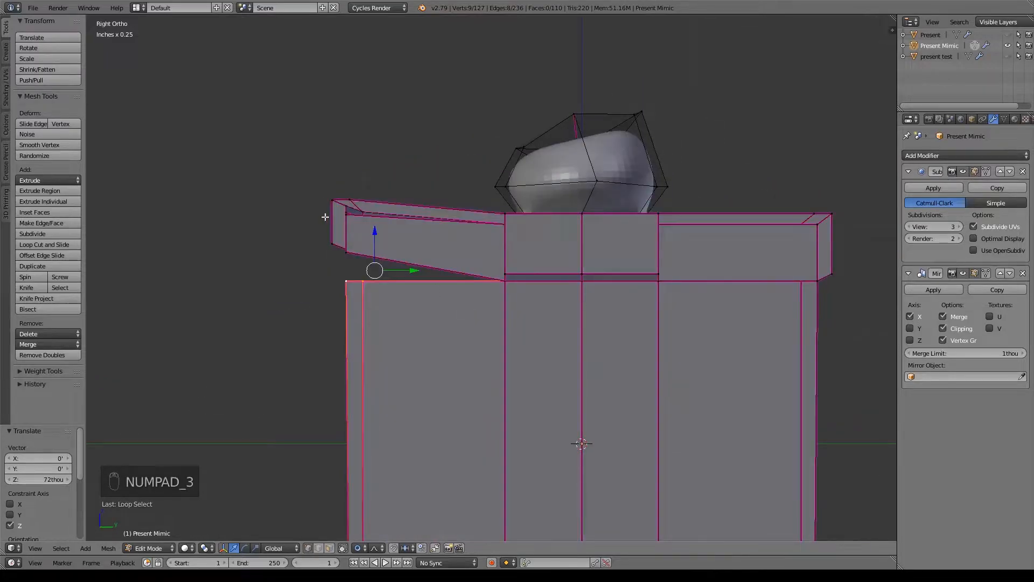
key(a)
key(a)
alt+right_click(380, 280)
key(z)
key(b)
drag(264, 180, 540, 269)
middle_drag(540, 269, 539, 268)
key(b)
middle_drag(481, 253, 582, 322)
key(g)
key(z)
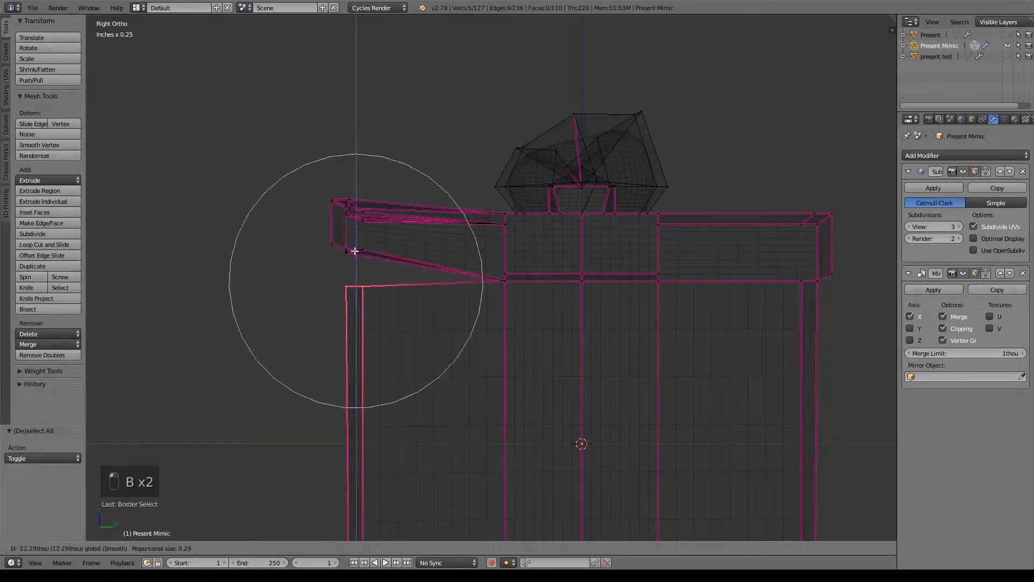
click(342, 281)
key(g)
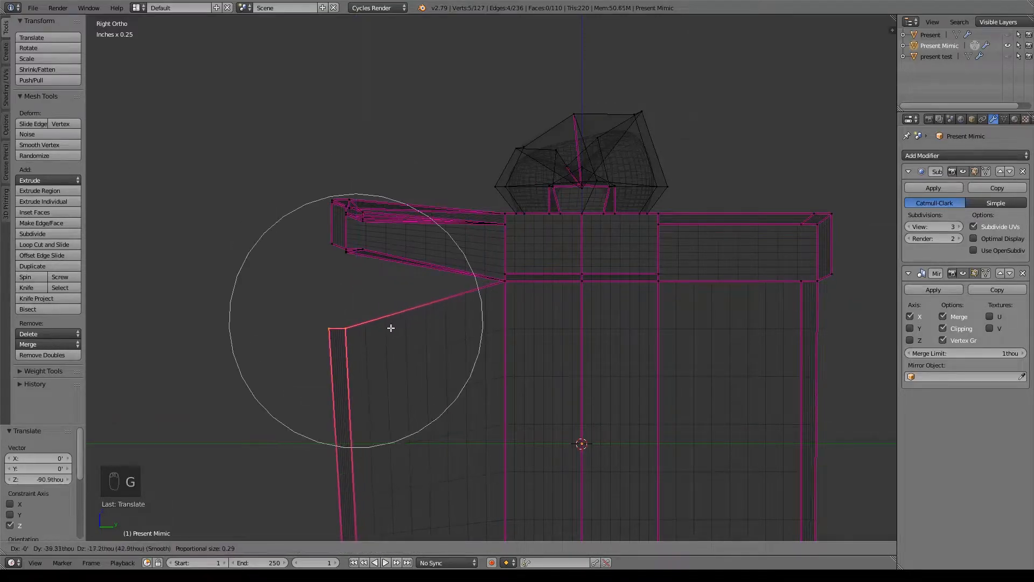
click(400, 330)
- Select the lid's front end, move it 14.7 thou along Y and 50.4 thou along Z, and rotate it 1.7°
shift+middle_drag(401, 330, 455, 414)
key(a)
key(b)
drag(284, 216, 396, 339)
key(g)
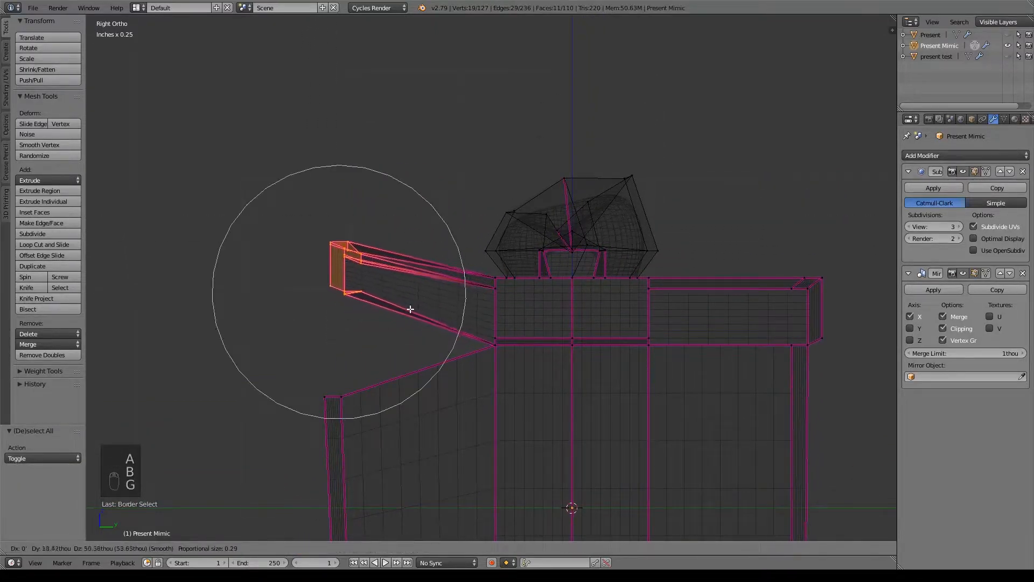
click(441, 308)
key(r)
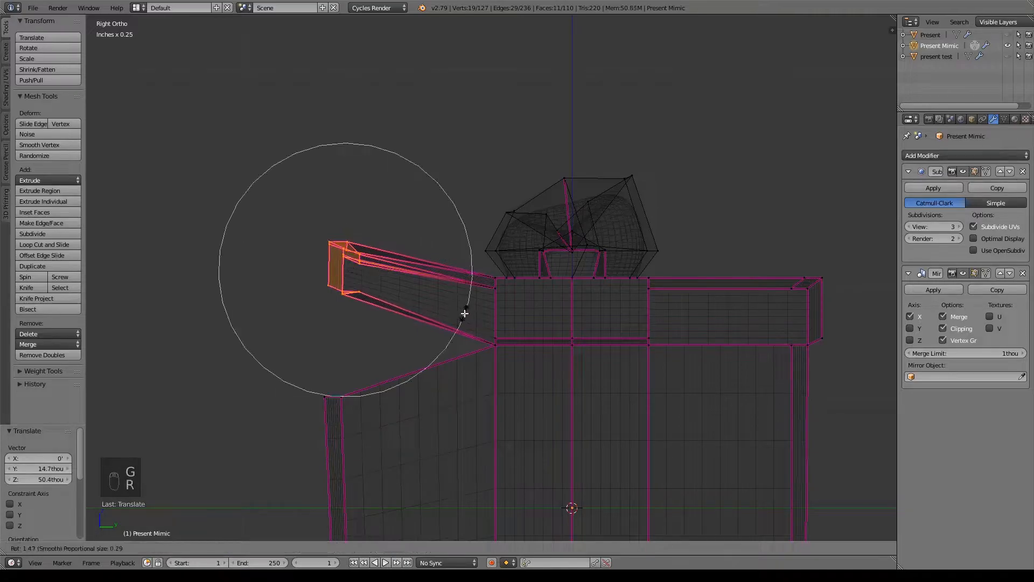
click(464, 307)
- Rotate the lid's front end 7.08° in the front view so it slopes down from the centre
mouse_move(512, 311)
shift+middle_down()
mouse_move(526, 350)
mouse_move(586, 381)
mouse_move(649, 380)
shift+middle_up()
key(z)
key(KP_1)
key(r)
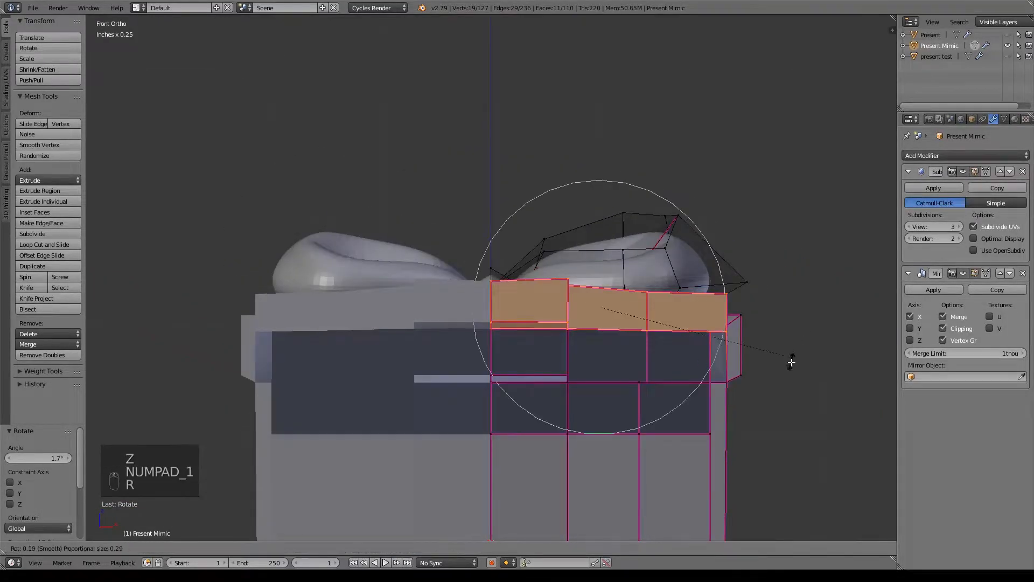
click(792, 384)
- Select the box's front rim vertices and rotate them -5.81° so the rim dips at the centre
shift+middle_drag(760, 458, 743, 393)
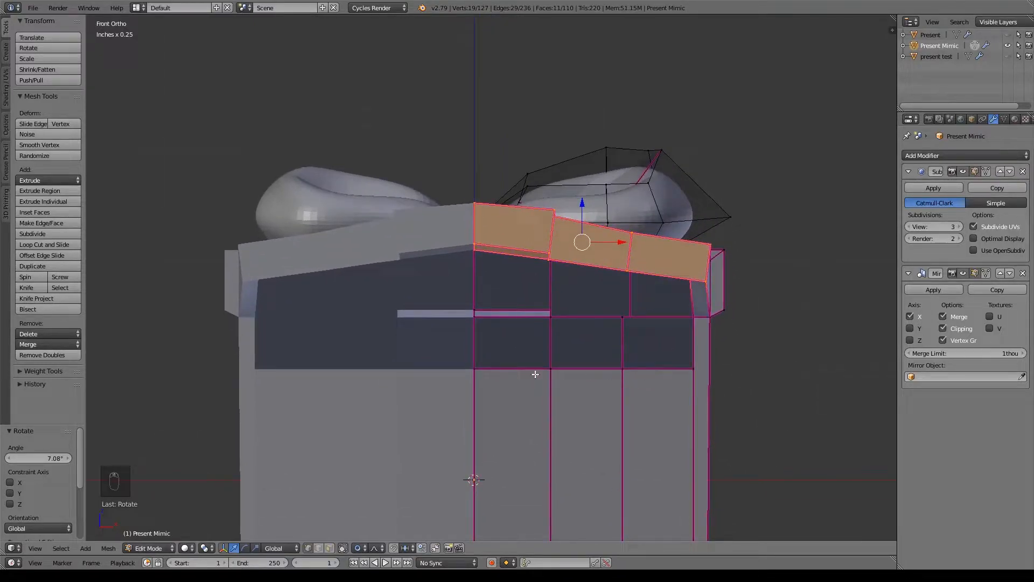
key(a)
key(b)
drag(438, 346, 701, 399)
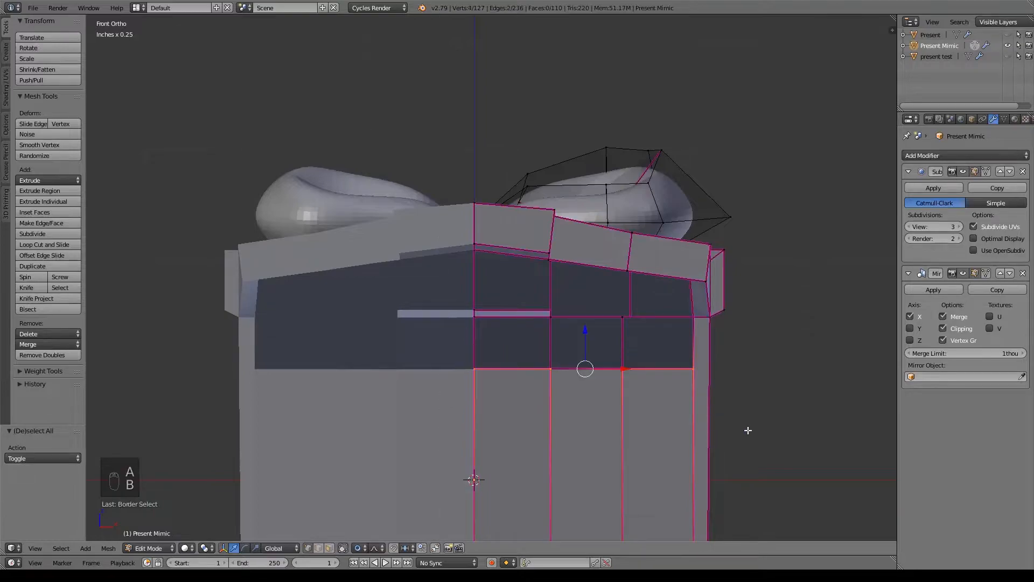
key(r)
click(766, 398)
- Lower the two intermediate front rim vertices along Z, using -11.1 thou for the one at the ribbon's edge
right_click(621, 364)
key(g)
key(z)
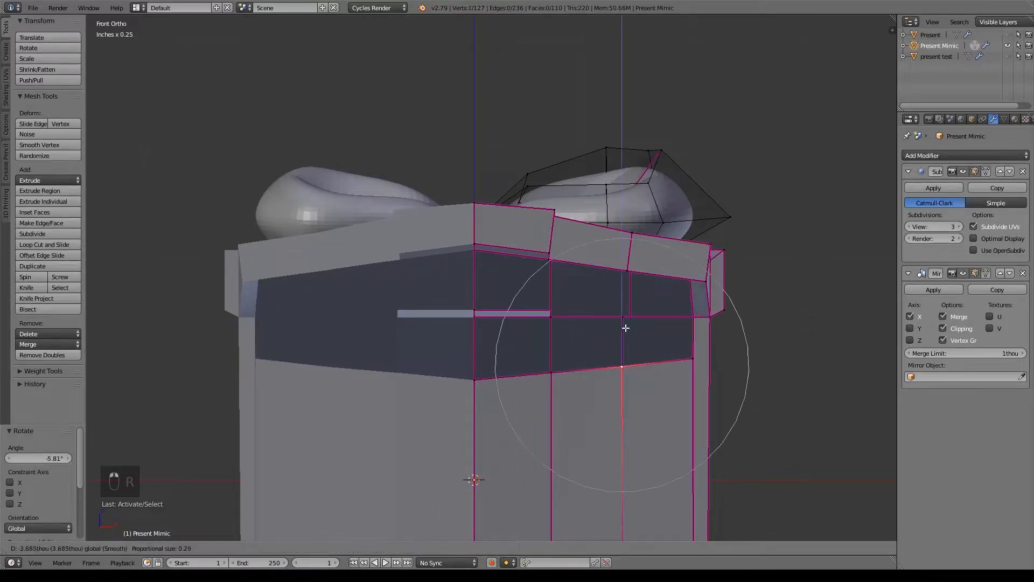
click(625, 328)
right_click(550, 372)
key(g)
key(z)
click(552, 338)
- Disable proportional editing, extrude the centre vertex of the lid's inner front edge, and move the new vertex 55.6 thou along Y
middle_drag(485, 376, 606, 280)
scroll(606, 280, up, 6)
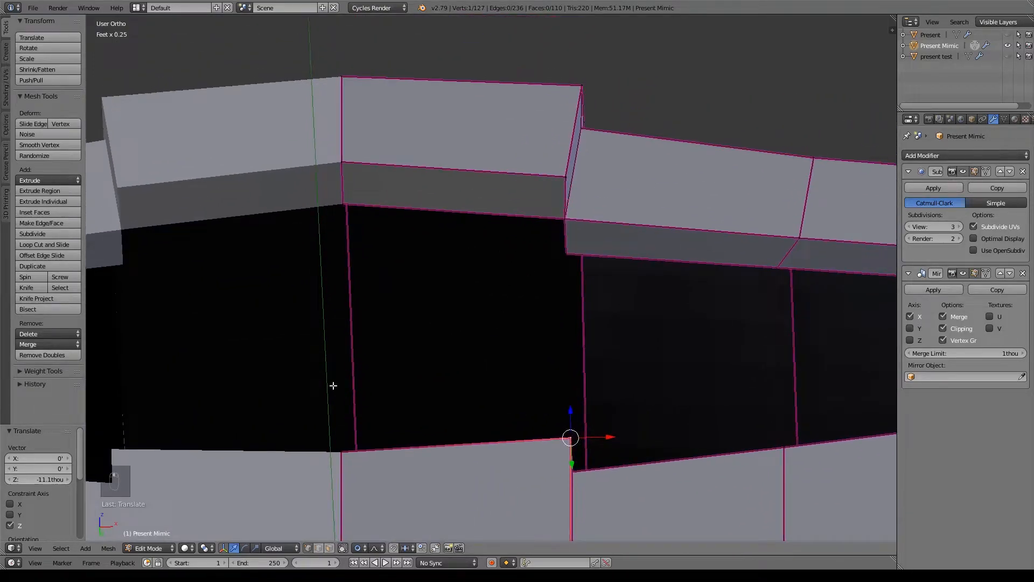
click(360, 548)
click(372, 534)
right_click(351, 204)
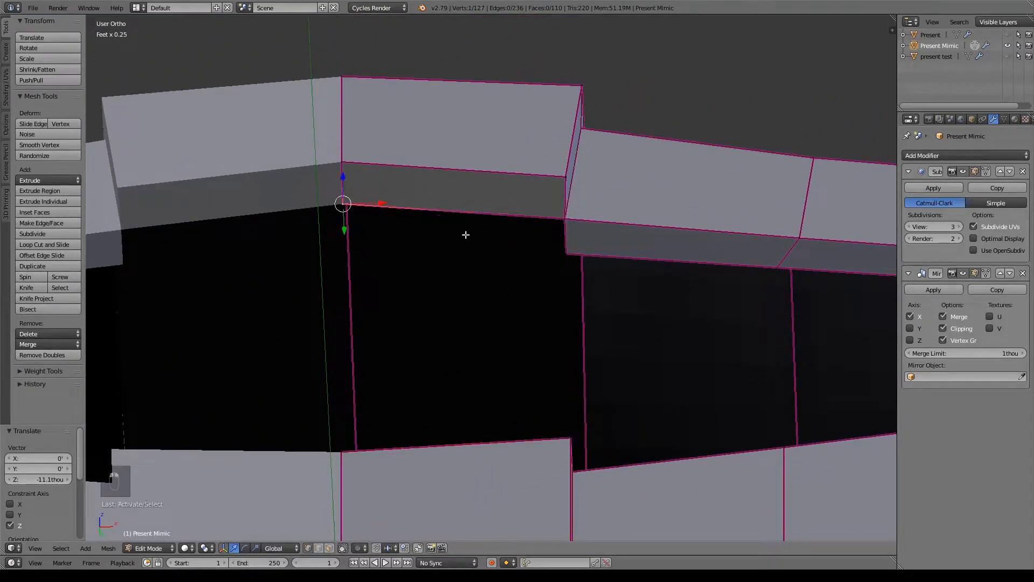
key(e)
right_click(390, 252)
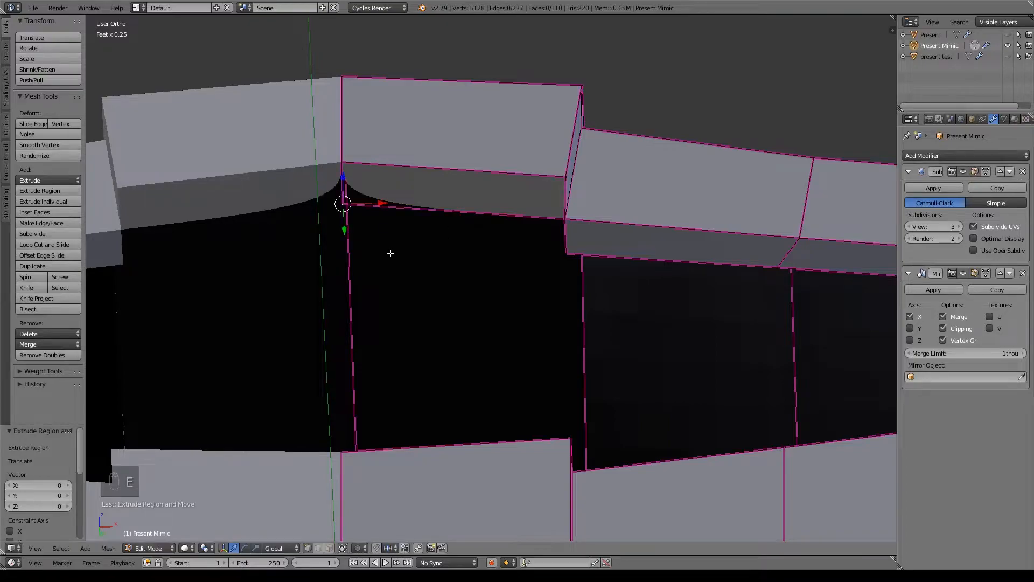
middle_drag(390, 251, 352, 273)
key(g)
key(y)
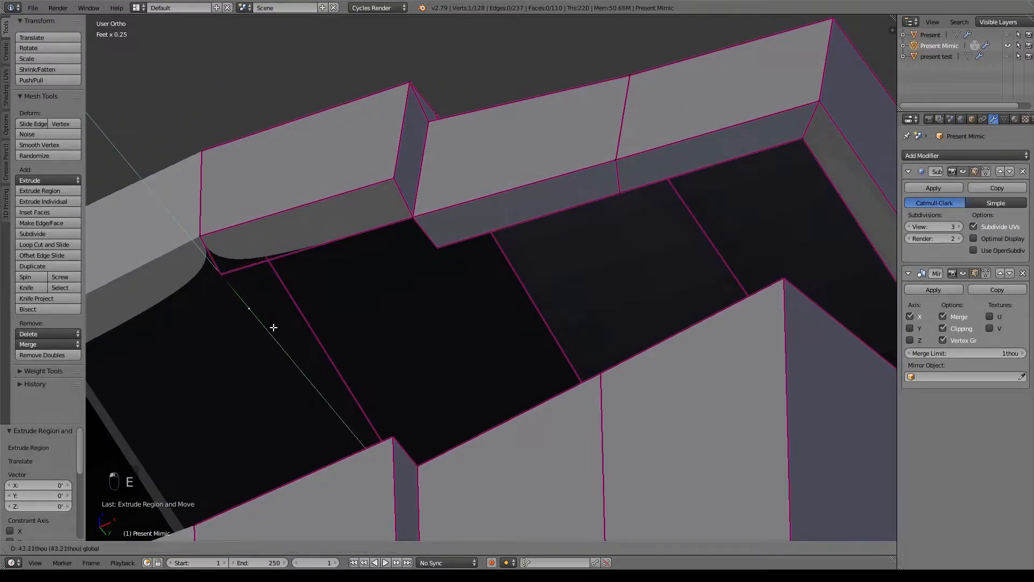
click(280, 336)
- Fill a face between the extruded vertex and the lid's inner ribbon edge vertices
shift+right_click(446, 245)
shift+right_click(411, 218)
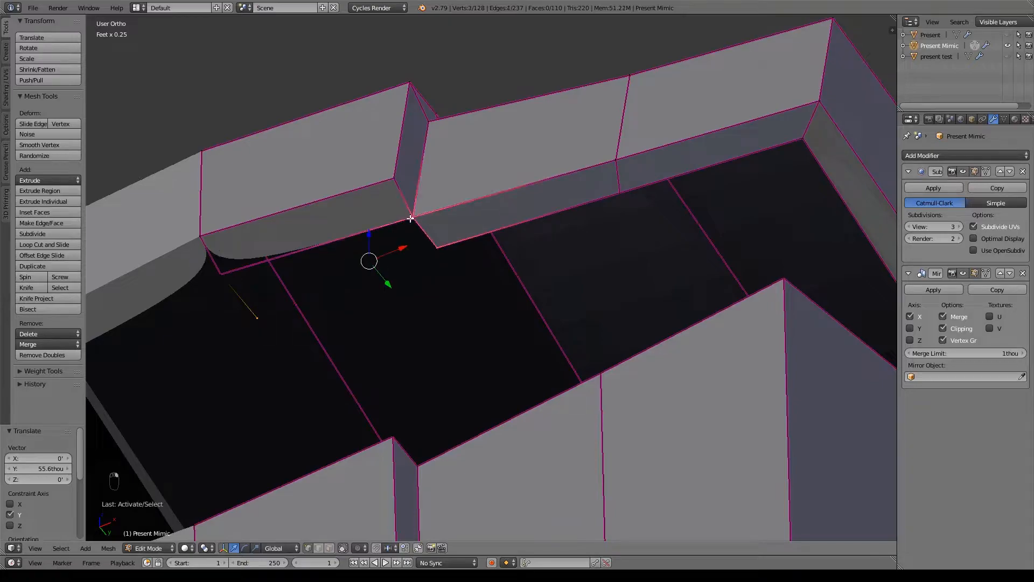
shift+right_click(233, 271)
key(f)
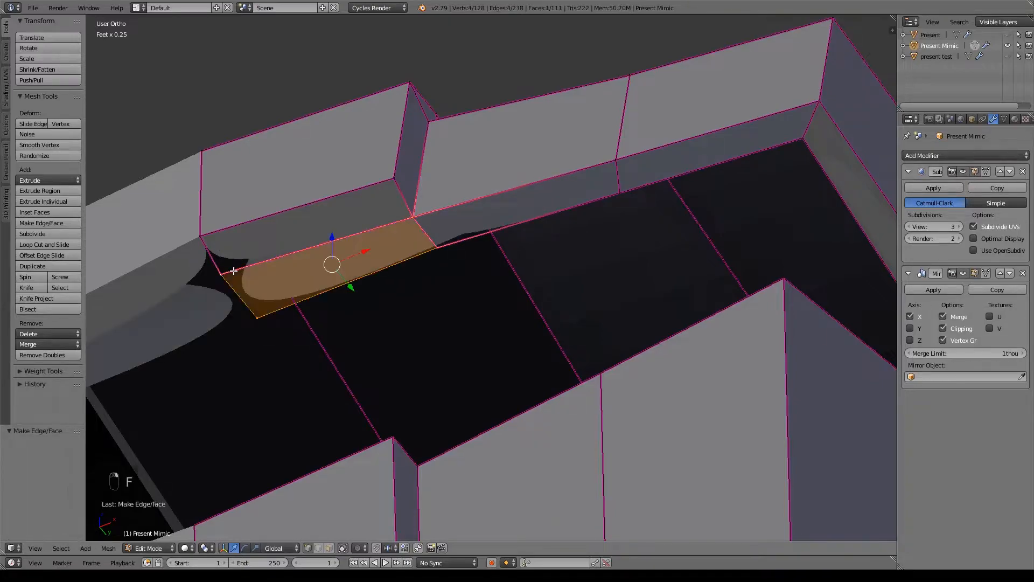
middle_drag(234, 271, 369, 330)
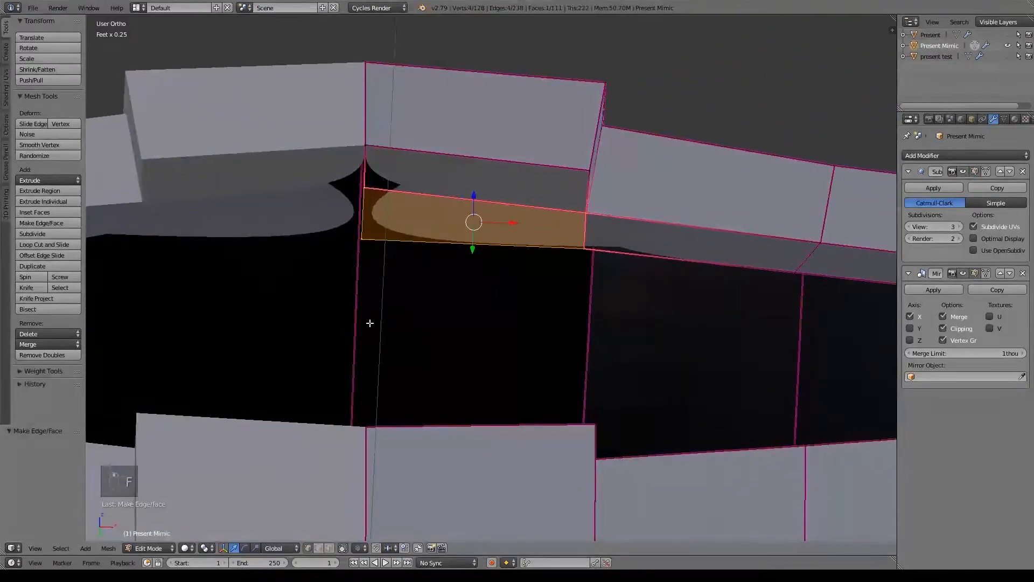
- Move the new lid face's centre edge -16.9 thou along X to the mirror plane, and fully crease it and the face's inner edge
right_click(362, 230)
drag(400, 214, 385, 216)
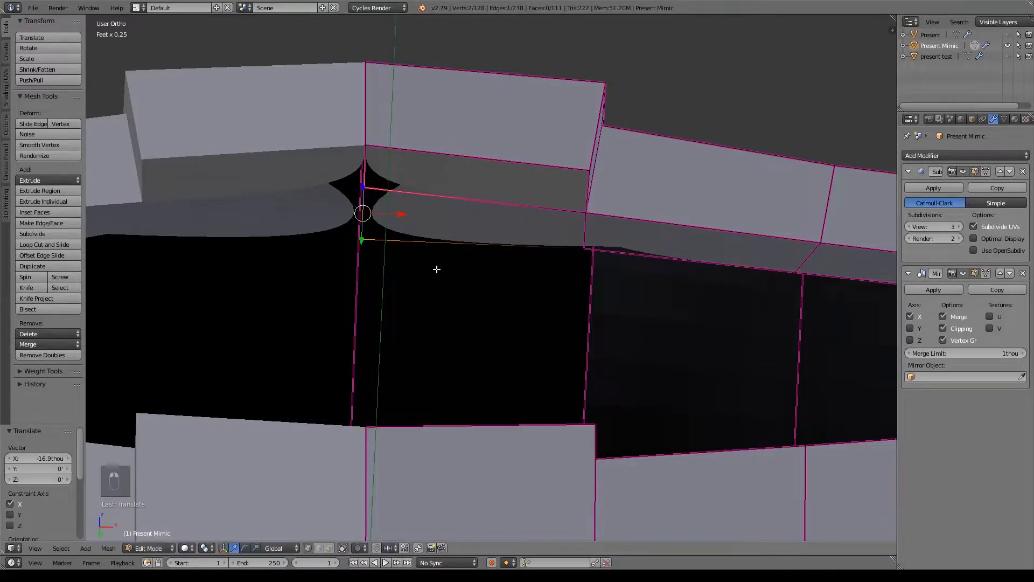
key(shift+e)
click(152, 235)
right_click(377, 243)
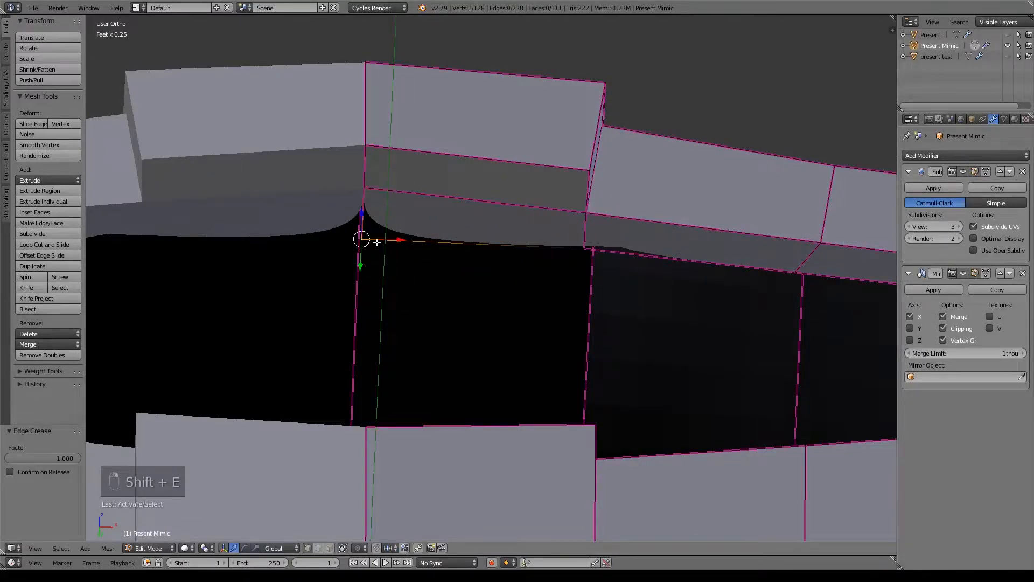
shift+right_click(584, 247)
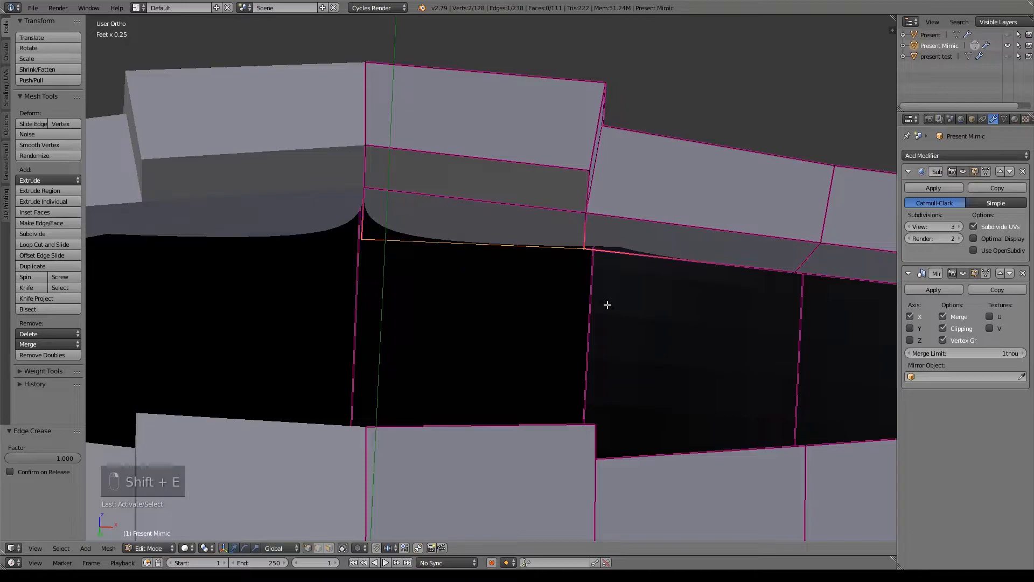
key(shift+e)
click(546, 305)
- Deselect everything and examine the mouth opening and lid interior from several angles
shift+middle_drag(603, 324, 678, 258)
scroll(655, 284, down, 1)
scroll(654, 285, down, 1)
key(a)
middle_drag(343, 391, 674, 298)
scroll(673, 295, up, 2)
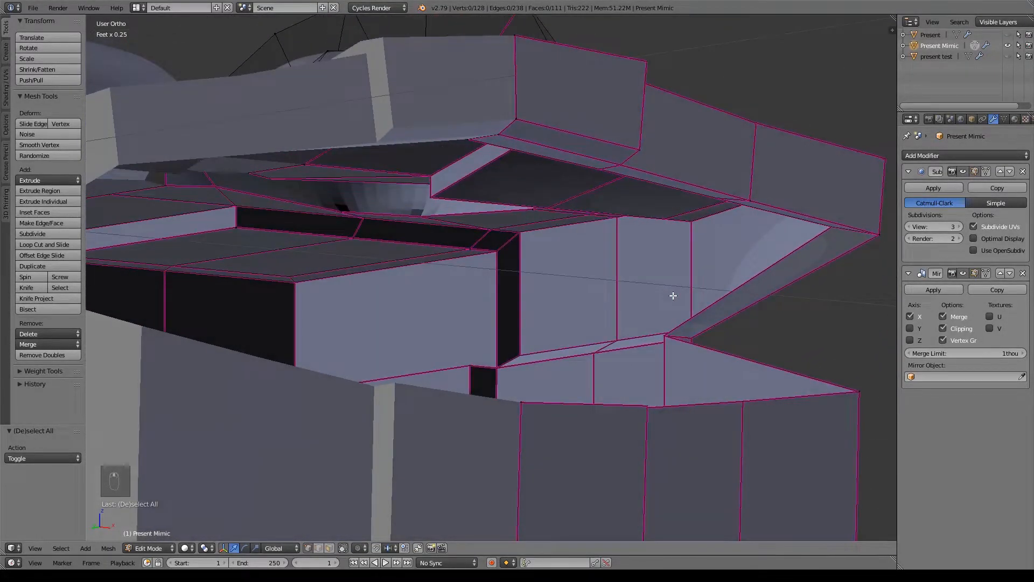
scroll(674, 295, down, 3)
middle_drag(671, 300, 527, 309)
key(KP_3)
scroll(591, 307, down, 3)
middle_drag(591, 307, 690, 329)
scroll(690, 330, up, 3)
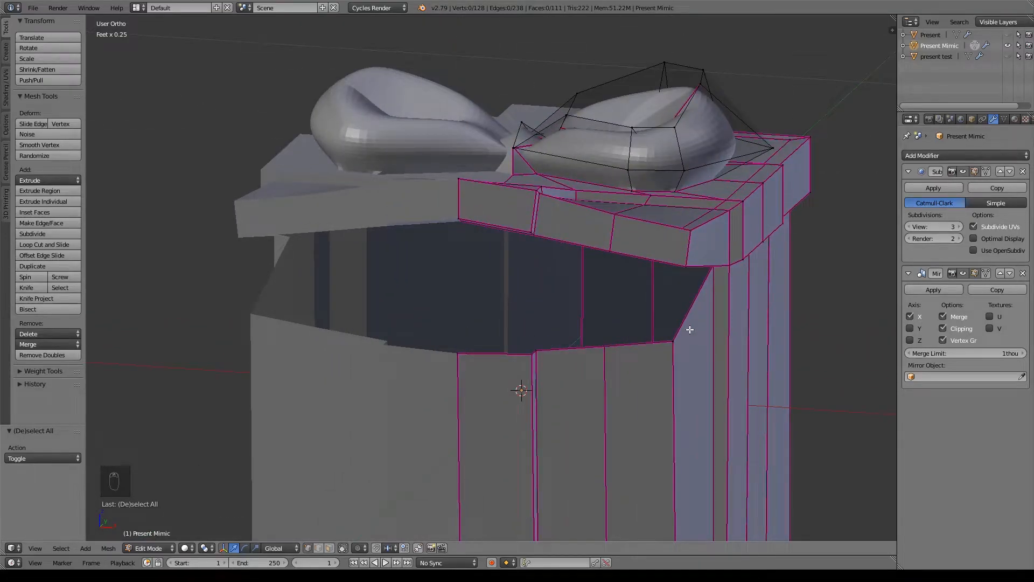
- Extrude the centre vertex of the box's front rim and move the new vertex 90.9 thou along Y into the opening
scroll(690, 329, up, 8)
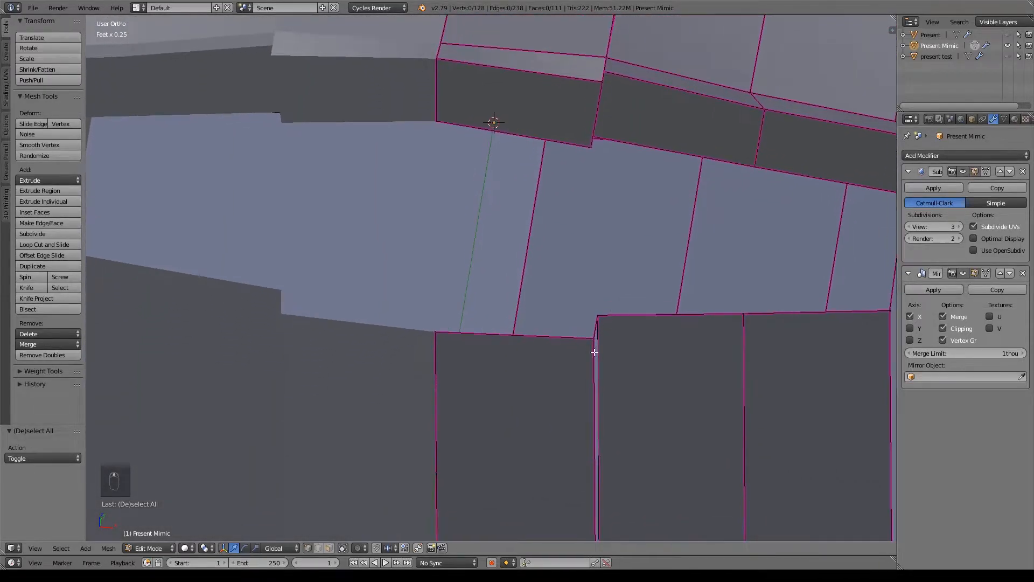
right_click(431, 334)
key(e)
click(430, 334)
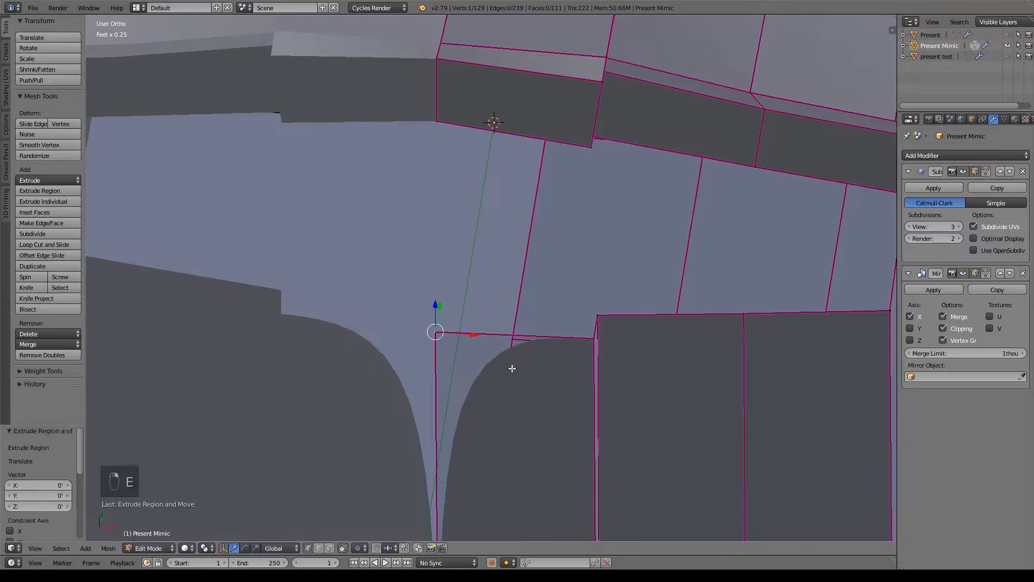
middle_drag(510, 363, 427, 363)
drag(479, 285, 558, 293)
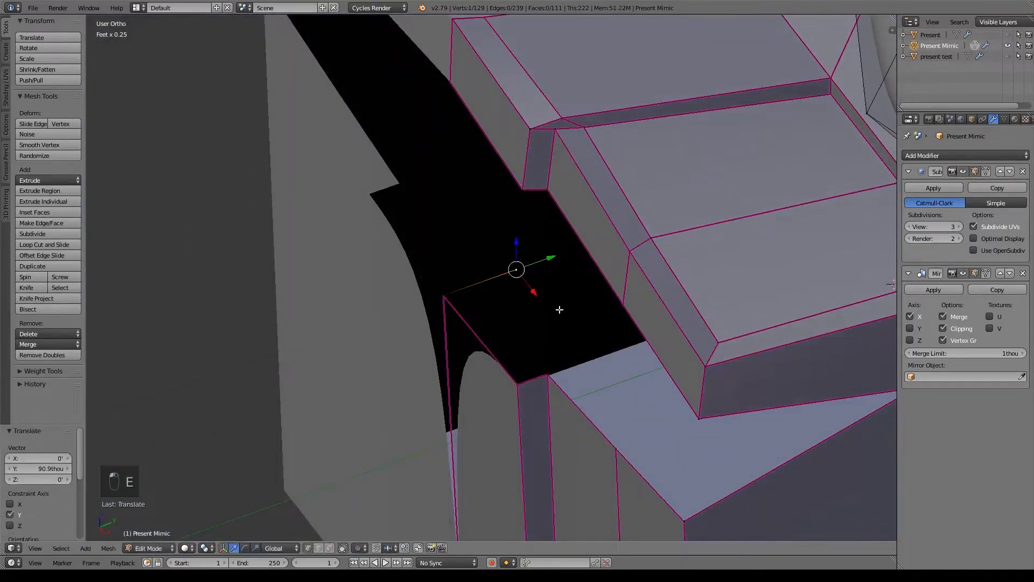
- Fill a face between the extruded vertex and the box rim's ribbon edge vertices
shift+right_click(548, 374)
shift+right_click(493, 367)
shift+right_click(452, 307)
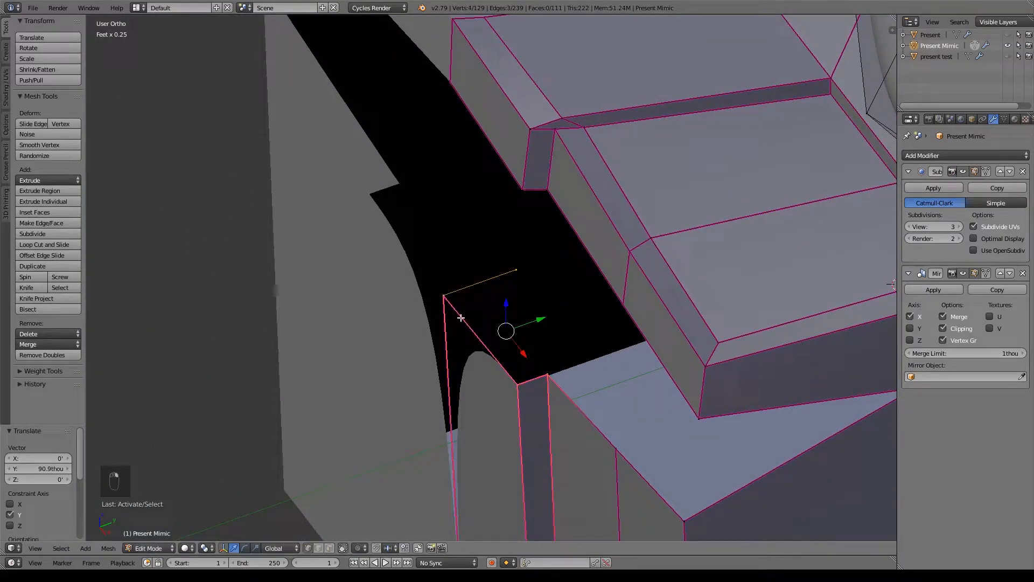
key(f)
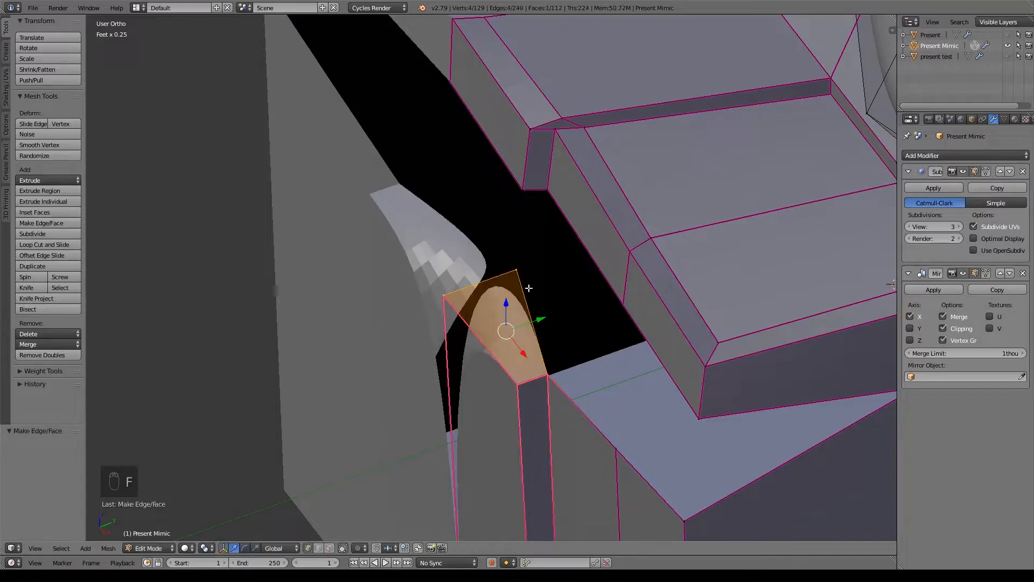
- Fully crease the new face at the box's front rim and move its extruded inner vertex -44 thou along Y
key(shift+e)
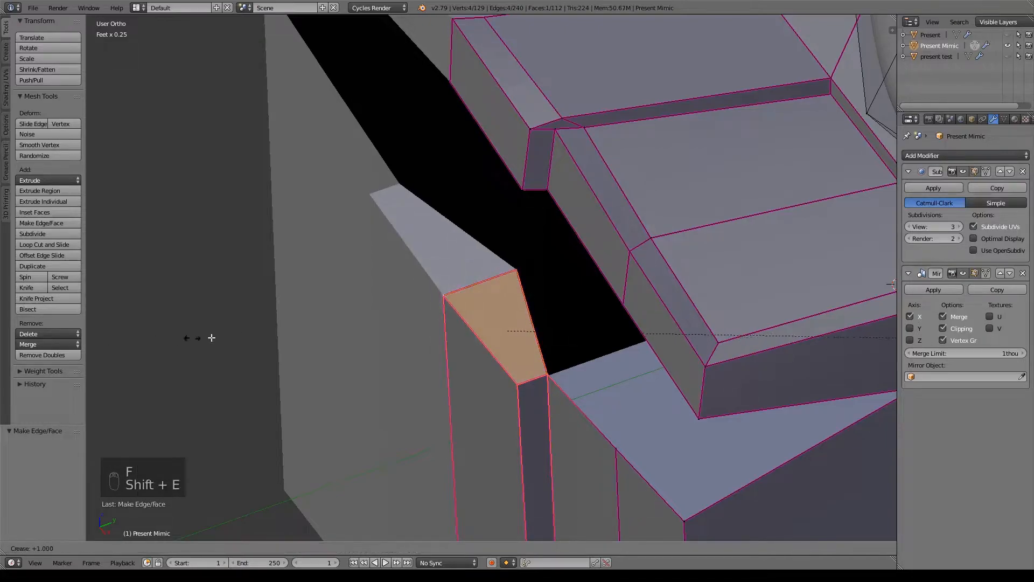
click(560, 312)
drag(549, 260, 549, 352)
middle_drag(634, 338, 709, 302)
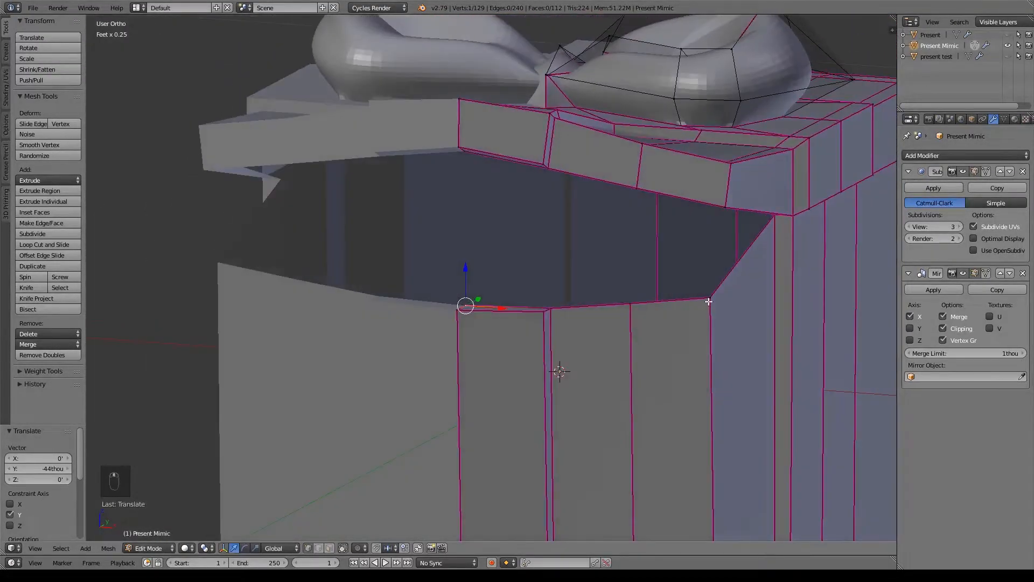
- Extrude the edge loop around the mouth opening and scale the new loop inward to 0.516
alt+right_click(518, 307)
middle_drag(518, 307, 696, 265)
middle_drag(680, 319, 572, 379)
middle_drag(562, 242, 625, 253)
key(e)
middle_drag(690, 297, 714, 313)
key(s)
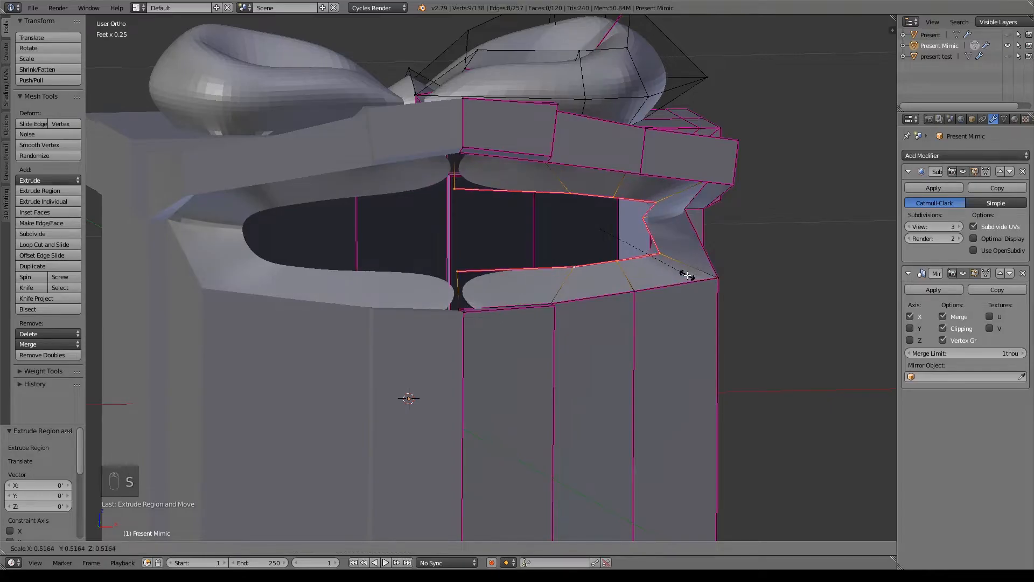
click(687, 275)
- Move the extruded mouth loop 302 thou along Y, back into the present
middle_drag(727, 341, 576, 252)
key(g)
key(y)
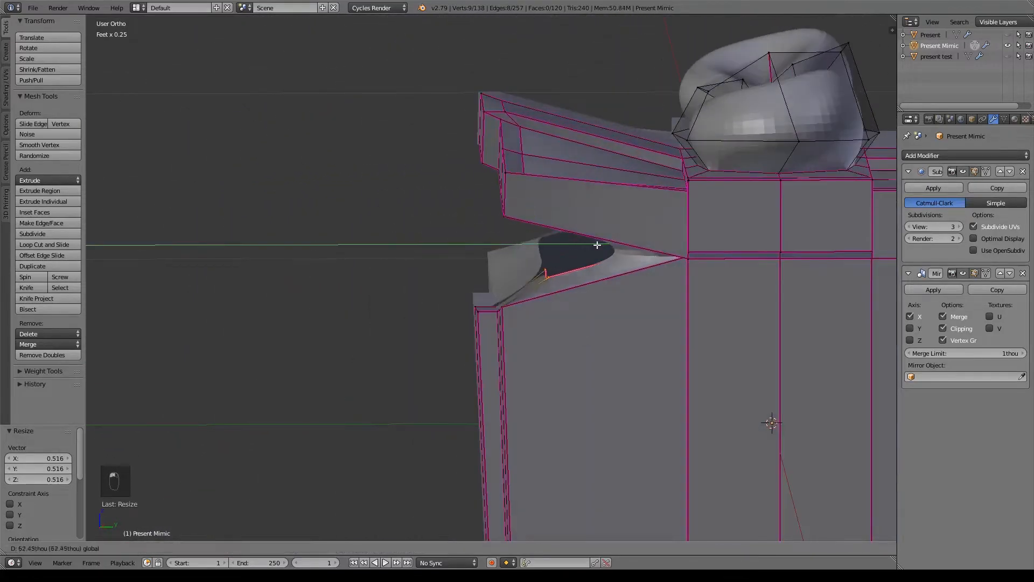
click(720, 248)
- Scale the inner mouth loop along Y in a wireframe side view
key(KP_3)
key(z)
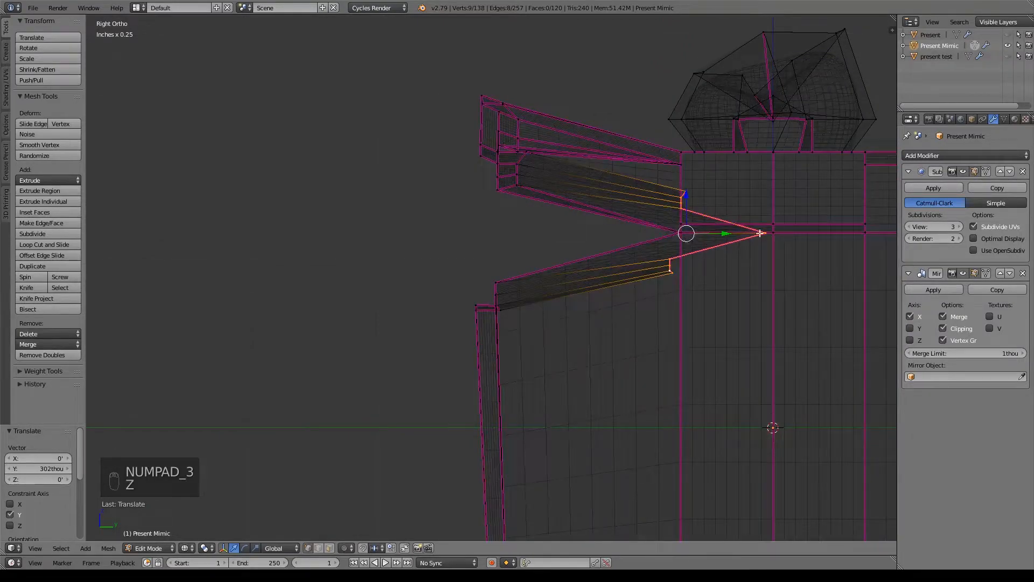
key(s)
key(y)
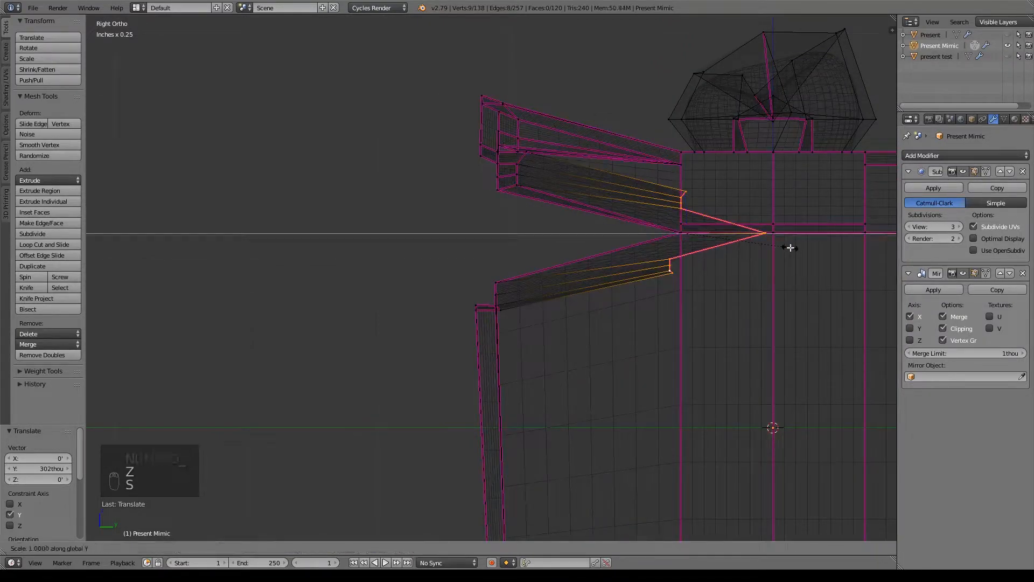
- Flatten the selected inner mouth edge loop along Y with scale 0, and shift it about 16.4 thou along Y
key(0)
click(790, 247)
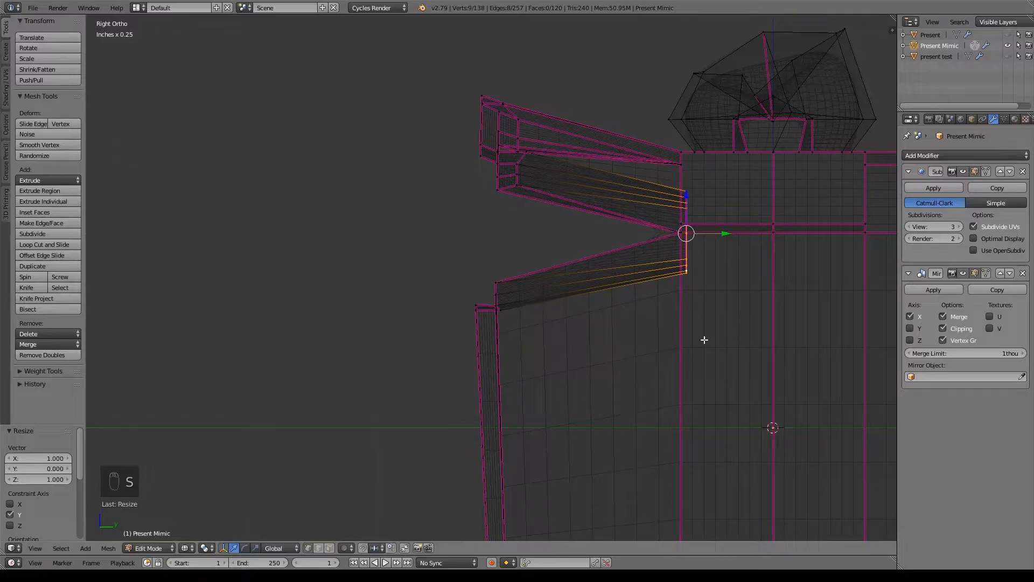
key(g)
key(y)
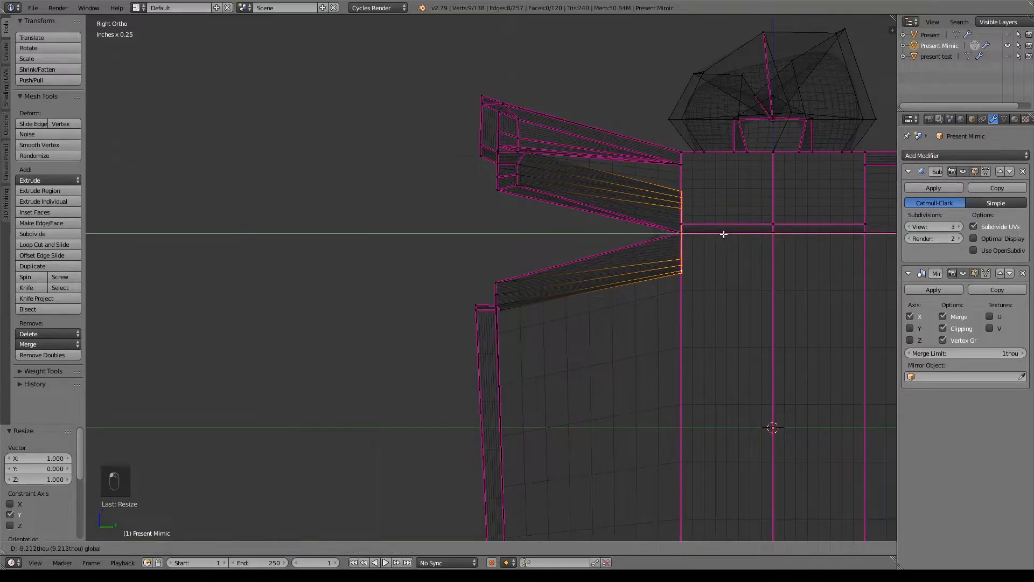
click(732, 236)
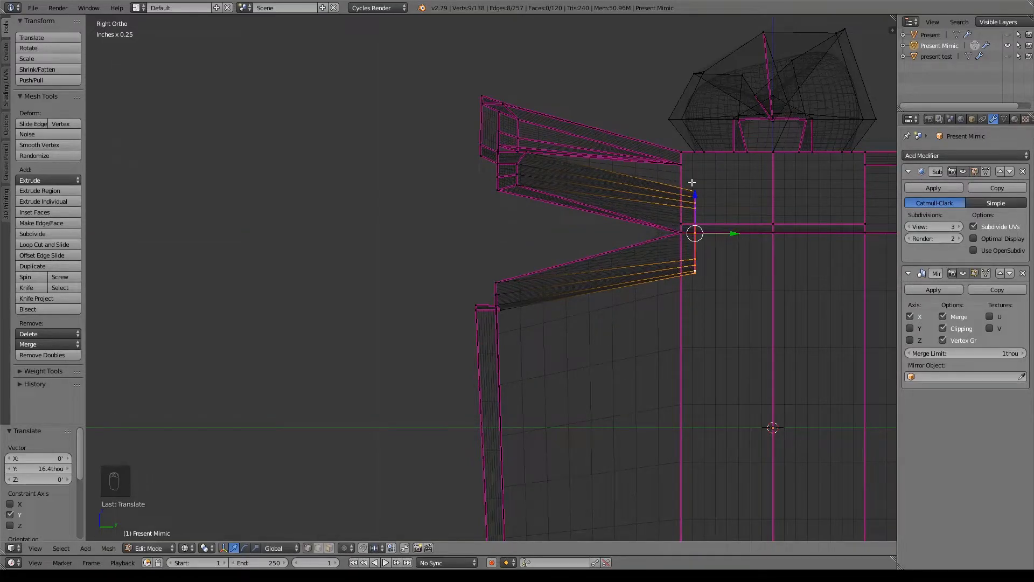
- Move the inner loop's upper and lower vertices nearest the centre about -49.8 thou in X, lining them up with the box's first vertical edge
middle_drag(660, 242, 774, 311)
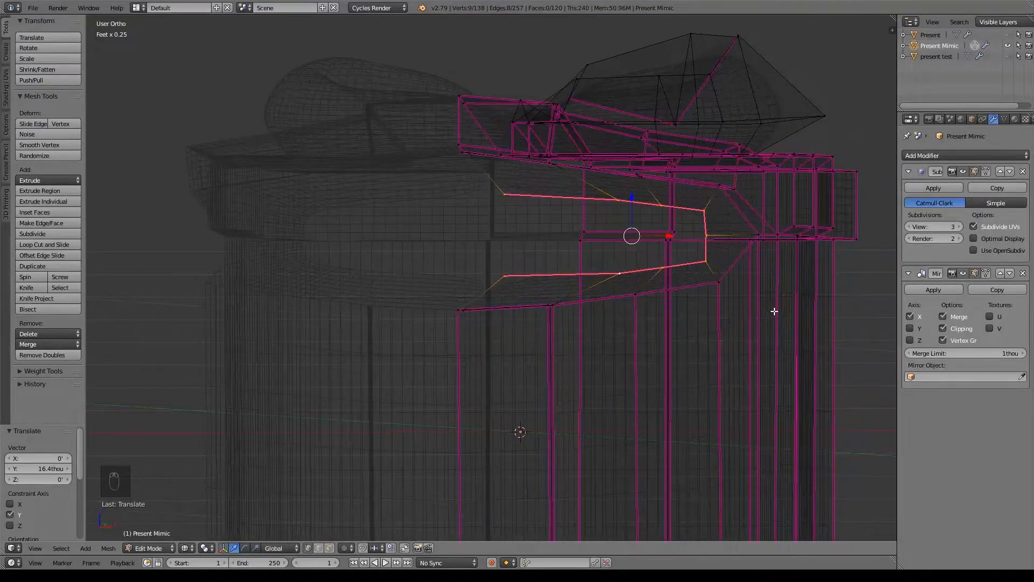
key(KP_1)
scroll(760, 303, up, 3)
shift+middle_drag(697, 201, 699, 238)
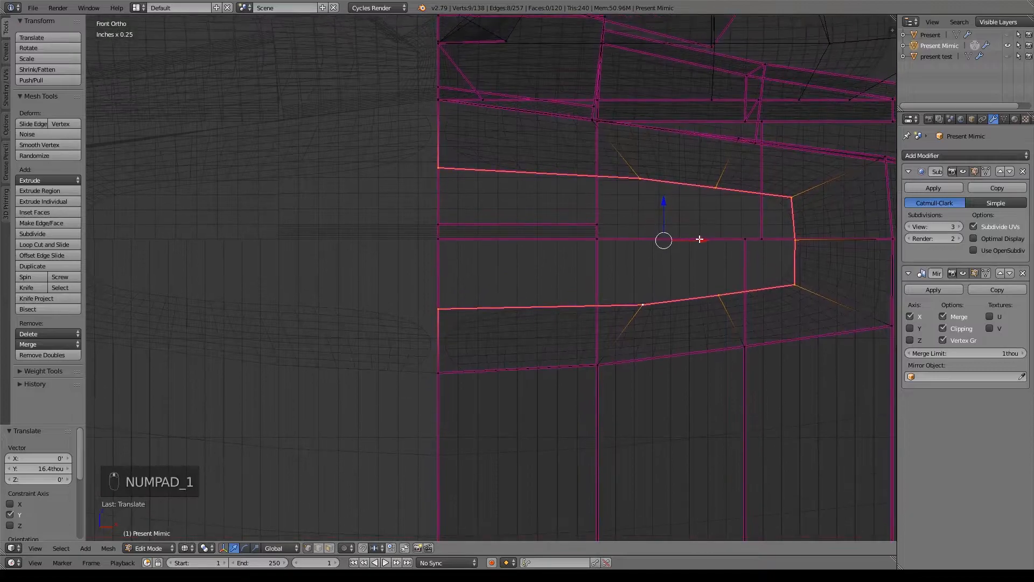
right_click(653, 177)
shift+right_click(653, 291)
key(g)
key(x)
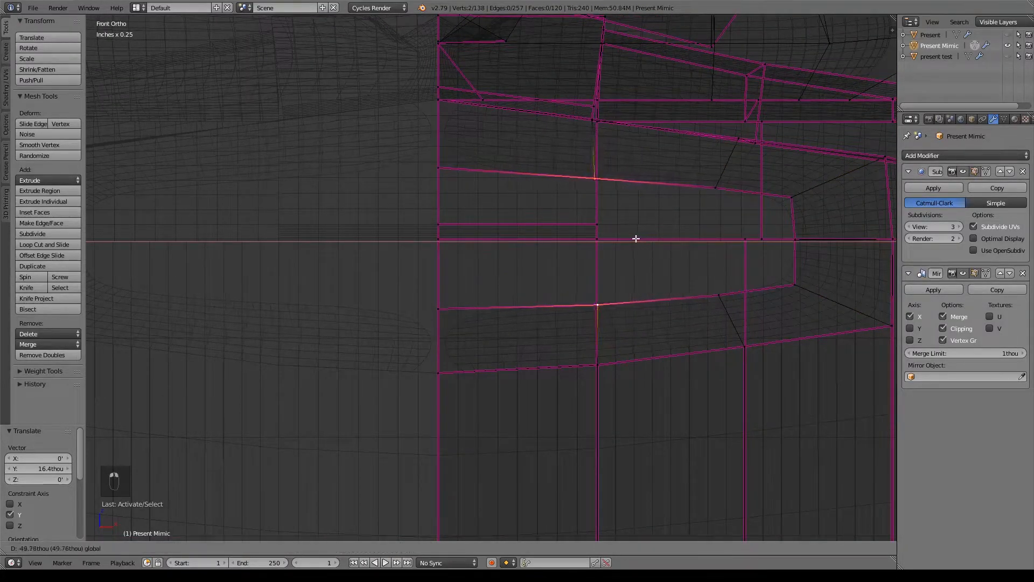
click(635, 238)
- Move the next upper and lower pair of inner-loop vertices along X to line up with the box's second vertical edge
right_click(716, 186)
shift+right_click(724, 294)
key(g)
key(x)
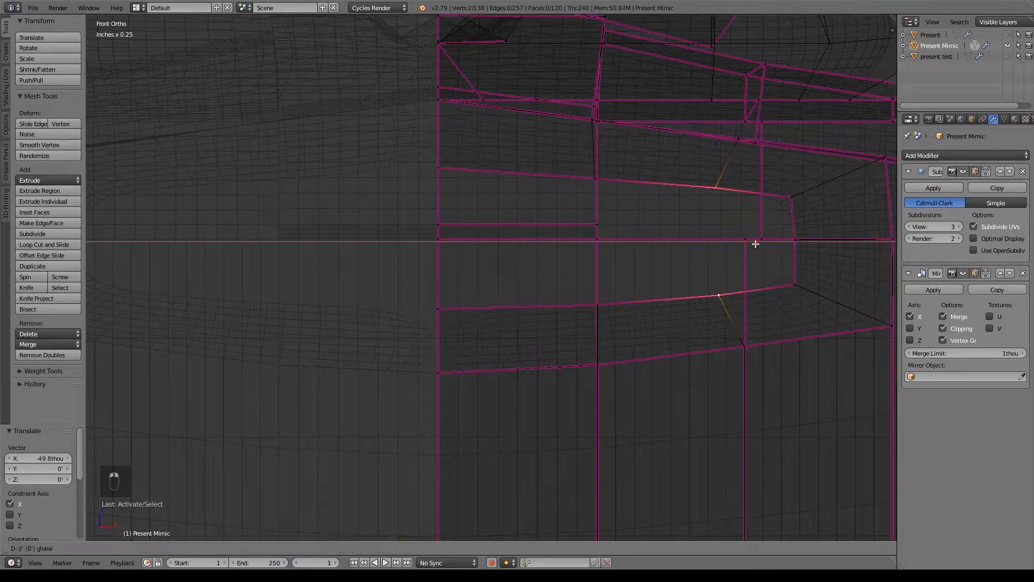
click(774, 243)
- Fill a face between the four inner-loop vertices closest to the mirror centre line at the back of the mouth
key(z)
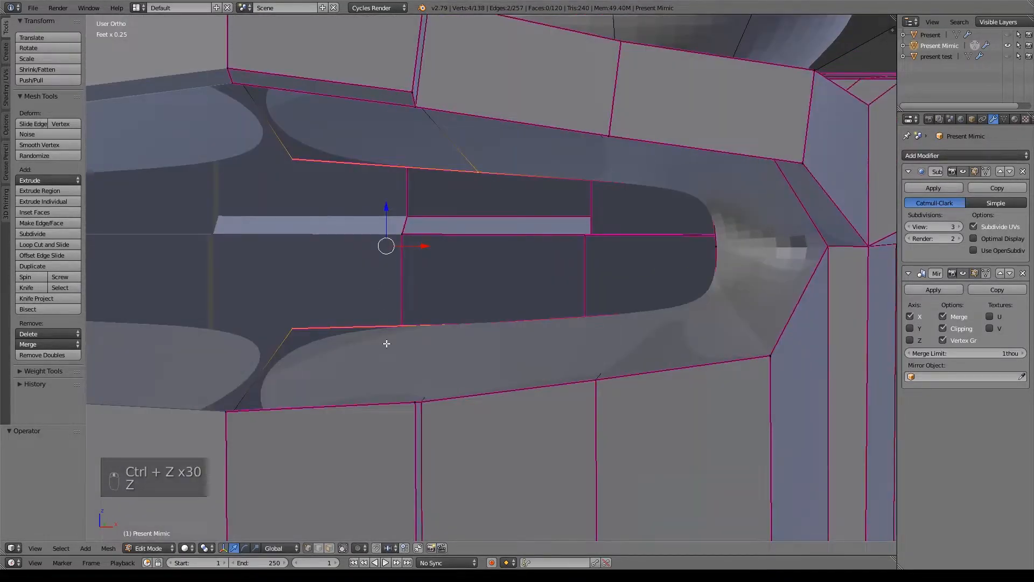
right_click(293, 323)
key(z)
shift+right_click(479, 324)
shift+right_click(478, 177)
shift+right_click(293, 160)
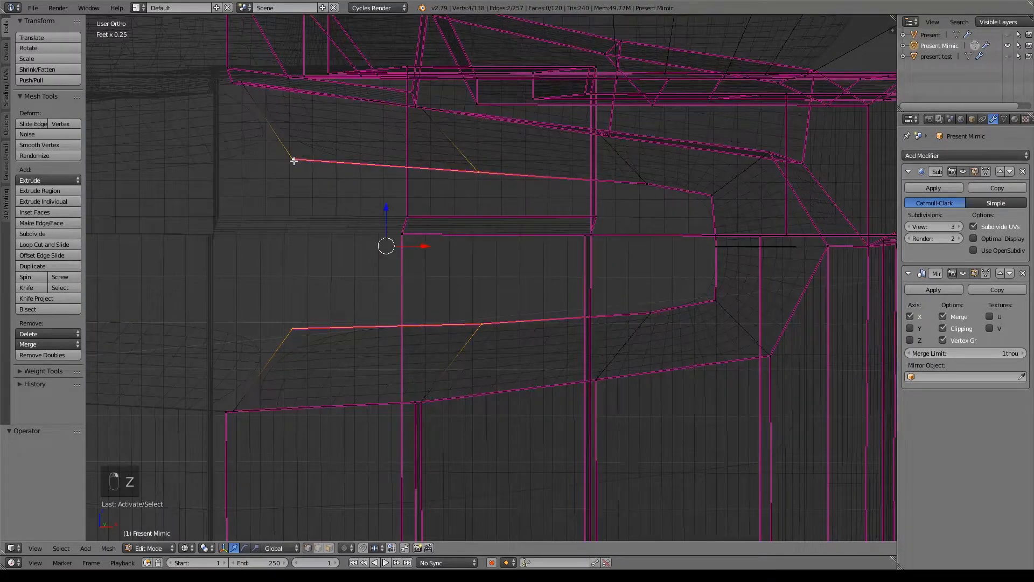
key(f)
- Fill the middle face of the mouth's back wall between the next four upper and lower loop vertices
right_click(482, 323)
shift+right_click(479, 173)
shift+right_click(646, 184)
shift+right_click(649, 309)
key(f)
- Close the outer end of the mouth's back wall with a face from the five remaining loop vertices
right_click(650, 311)
shift+right_click(647, 183)
shift+right_click(712, 195)
shift+right_click(717, 246)
shift+right_click(712, 299)
key(f)
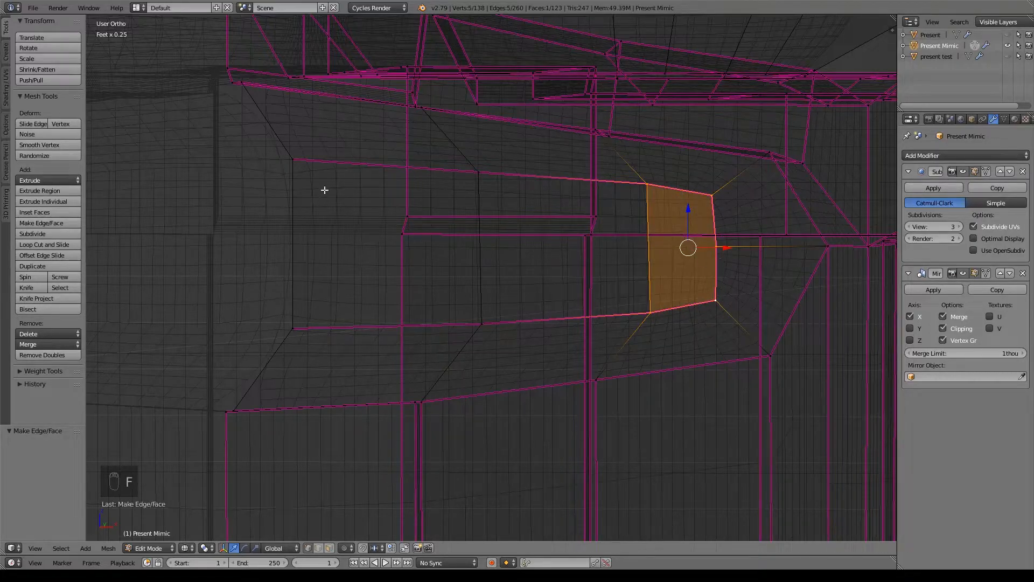
- Subdivide the vertical edge of the mouth's back wall on the mirror centre line with one cut
right_click(293, 171)
shift+right_click(300, 323)
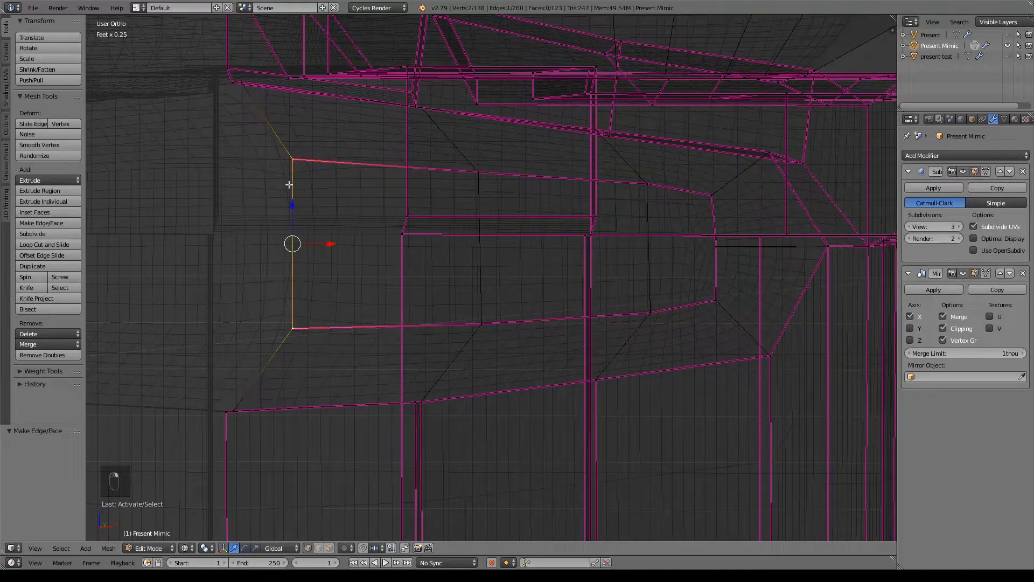
key(w)
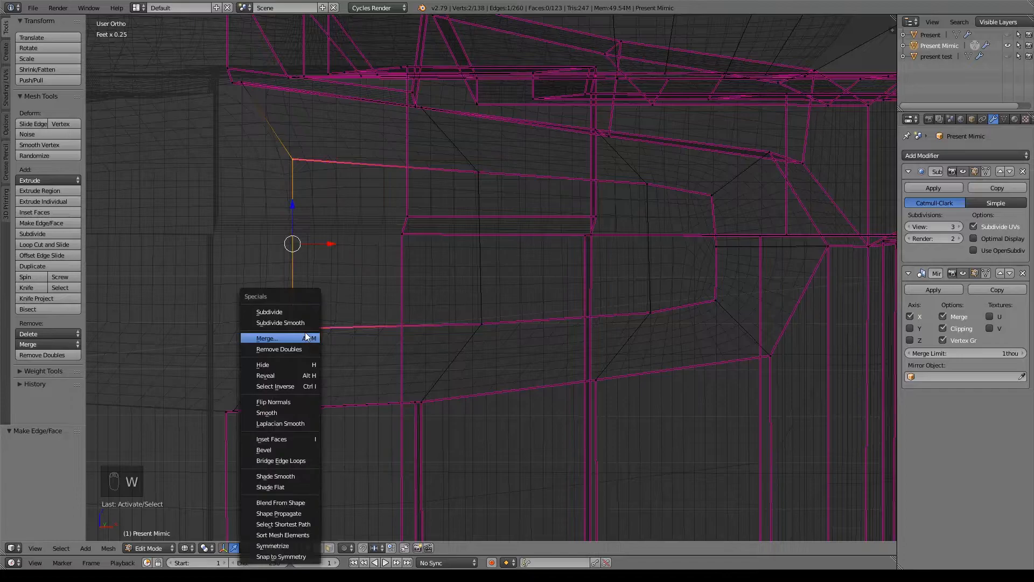
click(291, 312)
- Connect the new centre-line midpoint to the middle vertex at the mouth corner, cutting horizontally across the back wall faces
right_click(292, 243)
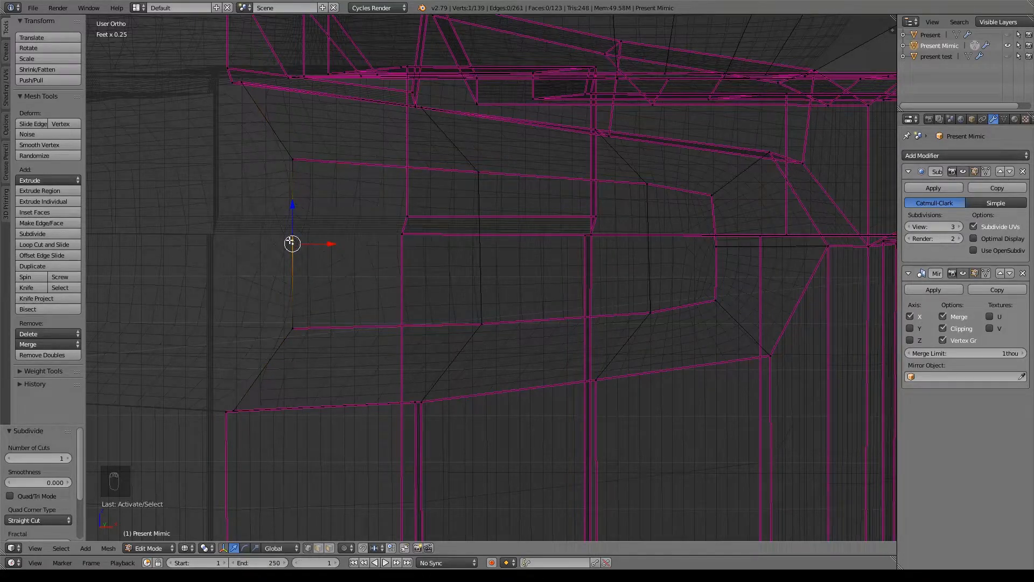
shift+right_click(716, 248)
key(j)
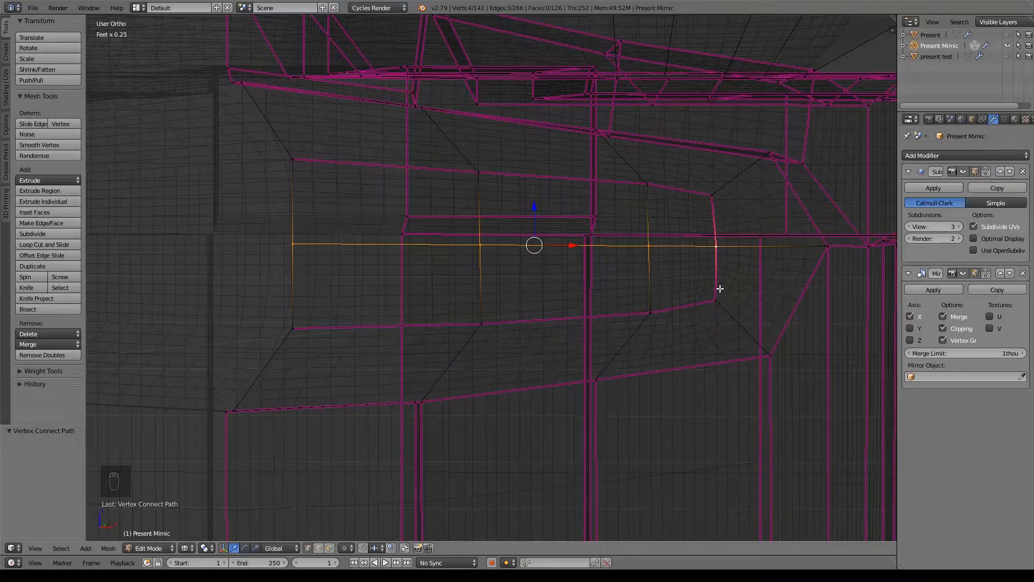
- Box-select the mouth's back wall plus the front lid and box geometry, and adjust their edge crease by a factor of 0.145
shift+middle_drag(491, 361, 505, 361)
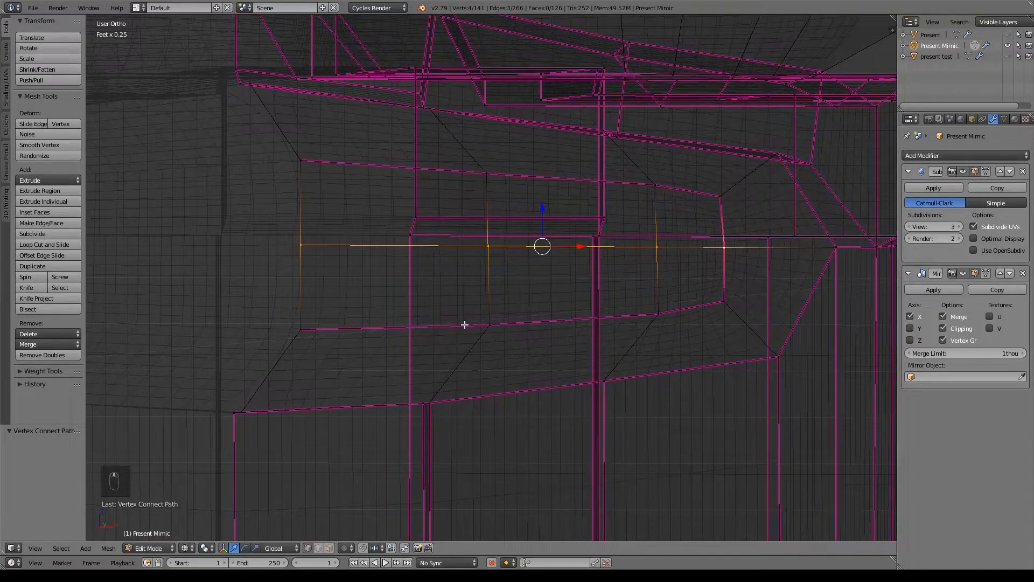
key(KP_1)
scroll(561, 342, up, 2)
key(a)
key(a)
key(b)
drag(265, 154, 827, 418)
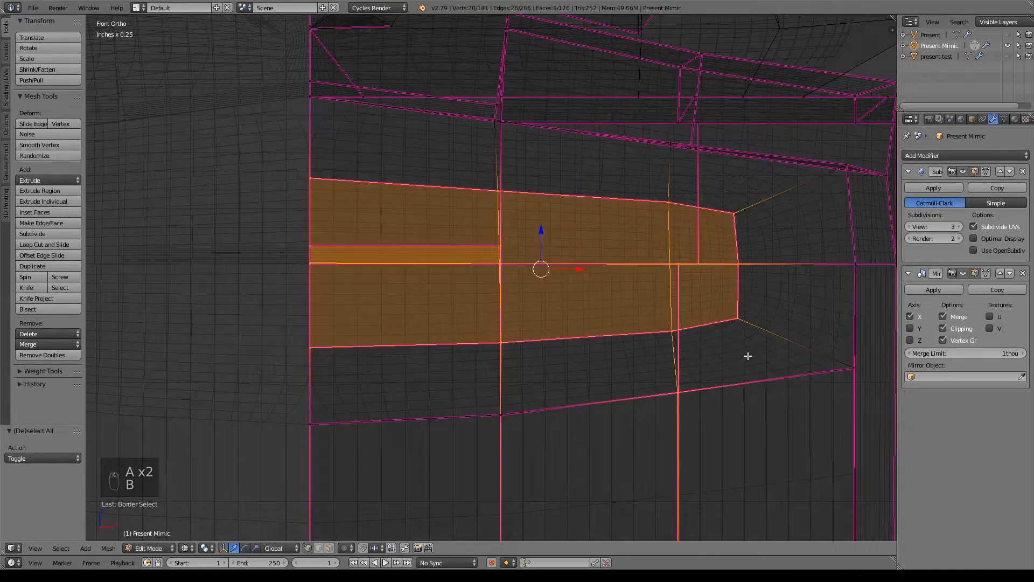
scroll(747, 356, down, 3)
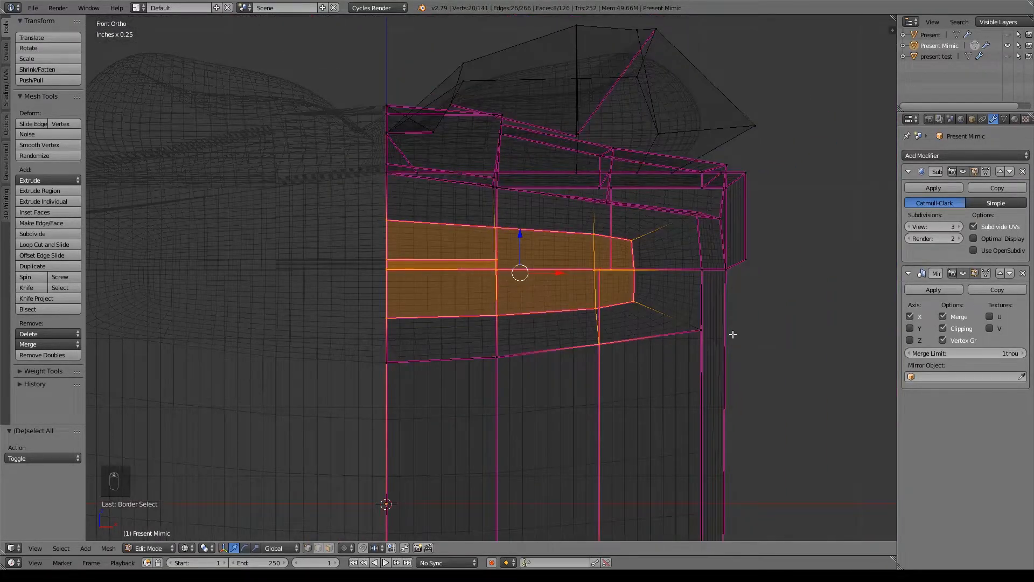
key(KP_3)
key(b)
drag(367, 56, 688, 405)
key(shift+e)
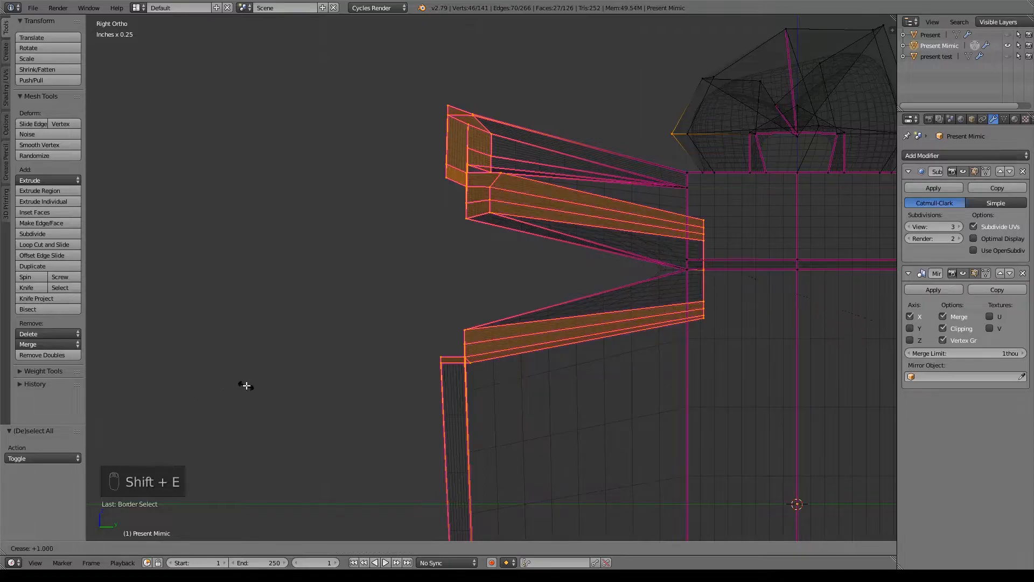
click(819, 305)
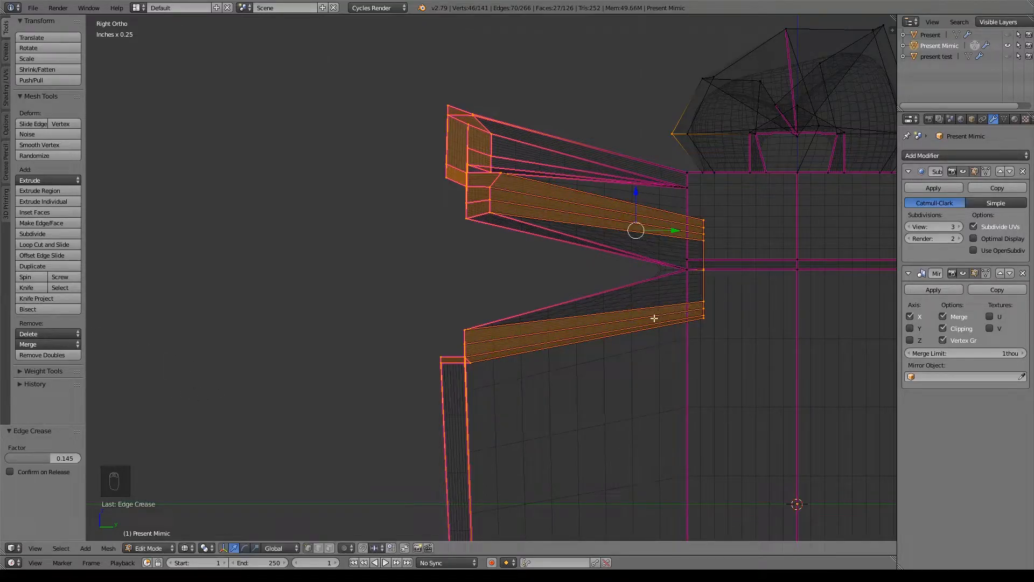
- Push the three inner vertices along the back wall's horizontal midline about 67.6 thou deeper into the mouth along Y
key(z)
mouse_move(638, 303)
middle_down()
mouse_move(729, 485)
mouse_move(700, 377)
mouse_move(732, 300)
mouse_move(703, 303)
middle_up()
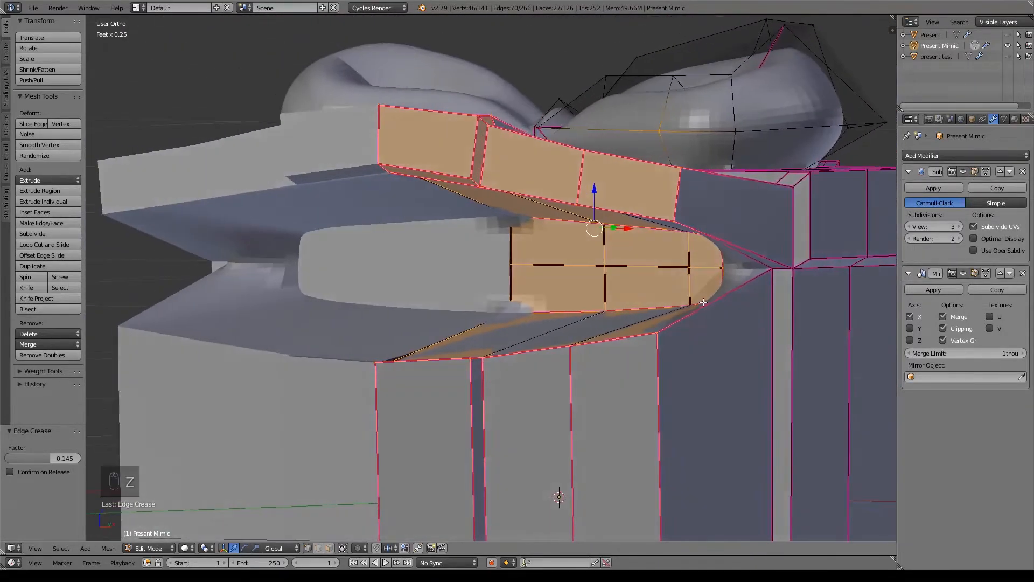
right_click(692, 271)
shift+right_click(606, 266)
shift+right_click(510, 266)
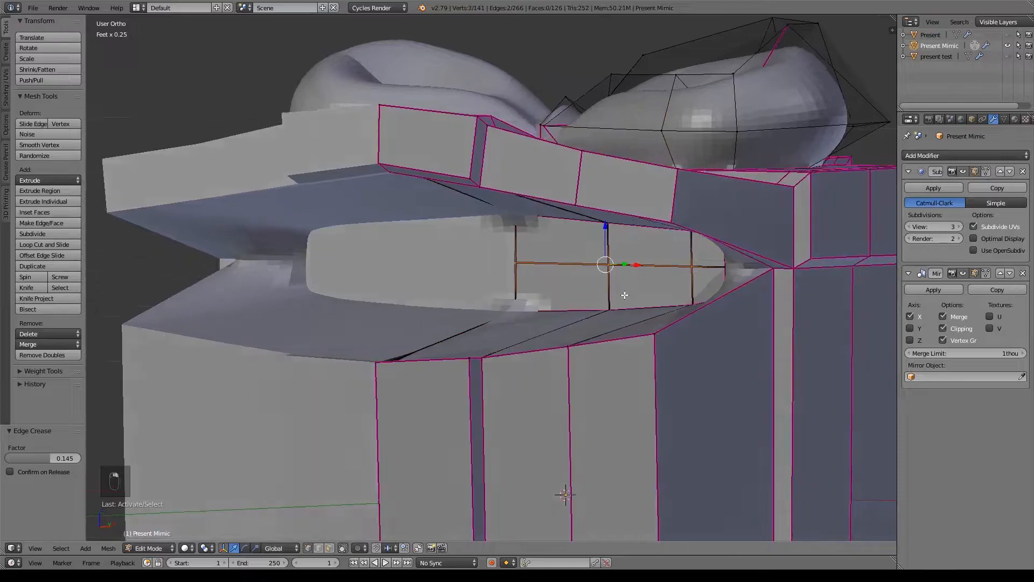
middle_drag(510, 266, 678, 264)
key(g)
key(y)
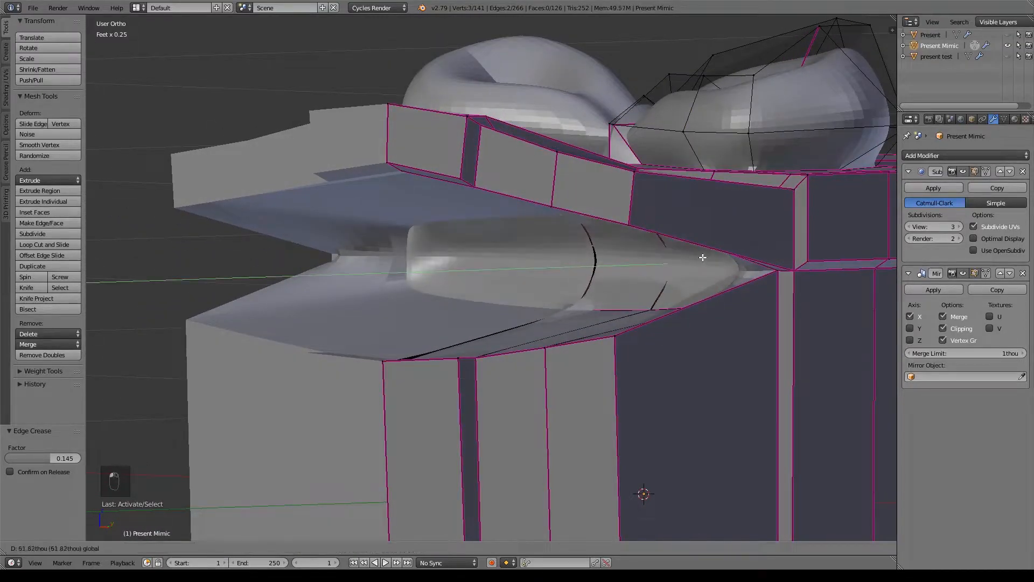
click(703, 258)
- Select the edge loop running along the mirror centre line and crease it with a factor of 1.000
middle_drag(702, 257, 649, 303)
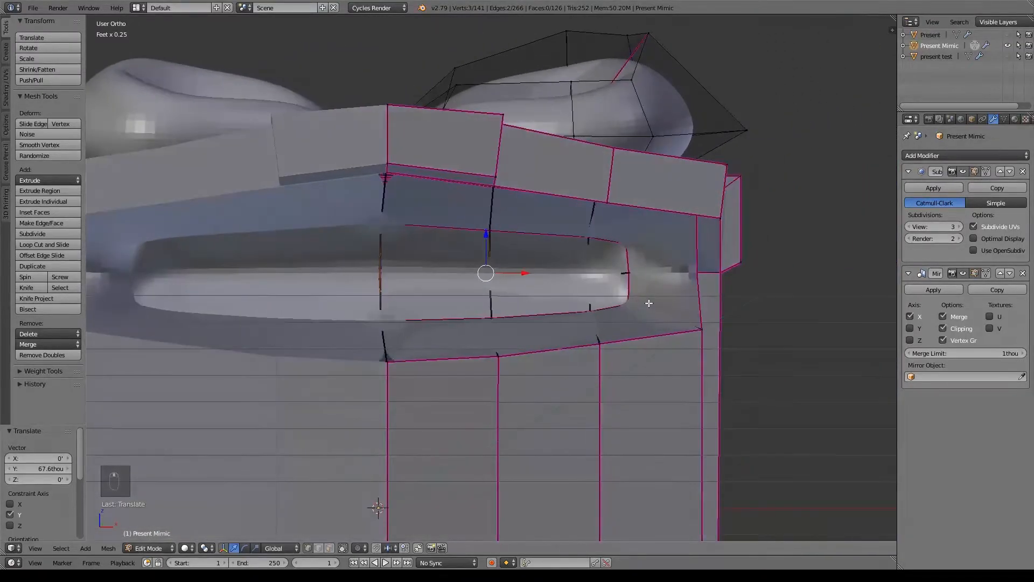
scroll(685, 346, down, 5)
key(Tab)
middle_drag(693, 354, 585, 368)
scroll(535, 317, up, 4)
key(Tab)
scroll(589, 376, up, 3)
shift+middle_drag(658, 423, 538, 372)
alt+right_click(523, 393)
middle_drag(628, 393, 731, 336)
key(shift+e)
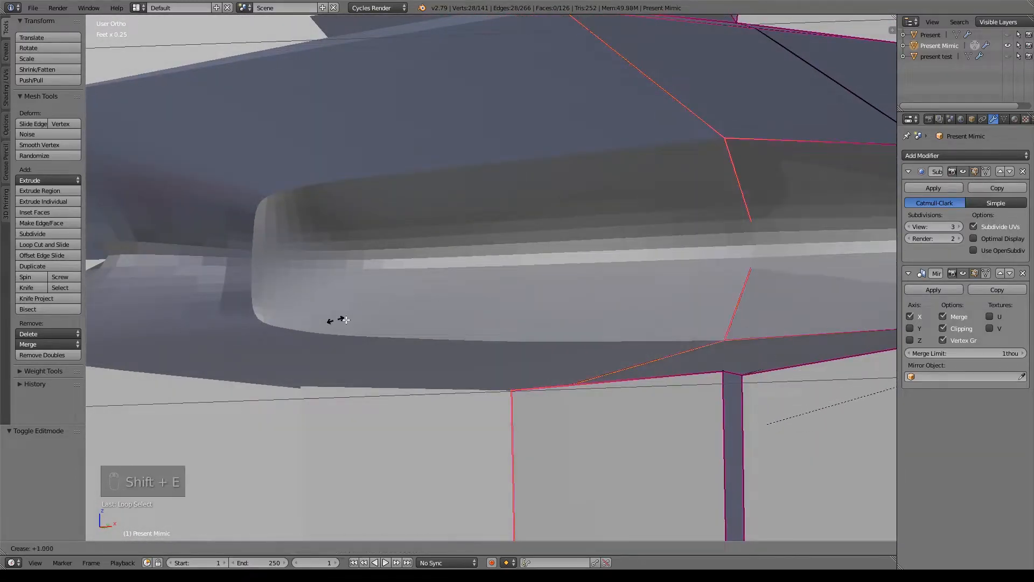
click(752, 372)
scroll(723, 470, down, 4)
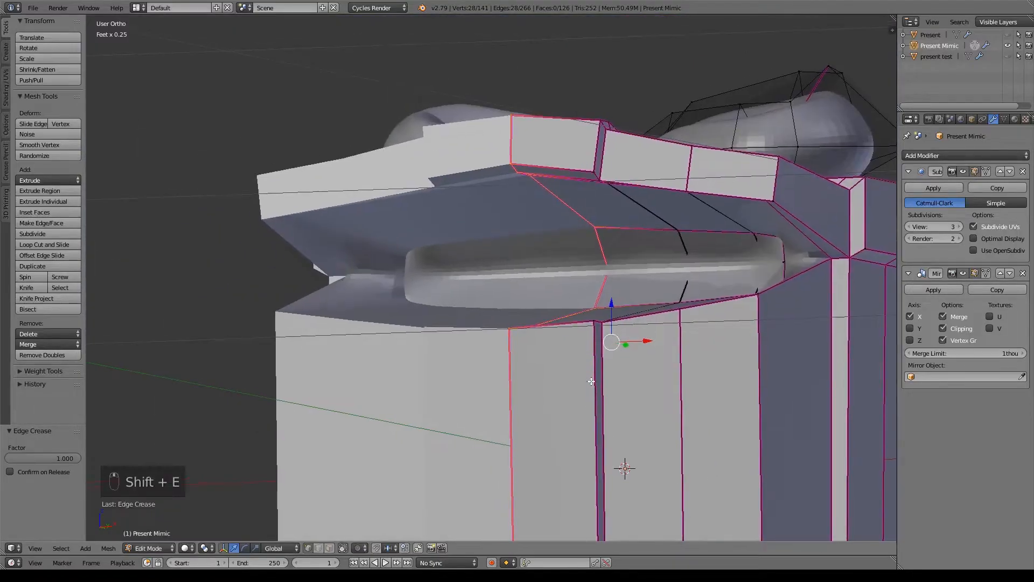
- Return to object mode and add a UV sphere as a separate mesh object
key(Tab)
middle_drag(591, 380, 612, 357)
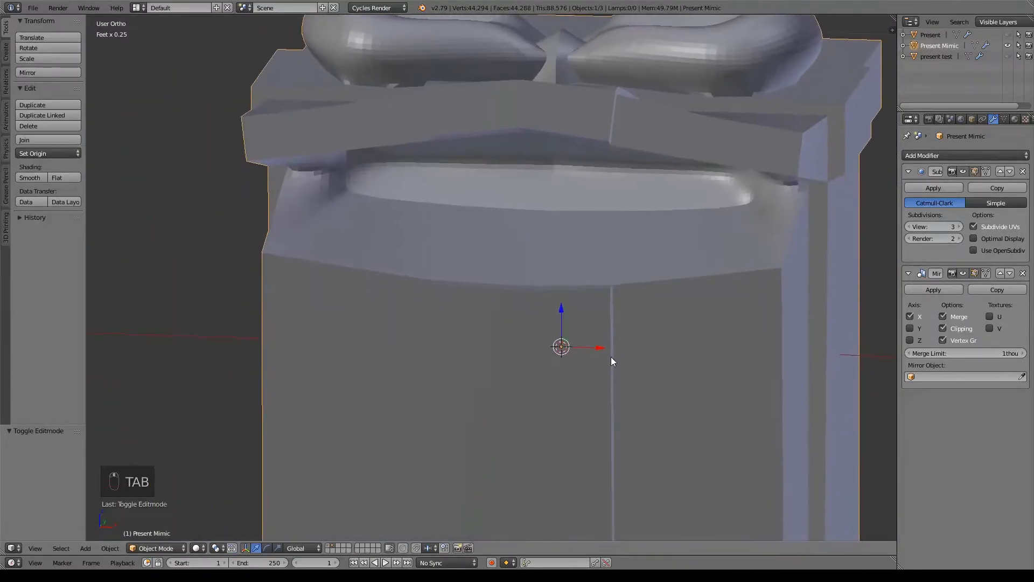
scroll(611, 358, down, 4)
middle_drag(351, 305, 610, 316)
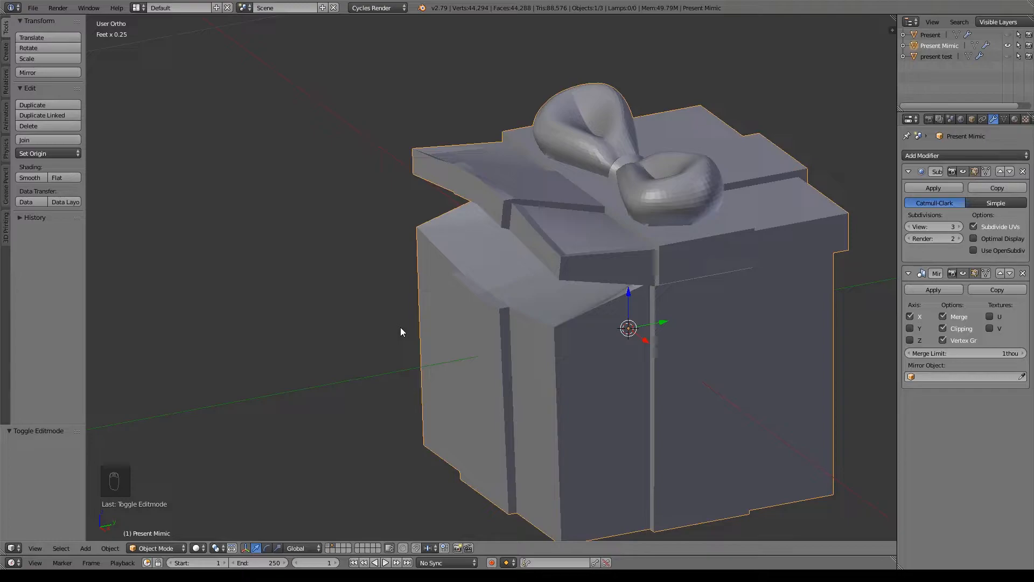
key(shift+e)
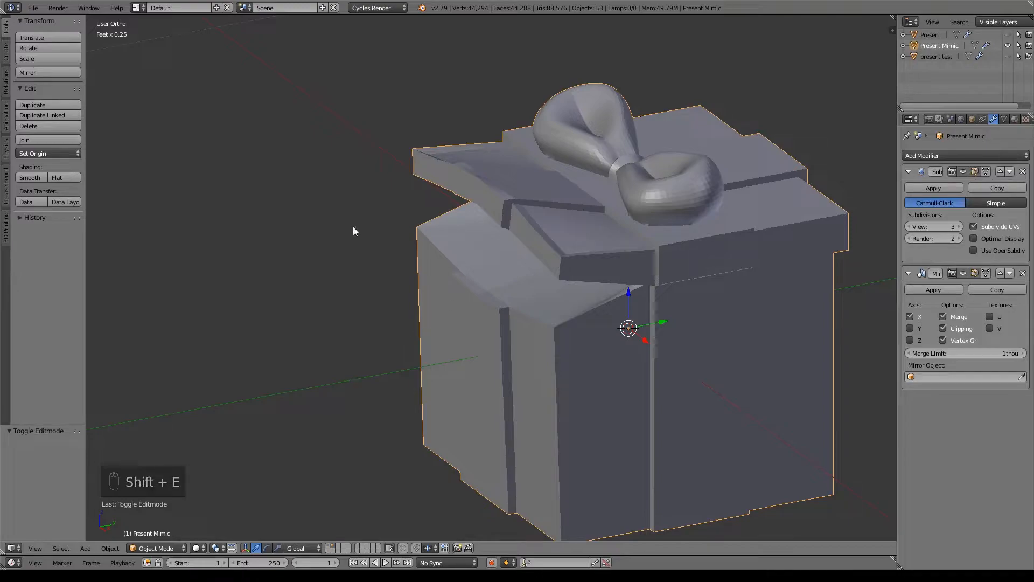
key(shift+a)
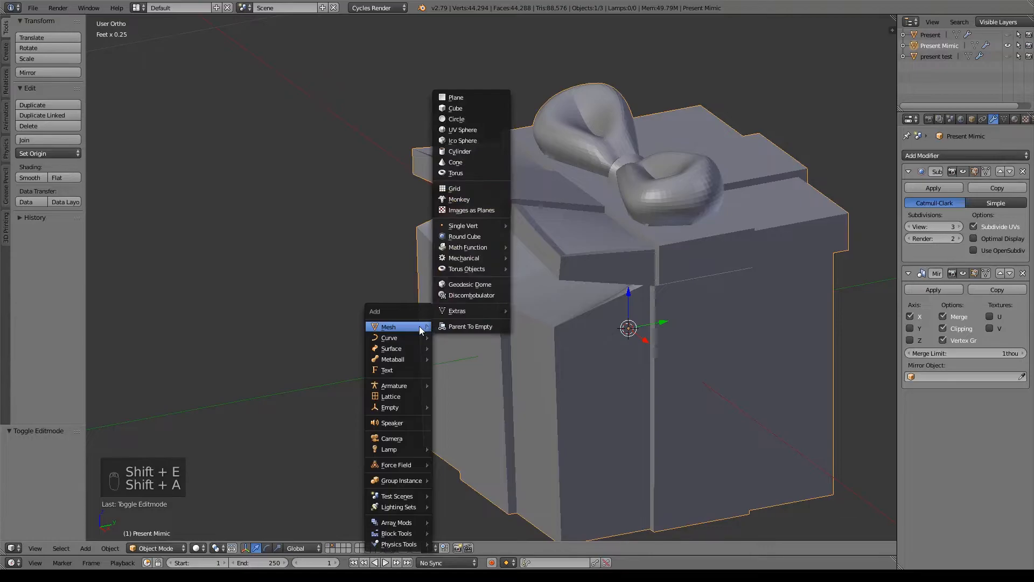
click(468, 130)
- Align the new UV sphere to the front view so that its pole faces forward
key(KP_1)
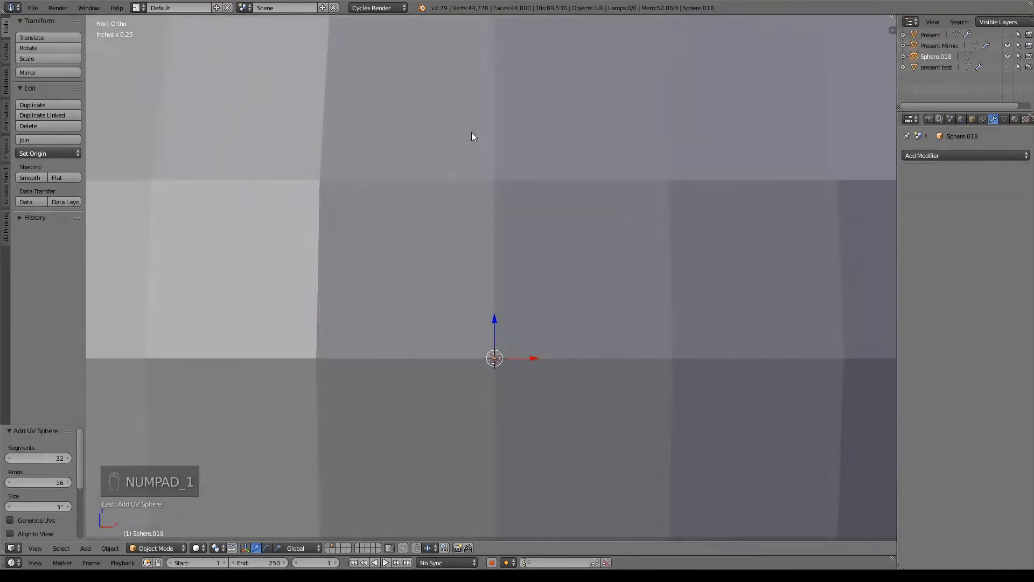
scroll(489, 180, down, 5)
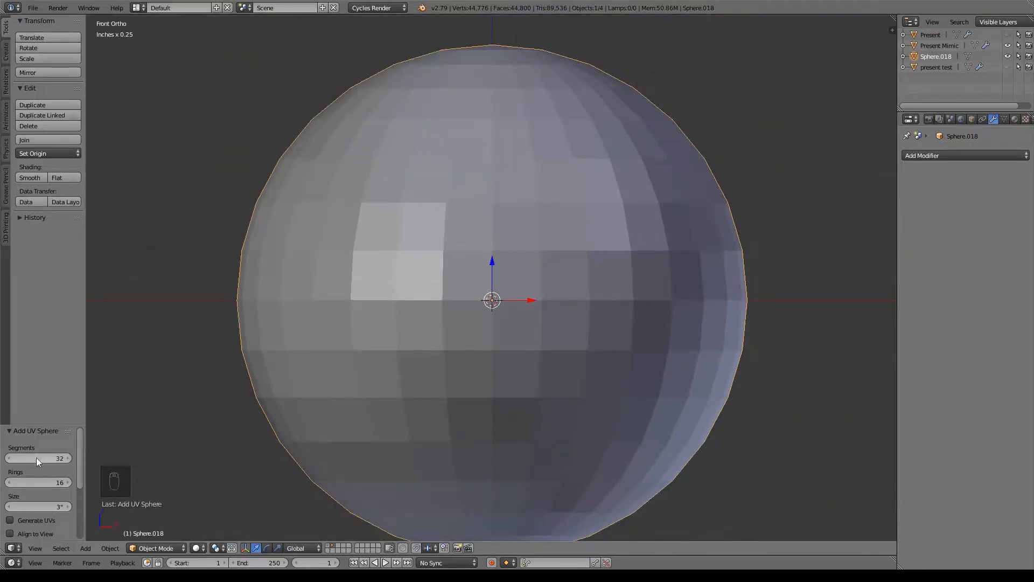
drag(45, 425, 32, 285)
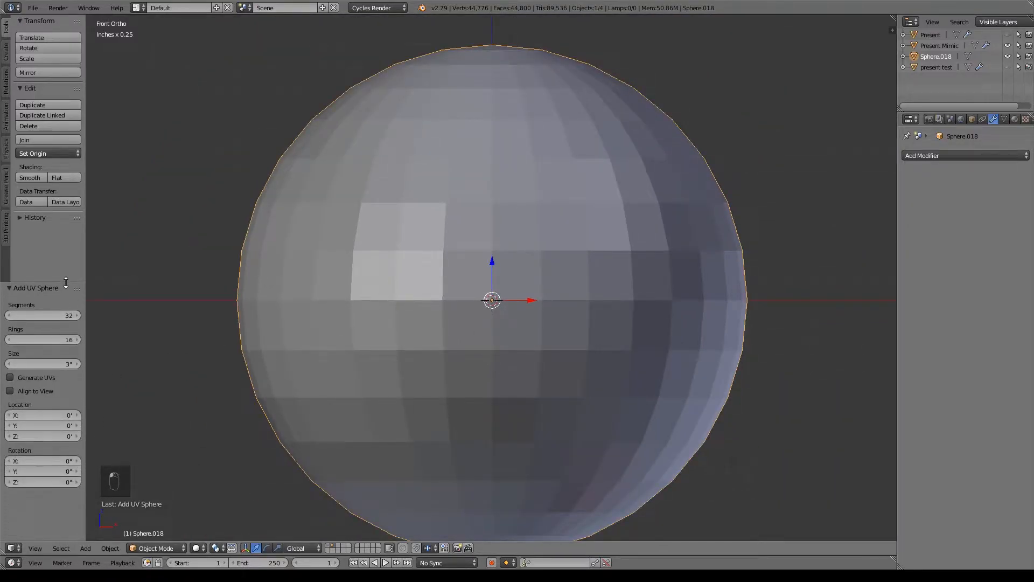
click(9, 390)
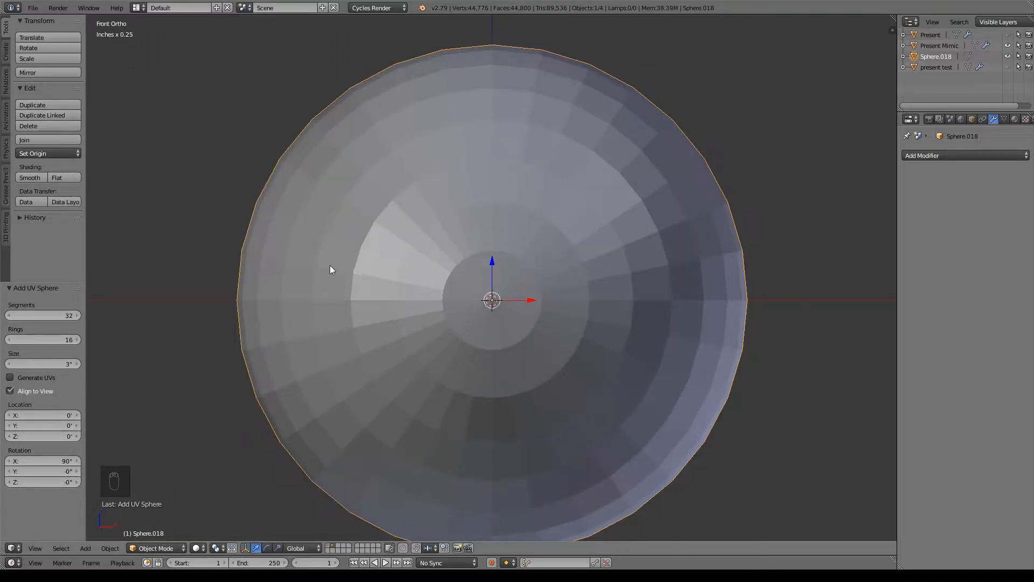
- Scale the new sphere down to about bow-knot size and raise it about 634 thou to the bow on top of the box
key(KP_3)
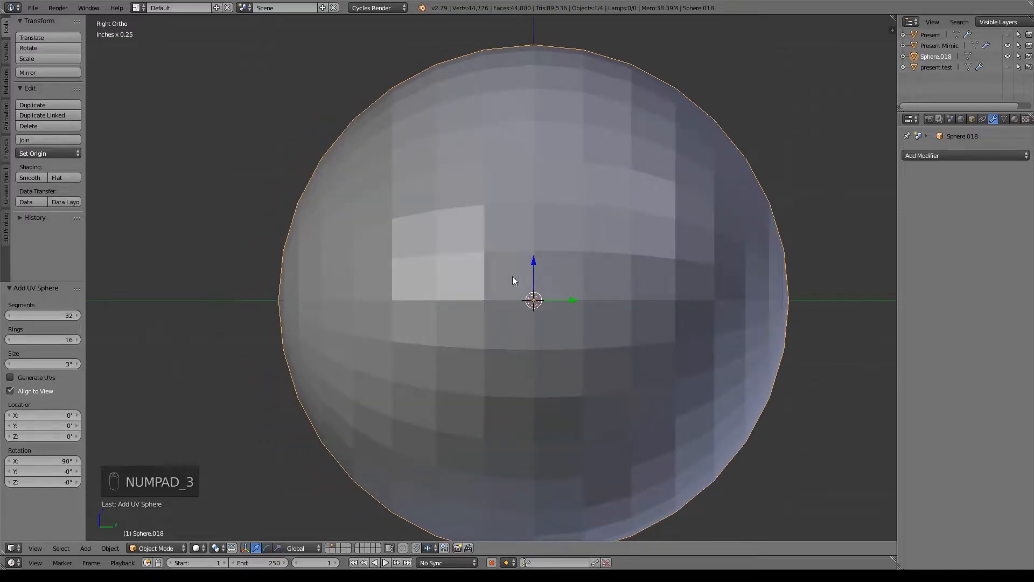
shift+middle_drag(512, 277, 431, 350)
key(s)
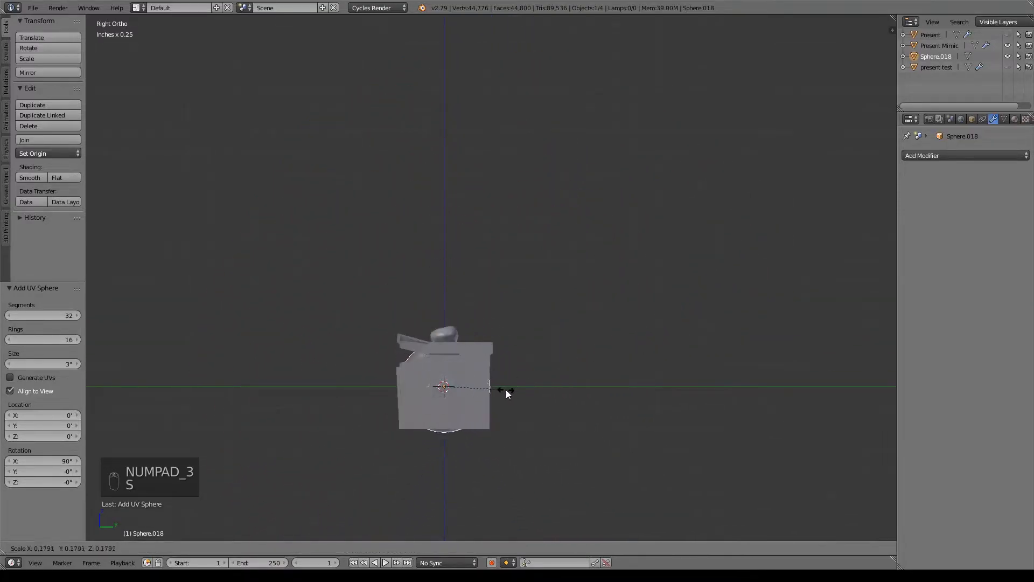
click(477, 398)
key(g)
click(455, 340)
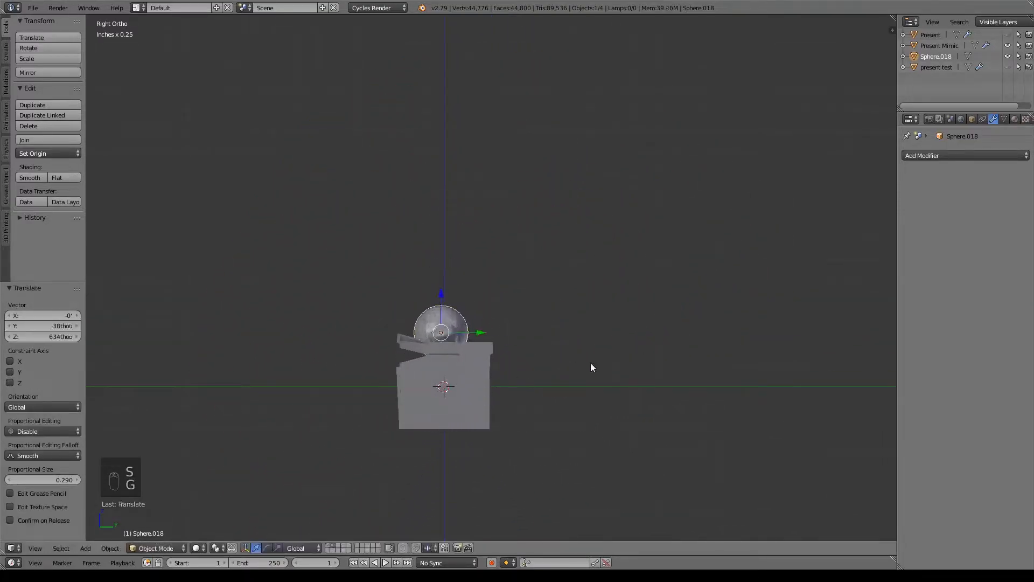
key(s)
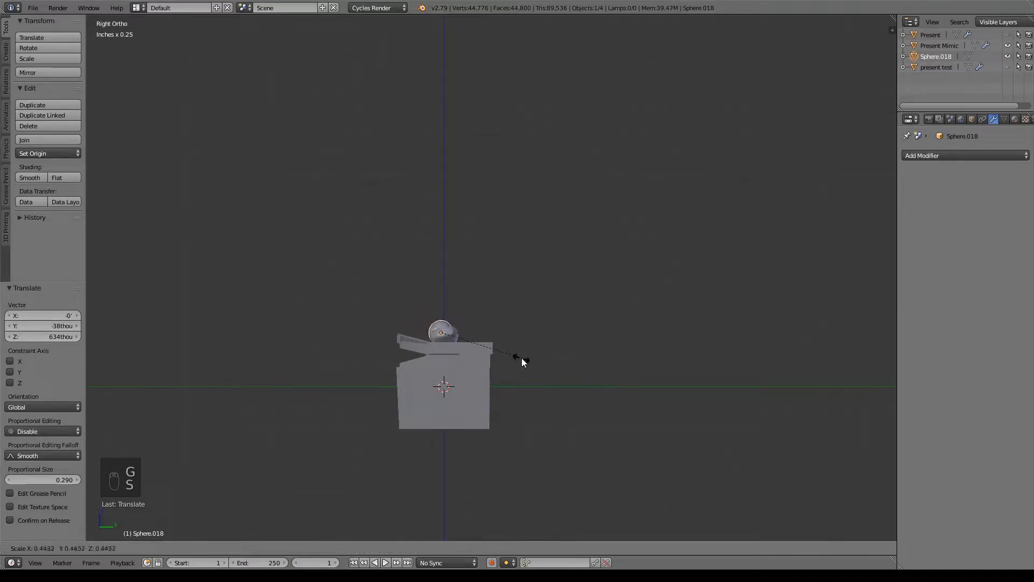
click(521, 360)
- Move the sphere about 274 thou along X and 5 thou up along Z into the opening of the +X bow loop
key(KP_1)
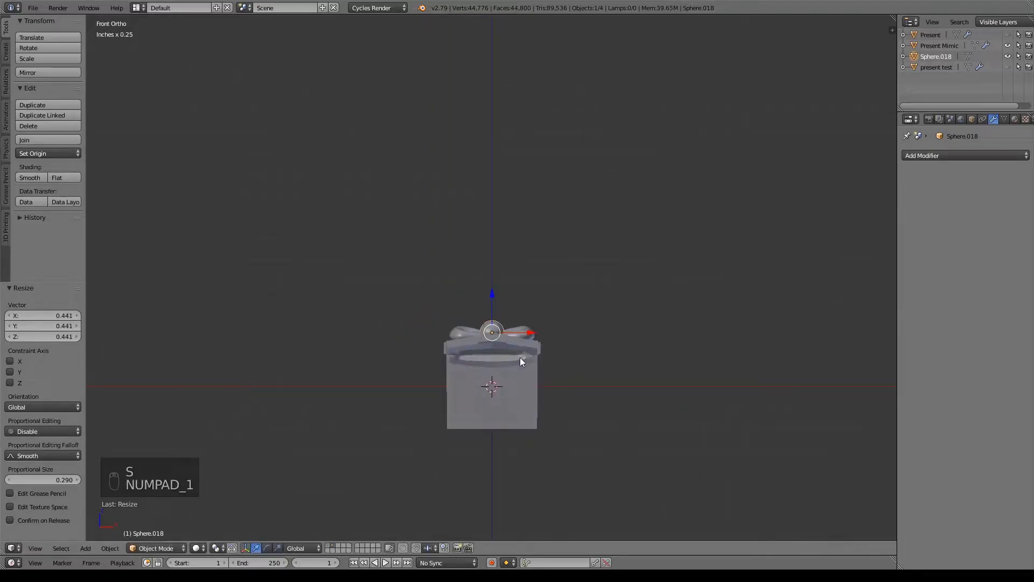
scroll(520, 357, up, 8)
shift+middle_drag(488, 331, 537, 266)
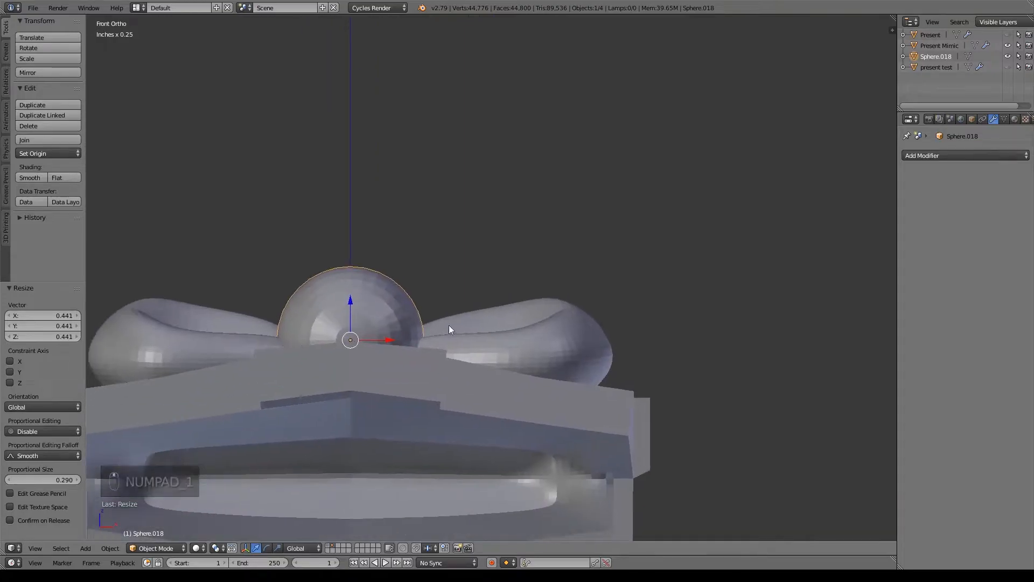
key(g)
click(531, 341)
- Shift the sphere about 15.2 thou along Y so it sits deeper inside the bow loop
scroll(674, 354, up, 4)
key(KP_3)
key(KP_Decimal)
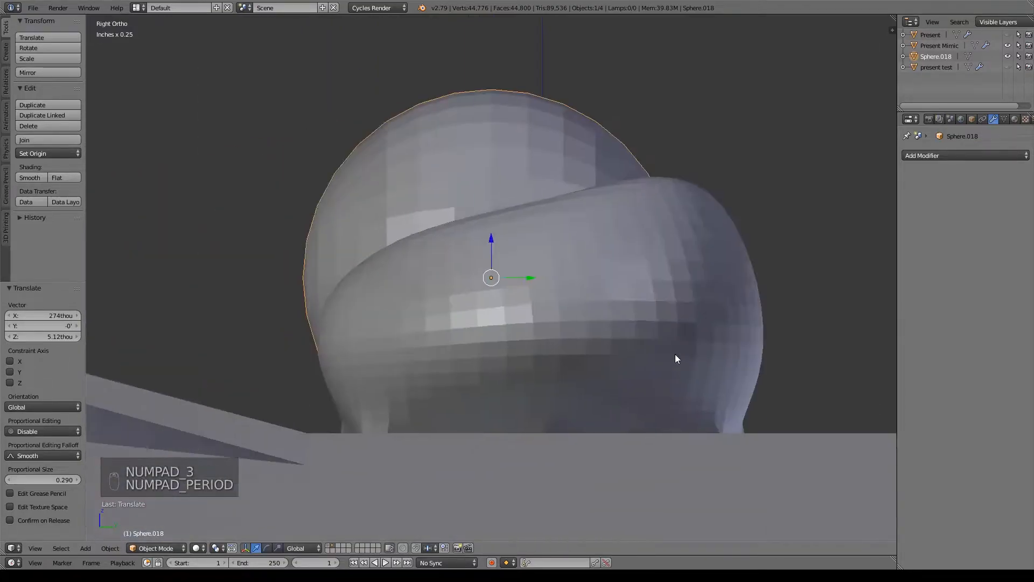
key(g)
click(553, 279)
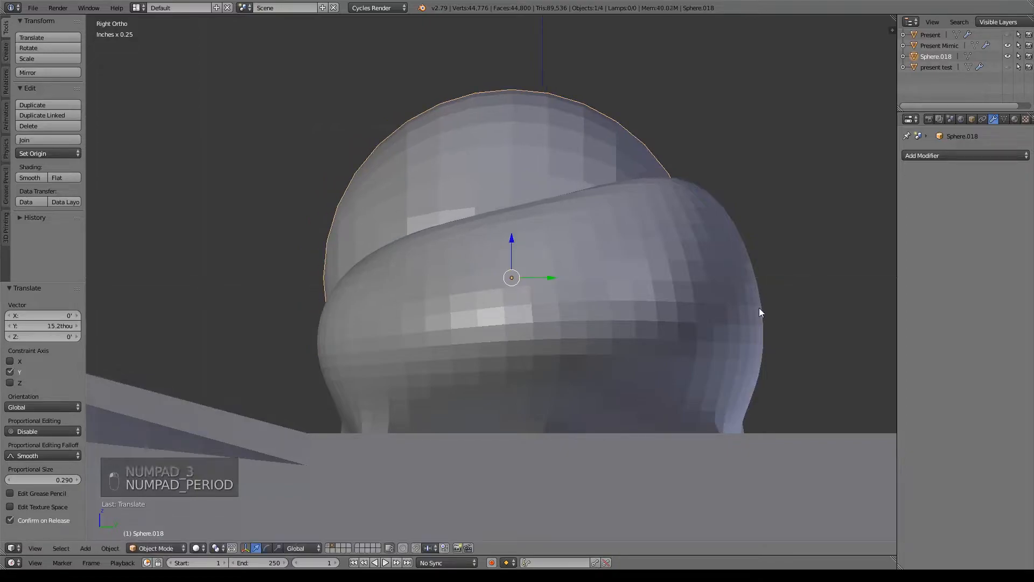
- Scale the sphere to about 0.761 and tilt it about 33.6° in the side view
key(s)
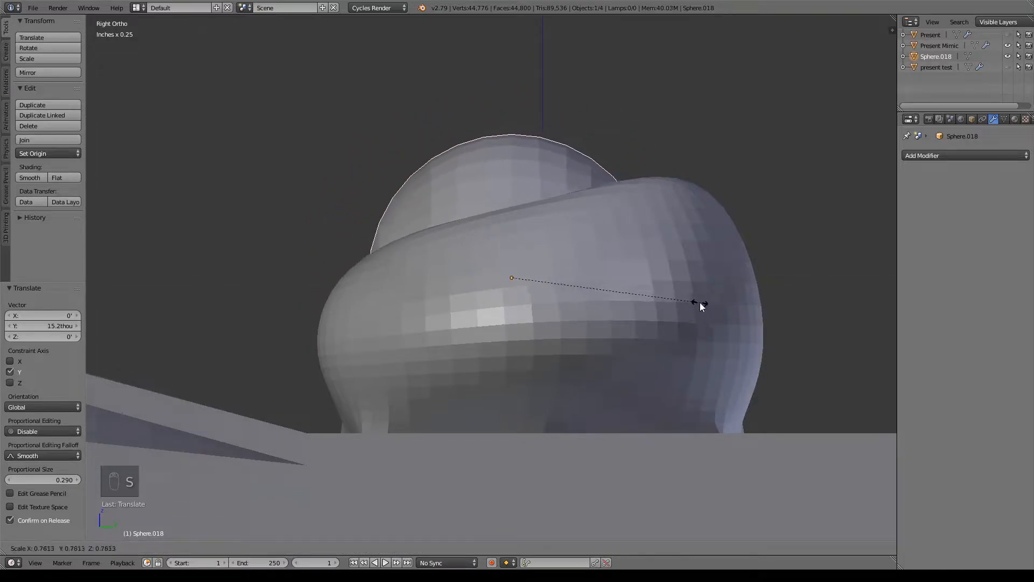
click(700, 302)
shift+middle_drag(650, 289, 646, 327)
key(r)
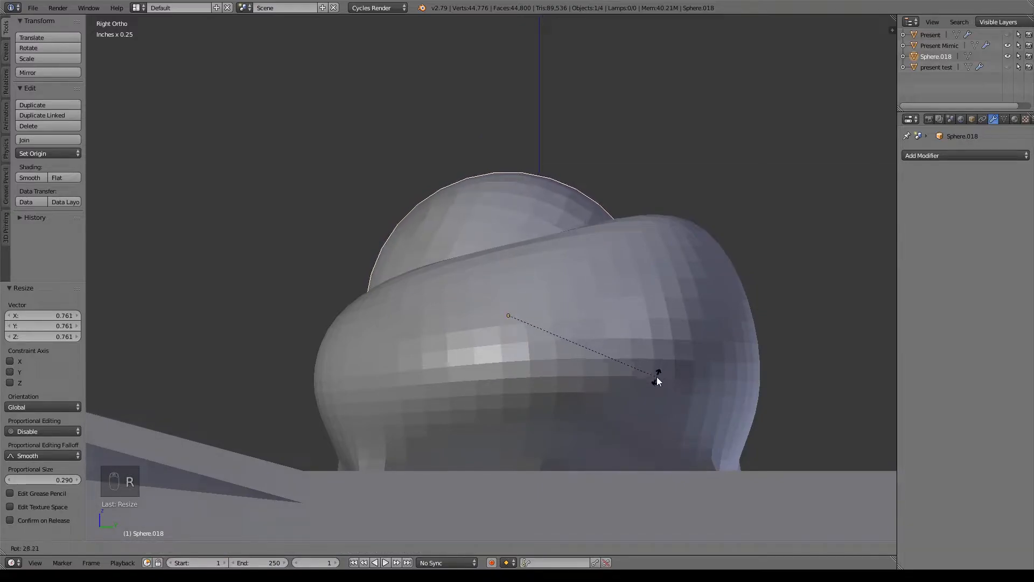
click(653, 392)
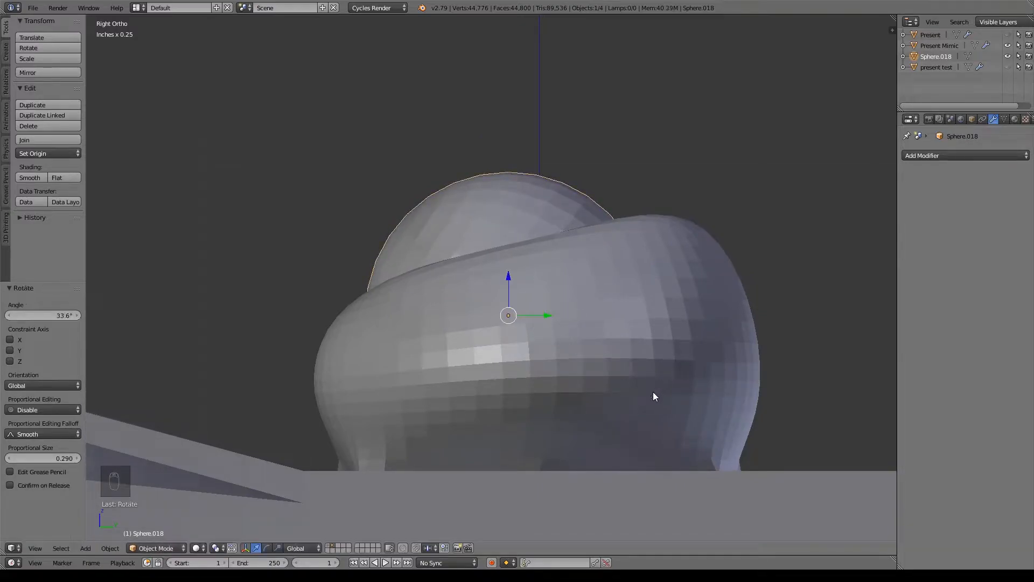
- Fine-tune the sphere's tilt in the side view with a further rotation of about 2.76°
middle_drag(630, 386, 517, 345)
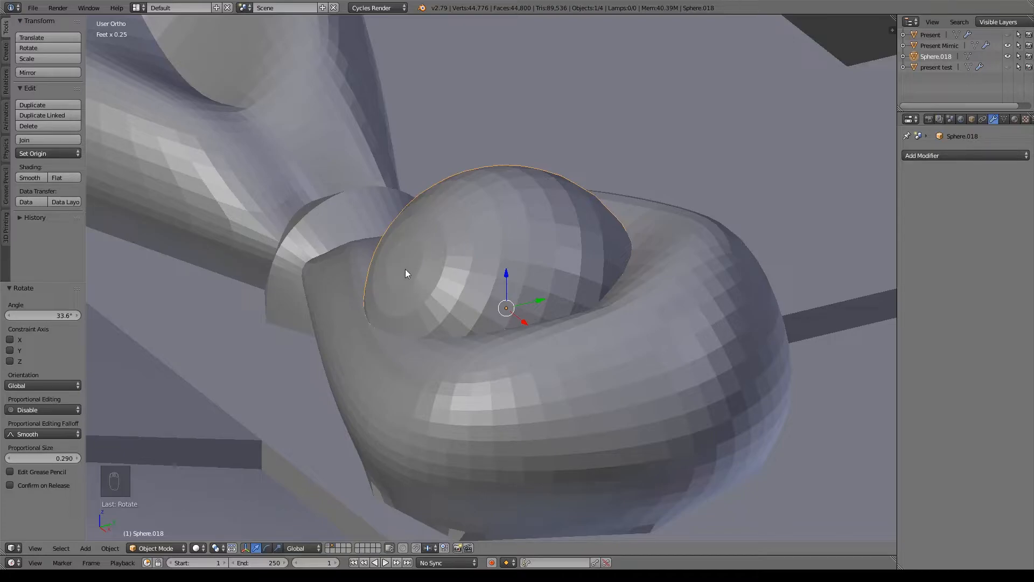
middle_drag(406, 256, 538, 290)
key(KP_3)
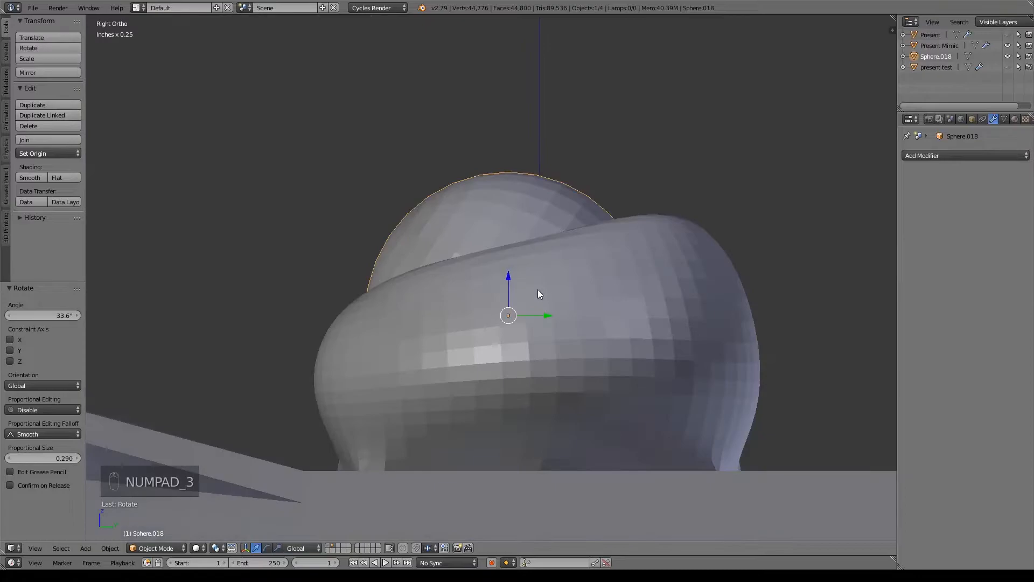
key(r)
middle_drag(522, 305, 505, 341)
- Edit the Present Mimic mesh and move the loop's three upper back vertices about -89.8 thou along Y and 99 thou up along Z
right_click(611, 377)
scroll(790, 365, down, 4)
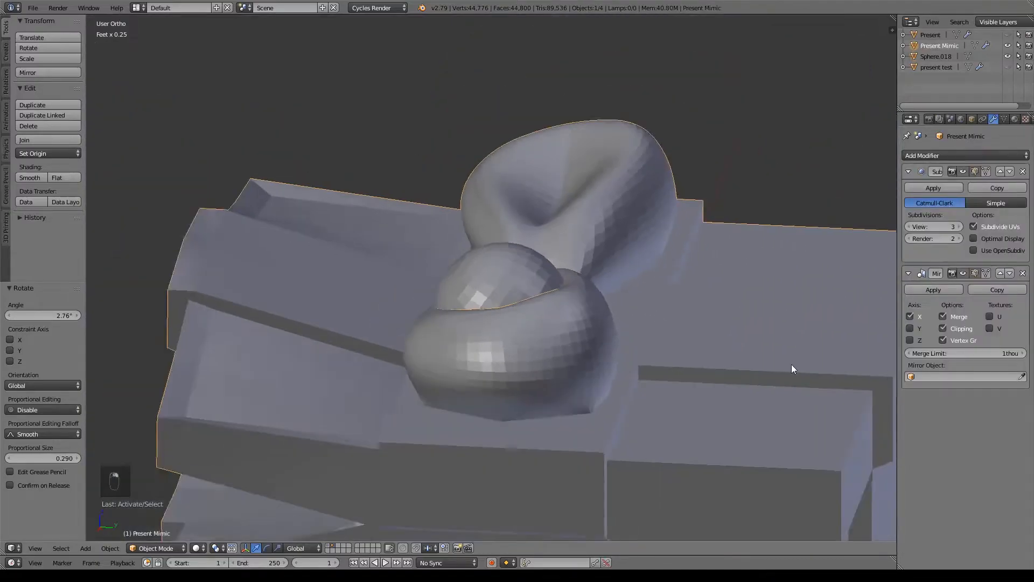
scroll(790, 365, down, 1)
key(Tab)
scroll(609, 432, up, 5)
right_click(693, 271)
shift+right_click(720, 218)
shift+right_click(618, 205)
key(KP_3)
key(g)
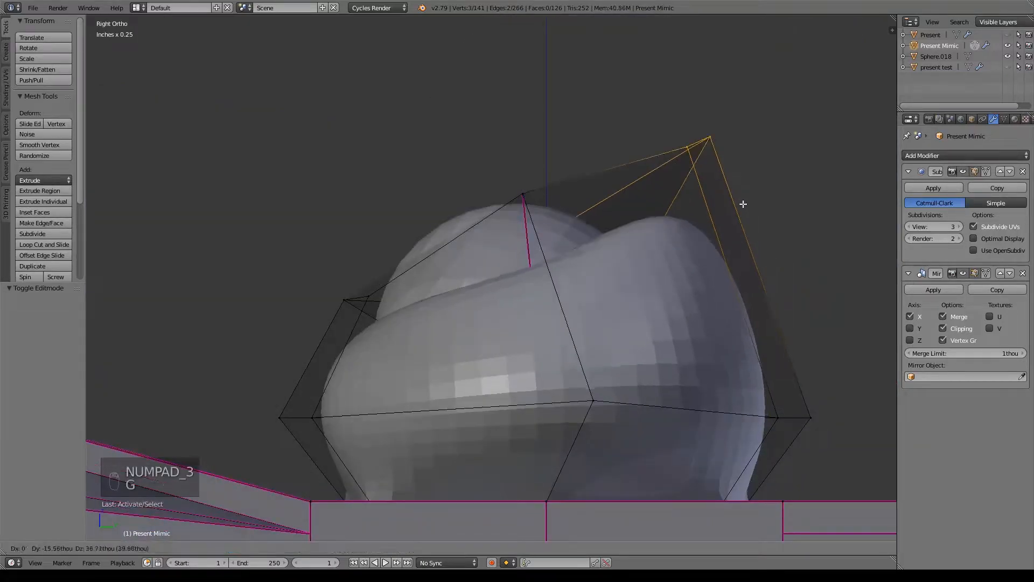
click(647, 125)
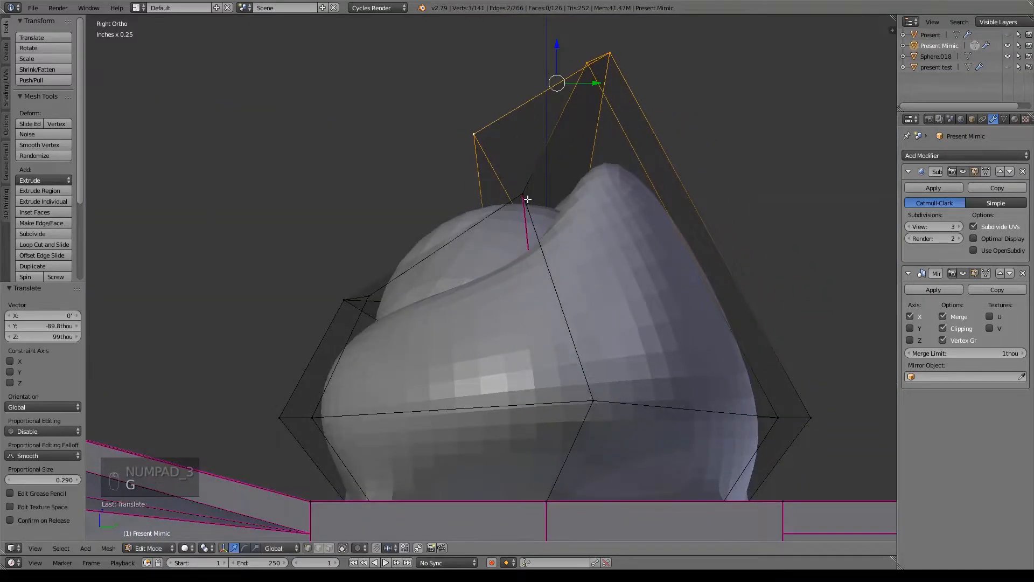
- Move the vertex at the outer corner of the loop's opening about -57.9 thou along Y and -23.1 thou along Z
right_click(523, 195)
key(g)
click(461, 237)
- Reshape the upper lid in front view, raising its outer vertex inward and moving the middle one about -45.5 thou and the inner one 55.1 thou along X
middle_drag(532, 144, 643, 212)
key(KP_1)
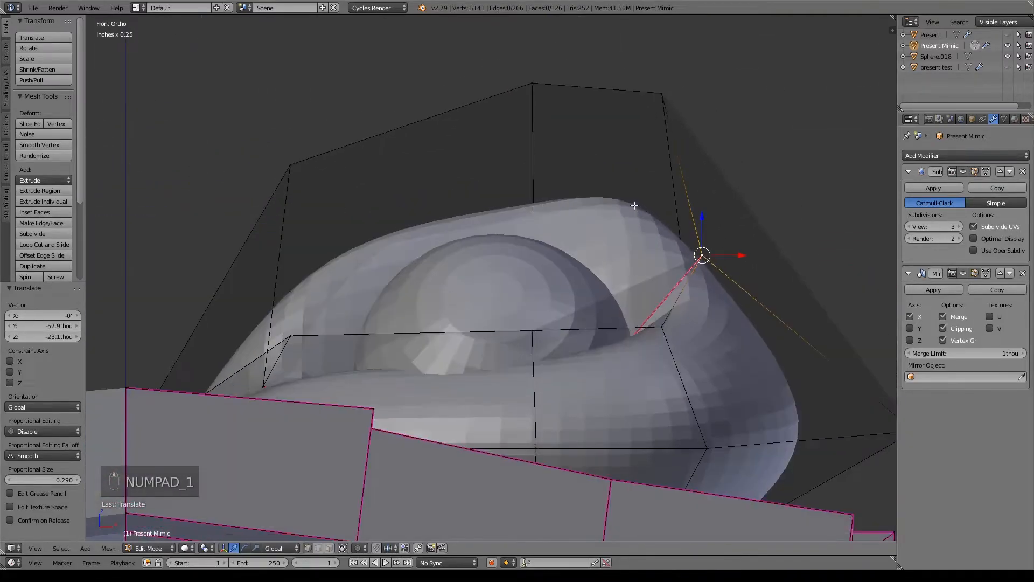
right_click(704, 117)
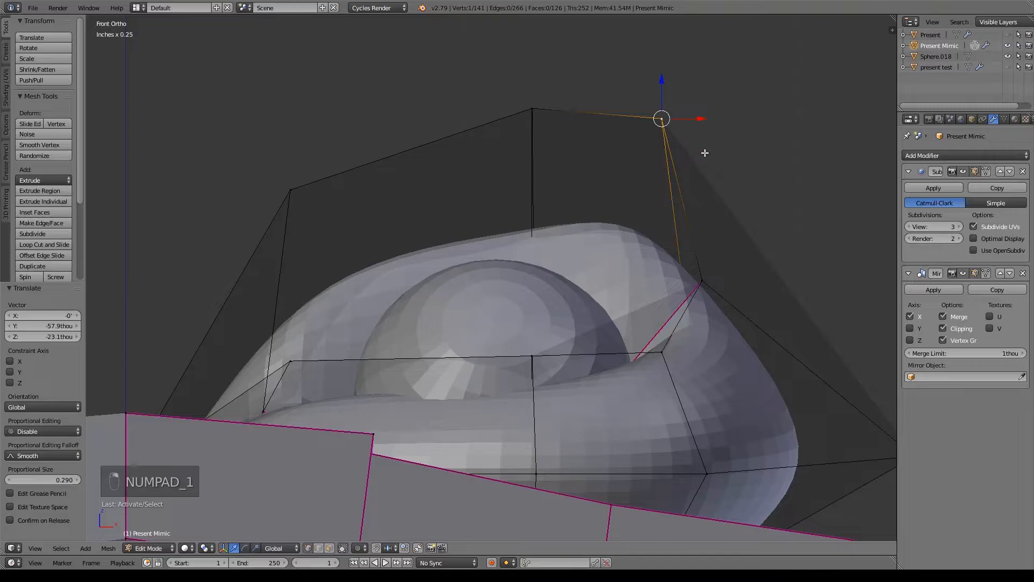
key(g)
click(661, 127)
key(g)
click(477, 134)
right_click(291, 188)
key(g)
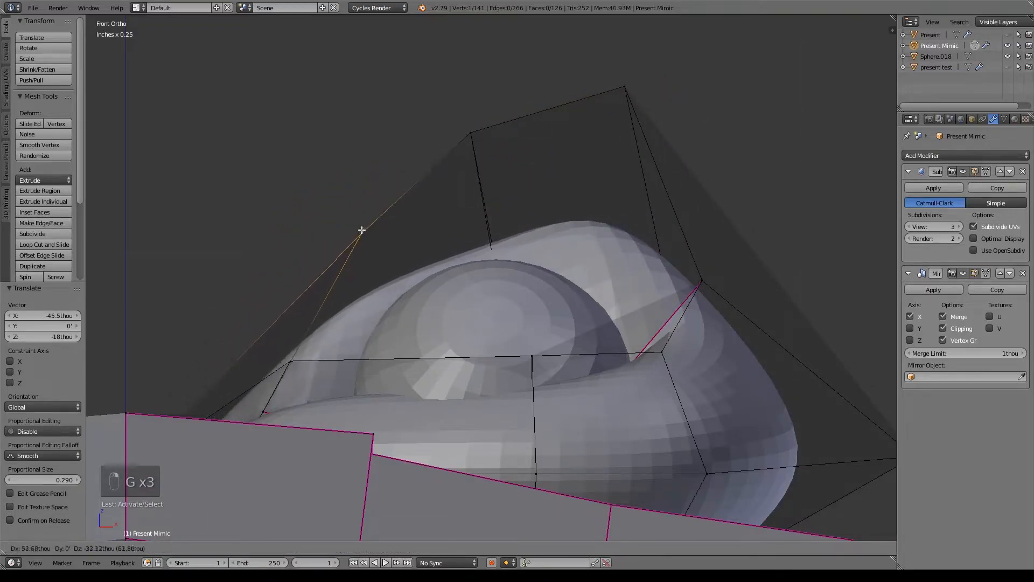
click(365, 223)
- Pull the outer corner vertex of the eye opening slightly inward toward the sphere along X
key(KP_1)
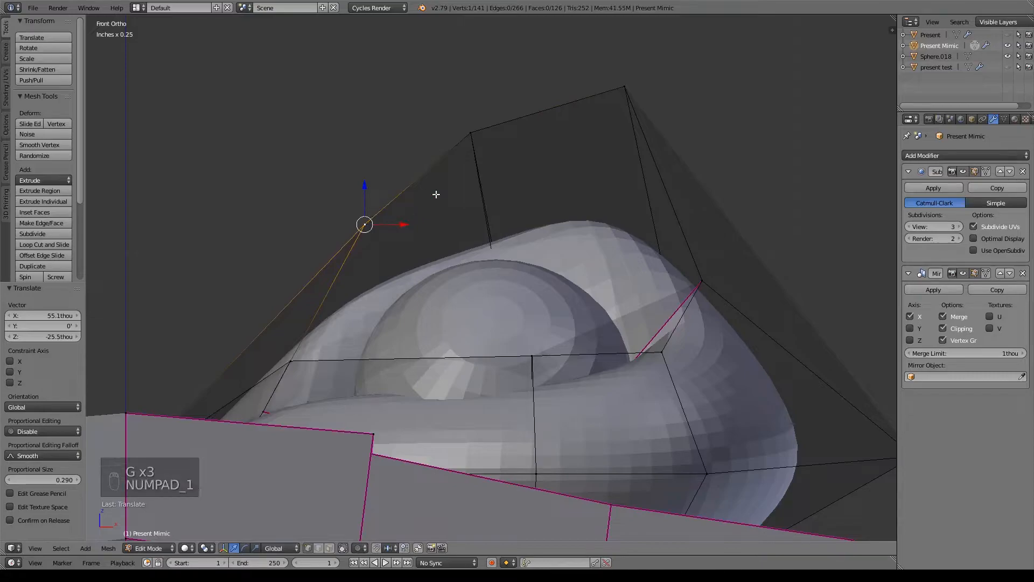
shift+middle_drag(421, 192, 439, 205)
right_click(724, 275)
drag(755, 297, 723, 295)
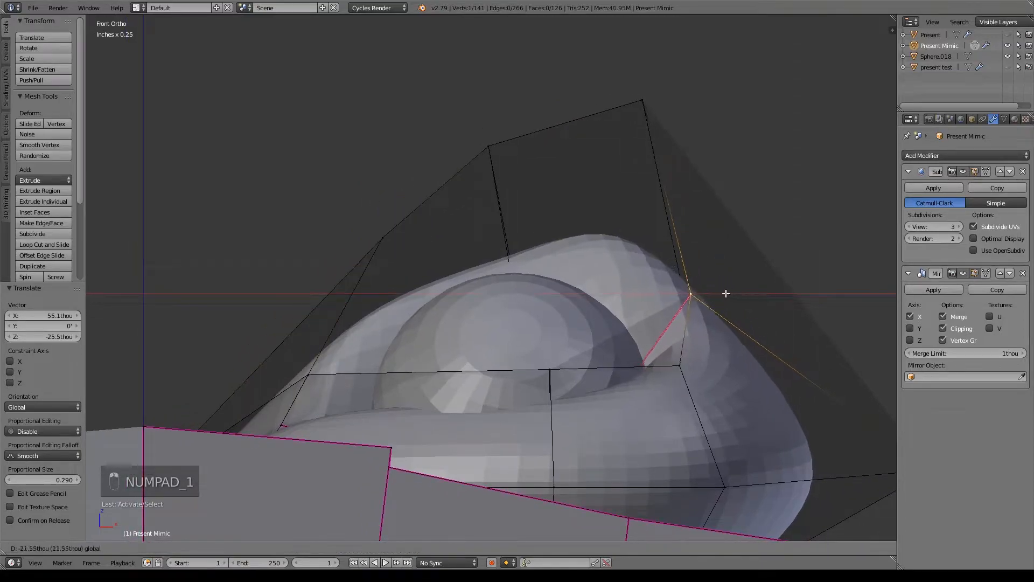
- Tighten the lower lid around the sphere, moving its outer vertex about -24.3 thou along X, its middle one -25.5 thou along Z and its inner one 37.9 thou along X
right_click(680, 365)
key(g)
click(615, 398)
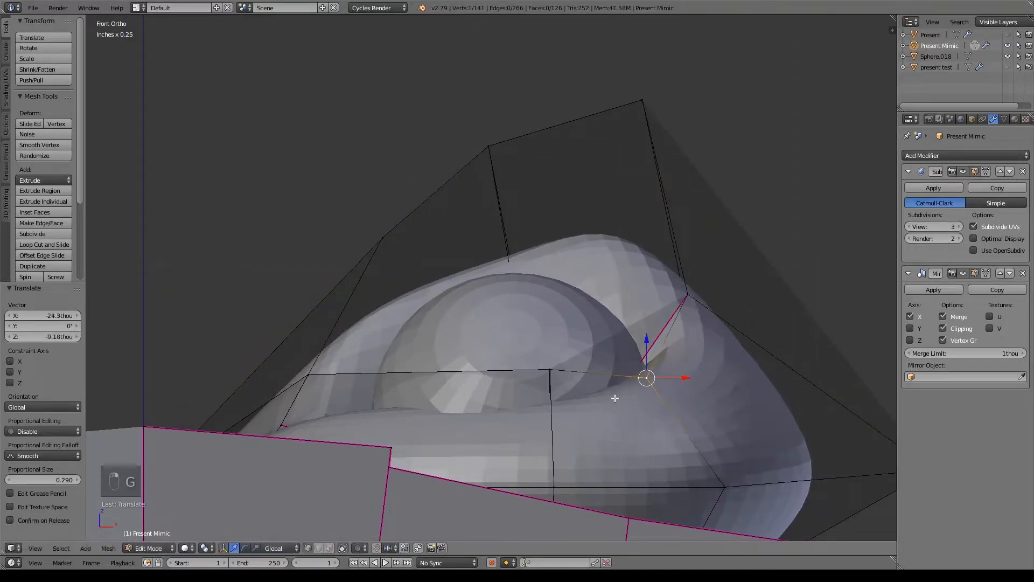
key(g)
click(541, 403)
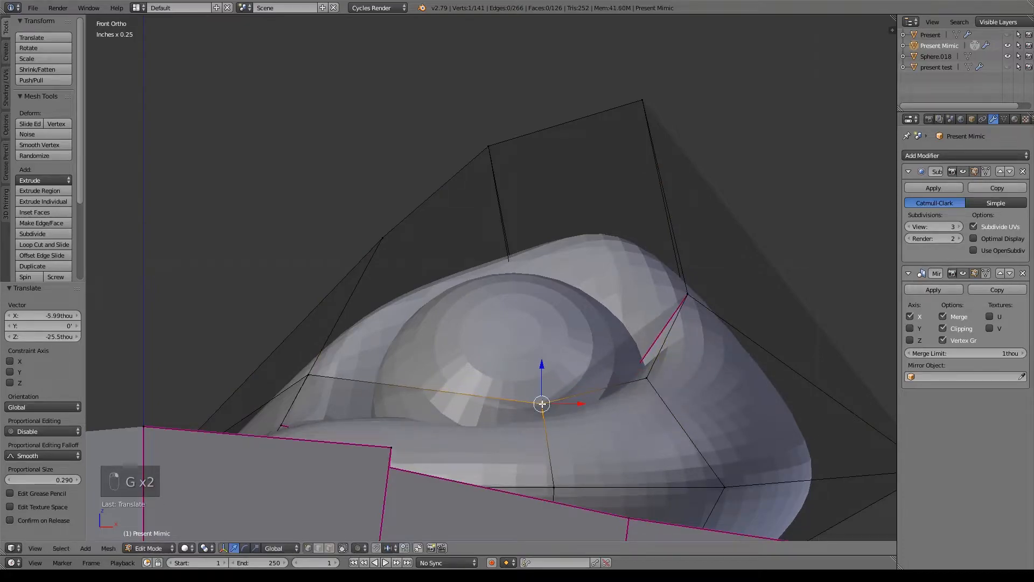
right_click(303, 376)
key(g)
click(356, 379)
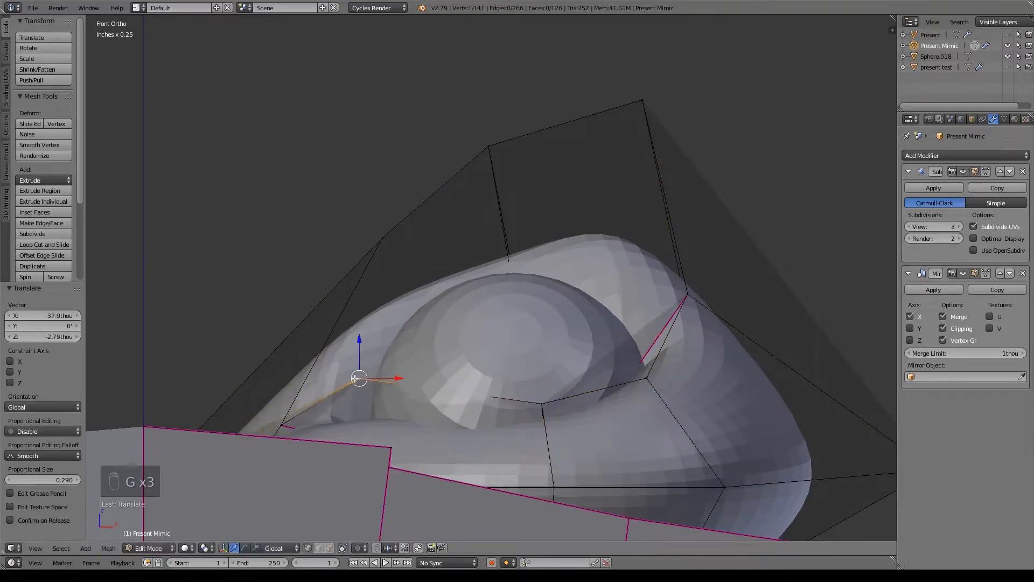
- Reposition the inner corner of the eye opening closer to the sphere in front and top views, including about -21.9 thou along Y
key(g)
right_click(293, 416)
key(g)
click(379, 265)
key(KP_7)
shift+middle_drag(477, 309, 469, 355)
right_click(279, 323)
drag(314, 332, 327, 329)
drag(328, 285, 331, 312)
- Bring the two upper lid vertices about 74.2 thou and the outer corner vertex about 38.7 thou forward along negative Y
right_click(485, 225)
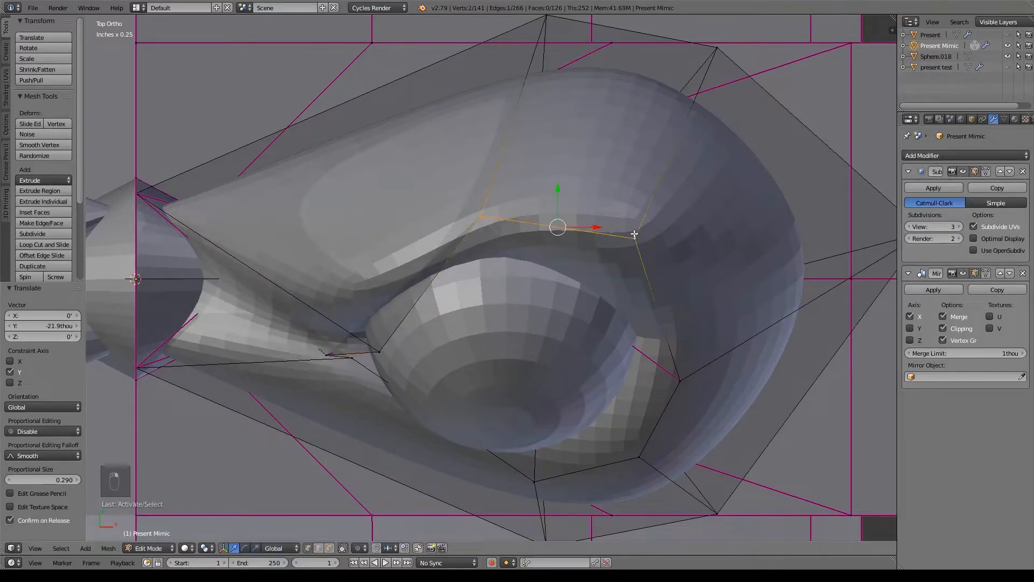
key(KP_3)
drag(559, 116, 481, 107)
right_click(384, 303)
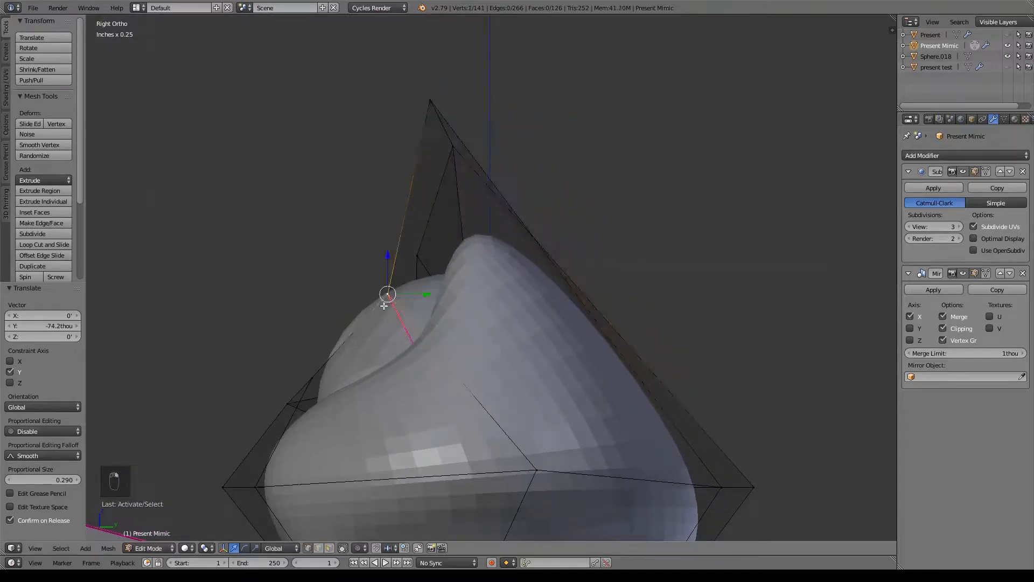
drag(425, 295, 373, 294)
- Pull the inner vertex of the lower lid about 89.6 thou forward along negative Y
middle_drag(438, 293, 404, 338)
right_click(330, 330)
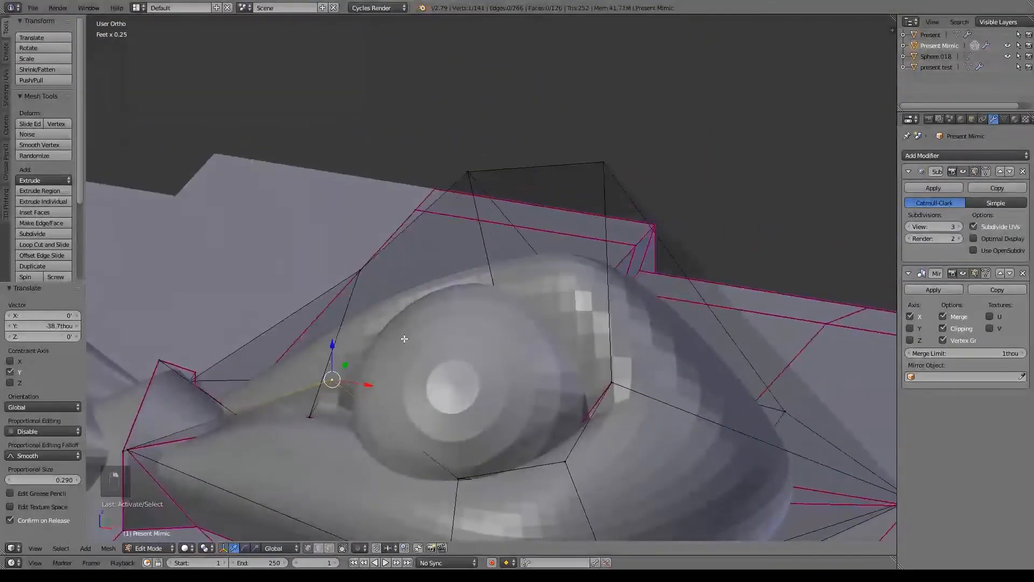
key(g)
key(y)
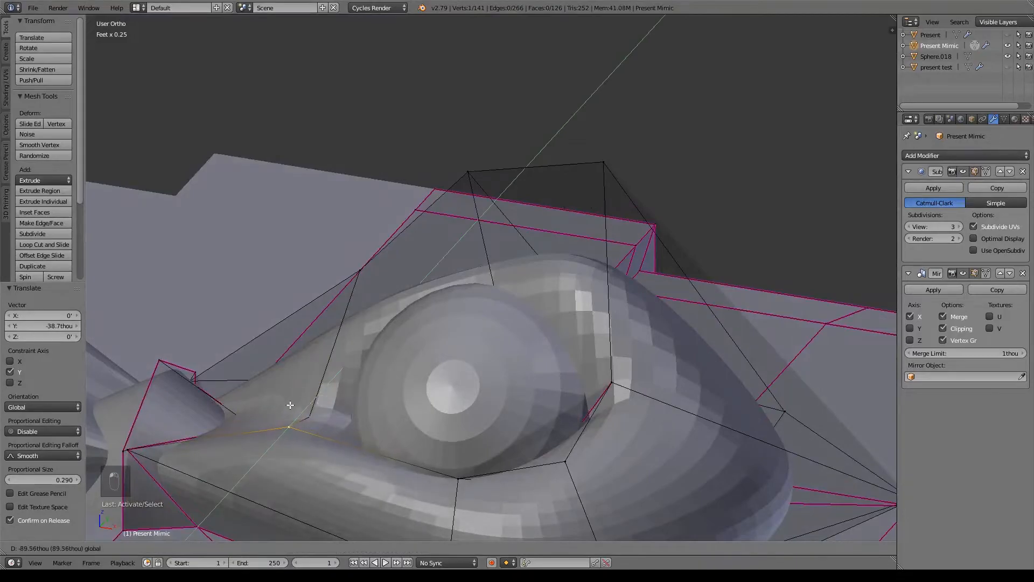
click(472, 439)
- Move the creased inner corner vertex about -23.4 thou along X, -32.8 thou along Y and 19 thou along Z
middle_drag(472, 440, 410, 323)
right_click(379, 297)
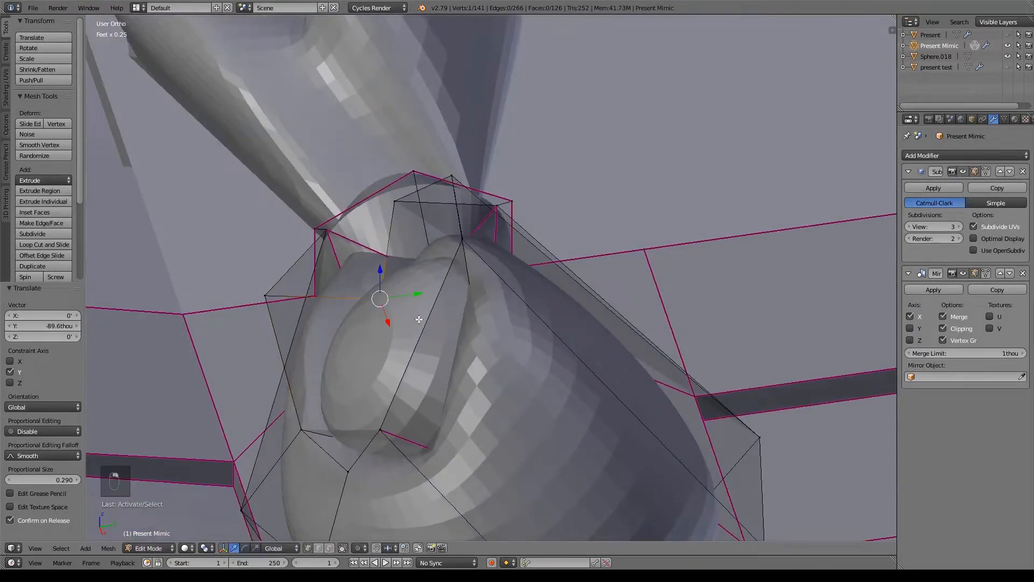
key(g)
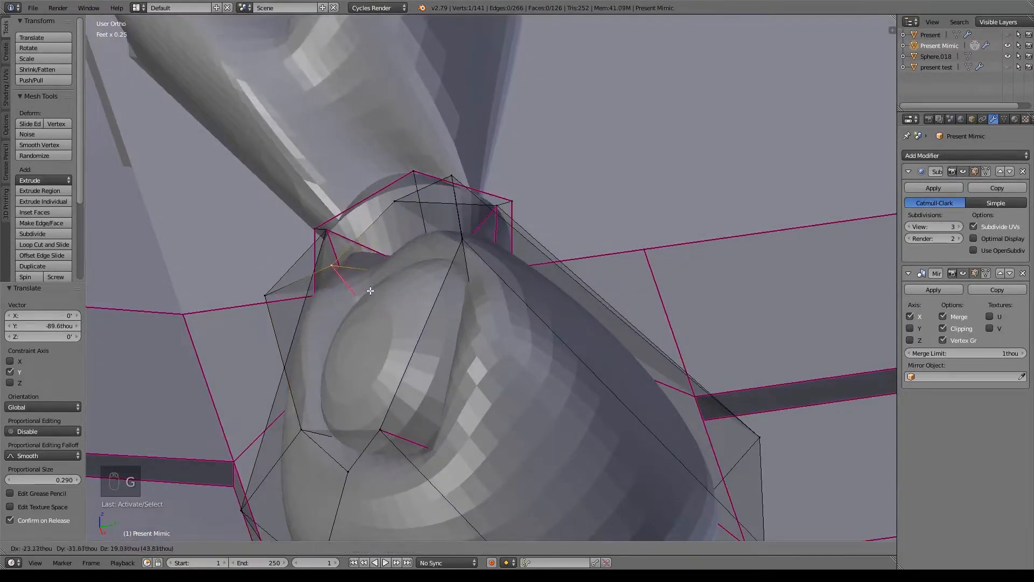
click(370, 291)
- Move the three outer vertices of the eye opening about 32.3 thou inward along negative X
middle_drag(369, 291, 516, 302)
shift+middle_drag(613, 281, 490, 139)
right_click(566, 232)
shift+right_click(521, 38)
shift+right_click(541, 316)
key(g)
key(x)
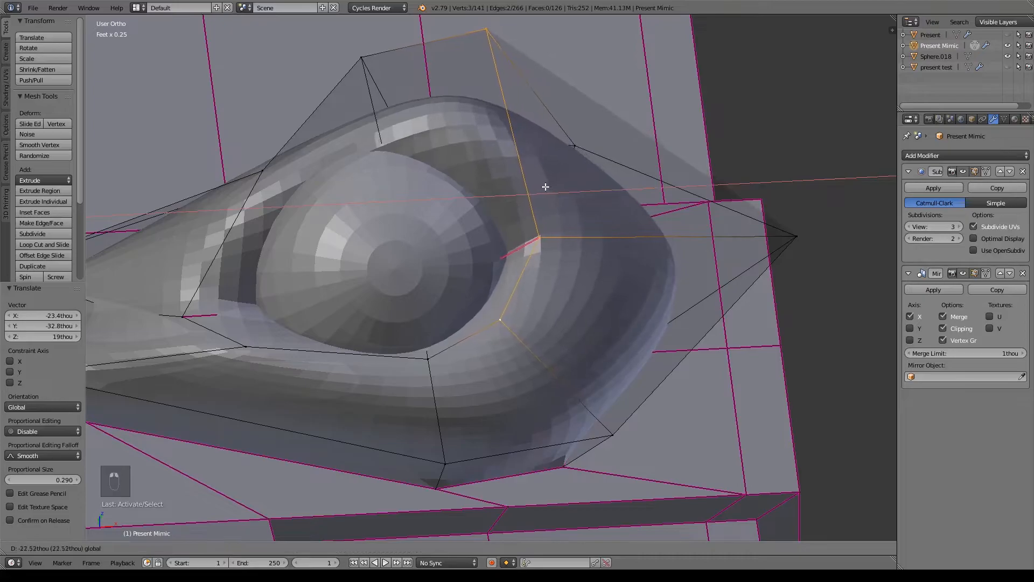
click(533, 191)
- Move the inner corner vertex and the adjacent lower lid vertex about 30 thou along X toward the sphere
right_click(183, 315)
shift+right_click(245, 343)
key(g)
key(x)
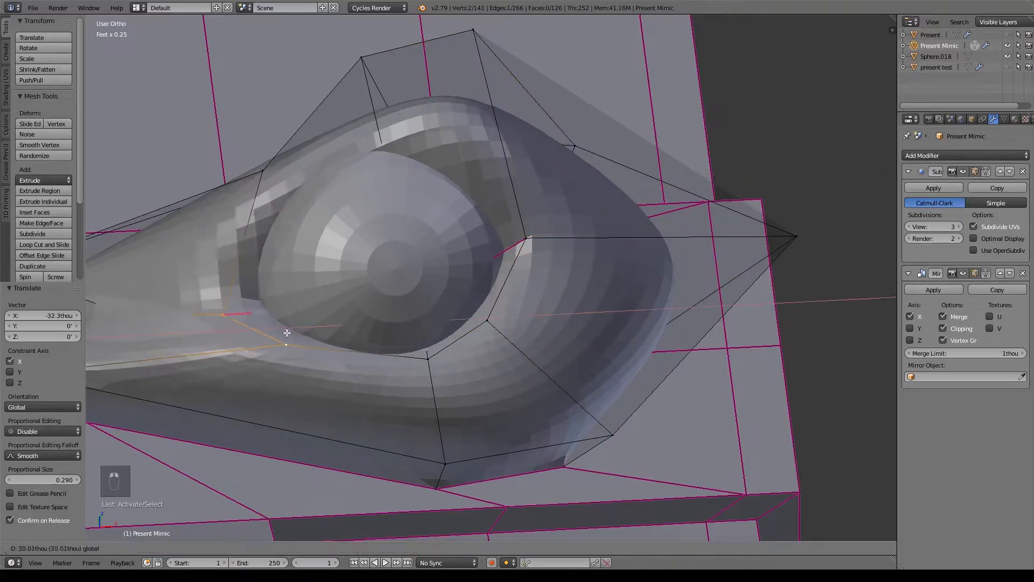
click(291, 334)
- Refine the upper lid's curve by moving its inner vertex about 11.3 thou, its middle one -13.1 thou and its outer one 15.7 thou along X
right_click(271, 173)
key(g)
key(g)
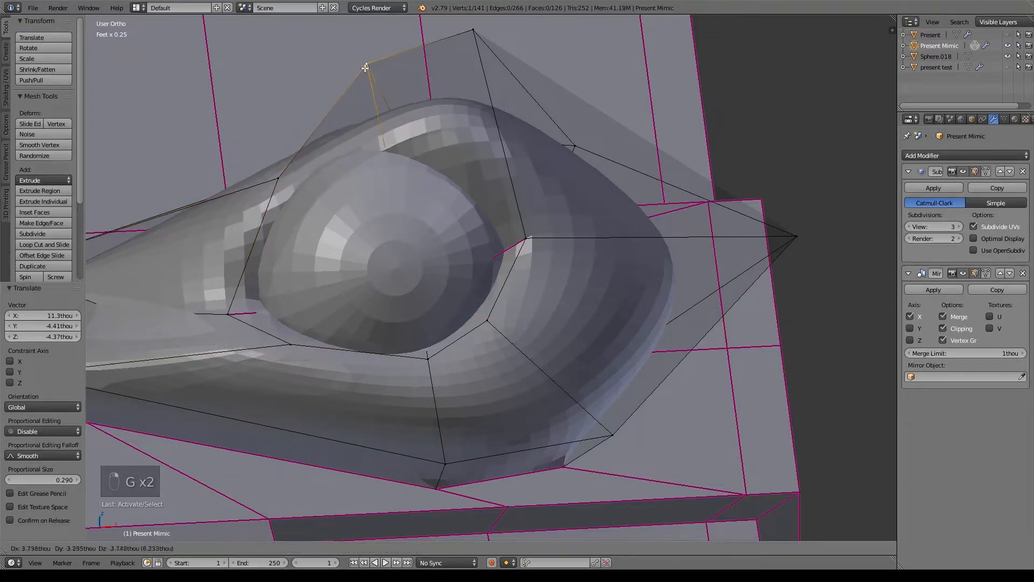
click(344, 61)
right_click(475, 59)
key(g)
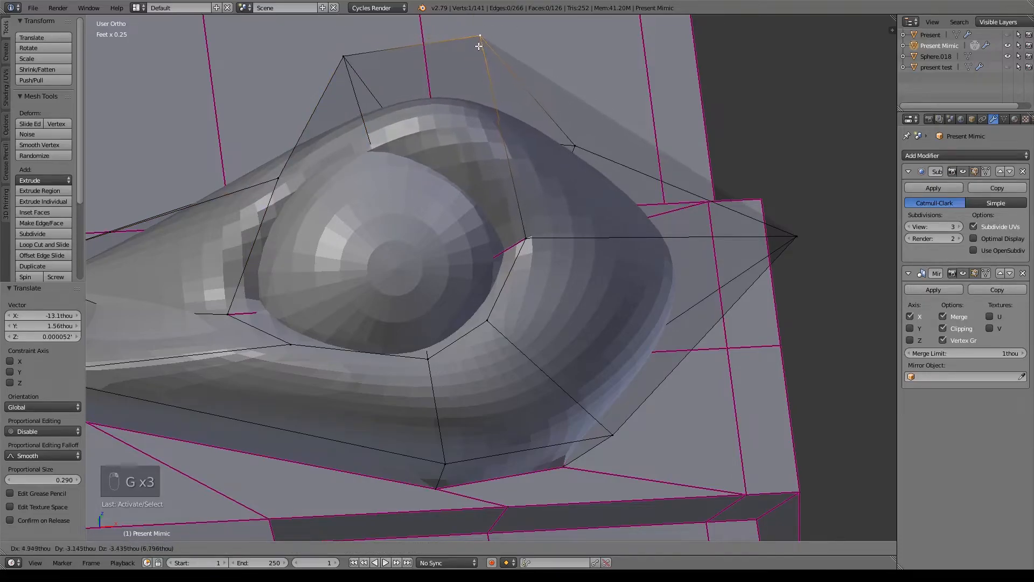
click(492, 35)
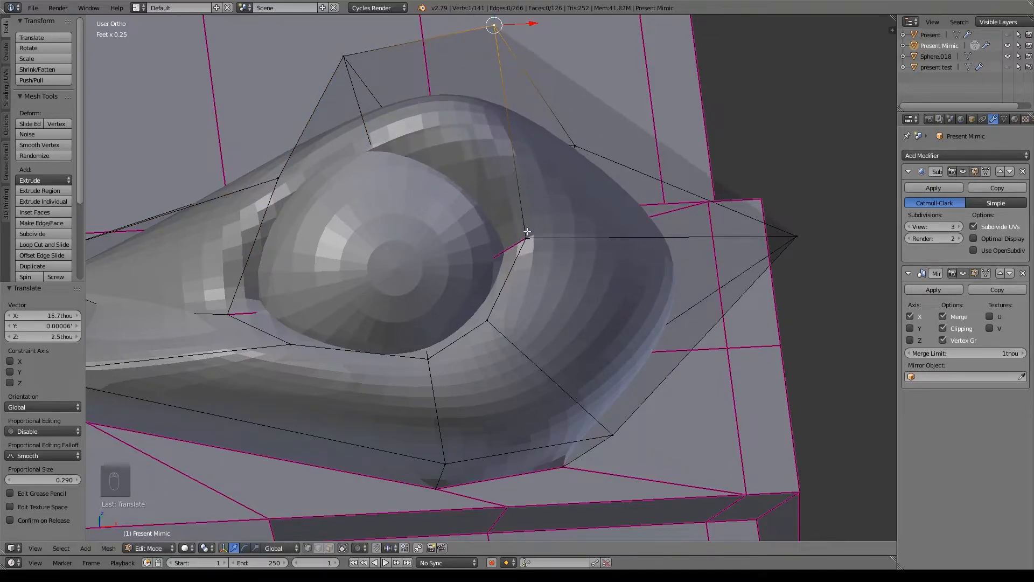
- Move the upper lid vertex beside the sphere -4.98 thou along Y
shift+middle_drag(425, 295, 584, 221)
scroll(584, 227, down, 4)
shift+middle_drag(591, 290, 606, 274)
middle_drag(477, 200, 543, 201)
right_click(470, 176)
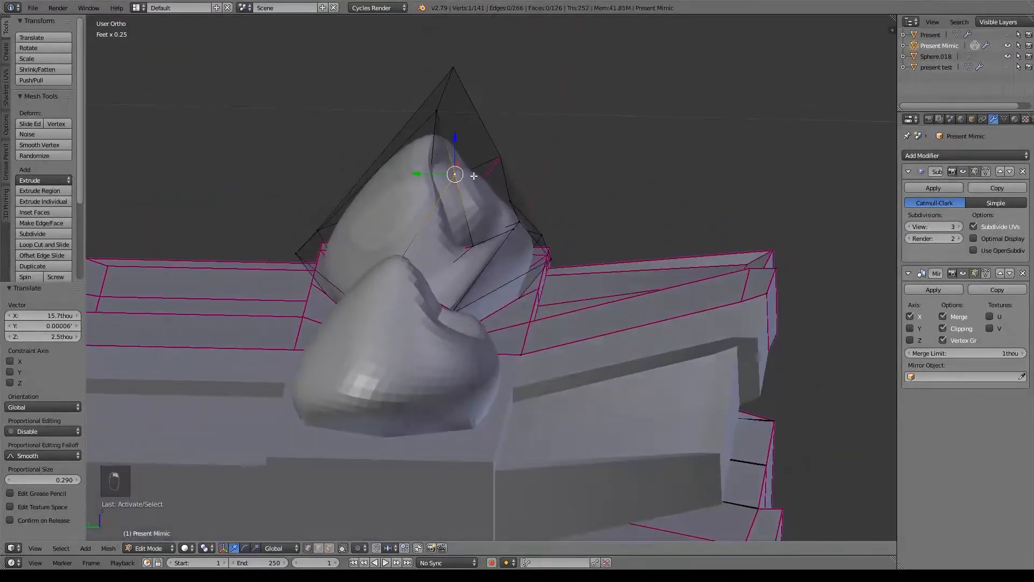
drag(413, 174, 418, 174)
- Duplicate the eye sphere and move the copy about -548 thou along X into the opposite bow loop
middle_drag(554, 229, 478, 266)
scroll(450, 259, down, 2)
right_click(564, 252)
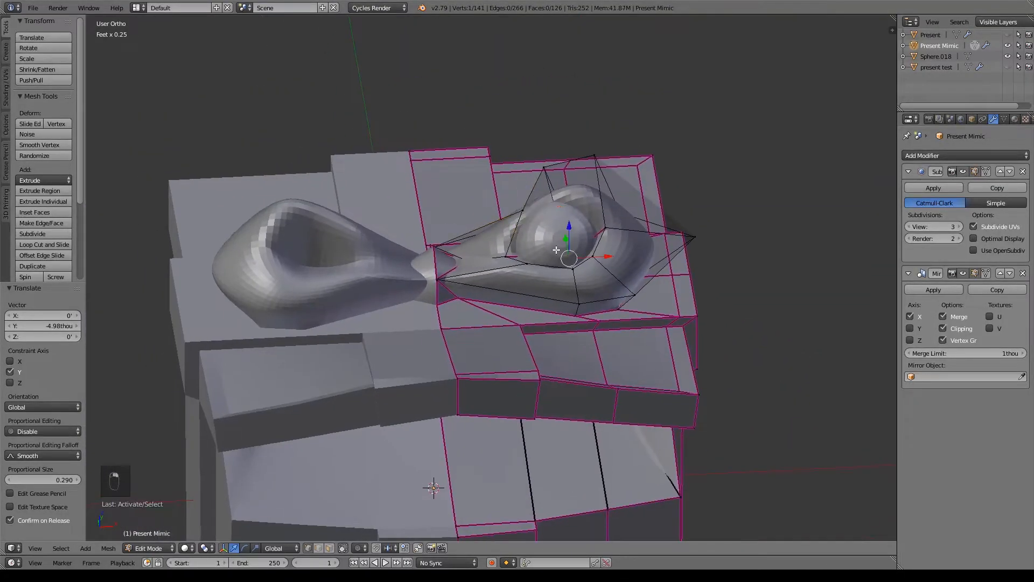
key(Tab)
right_click(557, 247)
key(shift+d)
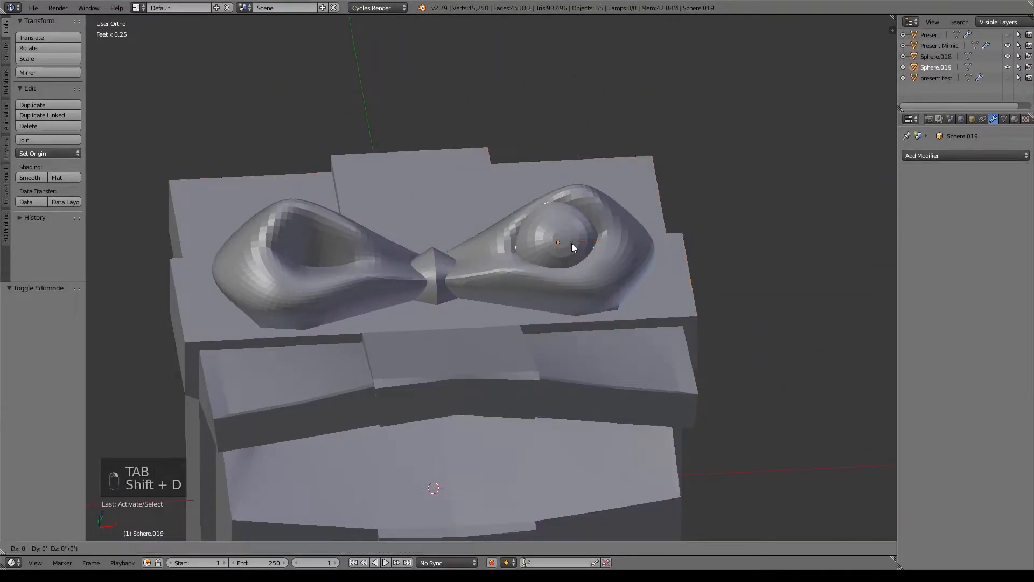
right_click(586, 246)
key(g)
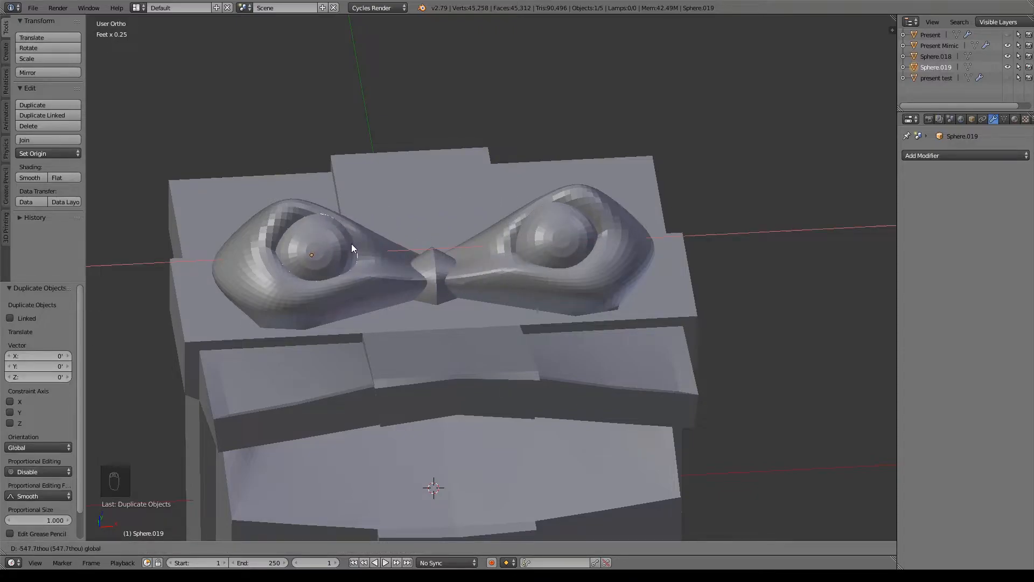
click(350, 244)
- Move the two lower vertices at the back of the Present Mimic's bow loop -13.6 thou along X and 79.9 thou along Z
key(Tab)
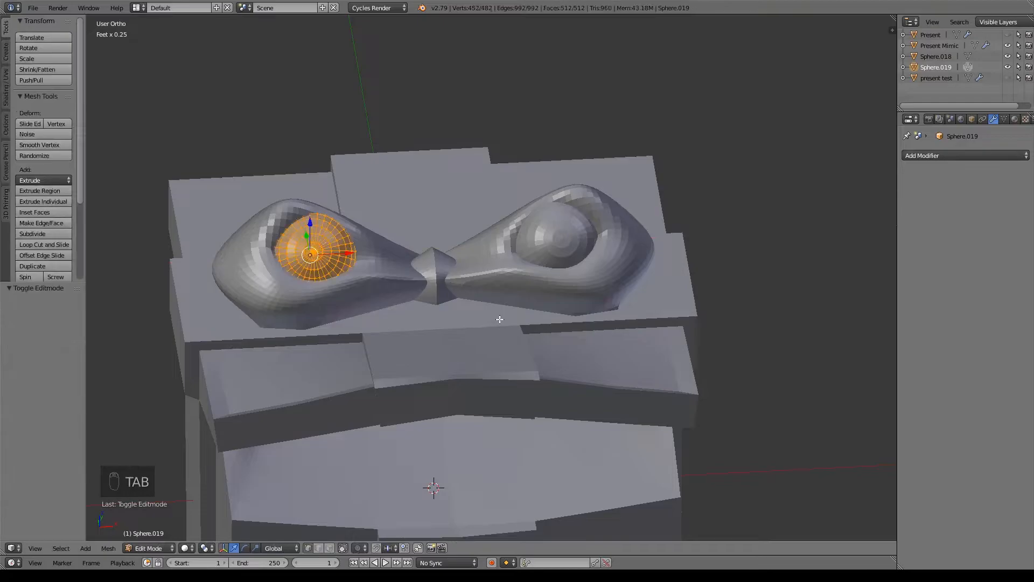
key(Tab)
right_click(422, 291)
key(Tab)
middle_drag(619, 366, 446, 357)
scroll(446, 358, up, 3)
middle_drag(649, 354, 620, 330)
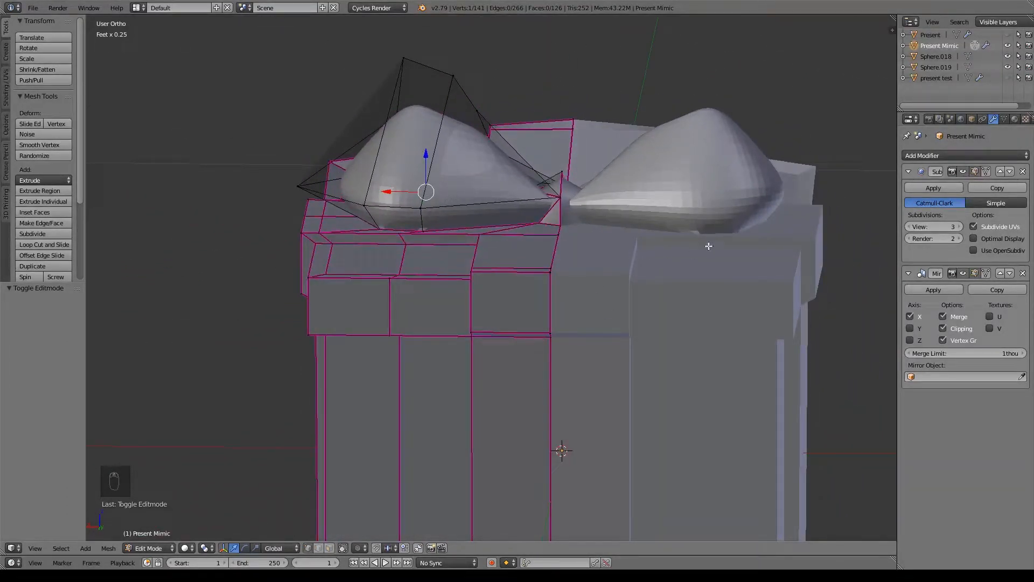
middle_drag(440, 241, 709, 195)
shift+right_click(710, 173)
key(g)
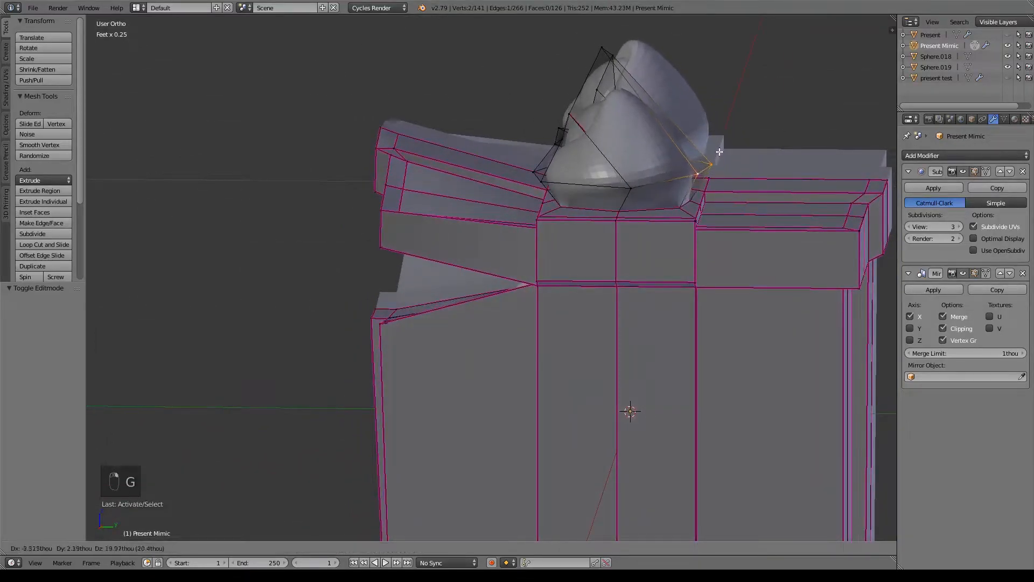
click(717, 128)
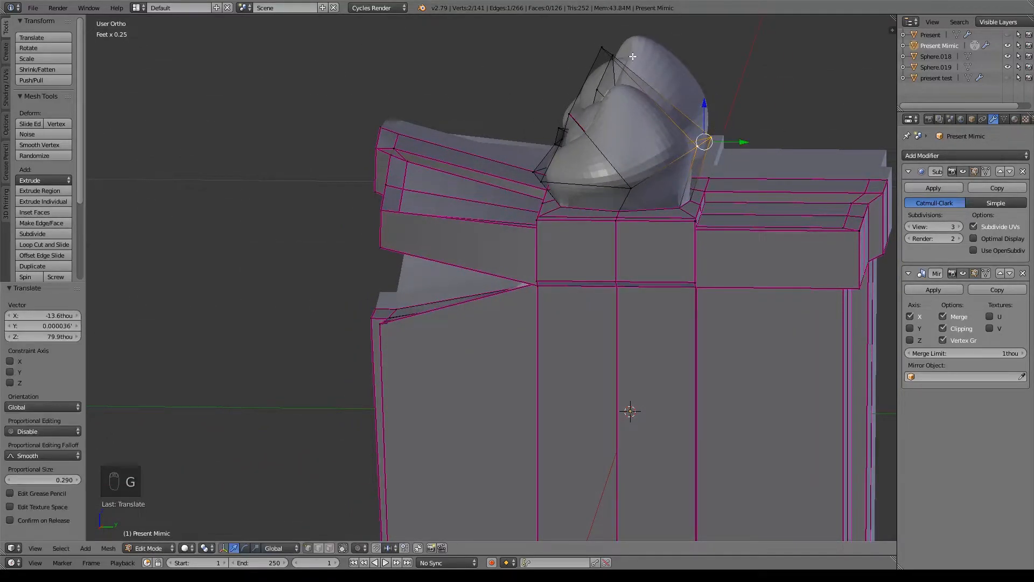
- Examine the Present Mimic's mouth interior and lip edges, and review the whole character from the front
right_click(630, 189)
middle_drag(631, 189, 614, 284)
key(Tab)
key(Tab)
scroll(608, 291, up, 2)
shift+middle_drag(557, 156, 524, 279)
middle_drag(672, 284, 656, 341)
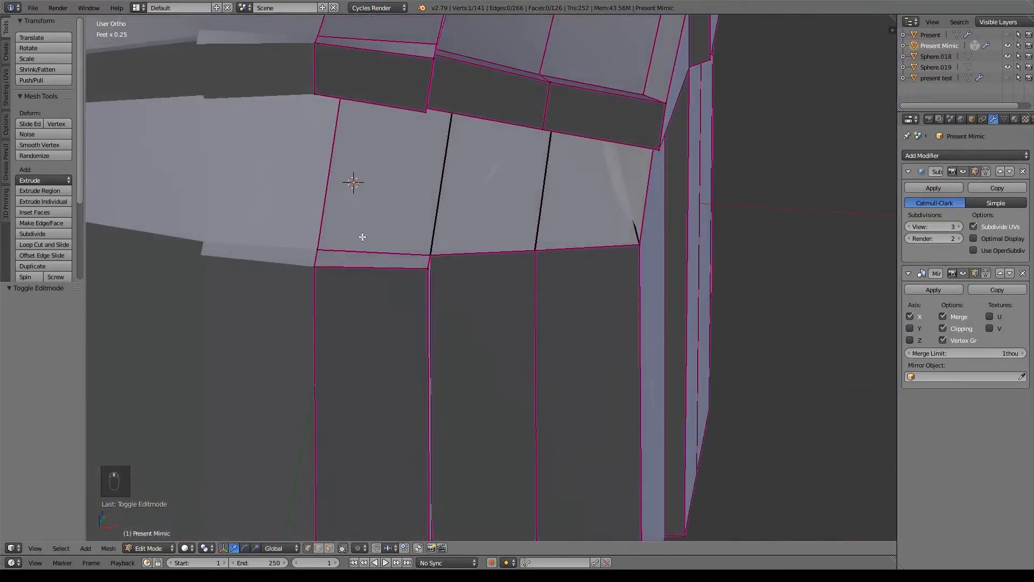
middle_drag(362, 236, 396, 172)
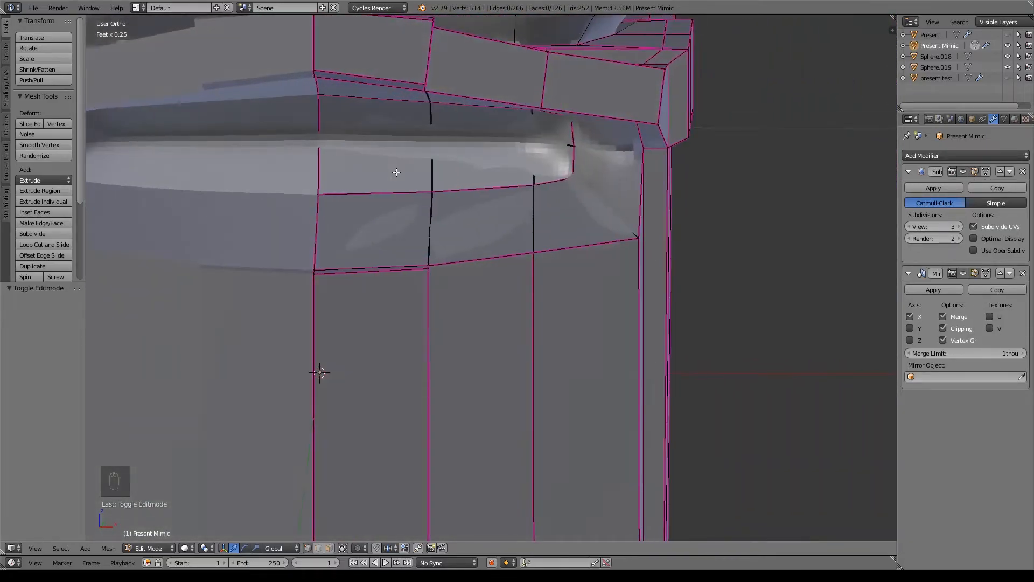
scroll(396, 172, down, 4)
key(Tab)
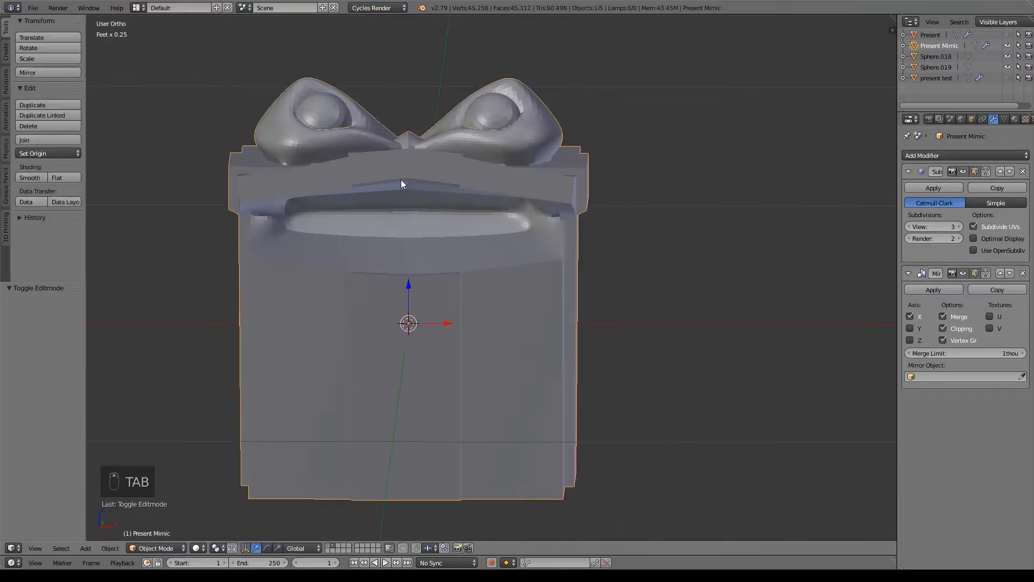
shift+middle_drag(579, 306, 480, 298)
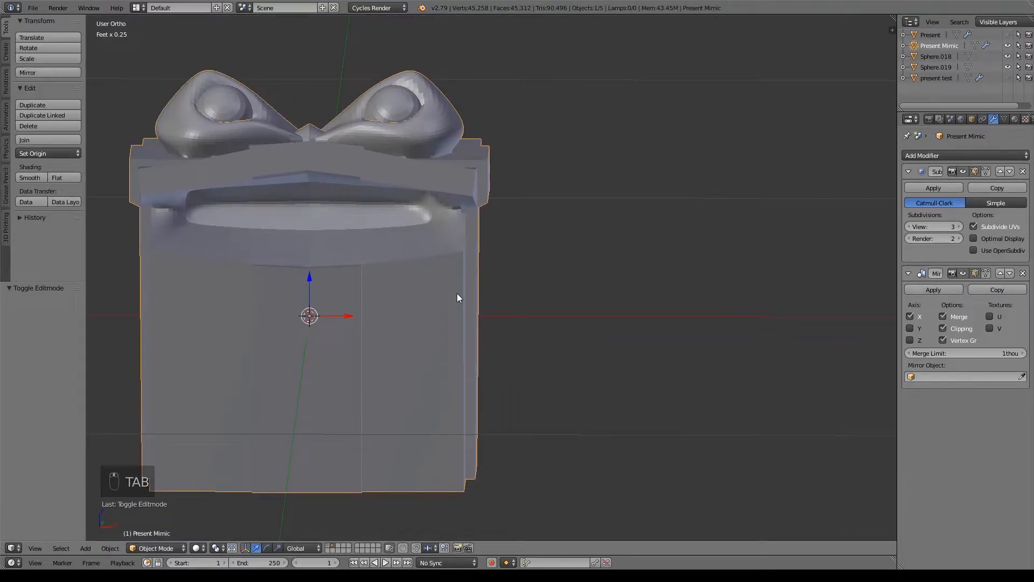
shift+middle_drag(451, 373, 459, 309)
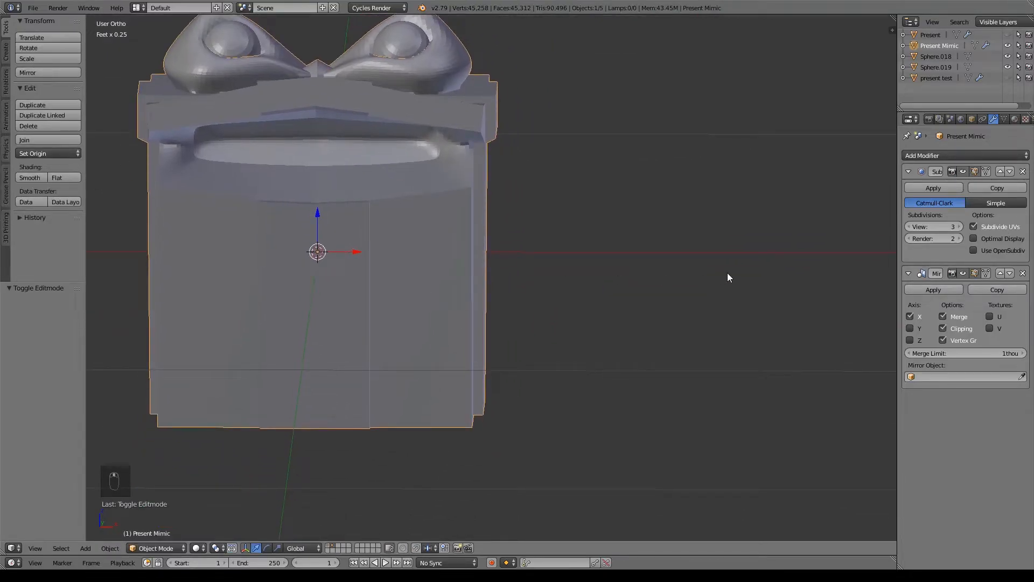
- Hide the Present Mimic and both eye spheres from the viewport
click(1007, 46)
click(1007, 62)
click(1007, 67)
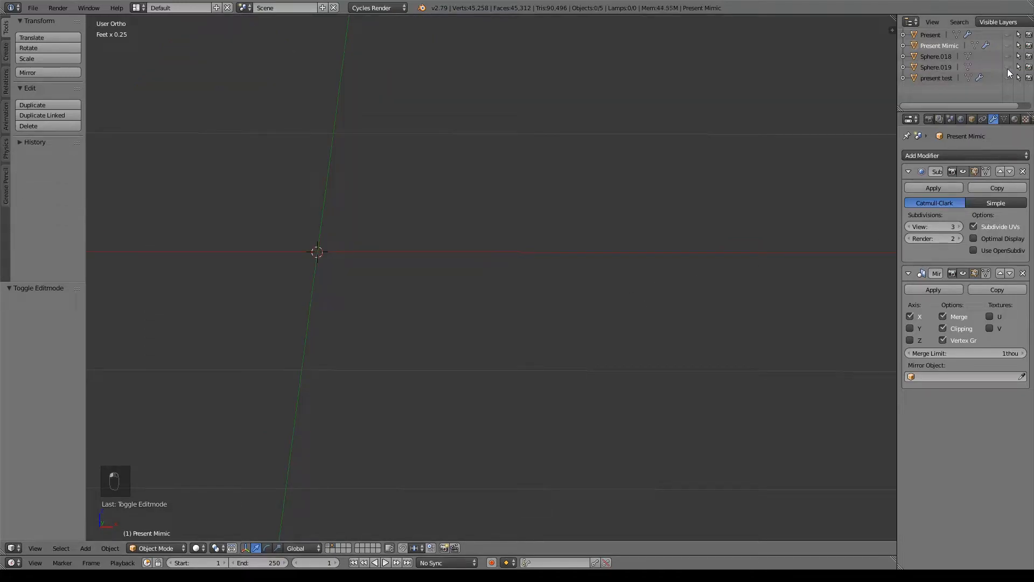
- Rename Sphere.018 to eye1 and Sphere.019 to eye2
double_click(933, 55)
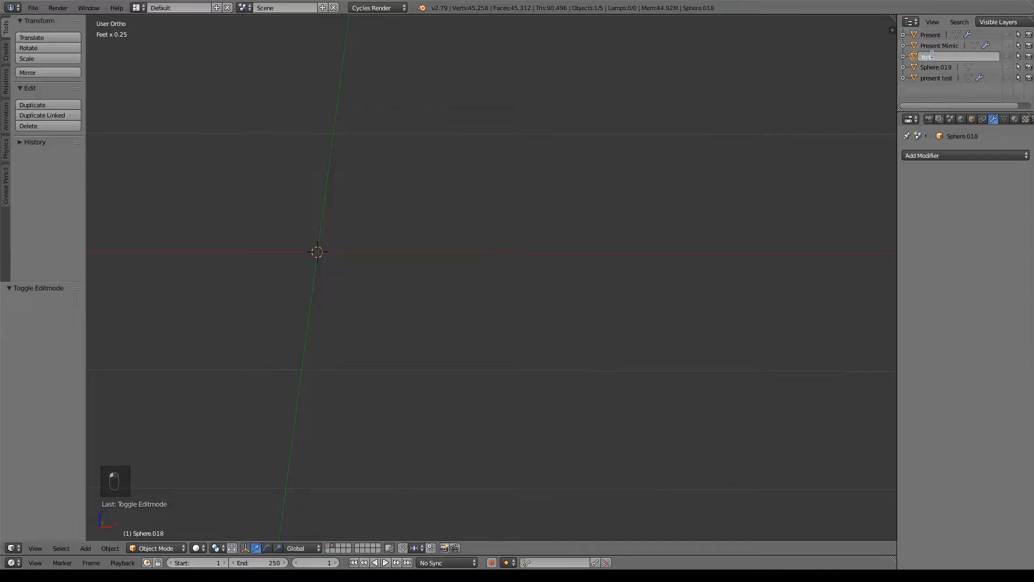
text(eye1)
key(Return)
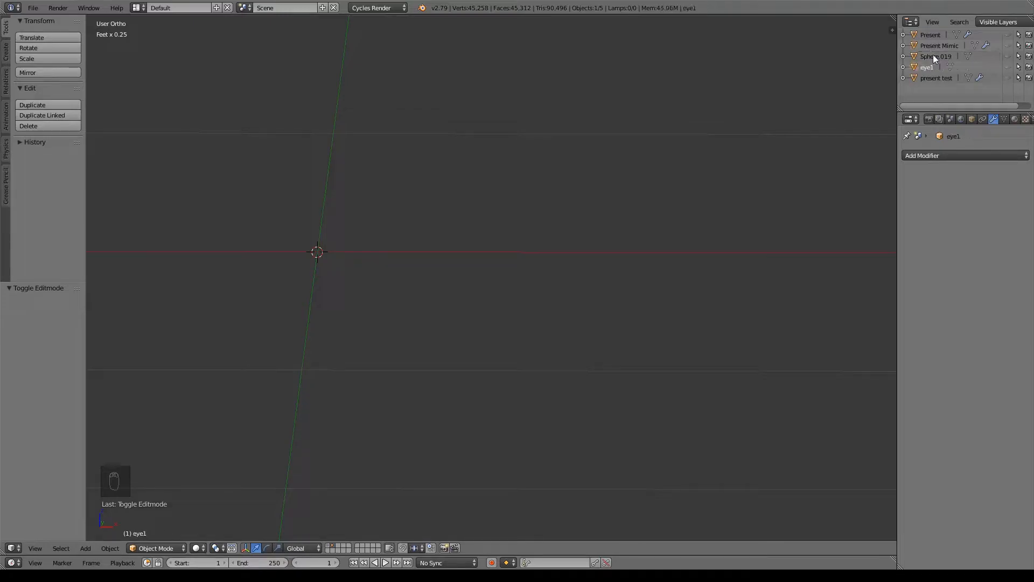
double_click(934, 56)
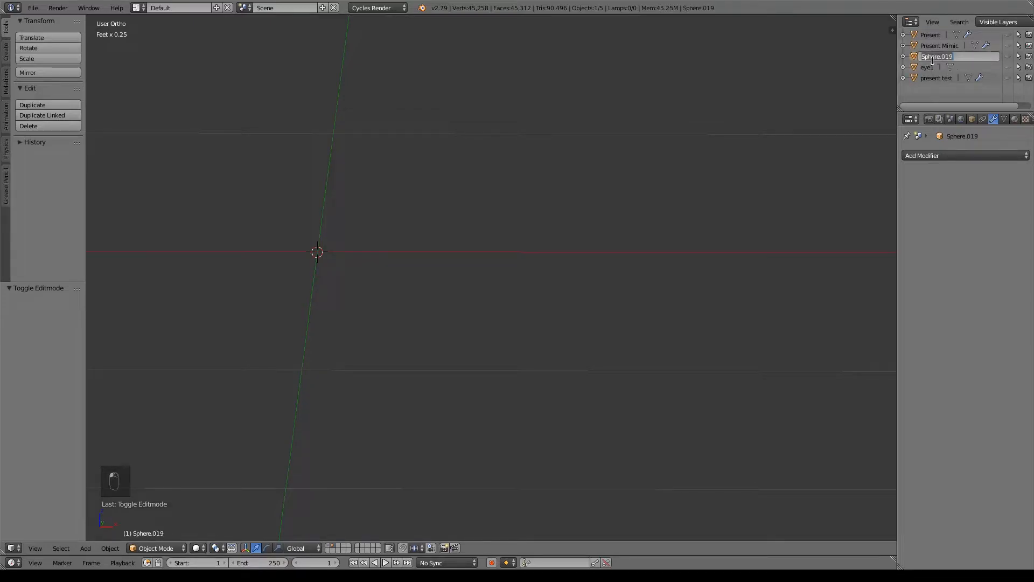
text(eye2)
key(Return)
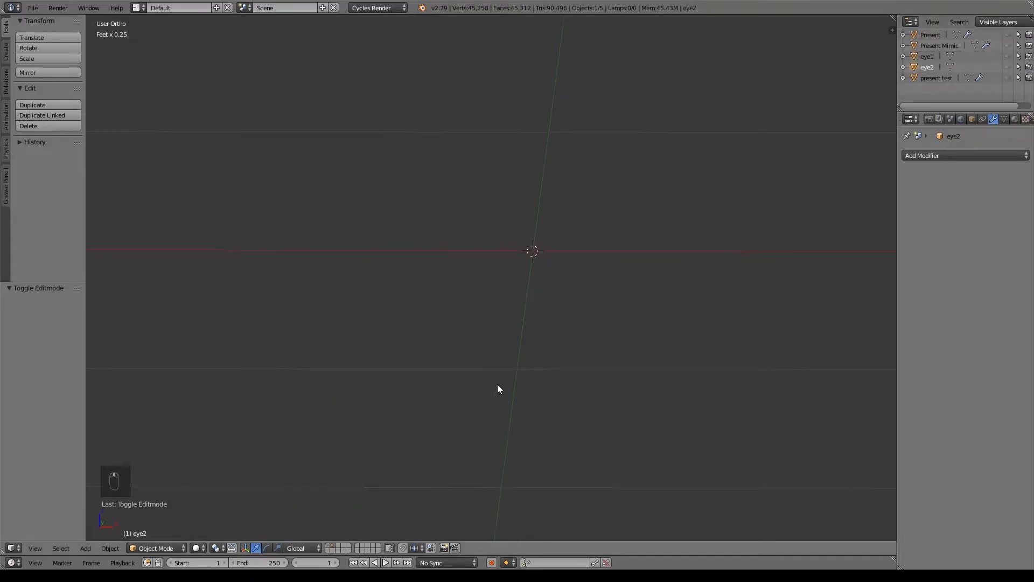
- Add a 32-vertex cylinder at the origin in front view, with its cap fill type set to Triangle Fan
key(KP_1)
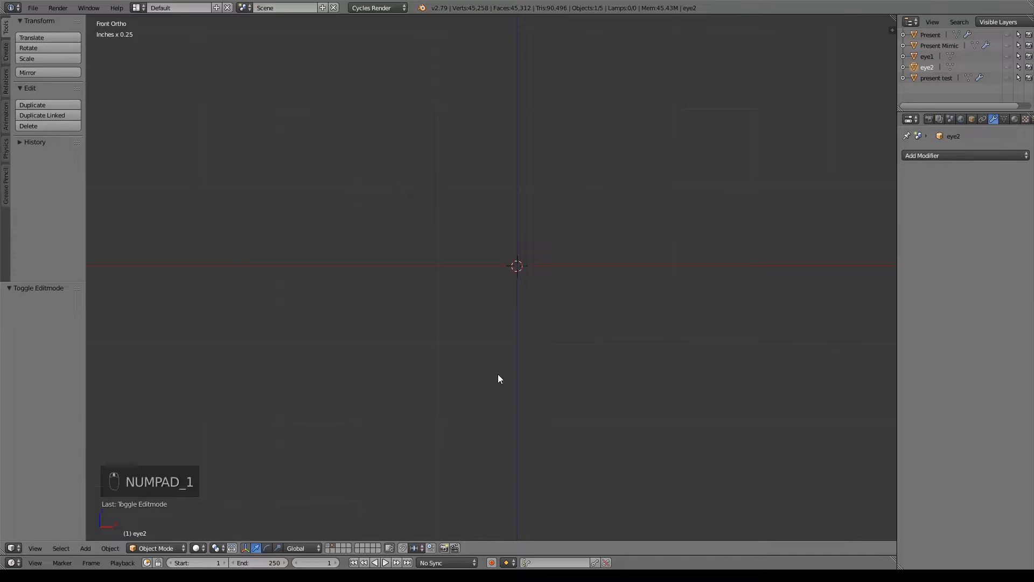
key(shift+a)
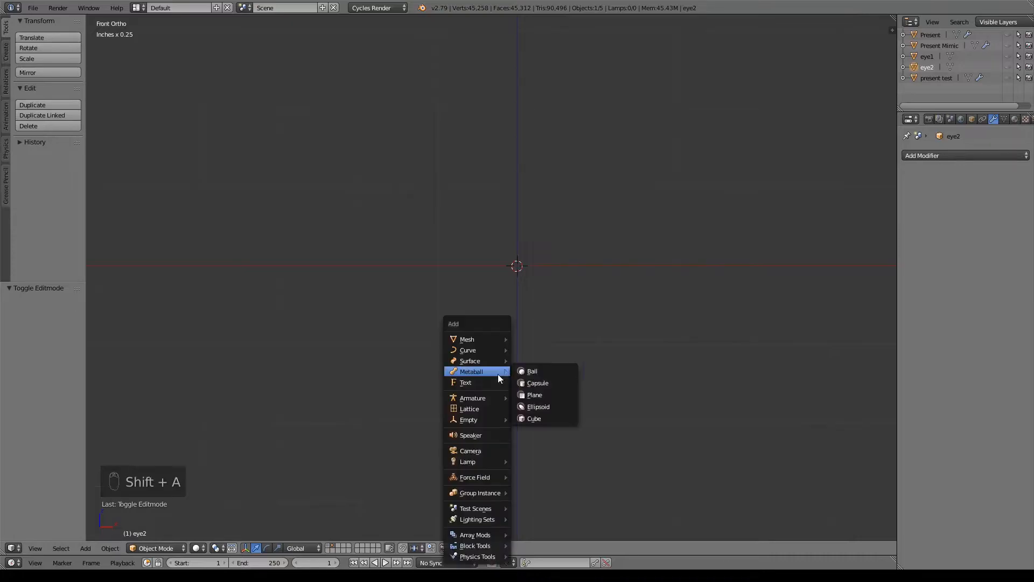
mouse_move(482, 342)
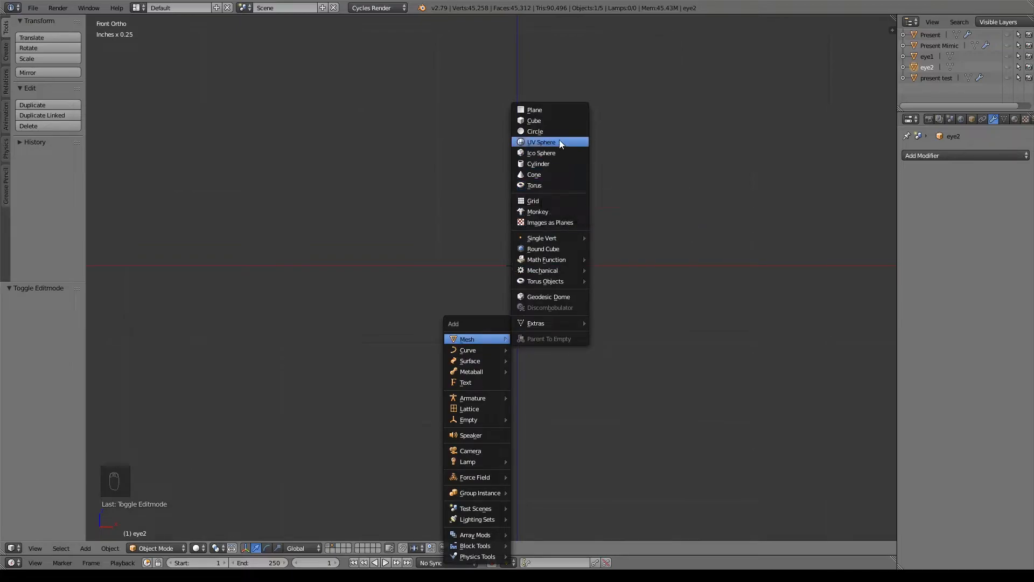
click(556, 164)
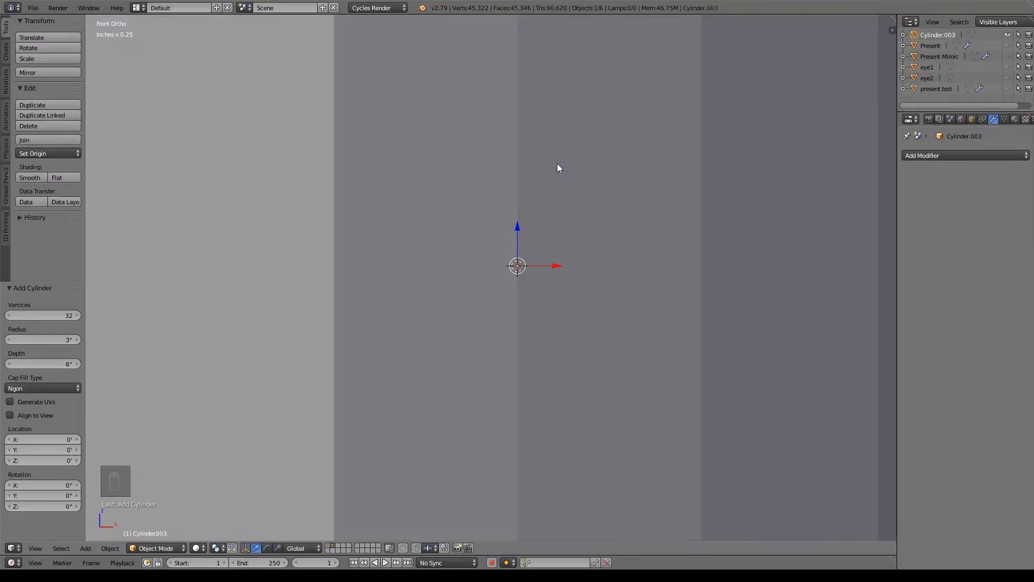
click(52, 386)
click(51, 387)
middle_drag(432, 209, 405, 268)
scroll(407, 280, down, 7)
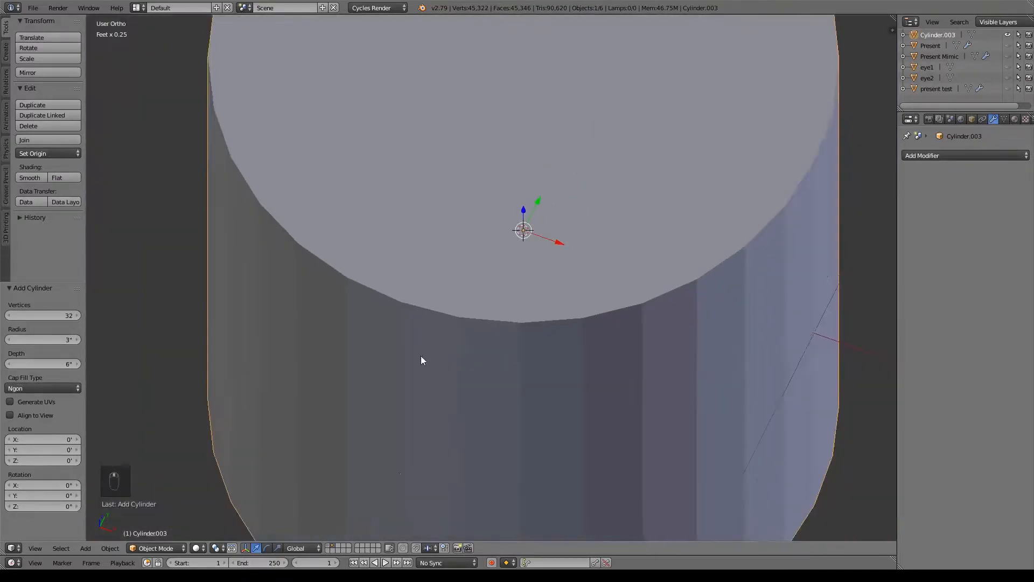
click(35, 389)
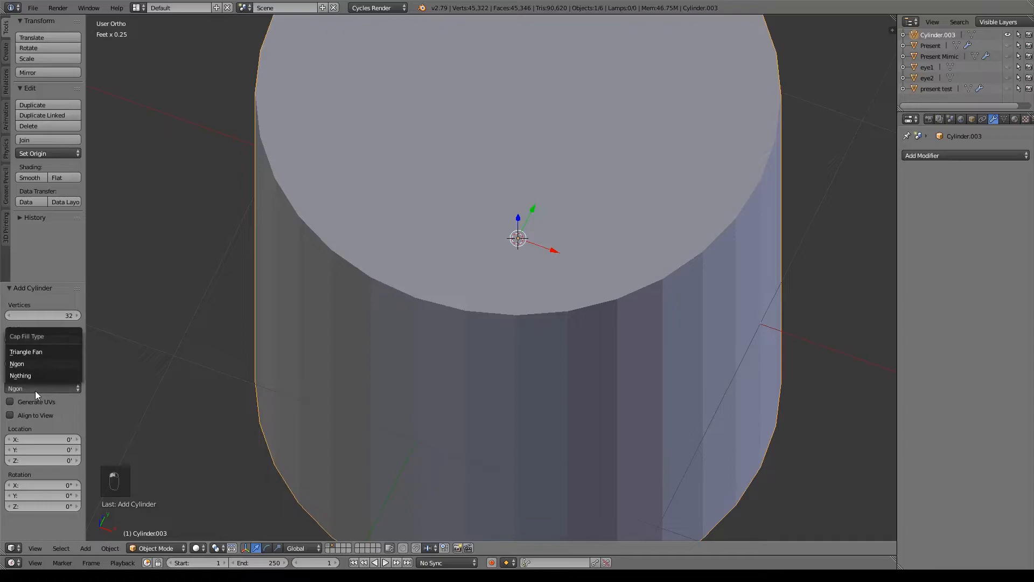
click(36, 354)
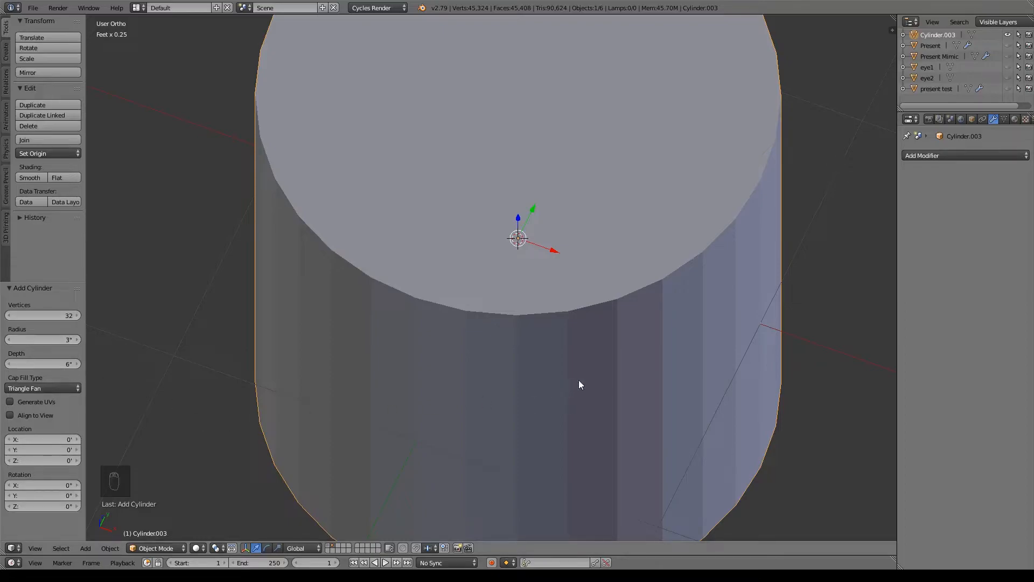
- Scale the cylinder by 0.42 across X and Y, and by 0.581 along Z
key(KP_1)
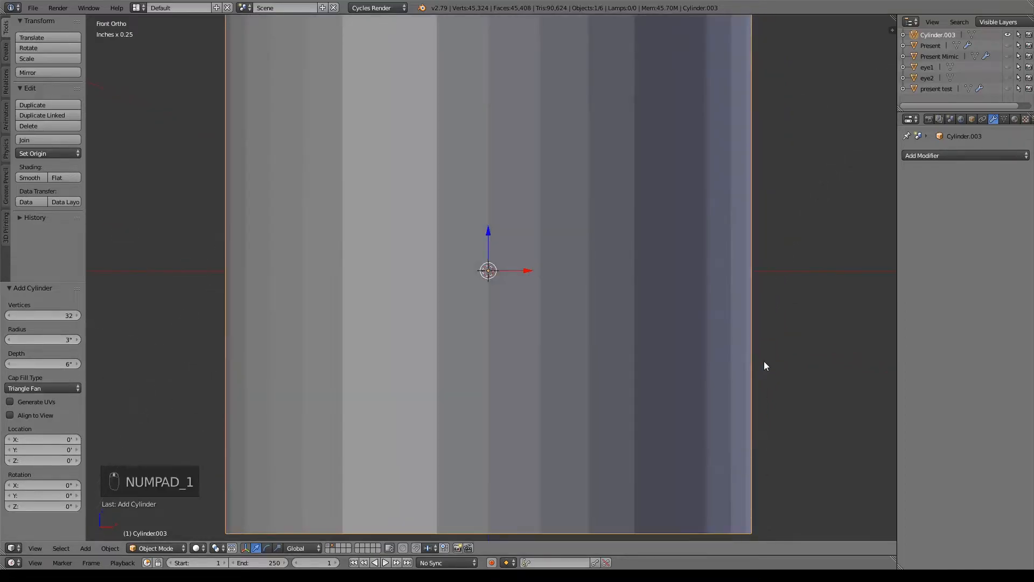
scroll(761, 366, down, 4)
key(s)
key(shift+z)
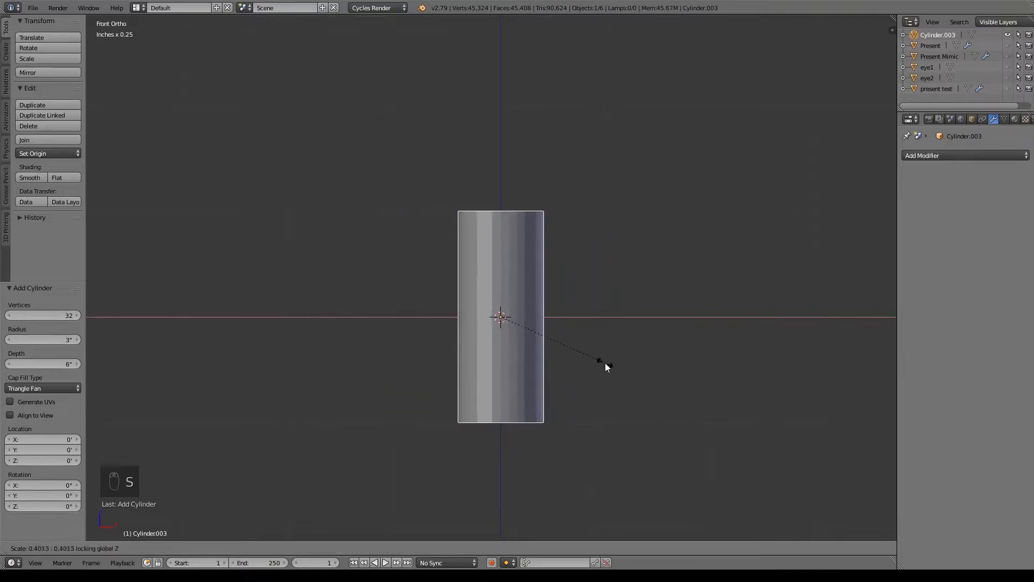
click(612, 362)
key(s)
key(z)
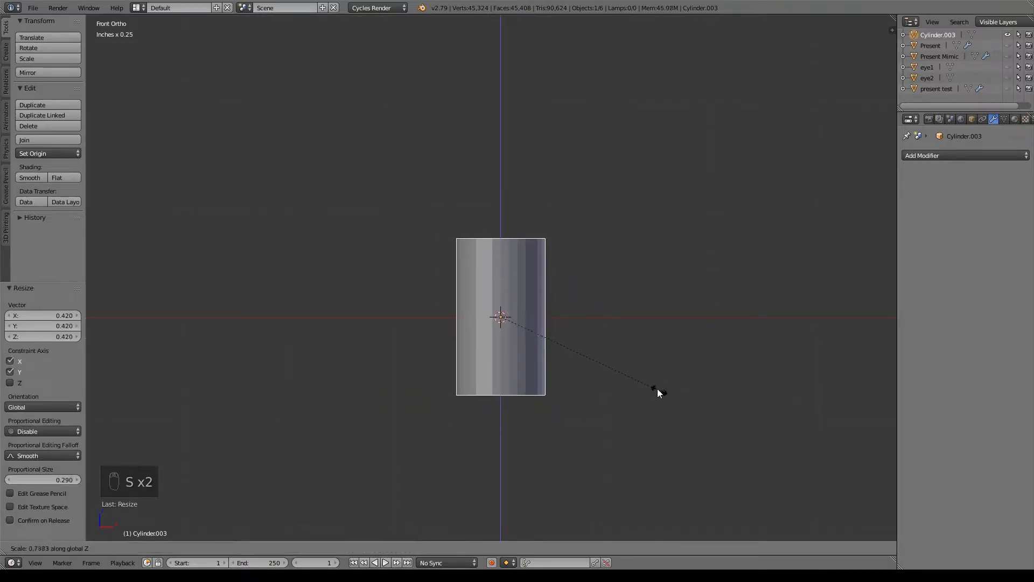
click(626, 374)
- Scale the whole cylinder by 0.418 and narrow it further across X and Y while keeping its height
key(s)
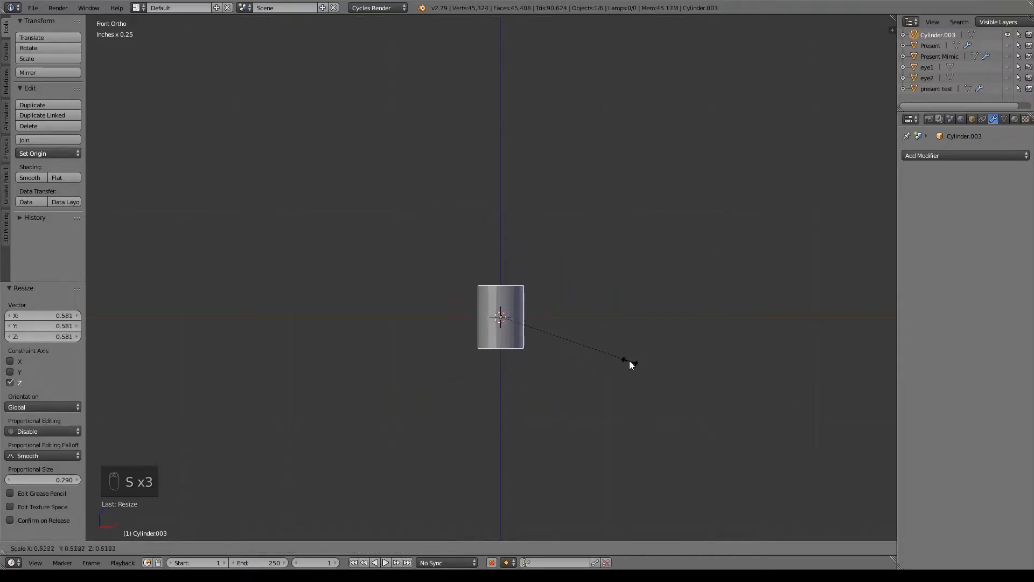
click(596, 355)
scroll(623, 379, up, 4)
key(s)
key(x)
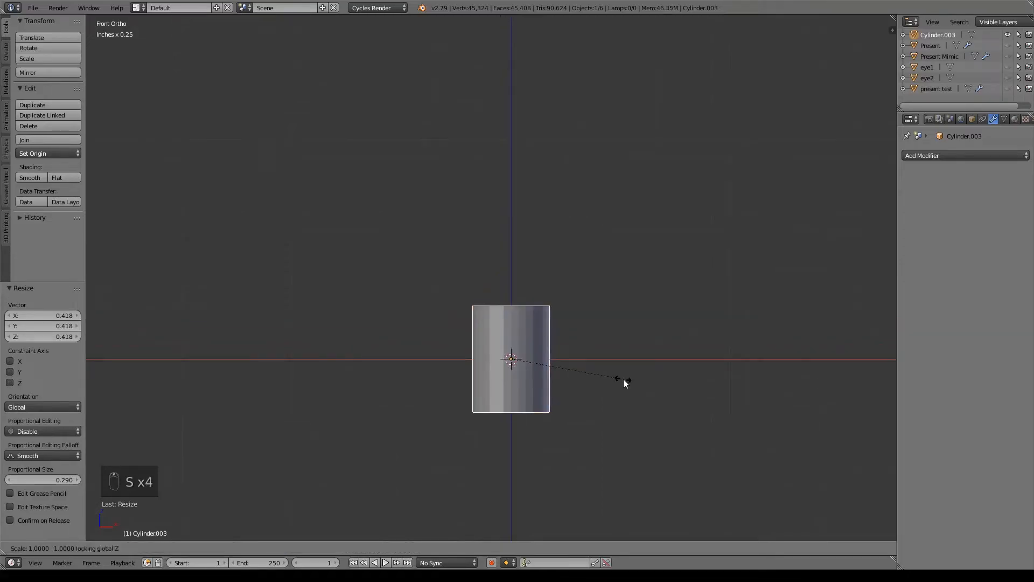
click(595, 374)
- Add a horizontal loop cut to the cylinder 465 thou above its middle and scale the loop outward by 1.575
key(Tab)
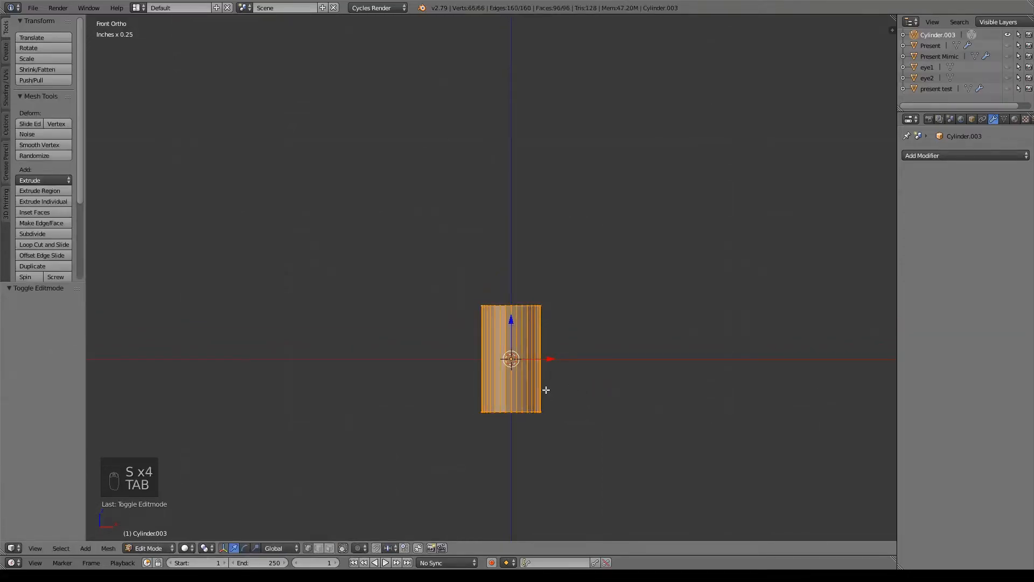
key(ctrl+r)
click(515, 355)
drag(512, 322, 511, 285)
key(s)
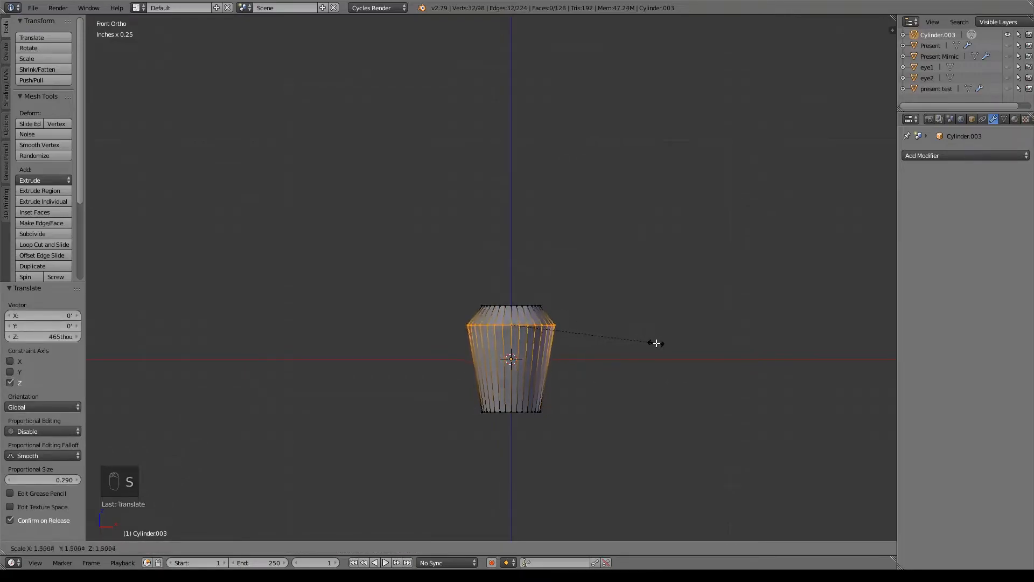
- Move the centre vertex of the cylinder's bottom cap -139 thou along Z to form a shallow point
shift+middle_drag(612, 434, 600, 325)
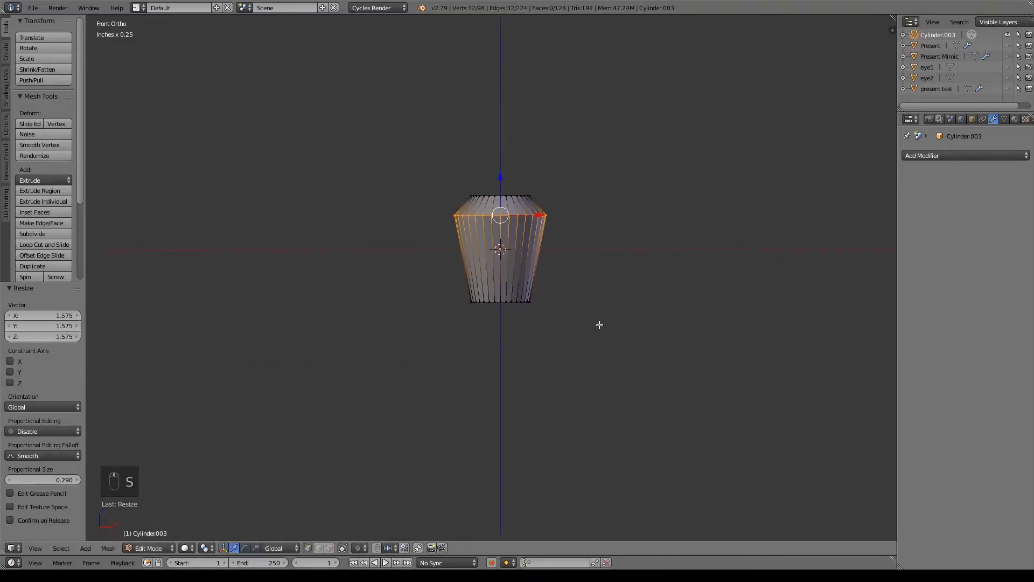
scroll(571, 343, up, 5)
middle_drag(581, 371, 567, 337)
right_click(525, 363)
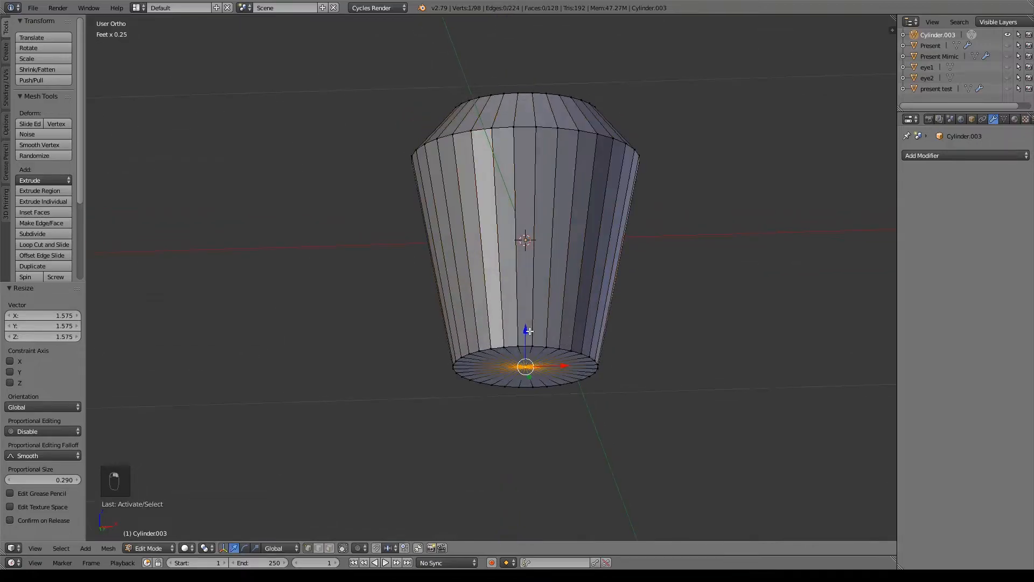
key(g)
key(z)
drag(537, 405, 540, 353)
- Scale the edge loop around the cylinder's bottom cap inward by 0.727
alt+right_click(530, 346)
key(s)
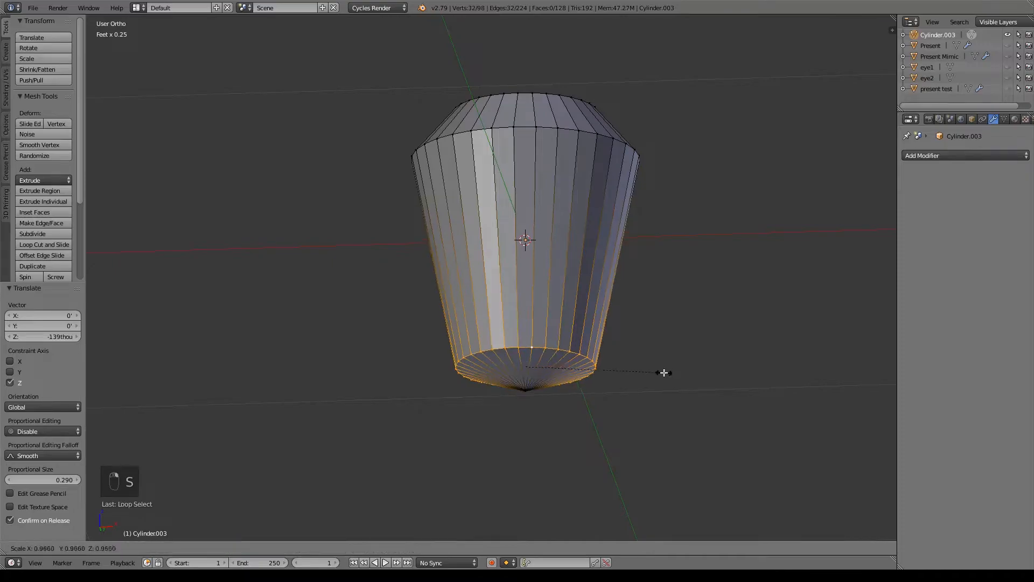
click(629, 371)
- Add a horizontal loop cut to the cylinder's lower section with a slide factor of 0.344 and scale the loop slightly outward
key(ctrl+r)
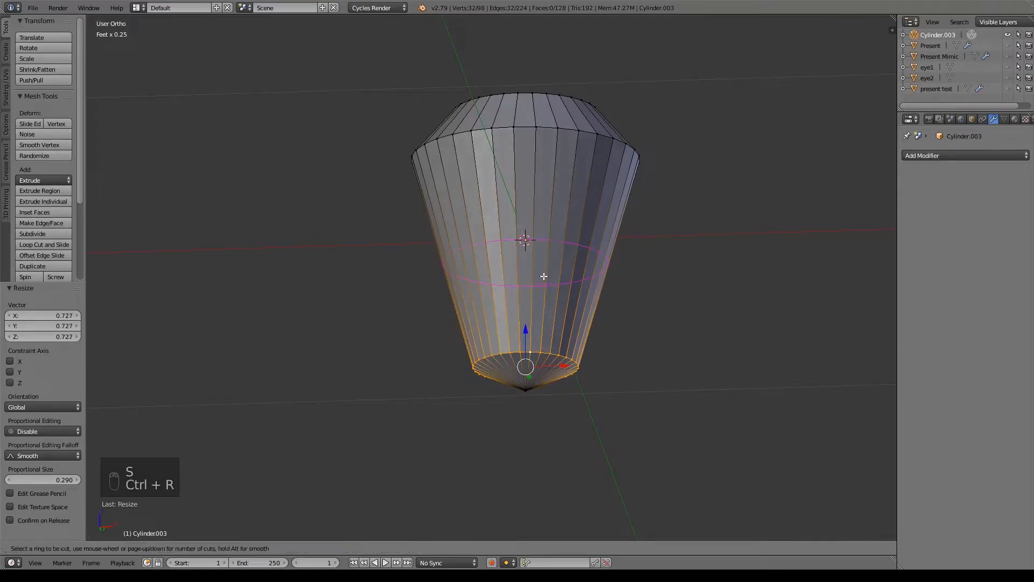
click(545, 315)
click(542, 311)
key(s)
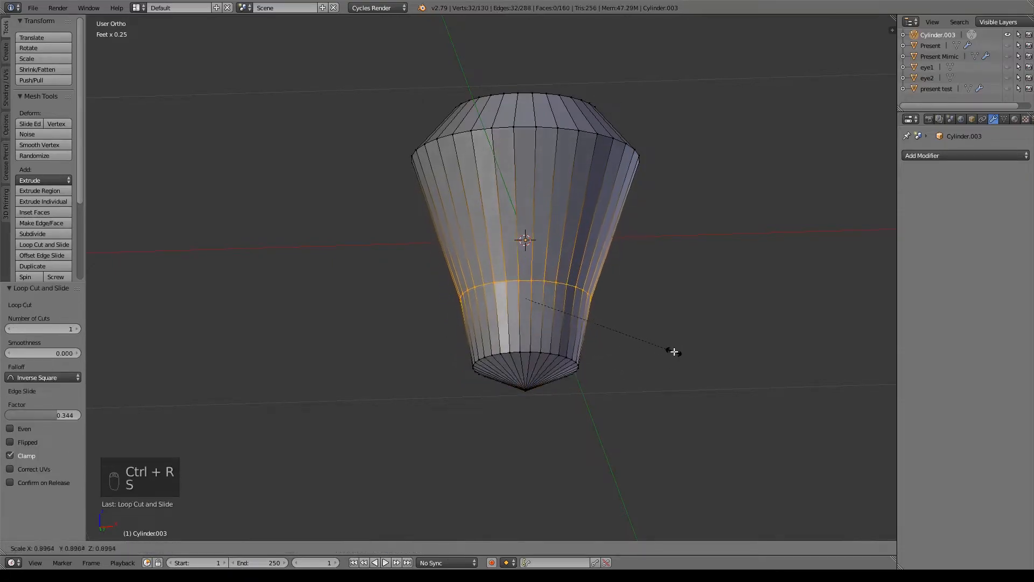
click(704, 365)
click(526, 261)
- Select the whole cylinder mesh and stretch it by 1.466 along Z
key(KP_1)
scroll(574, 350, down, 3)
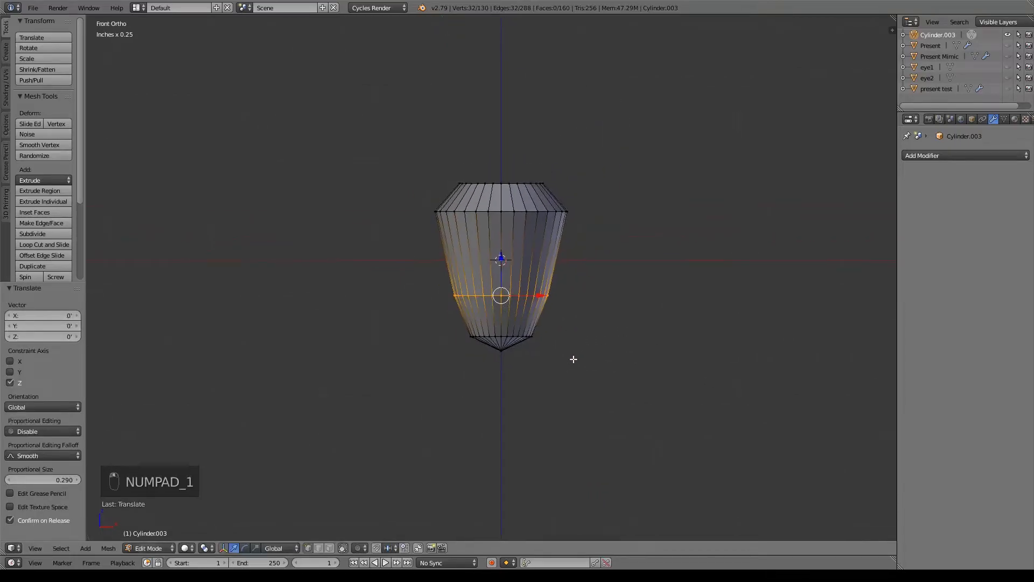
key(a)
key(a)
key(a)
key(a)
key(s)
key(z)
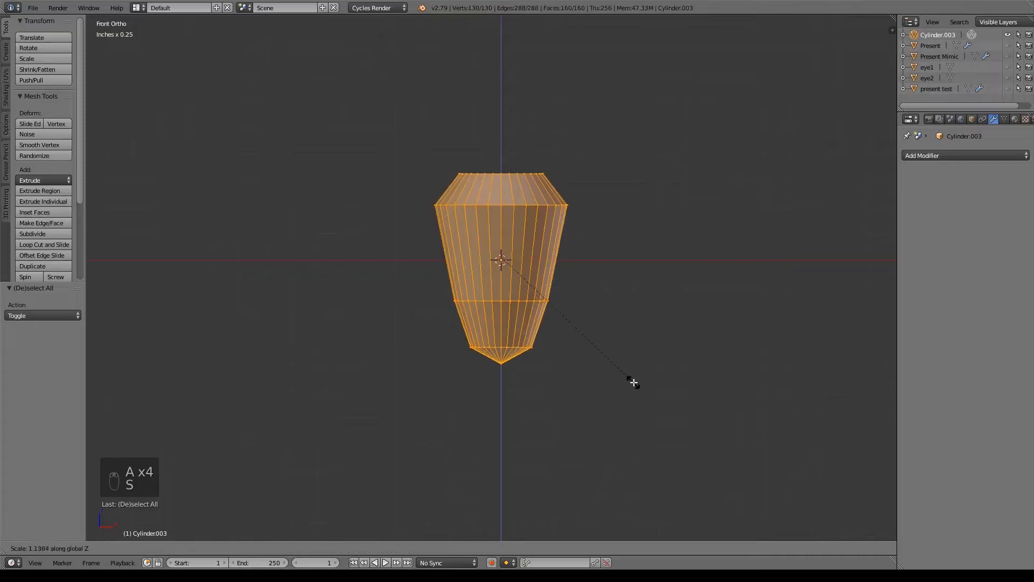
click(690, 397)
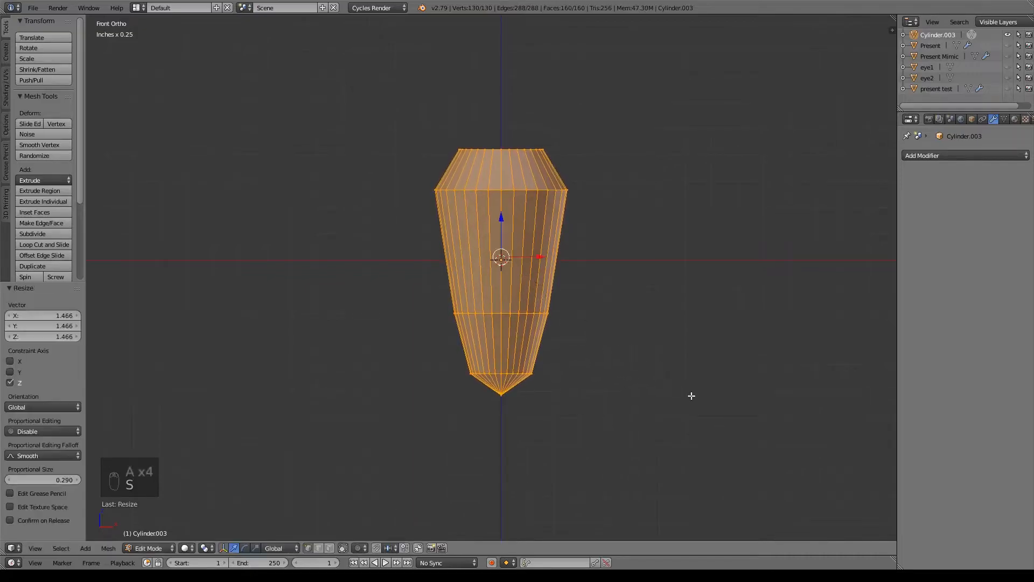
- Narrow the whole cylinder mesh along Y only and return to Object Mode
key(KP_3)
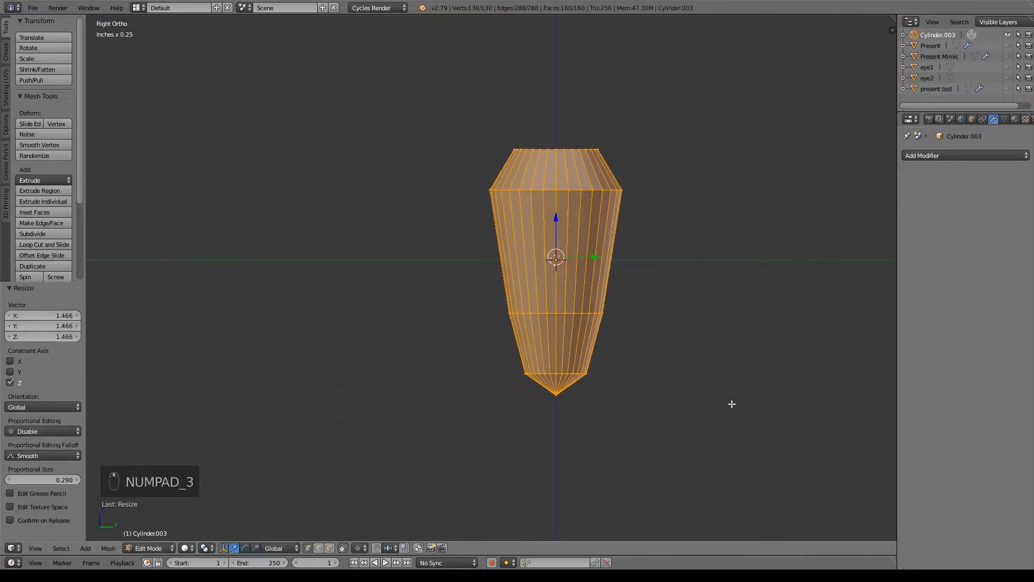
shift+middle_drag(732, 404, 634, 412)
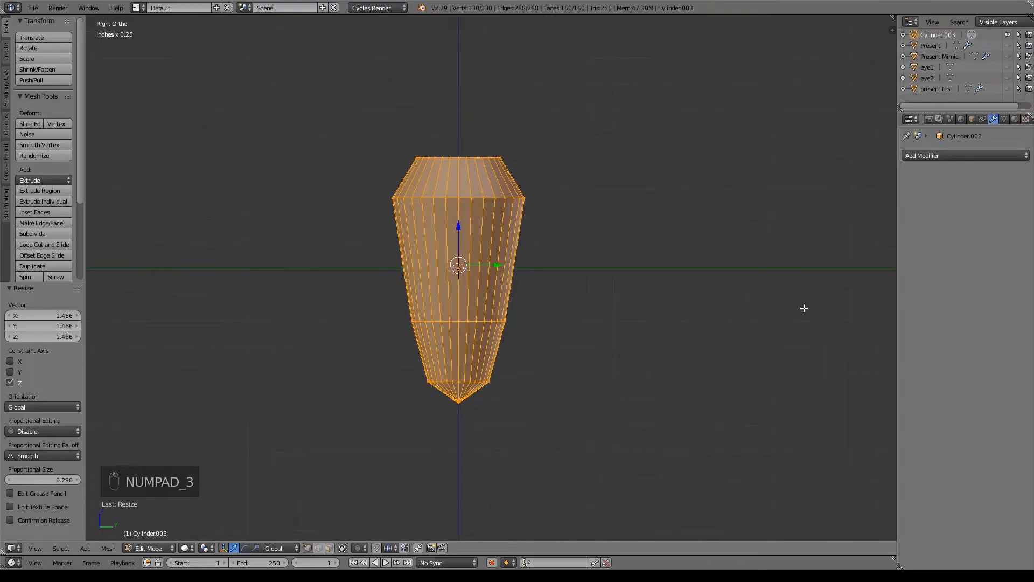
key(s)
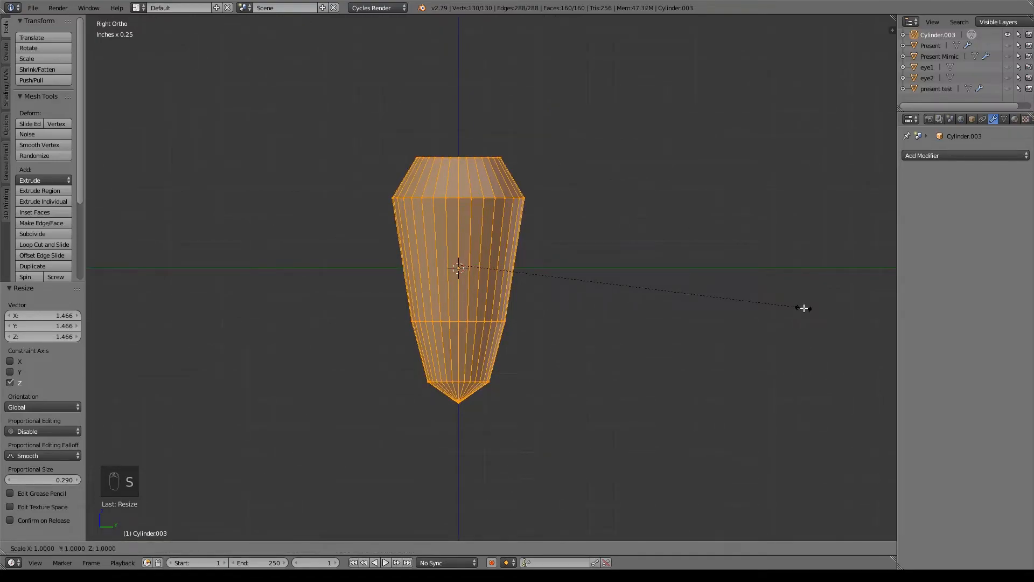
key(y)
click(685, 307)
middle_drag(685, 307, 632, 395)
key(Tab)
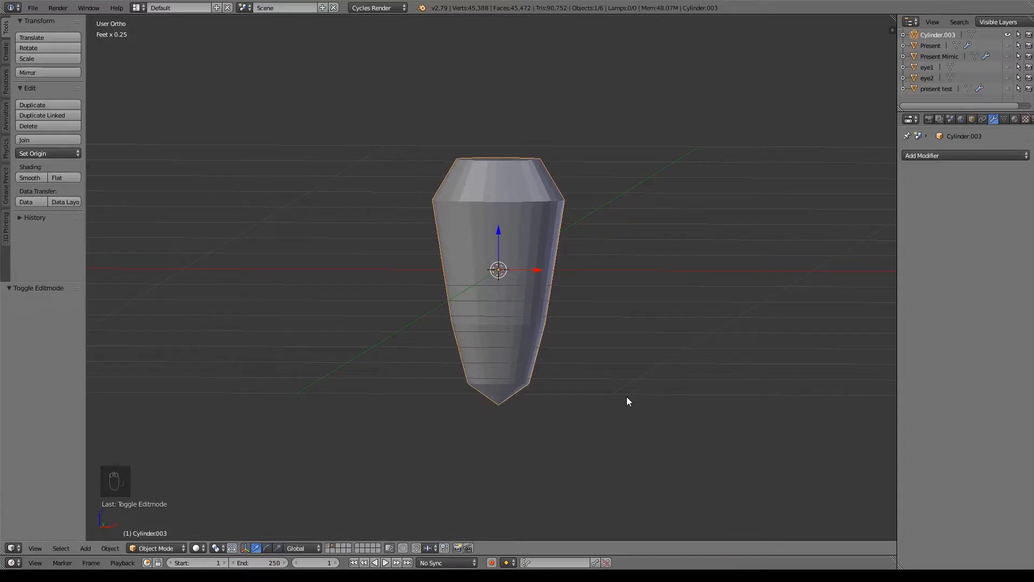
- Show the Present Mimic, scale the cylinder by 0.162, and move it -512 thou in Y and 328 thou in Z to the mouth
click(1008, 56)
middle_drag(619, 305, 506, 313)
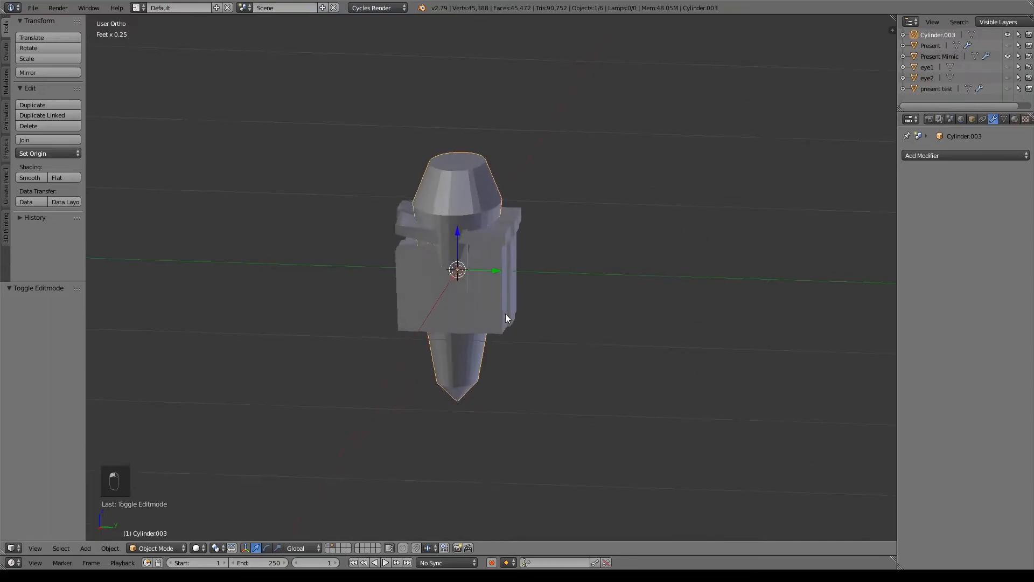
key(KP_3)
key(s)
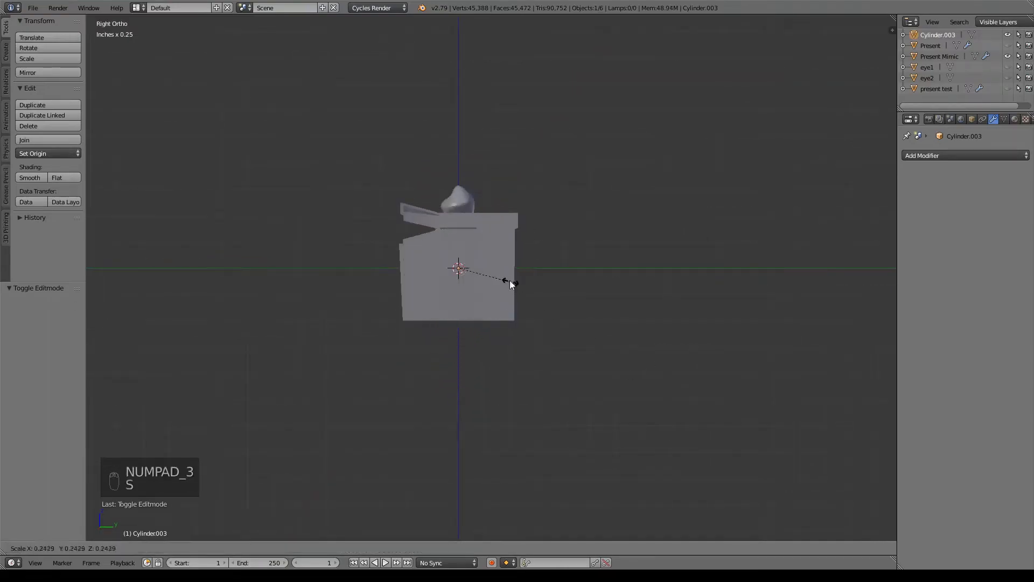
click(528, 280)
key(g)
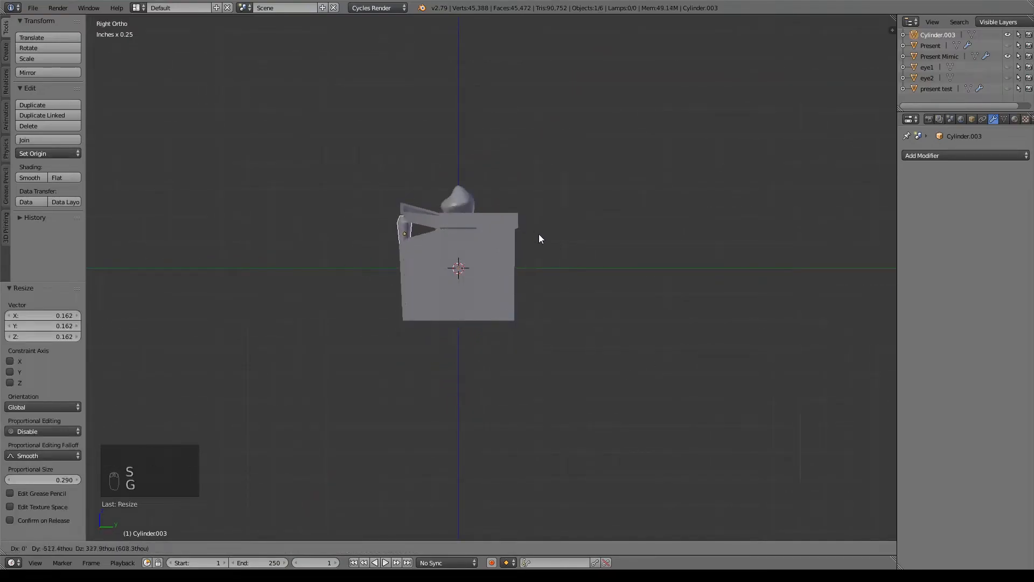
click(539, 233)
- Rename the cylinder object as Tooth
key(KP_1)
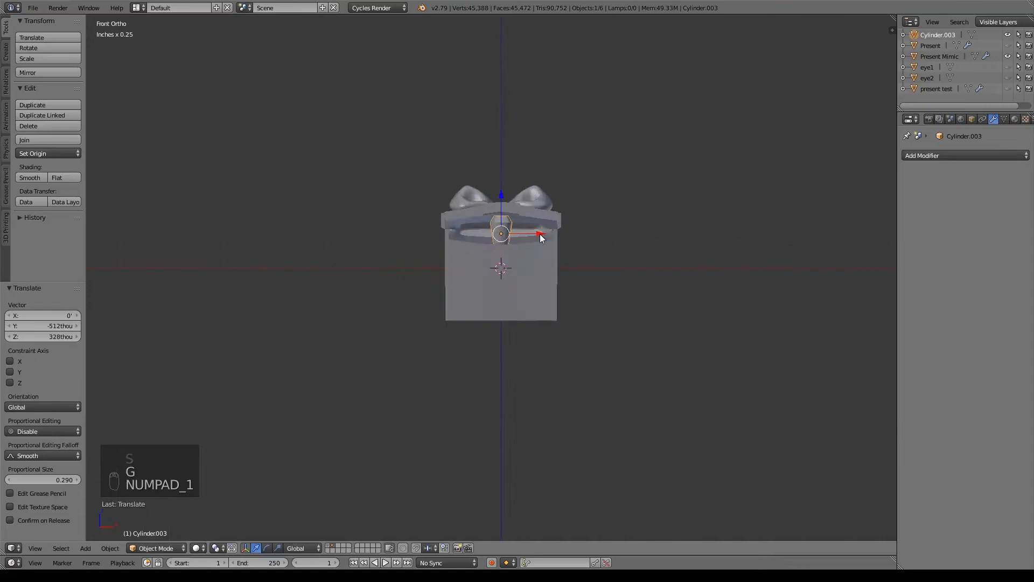
double_click(929, 35)
text(Tooth)
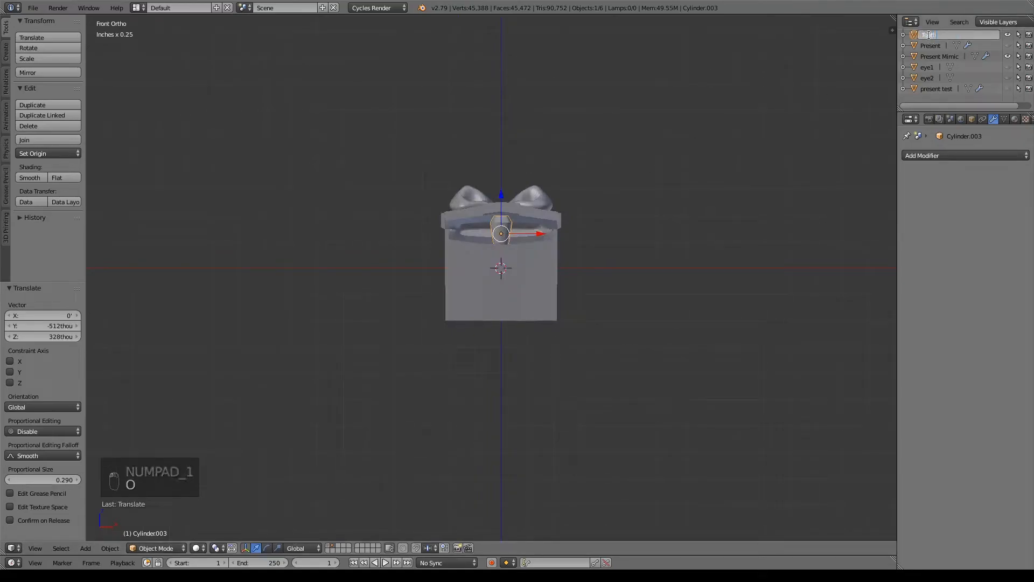
key(Return)
- Shift the tooth 124 thou along X, then shrink it and reposition it beside the centre under the box's upper lip
scroll(632, 194, up, 8)
shift+middle_drag(647, 253, 572, 352)
drag(449, 342, 515, 342)
key(s)
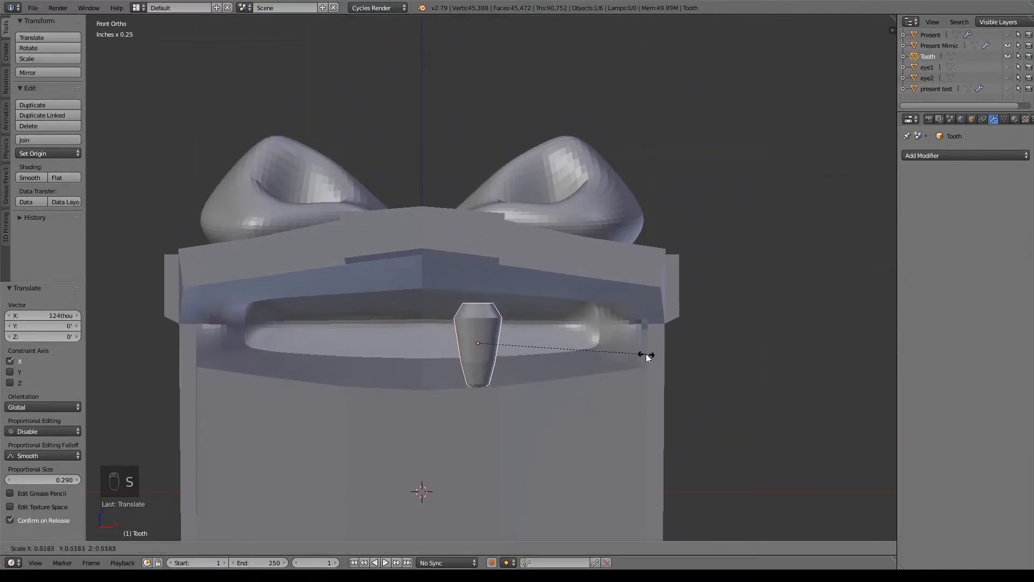
click(617, 348)
drag(477, 313, 493, 280)
- Move the tooth slightly forward along negative Y within the upper lip and raise it 14.5 thou along Z
key(KP_3)
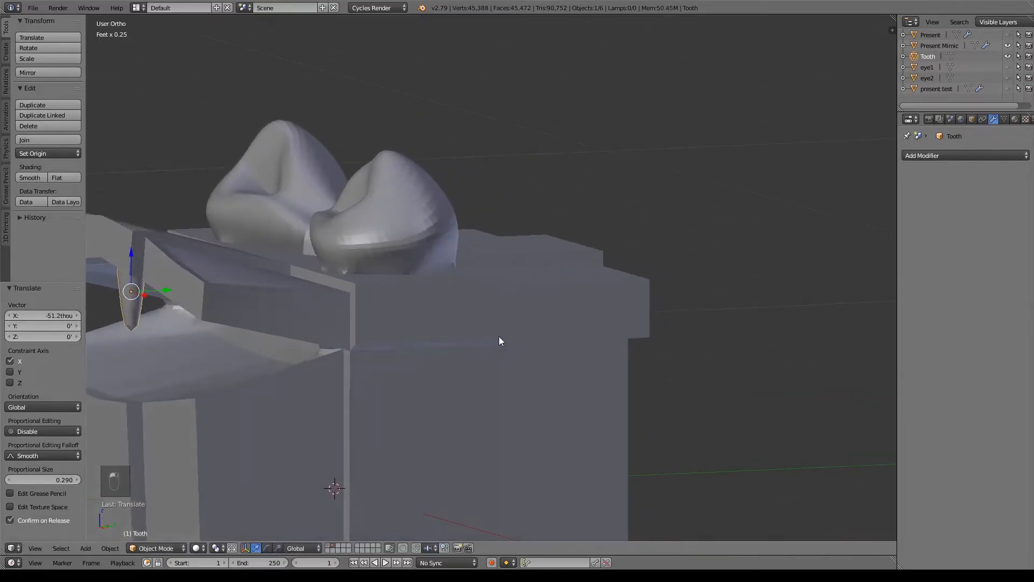
shift+middle_drag(256, 349, 577, 350)
scroll(485, 358, up, 3)
key(z)
drag(484, 296, 459, 299)
key(KP_1)
key(z)
drag(423, 257, 415, 244)
scroll(581, 361, down, 4)
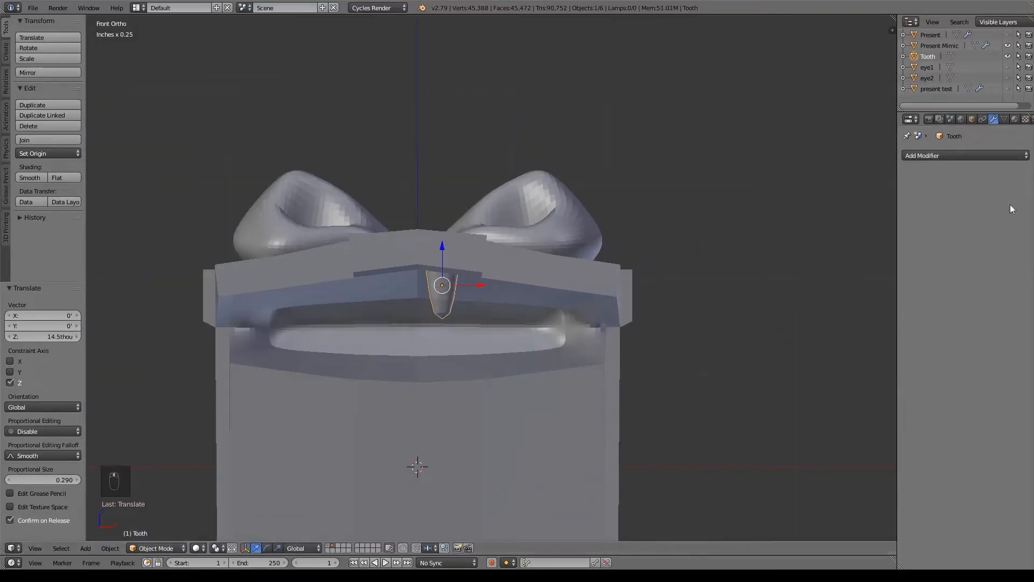
- Show eye1 and eye2 and scale the tooth by 0.822 across X and Y while keeping its height
drag(1009, 68, 1009, 78)
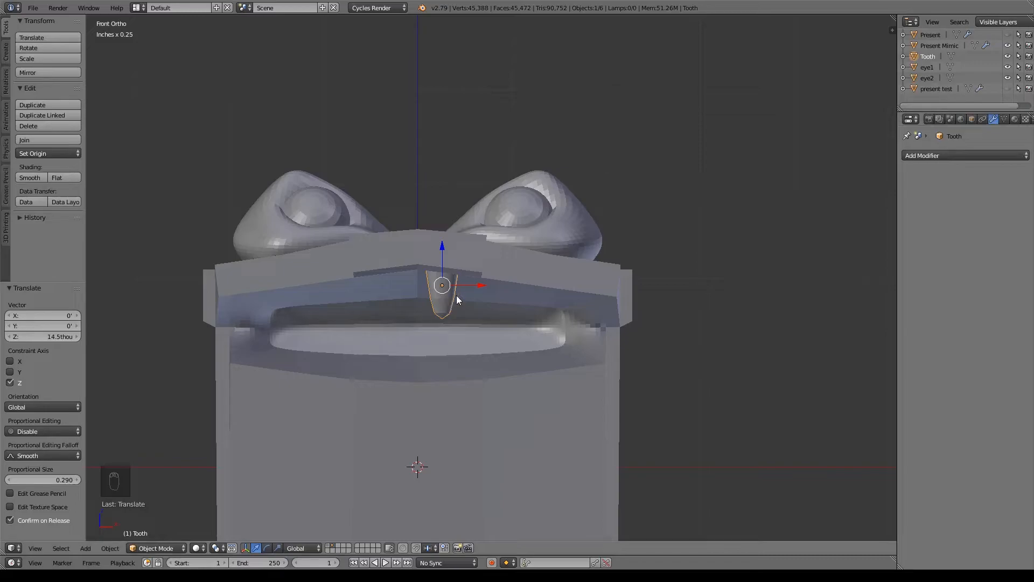
key(s)
key(shift+z)
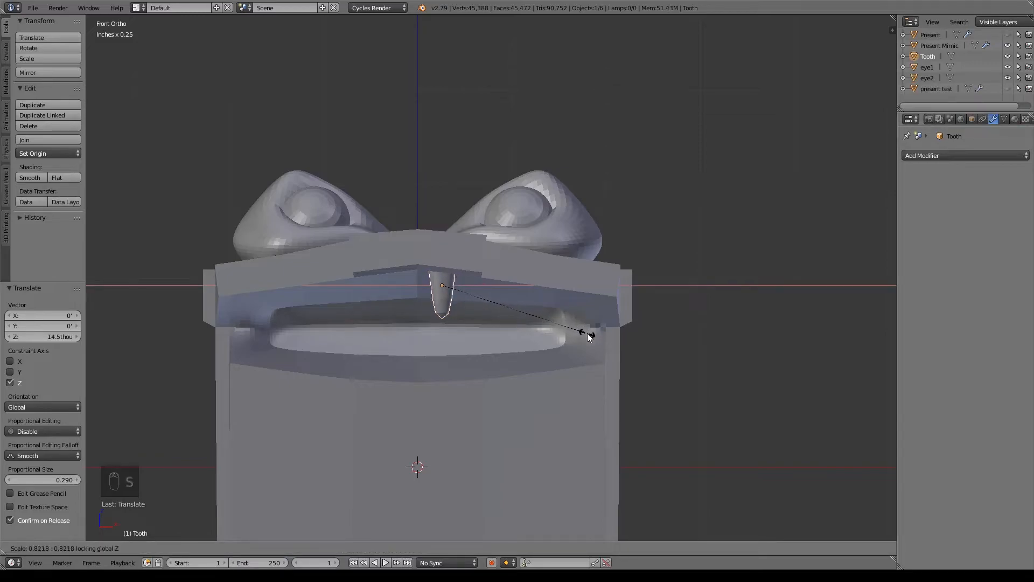
click(587, 332)
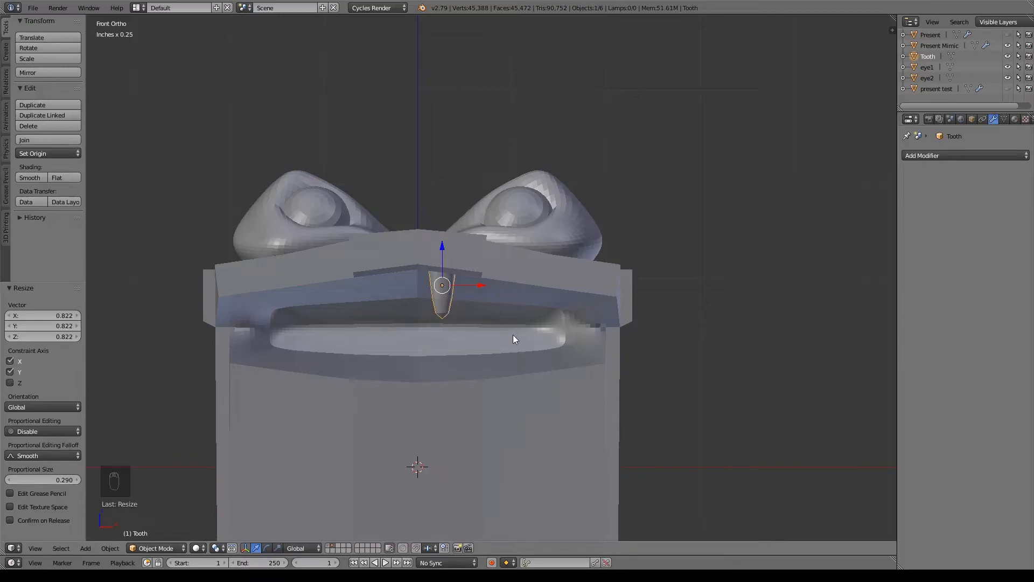
- Duplicate the tooth four times along the upper lip, with X offsets of 92.9, 100, 112 and 106 thou and slight downward shifts
key(shift+d)
click(548, 337)
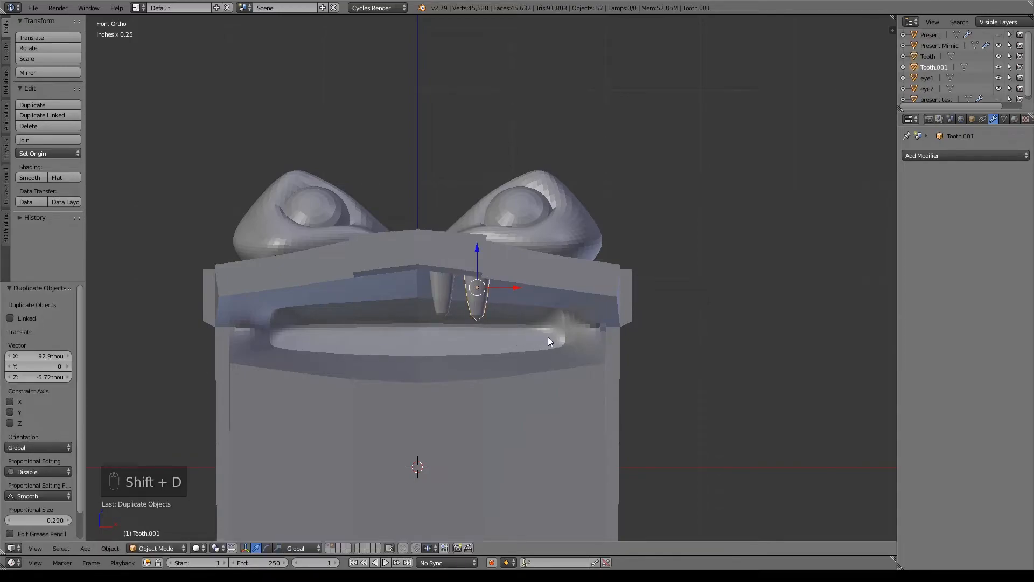
key(shift+d)
click(587, 340)
key(shift+d)
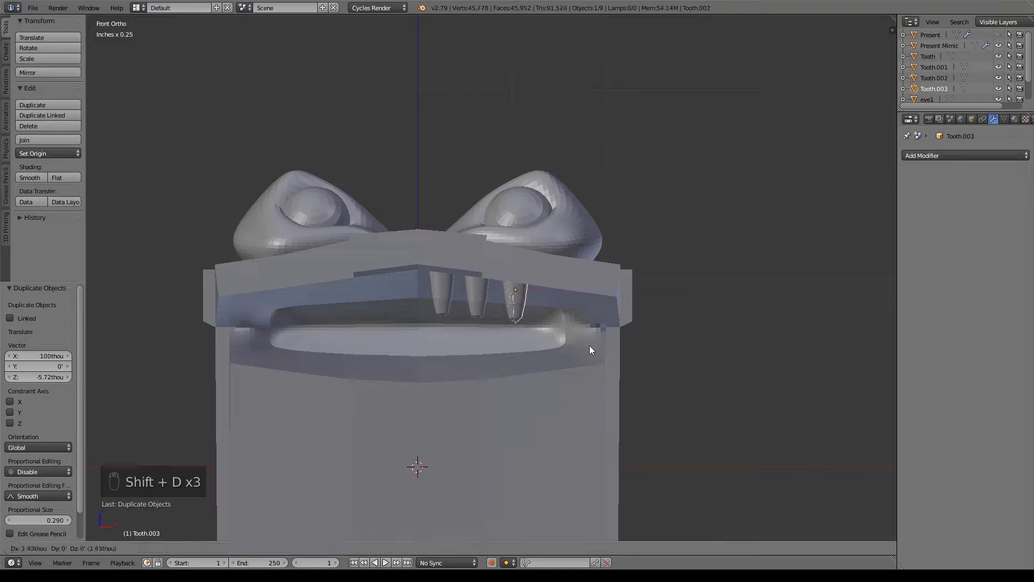
click(630, 351)
key(shift+d)
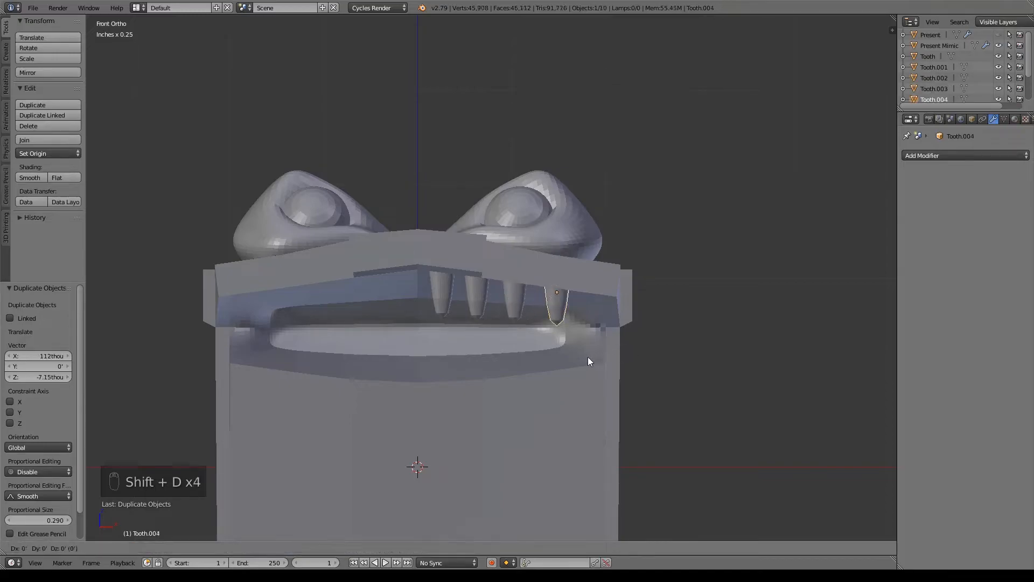
click(627, 361)
middle_drag(648, 393, 525, 396)
middle_drag(525, 326, 647, 364)
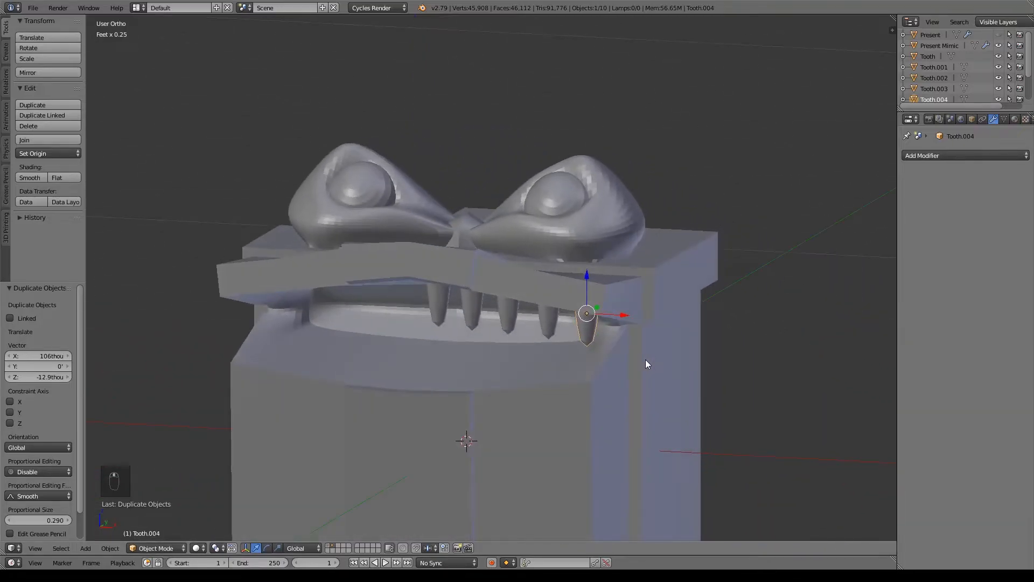
- Shorten the second tooth from the centre, Tooth.001, by scaling it 0.657 along Z
key(KP_1)
scroll(611, 347, up, 3)
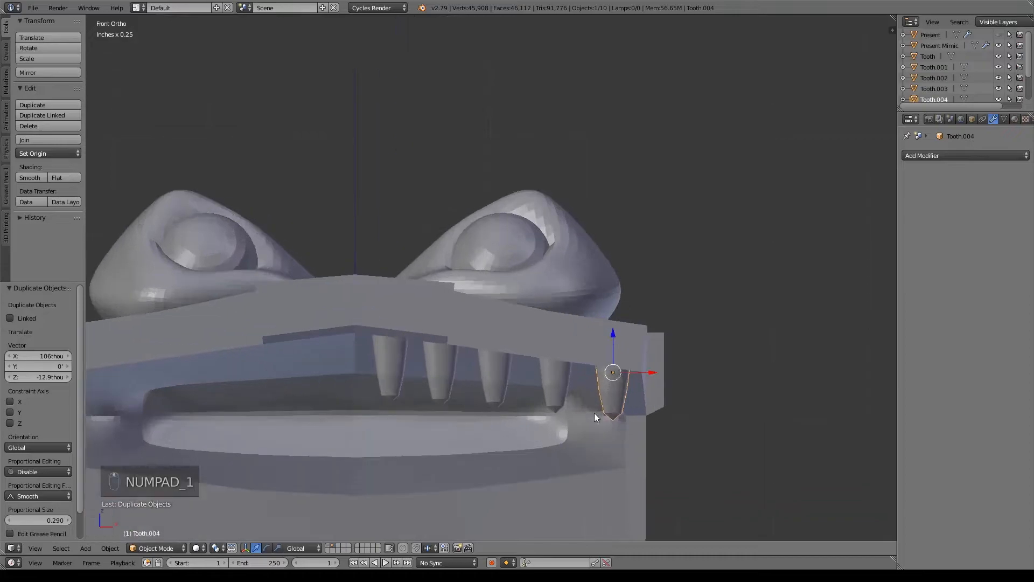
scroll(593, 414, up, 1)
right_click(411, 390)
shift+middle_drag(505, 482, 489, 398)
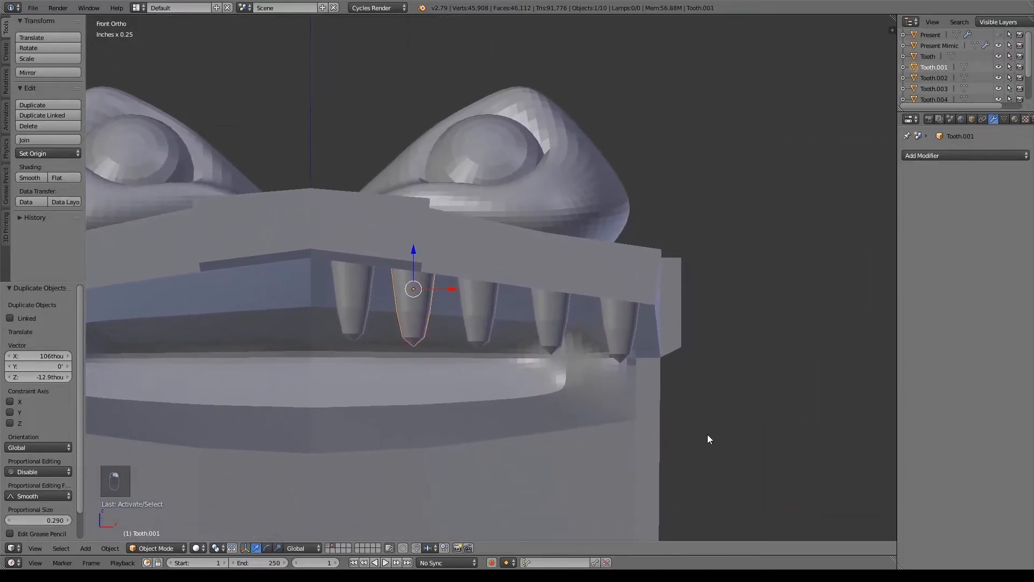
key(s)
key(z)
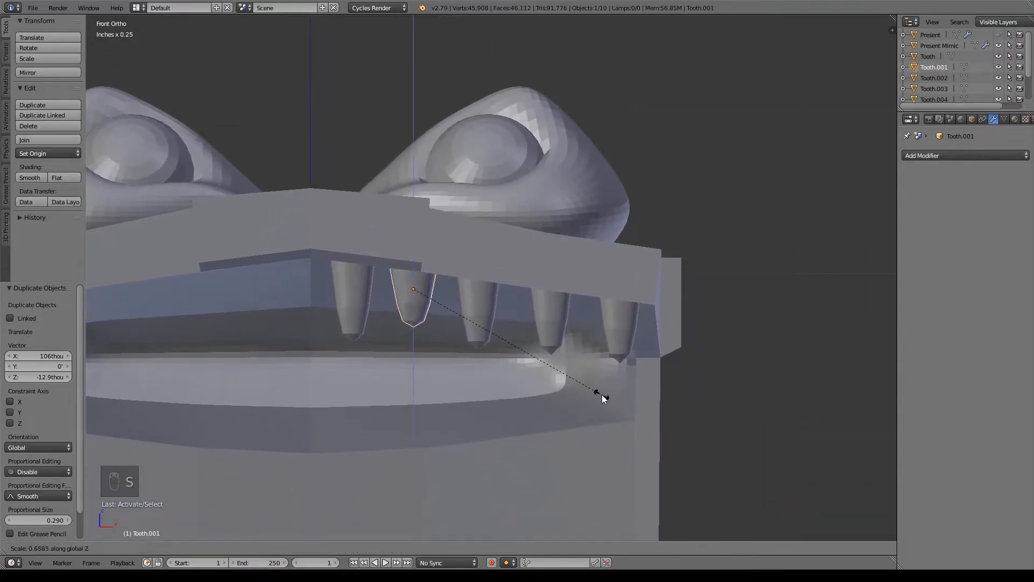
click(602, 394)
- Shorten Tooth.003 by 0.700 and the outermost Tooth.004 by 0.455 along Z
right_click(554, 333)
key(s)
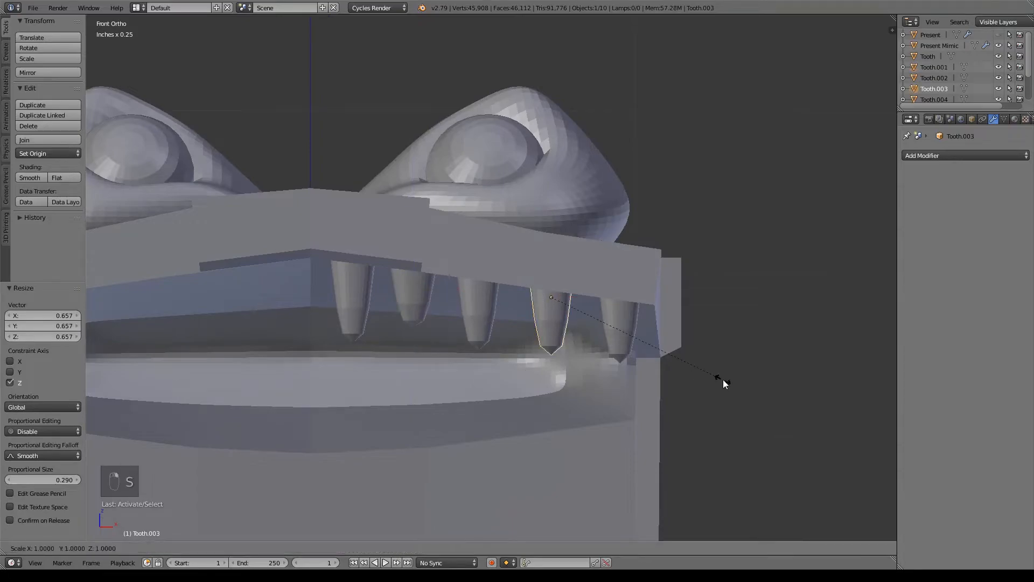
click(684, 368)
right_click(615, 329)
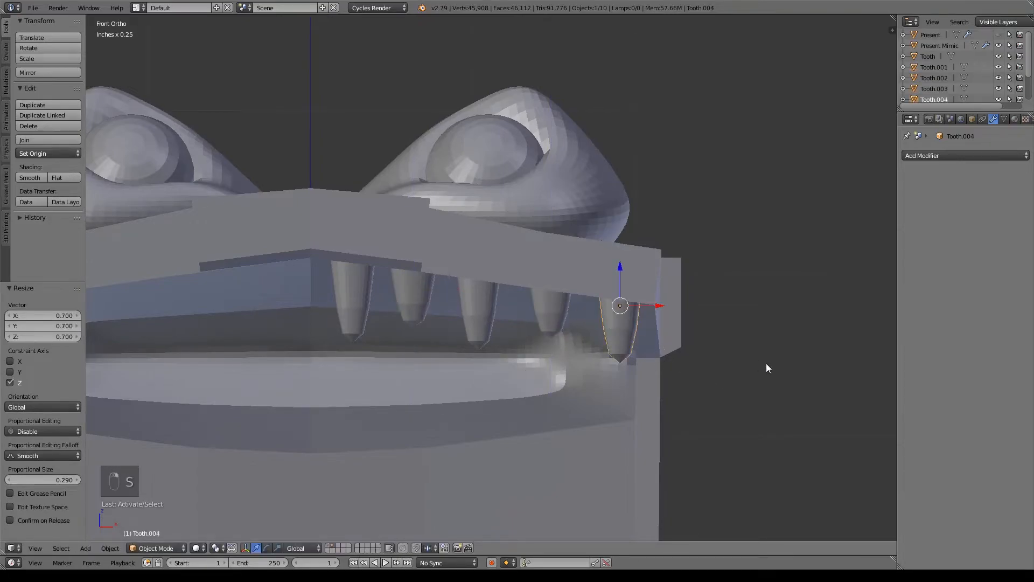
key(s)
key(z)
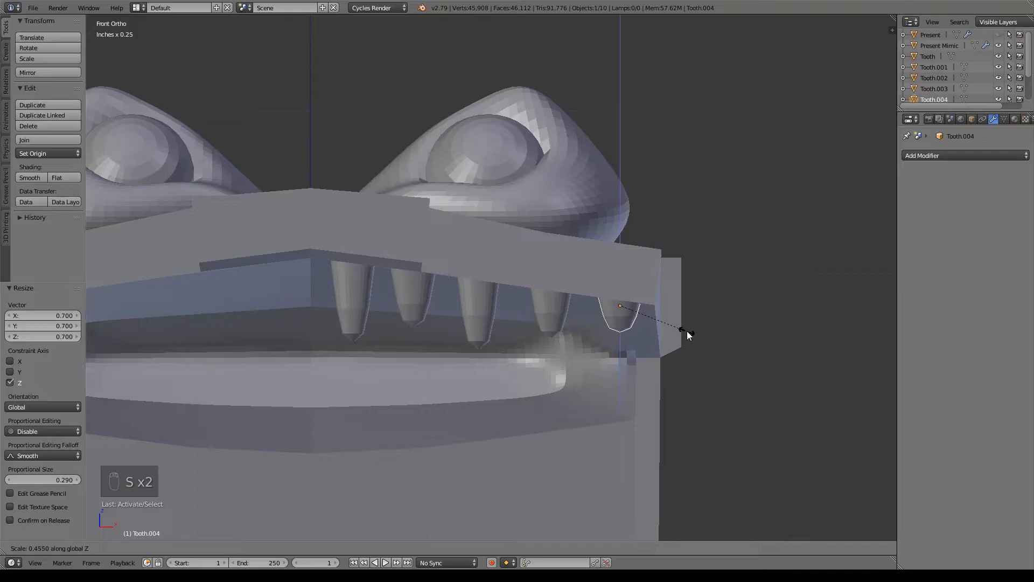
click(688, 334)
- Lengthen the middle tooth, Tooth.002, by 1.386 and the innermost tooth by 1.167 along Z
right_click(481, 319)
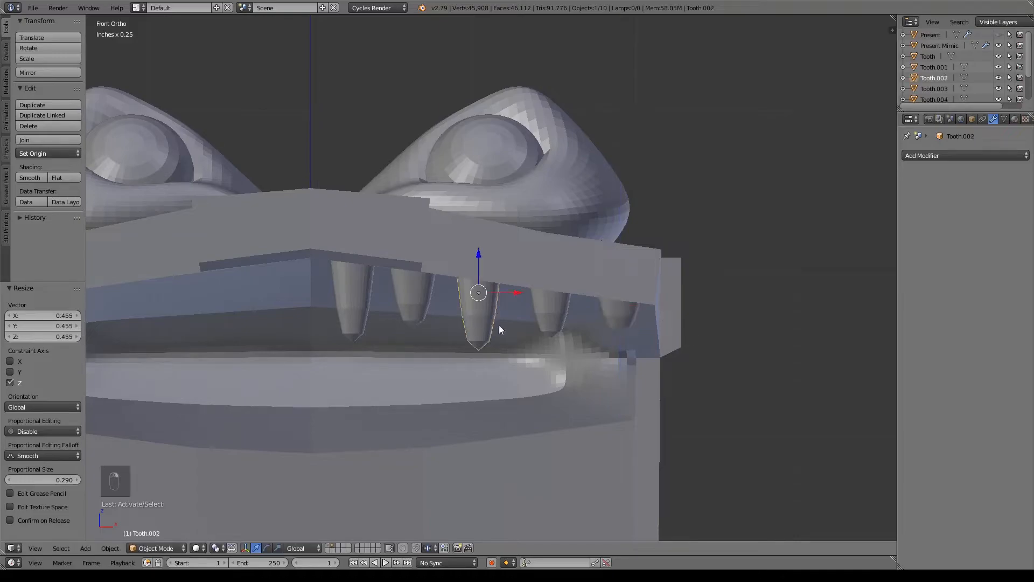
key(s)
key(z)
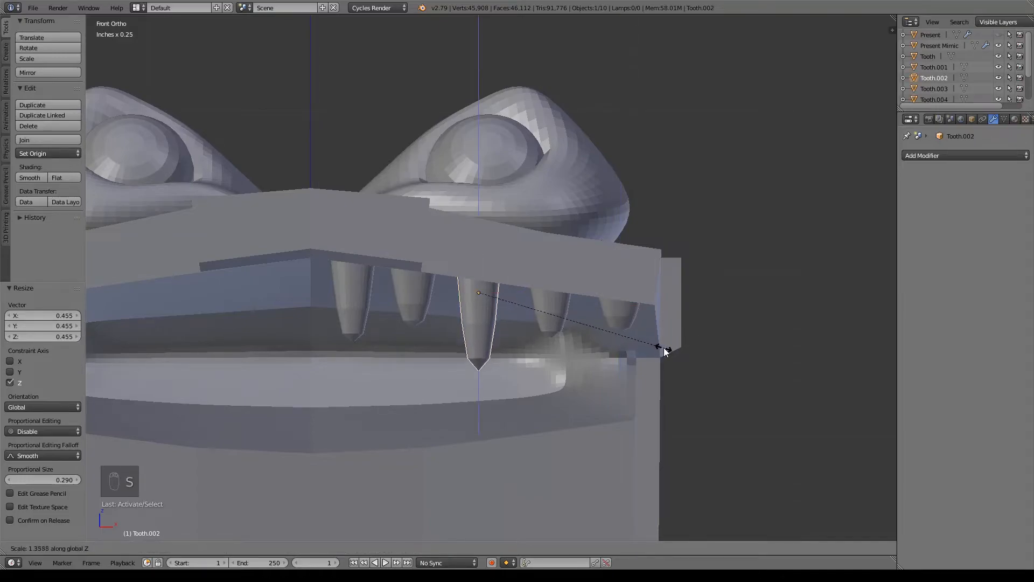
click(668, 351)
right_click(351, 307)
key(s)
key(z)
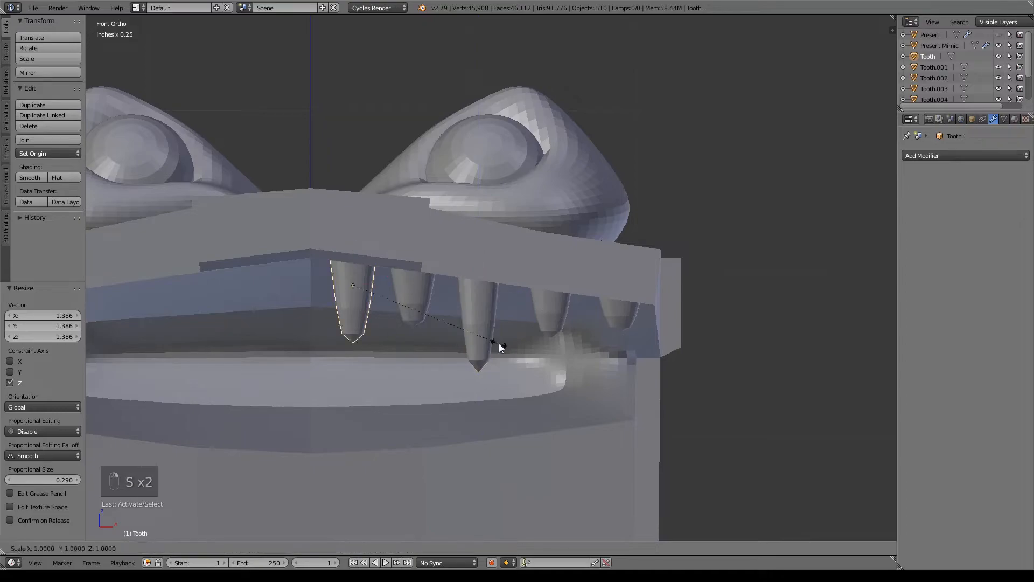
click(691, 402)
middle_drag(691, 402, 515, 315)
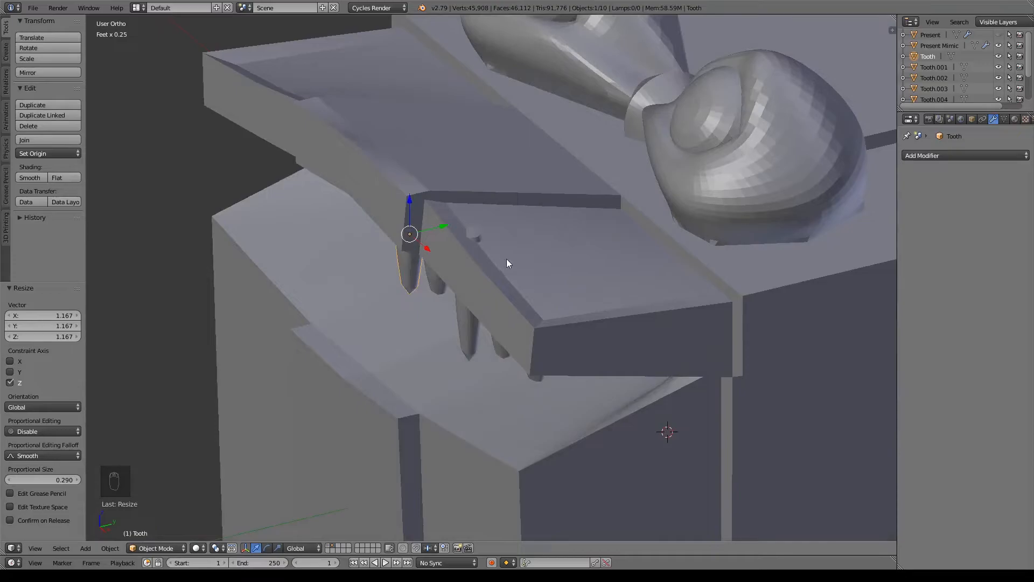
- Reduce the crease of three connected edges bordering the raised lid ribbon panel on Present Mimic, using a factor of -0.948 and a further adjustment
right_click(560, 265)
key(Tab)
scroll(610, 341, up, 3)
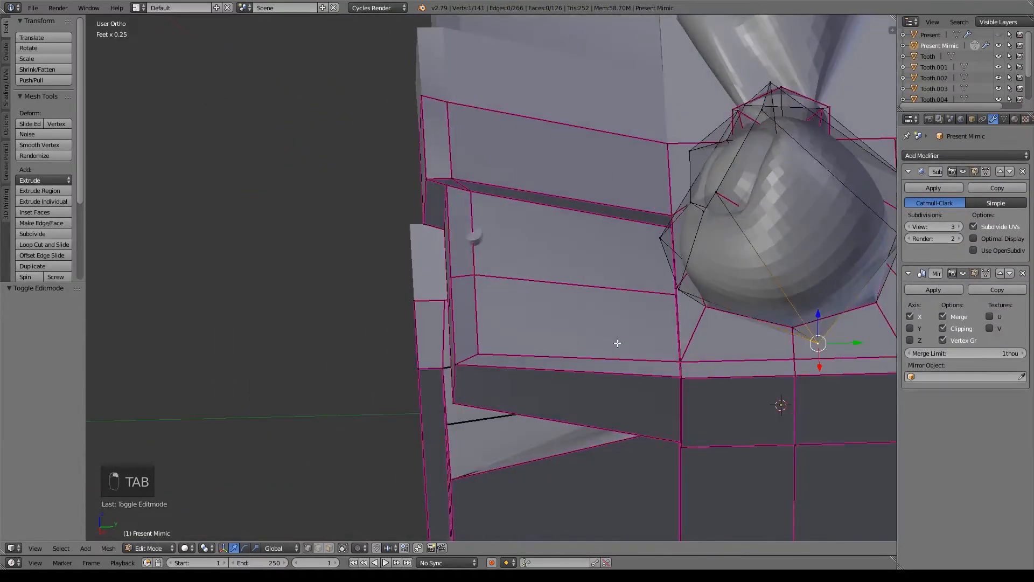
right_click(675, 362)
shift+right_click(488, 351)
shift+right_click(476, 276)
shift+right_click(479, 190)
key(shift+e)
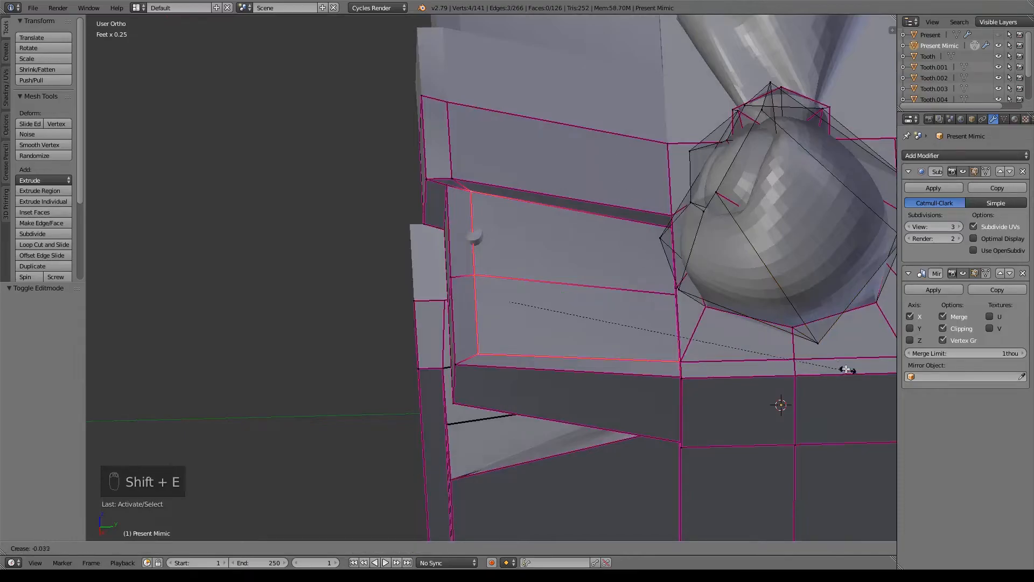
click(874, 416)
key(shift+e)
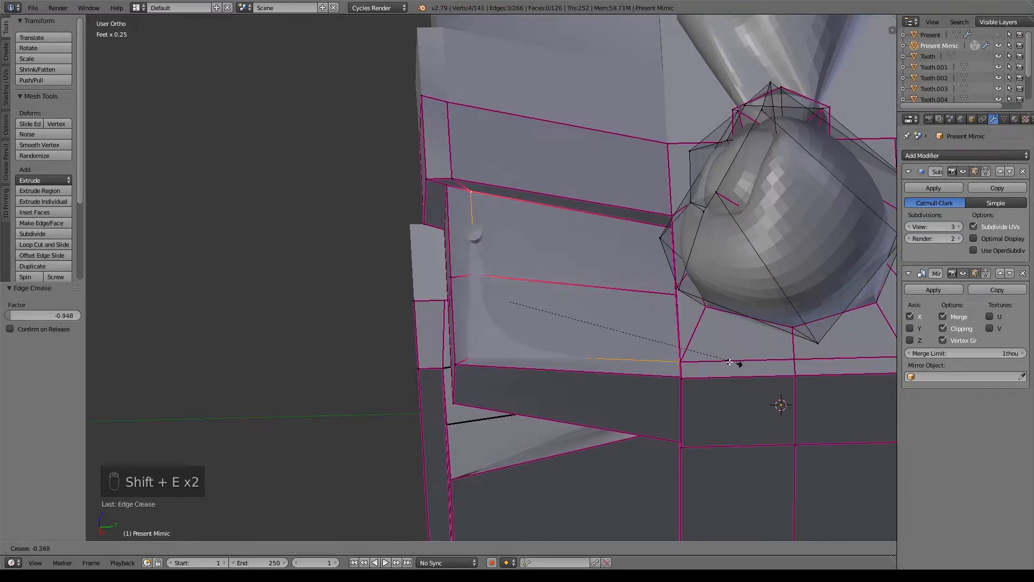
click(530, 316)
key(Tab)
- Lower the long middle tooth, Tooth.002, by 8.04 thou along Z
middle_drag(678, 391, 704, 384)
scroll(719, 381, down, 3)
middle_drag(483, 279, 530, 277)
right_click(460, 309)
drag(457, 264, 454, 265)
- Duplicate the five upper teeth in front view and move the copies -525 thou along X to the other half of the mouth
middle_drag(544, 348, 590, 287)
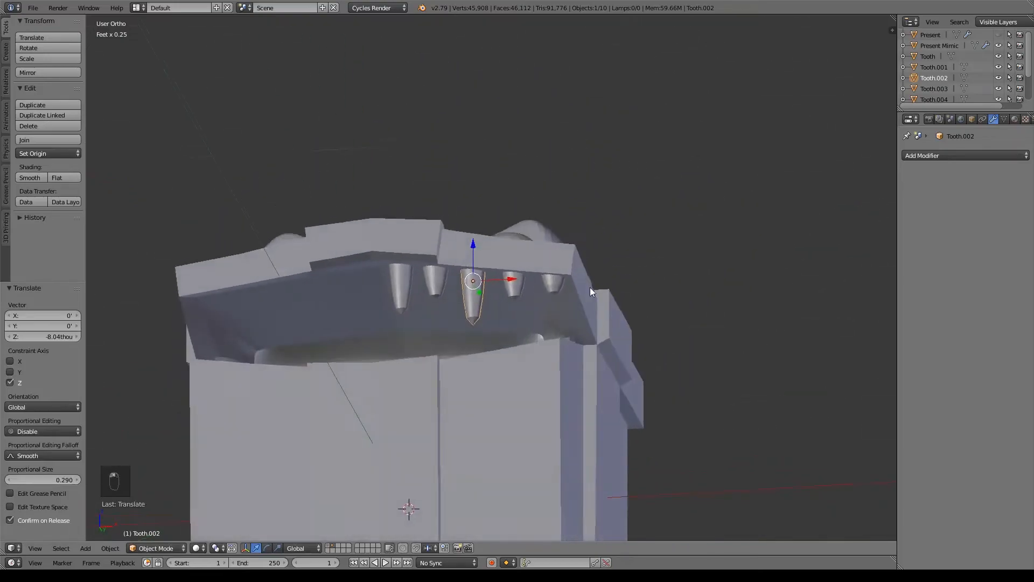
key(KP_1)
shift+right_click(394, 296)
shift+right_click(432, 295)
shift+right_click(513, 306)
shift+right_click(550, 301)
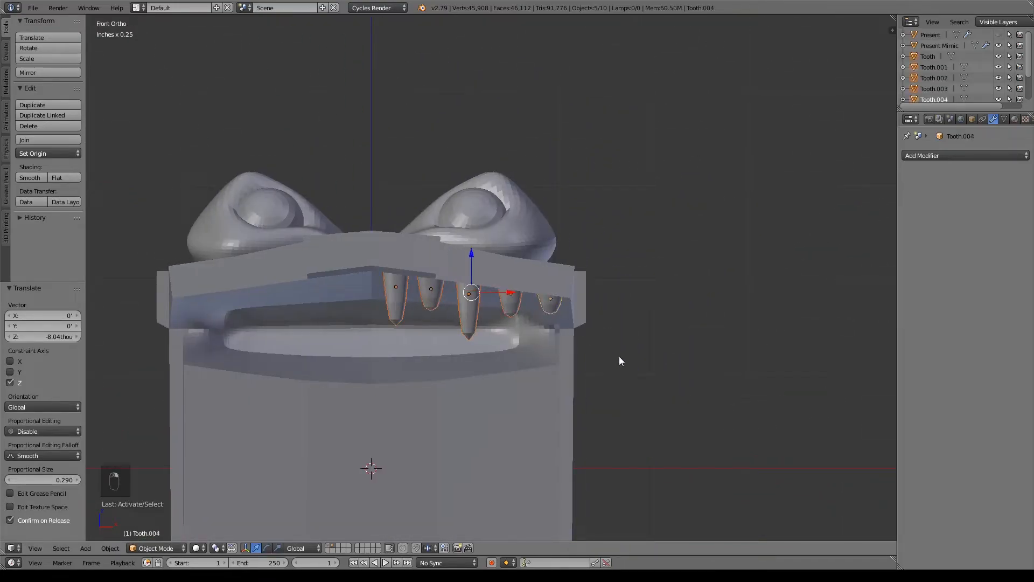
key(shift+d)
right_click(615, 353)
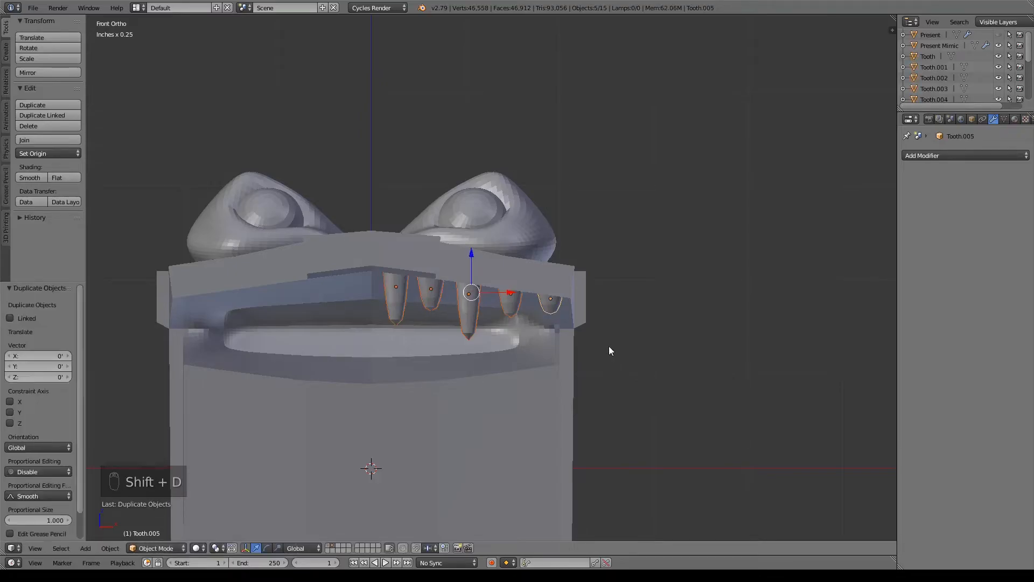
drag(511, 297, 314, 305)
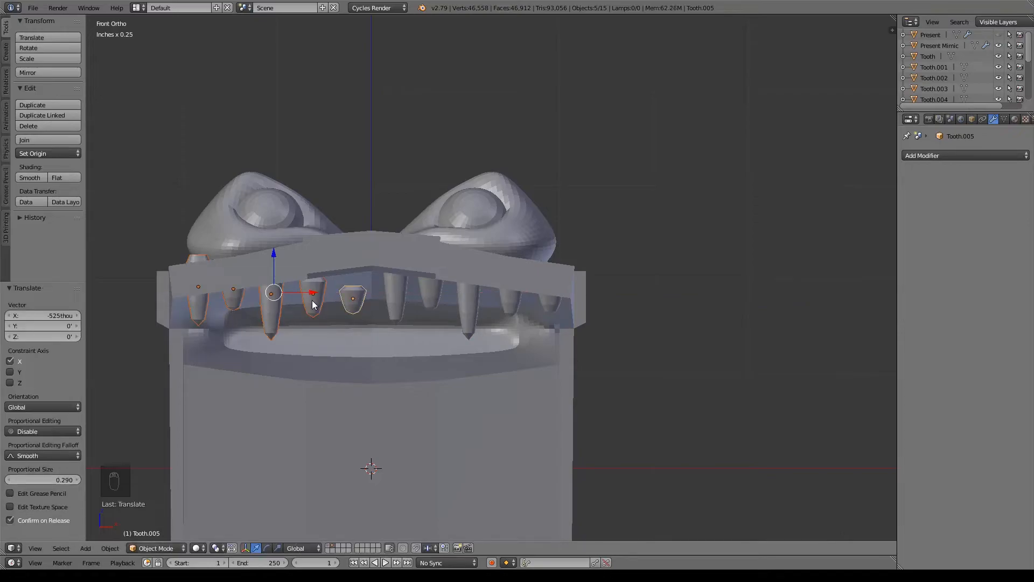
- Mirror the five copied upper teeth along global X
key(ctrl+m)
key(ctrl+m)
click(313, 305)
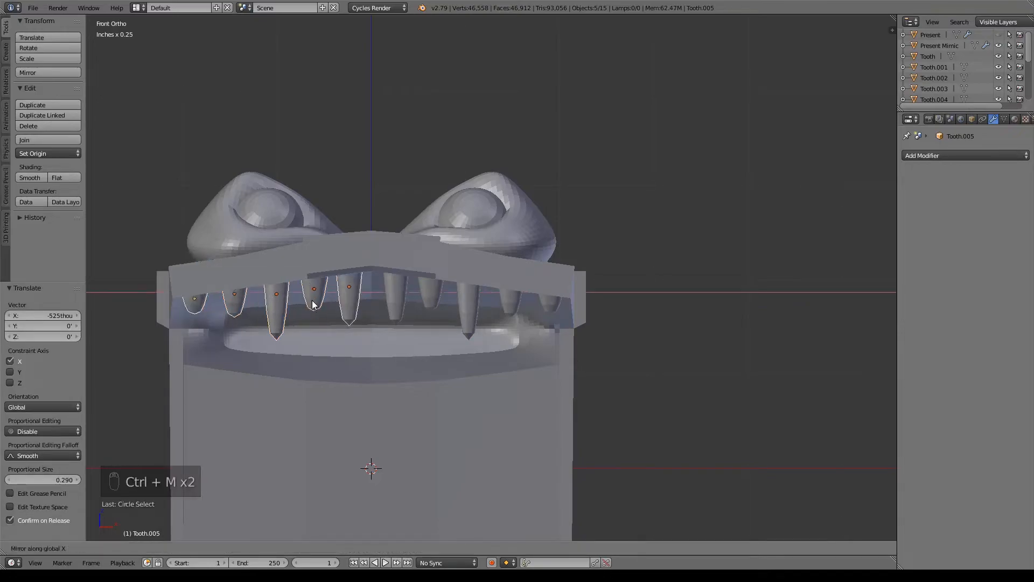
- Make the normals consistent on the mirrored innermost upper tooth, Tooth.009
shift+middle_drag(350, 328, 481, 299)
scroll(497, 302, up, 3)
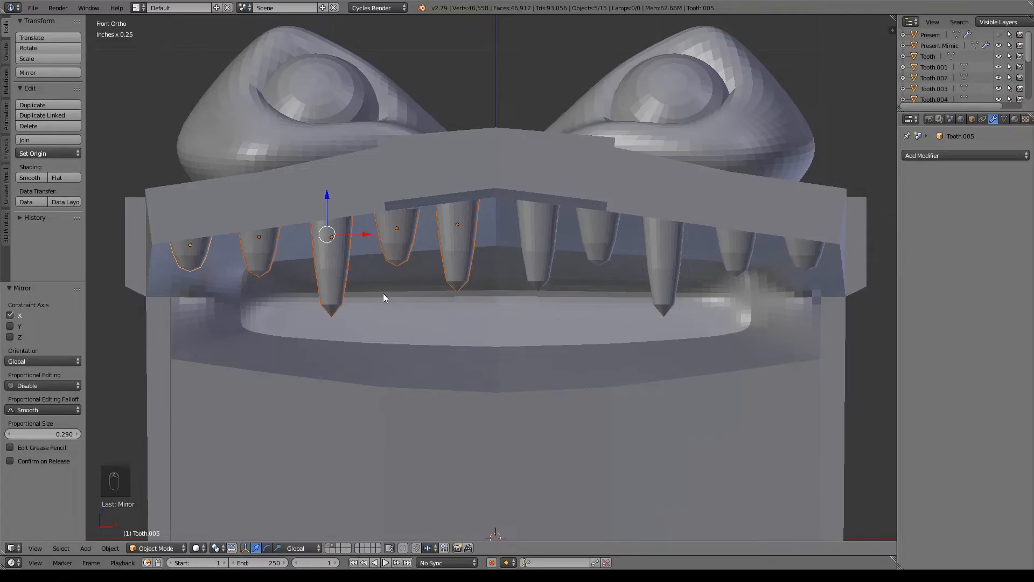
right_click(461, 260)
shift+right_click(396, 237)
shift+right_click(361, 251)
right_click(471, 237)
key(Tab)
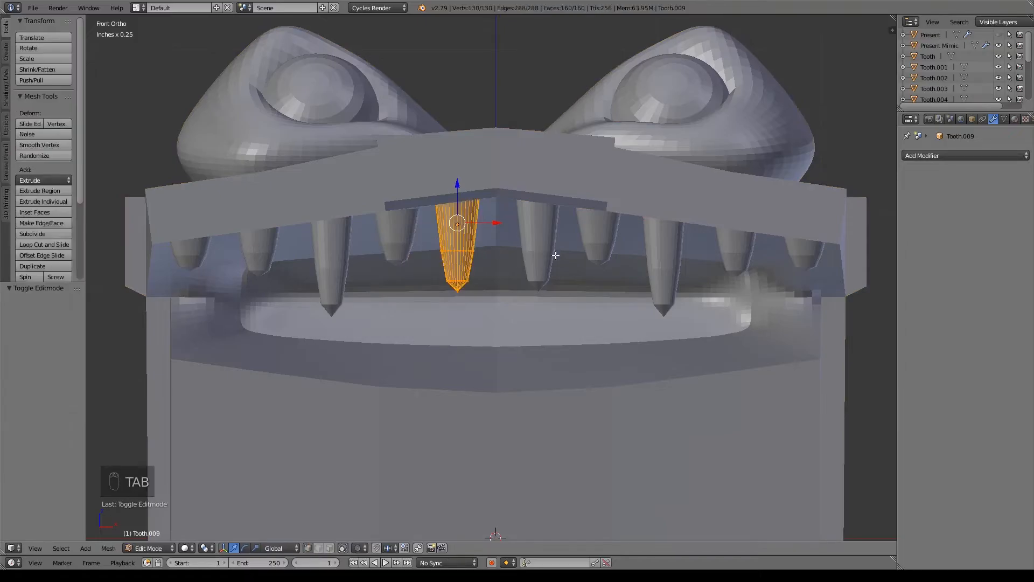
key(space)
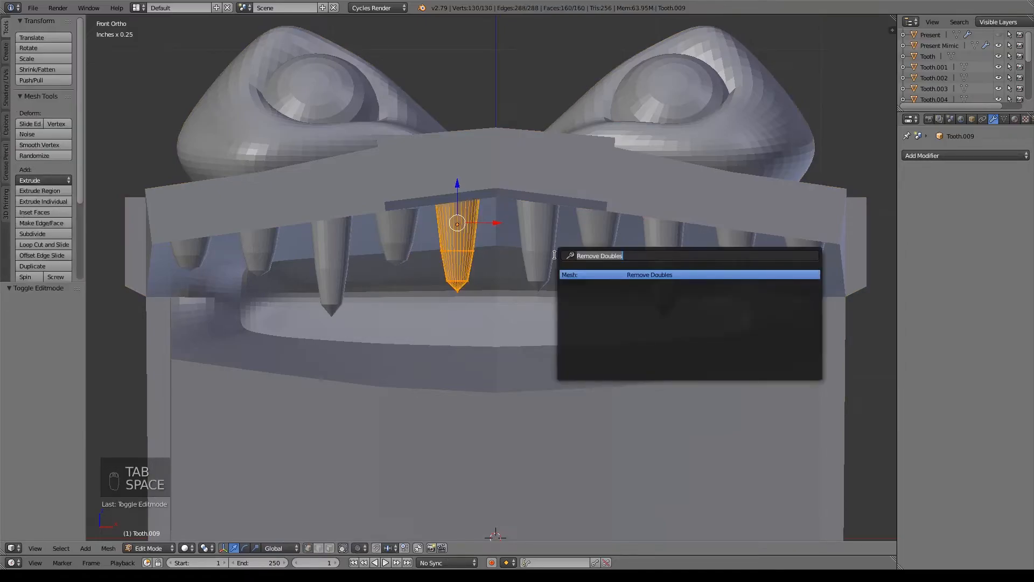
text(norma)
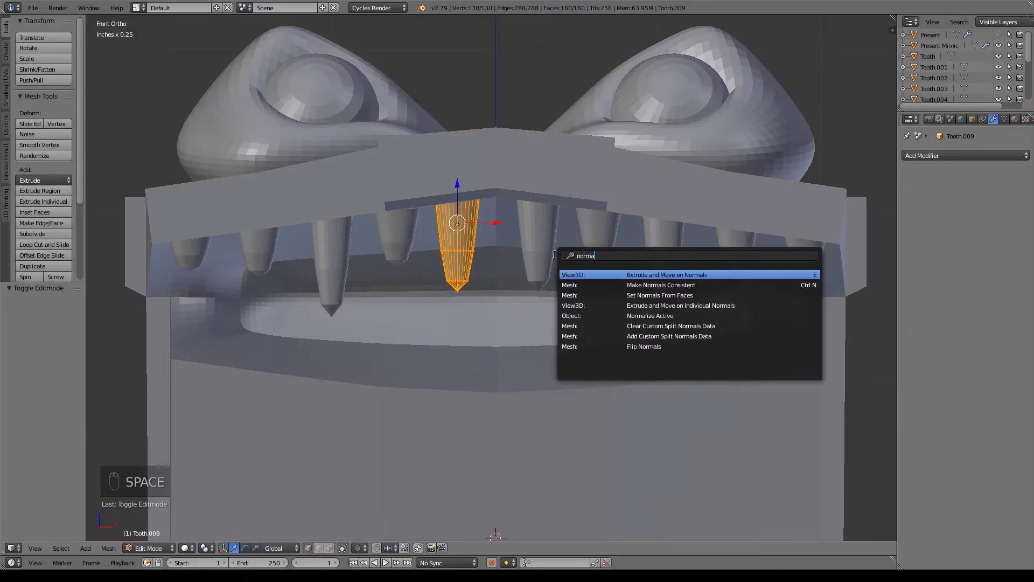
key(Down)
key(Return)
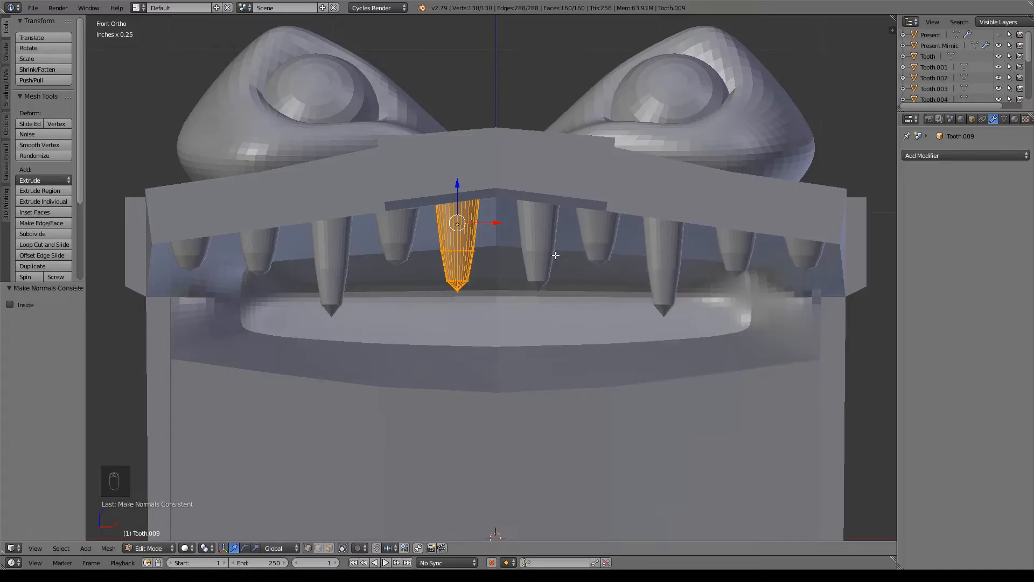
key(Tab)
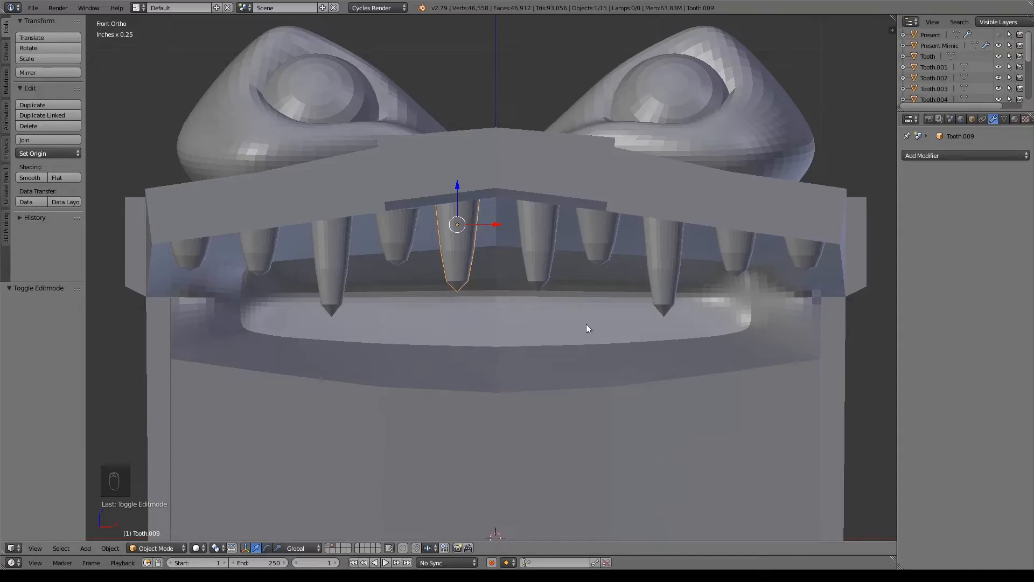
middle_drag(570, 316, 450, 305)
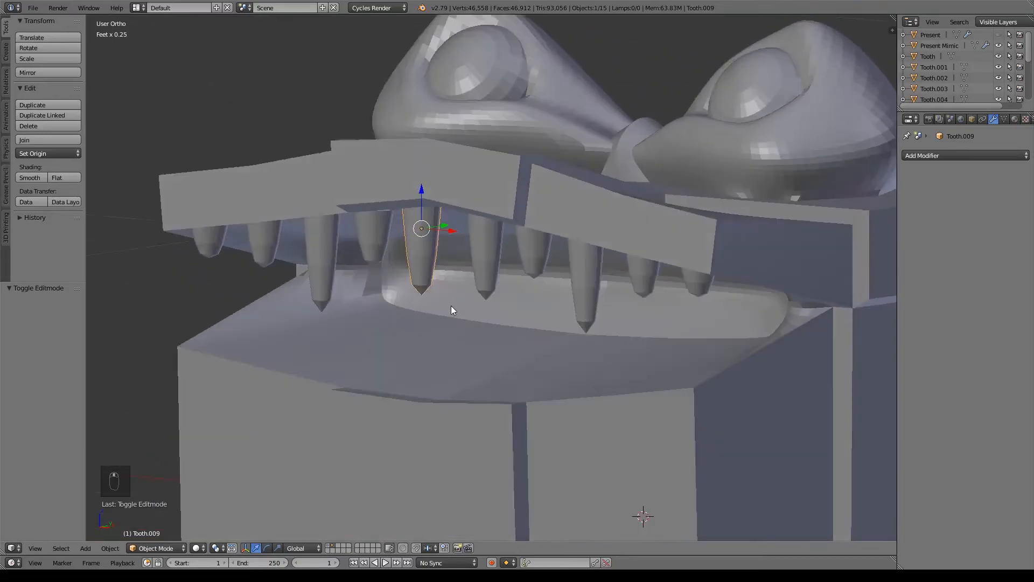
shift+middle_drag(498, 393, 464, 315)
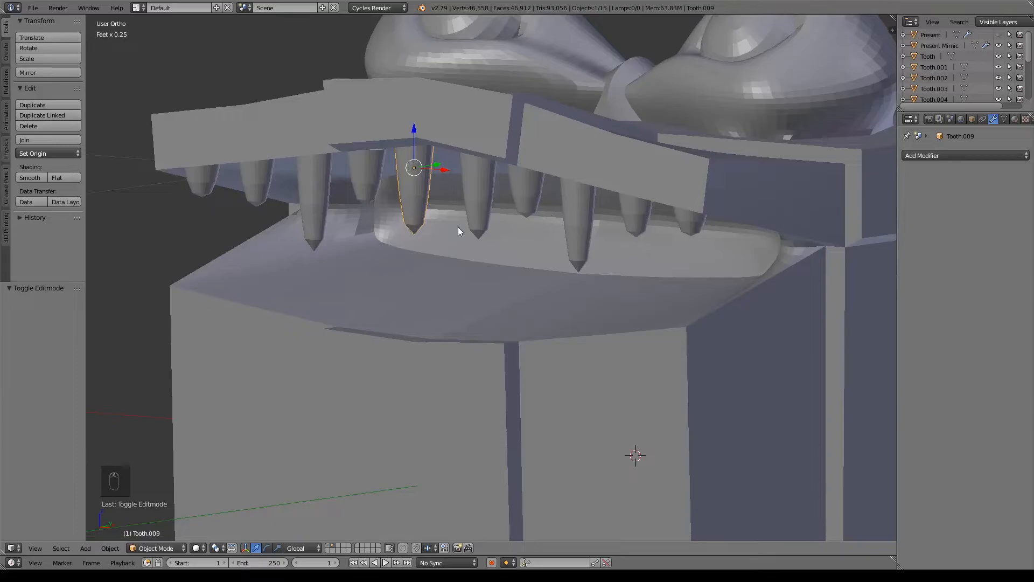
middle_drag(736, 418, 720, 357)
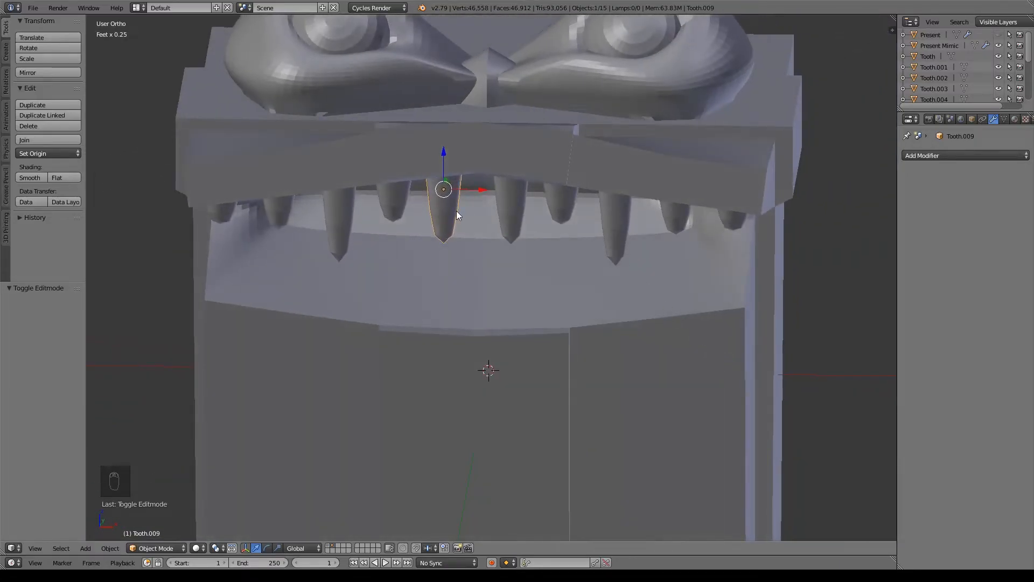
key(KP_1)
shift+middle_drag(435, 199, 409, 221)
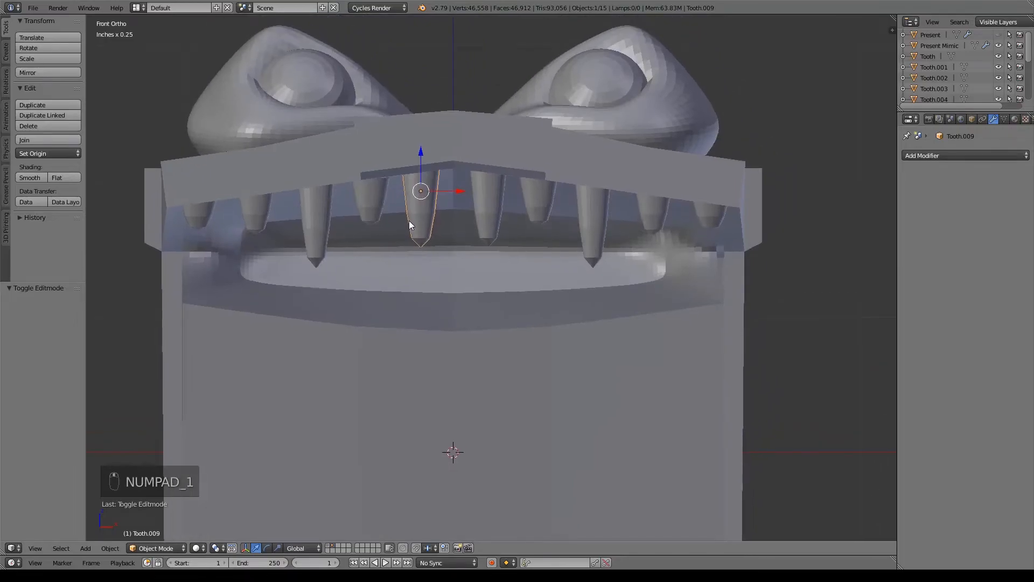
shift+click(207, 216)
shift+click(255, 213)
shift+click(347, 220)
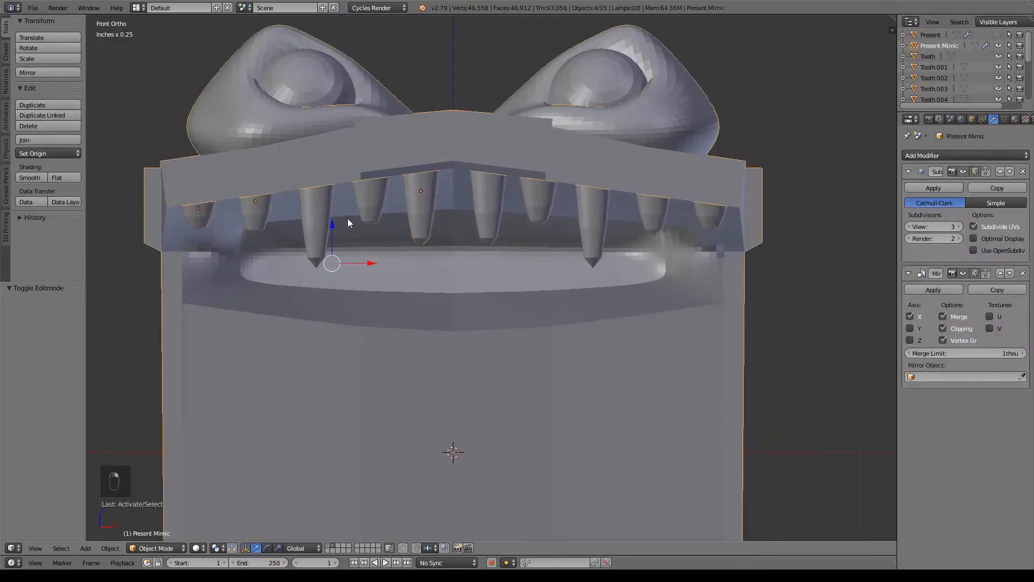
- Duplicate all ten upper teeth and move the copies -262 thou along Z to the lower lip
click(212, 213)
shift+click(253, 212)
shift+click(310, 216)
shift+click(368, 207)
shift+click(422, 208)
shift+click(493, 210)
shift+click(539, 209)
shift+click(595, 216)
shift+click(650, 214)
shift+click(716, 221)
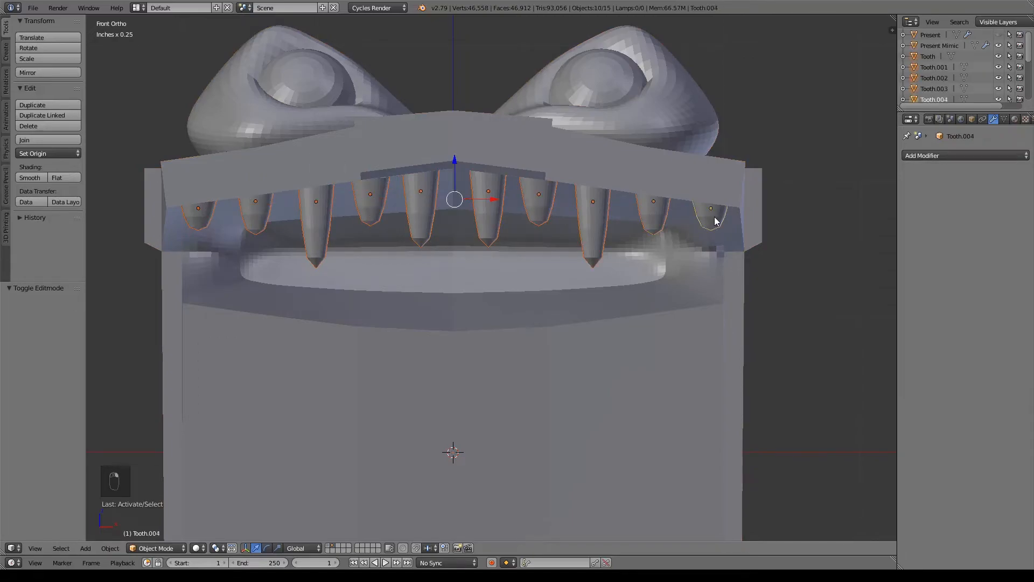
key(shift+d)
right_click(398, 180)
key(g)
key(z)
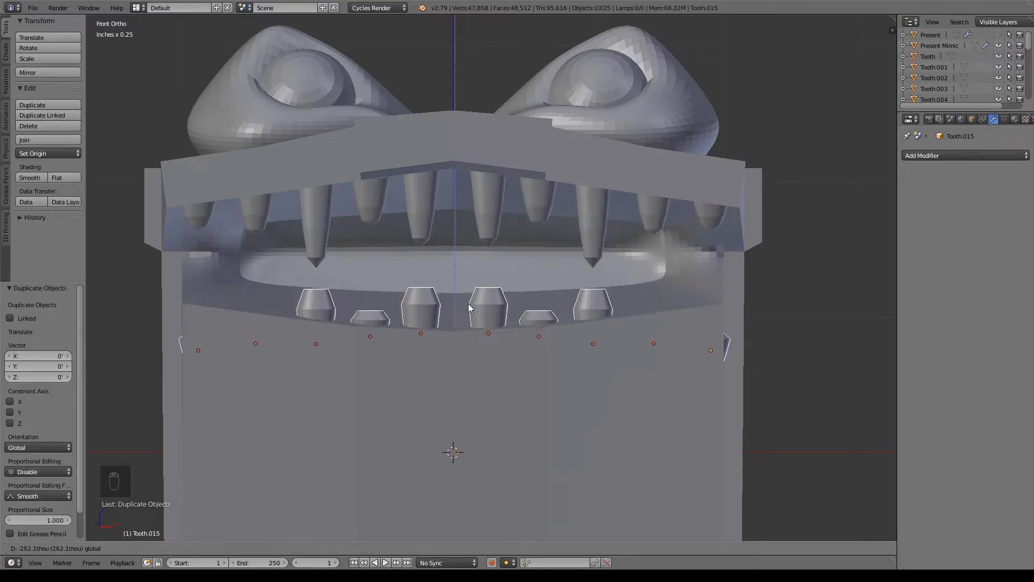
click(469, 306)
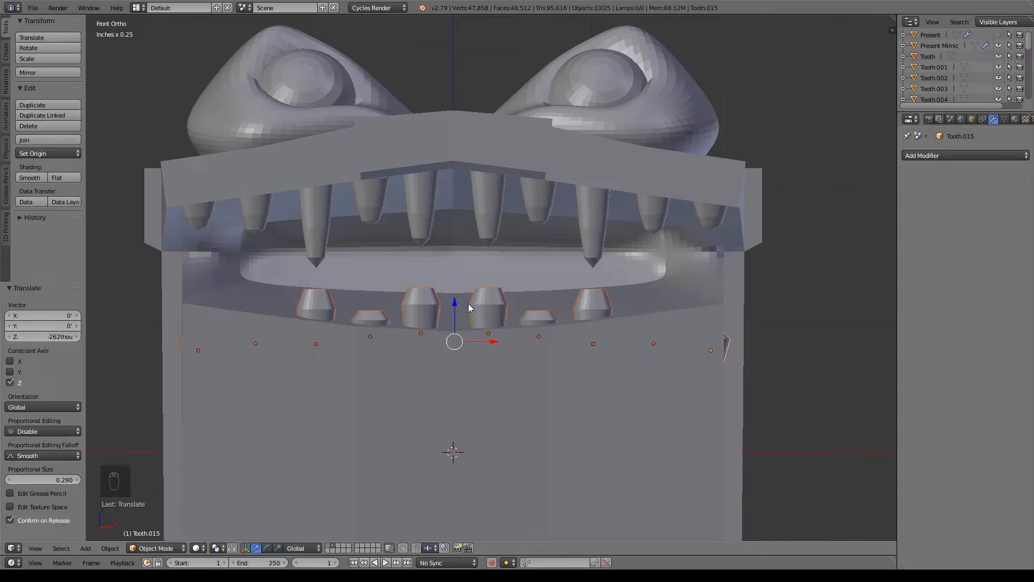
- Mirror the lower row of teeth along global Z and raise it 42.7 thou along the lower lip
key(ctrl+m)
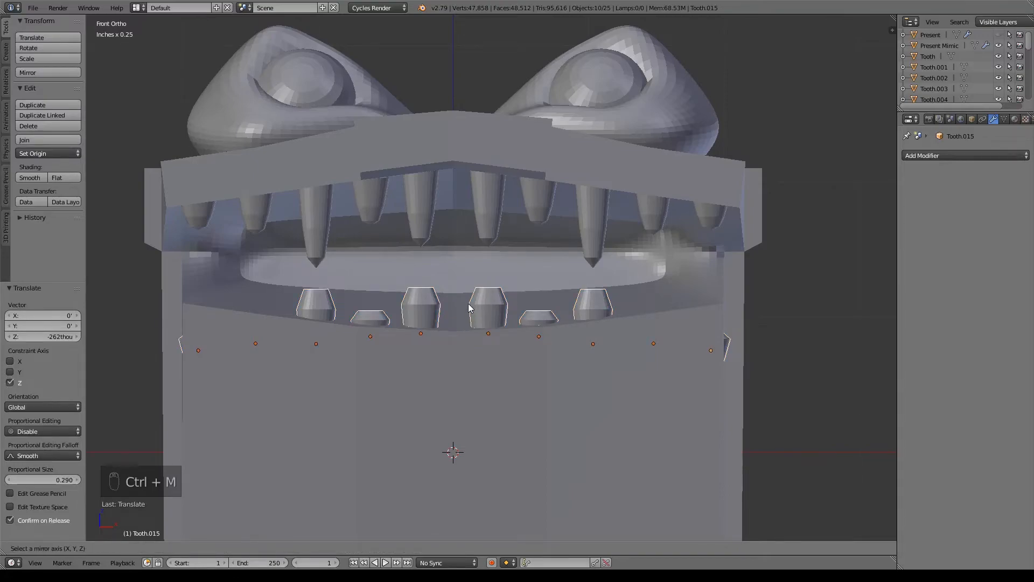
key(z)
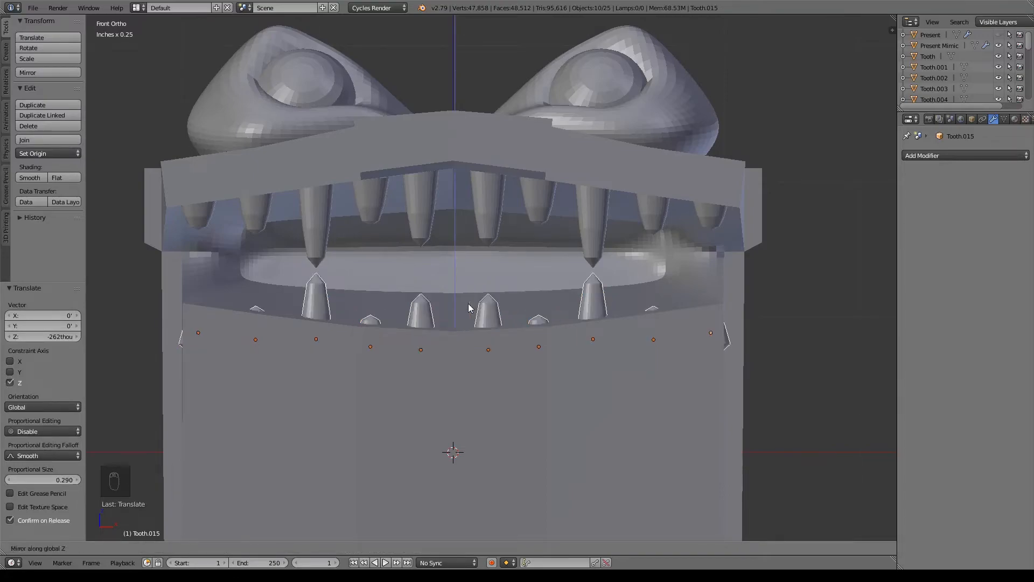
key(Return)
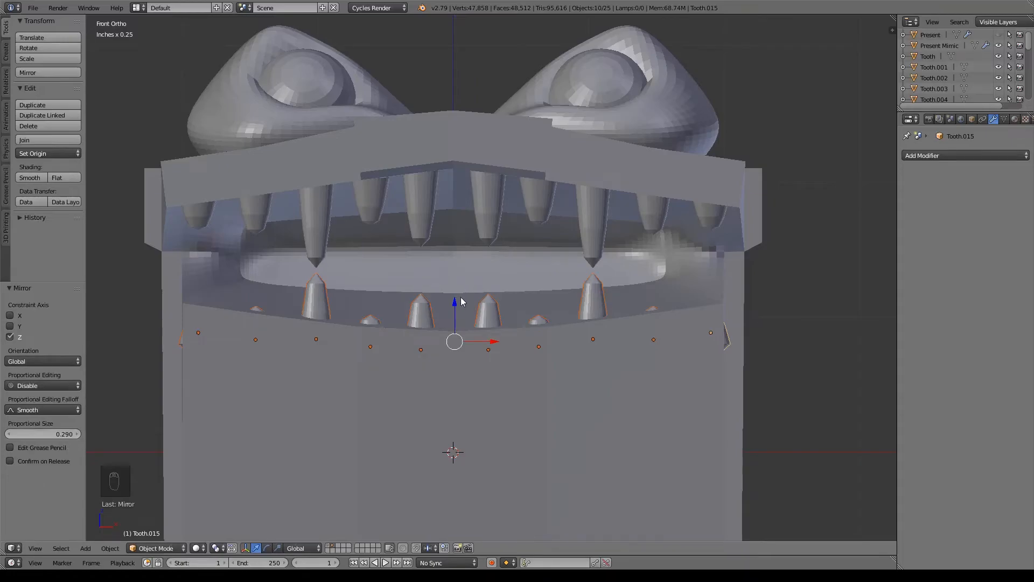
key(g)
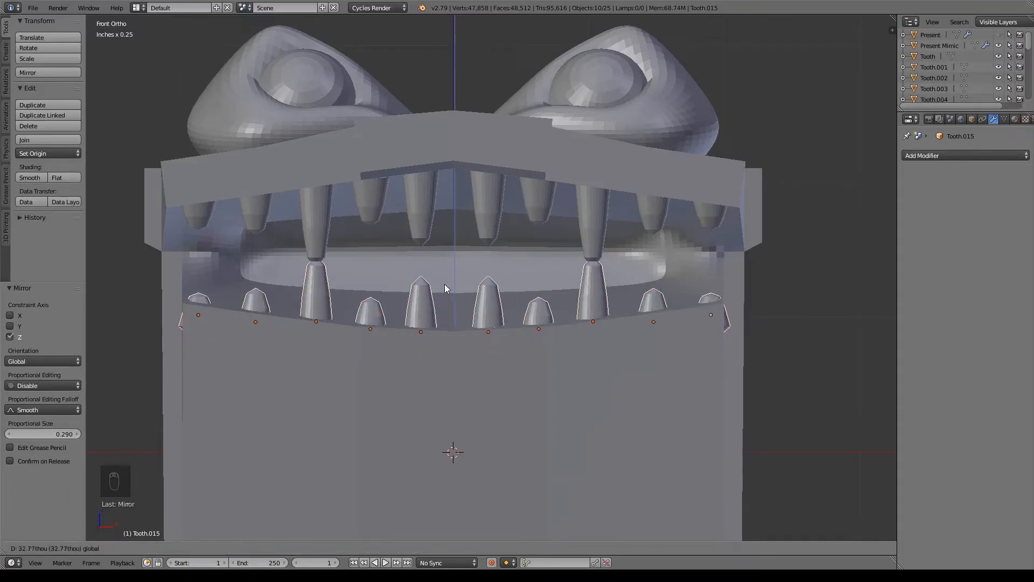
click(447, 279)
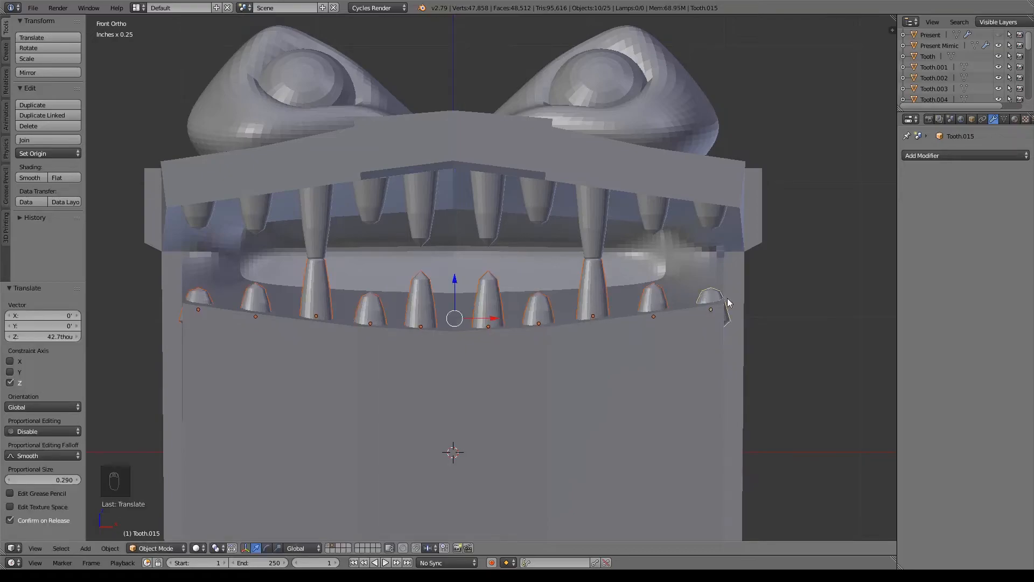
- Move the two outermost +X lower teeth toward the centre, shifting the outermost Tooth.015 by -38.7 and -13.9 thou along X
right_click(706, 297)
drag(753, 311, 732, 310)
right_click(649, 296)
key(g)
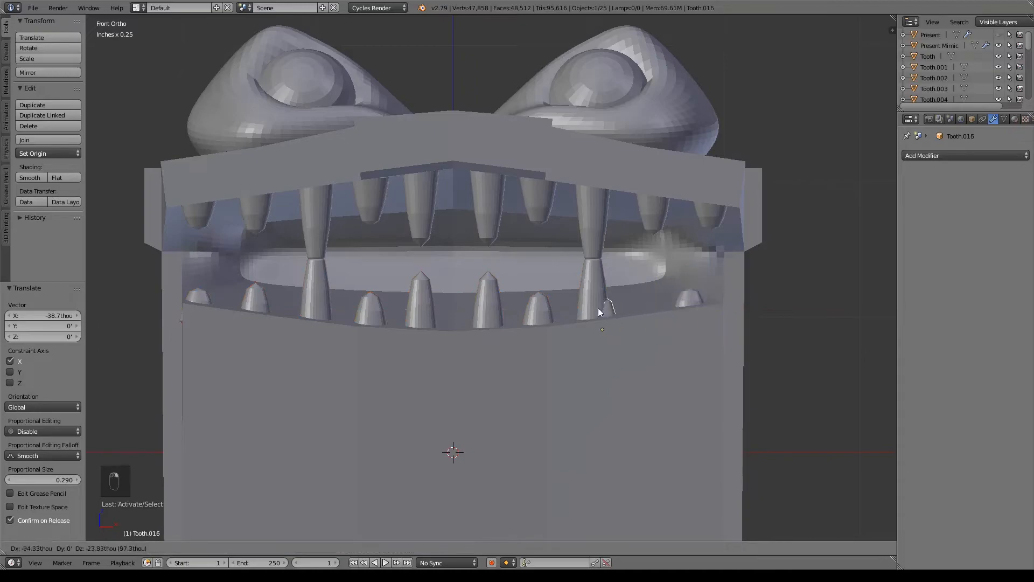
click(630, 302)
right_click(683, 299)
drag(728, 309, 721, 306)
- Shorten the long +X lower tooth, Tooth.017, along Z and shift it toward the centre along X
right_click(602, 295)
key(s)
key(z)
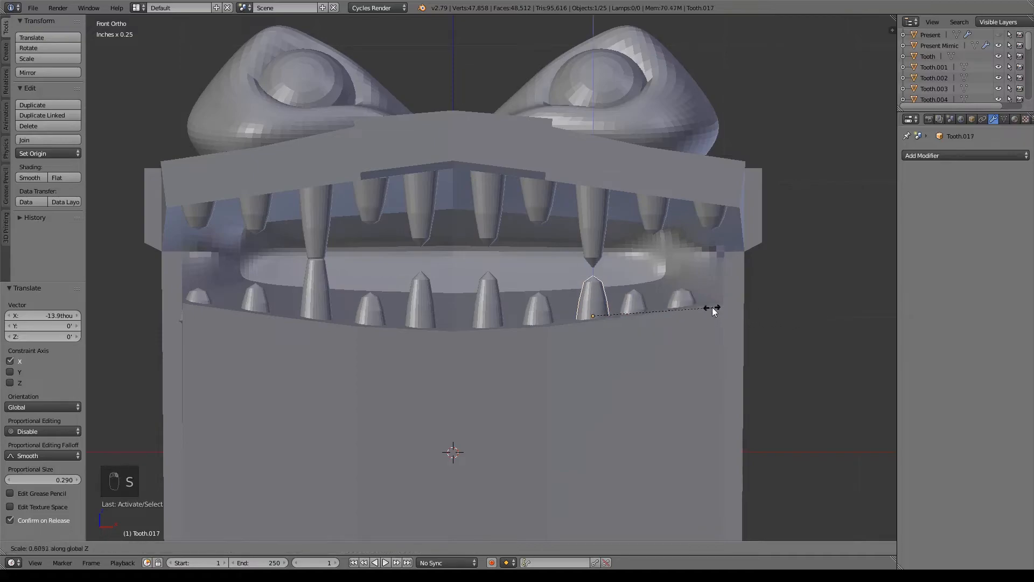
click(689, 307)
drag(631, 316, 509, 324)
right_click(556, 314)
- Shorten the two innermost lower teeth along Z, the +X one by 0.785, and shift Tooth.010 toward the centre
right_click(486, 299)
key(s)
key(z)
click(618, 333)
right_click(415, 305)
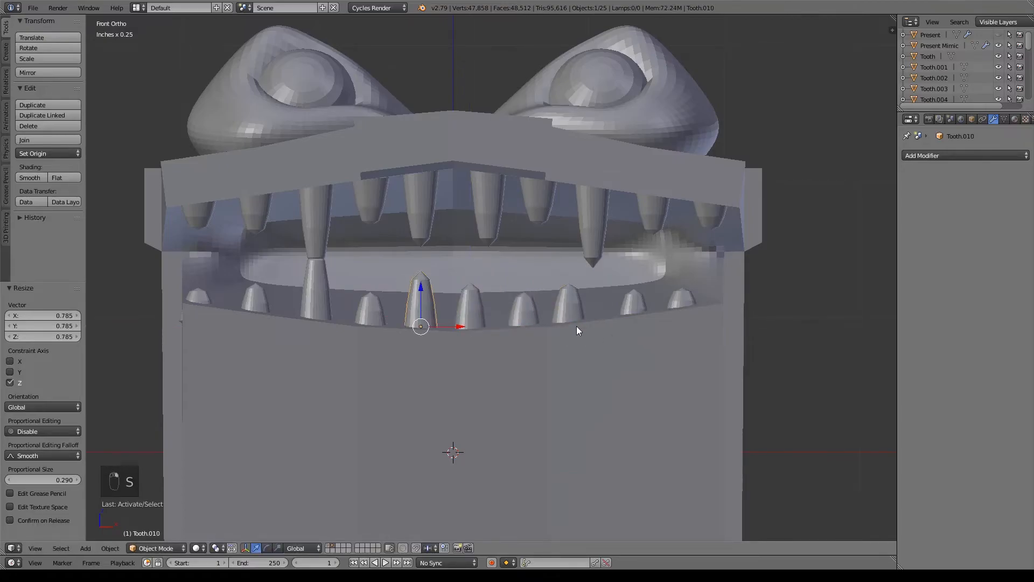
key(s)
key(z)
click(544, 323)
drag(466, 326, 475, 332)
- Shift the second and third -X lower teeth toward the centre, Tooth.012 by 53.6 thou along X, and shorten Tooth.012 along Z
right_click(358, 316)
drag(401, 316, 422, 330)
right_click(328, 292)
drag(353, 318, 385, 326)
key(s)
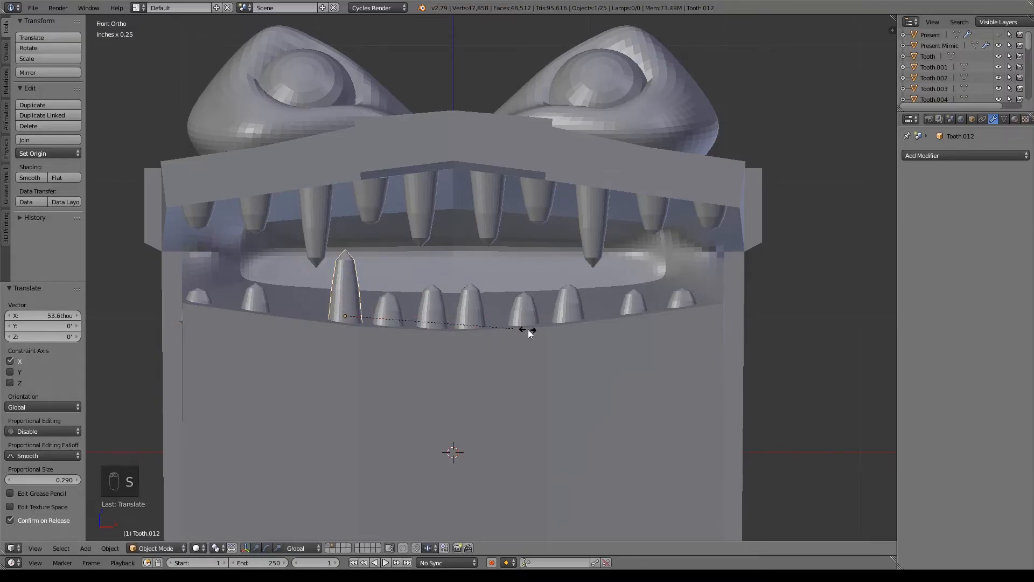
click(472, 329)
- Shift the two outermost -X lower teeth toward the centre along X, finishing with a 6.95 thou move of Tooth.013
right_click(286, 305)
drag(294, 316, 316, 322)
right_click(190, 305)
right_click(195, 299)
drag(237, 310, 320, 316)
right_click(268, 312)
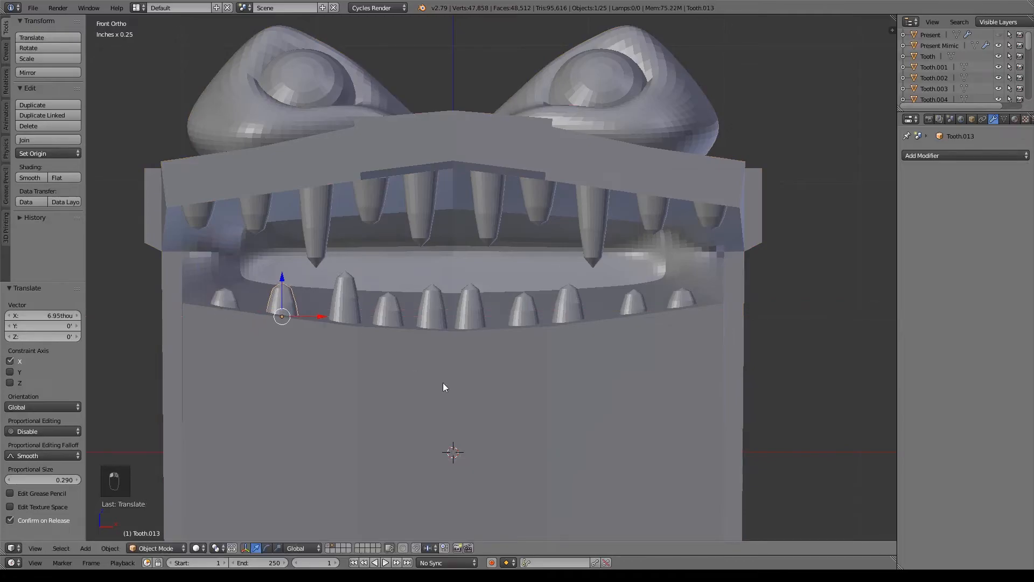
- Duplicate the Present Mimic box object in place
key(Tab)
middle_drag(677, 276, 644, 301)
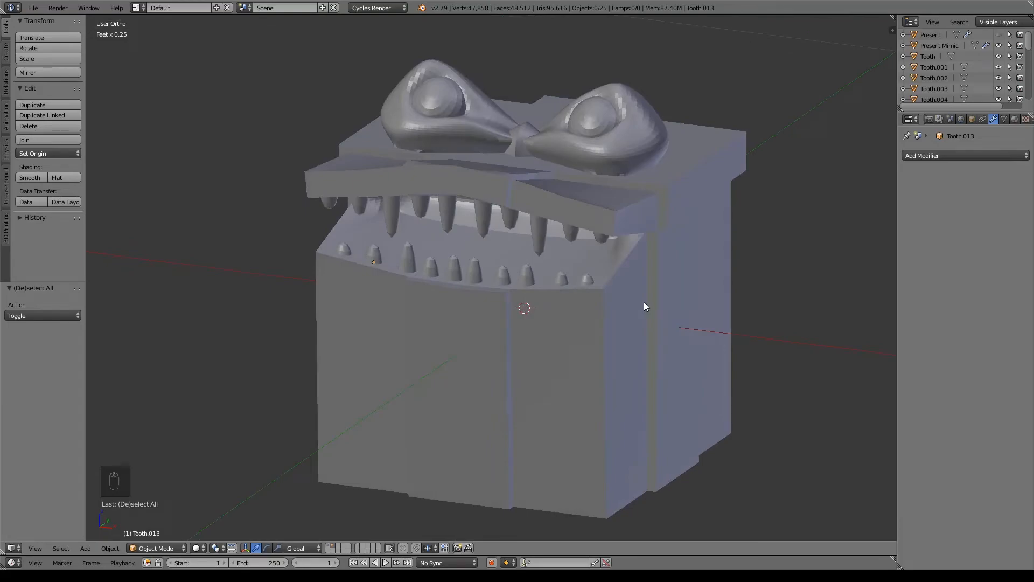
right_click(645, 305)
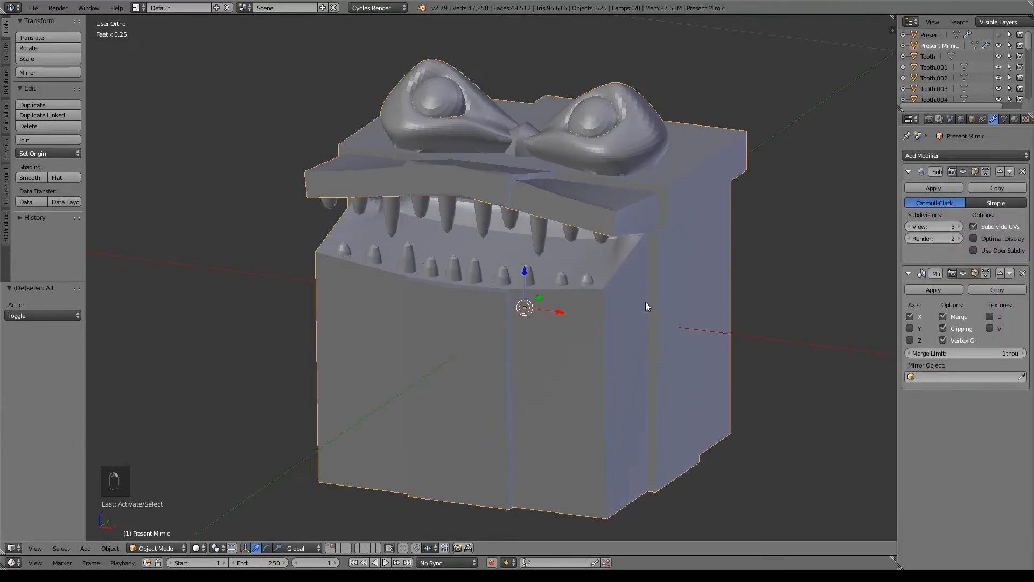
key(shift+d)
right_click(657, 300)
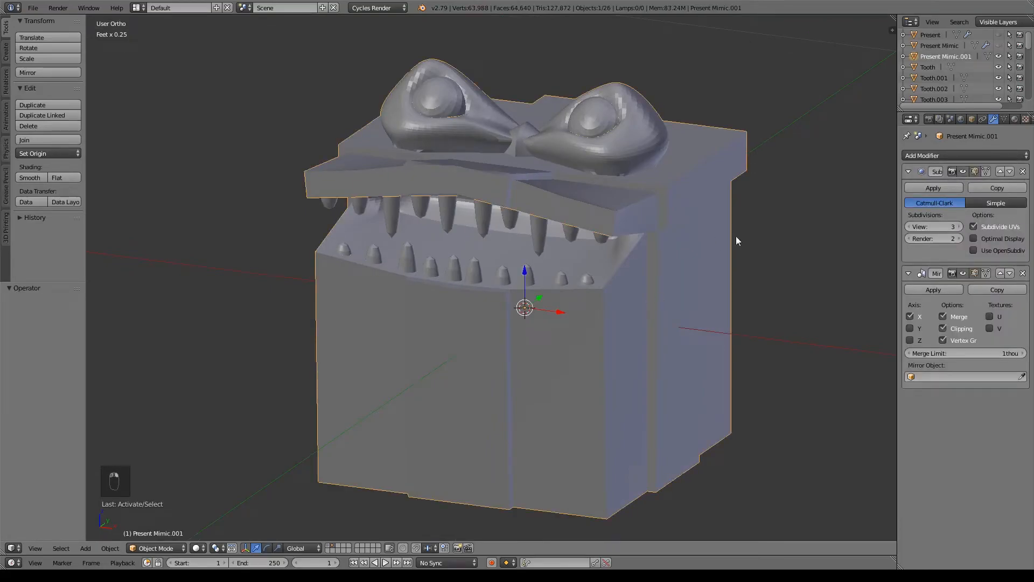
- Apply the duplicated mimic's Subdivision Surface and Mirror modifiers and give it two Boolean modifiers set to Union
click(919, 186)
click(921, 186)
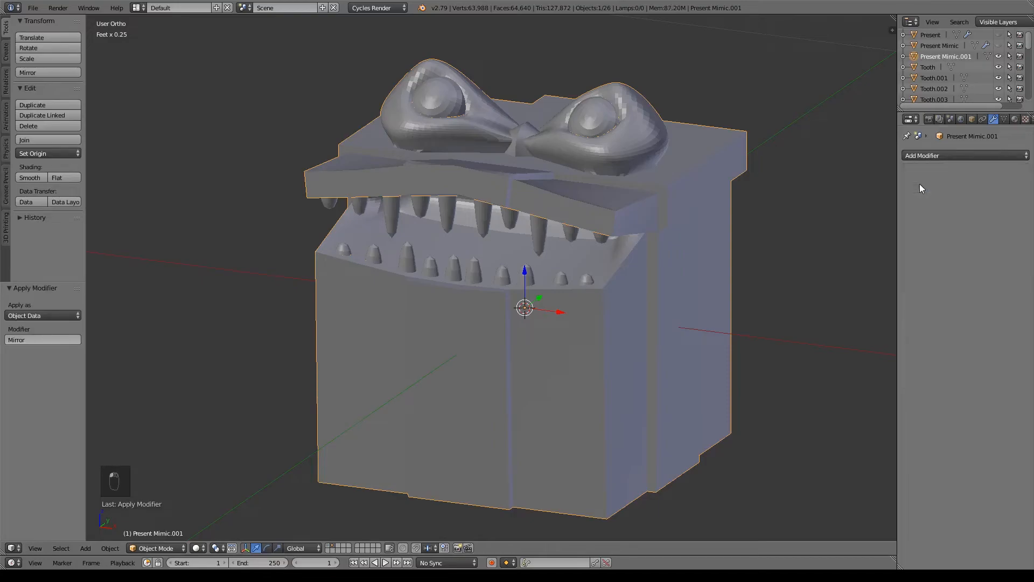
click(941, 156)
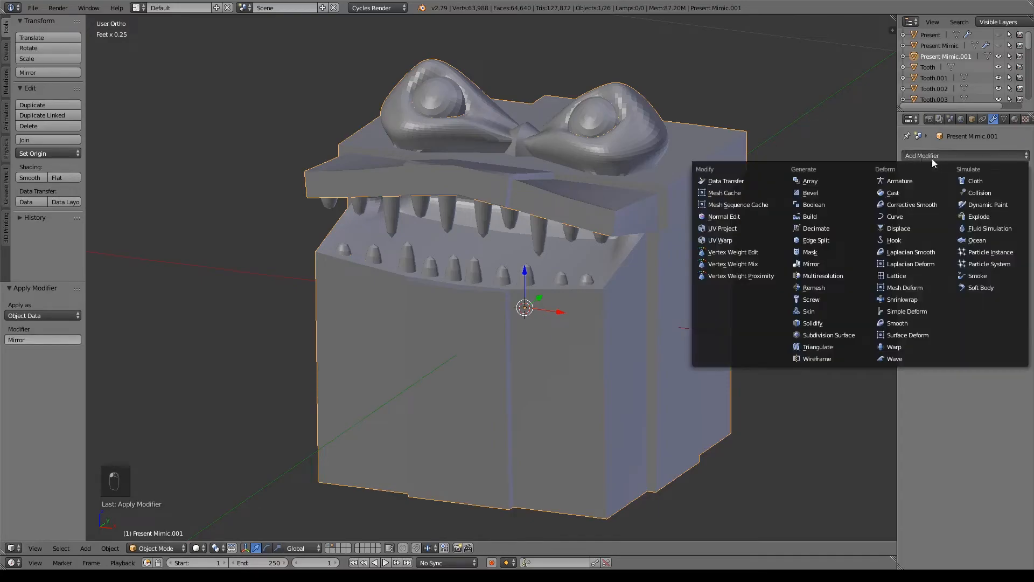
click(831, 208)
click(942, 215)
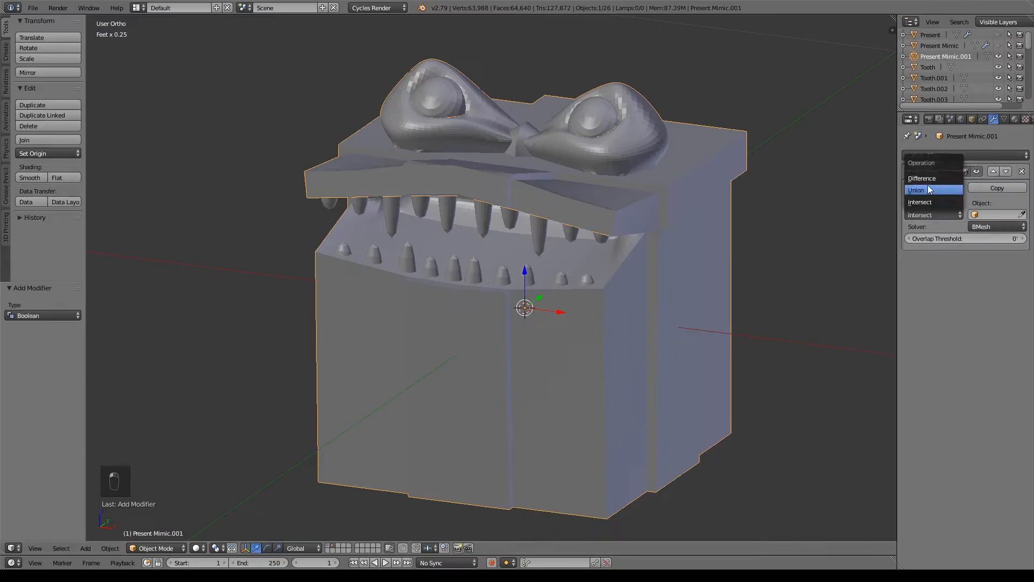
click(941, 195)
click(996, 188)
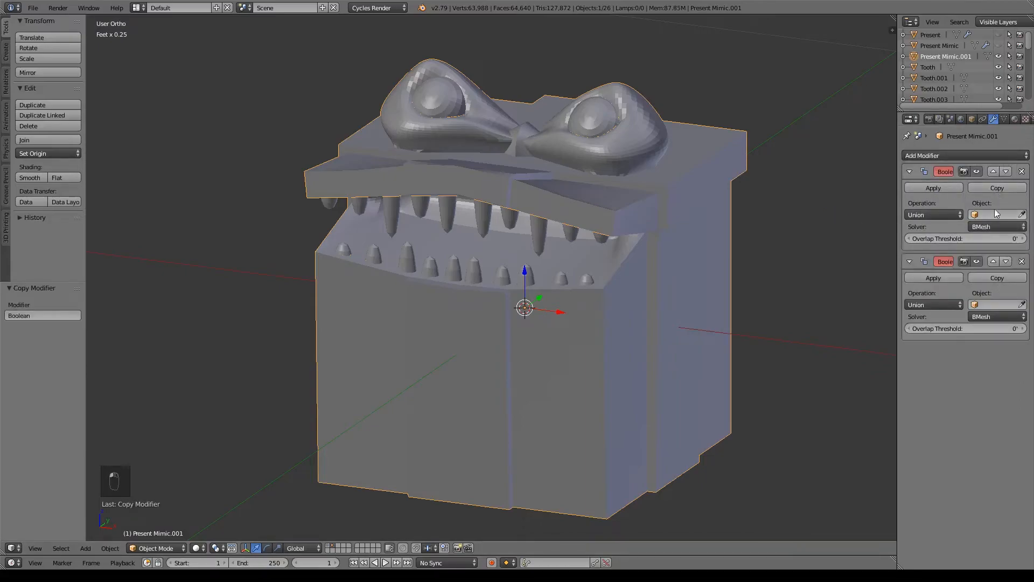
- Assign eye1 and eye2 as the target objects of the two Union Boolean modifiers
click(1022, 215)
click(590, 121)
click(1021, 305)
click(447, 101)
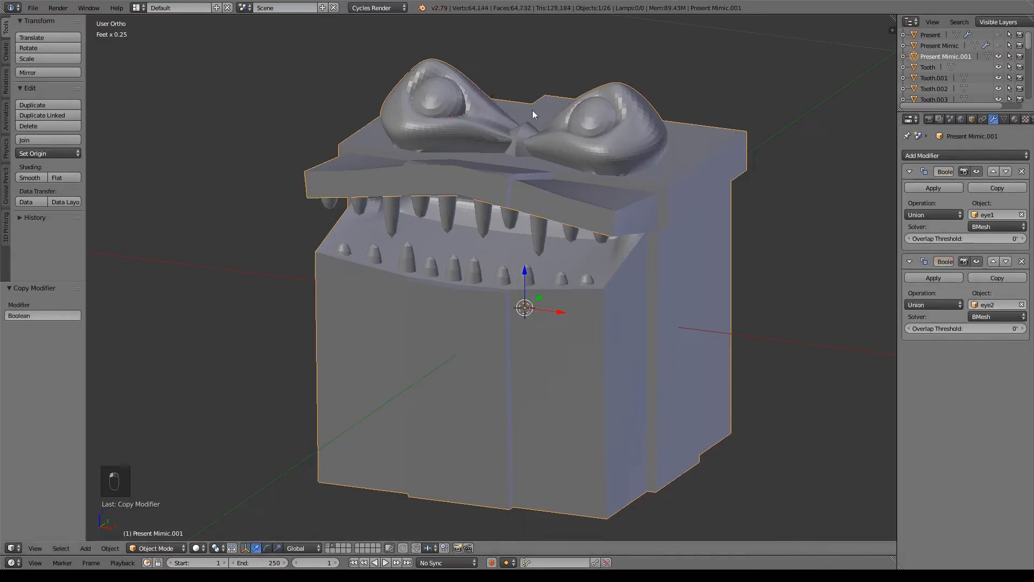
- Hide the separate eye1 and eye2 objects and apply both eye Boolean modifiers on the mimic
scroll(992, 92, down, 10)
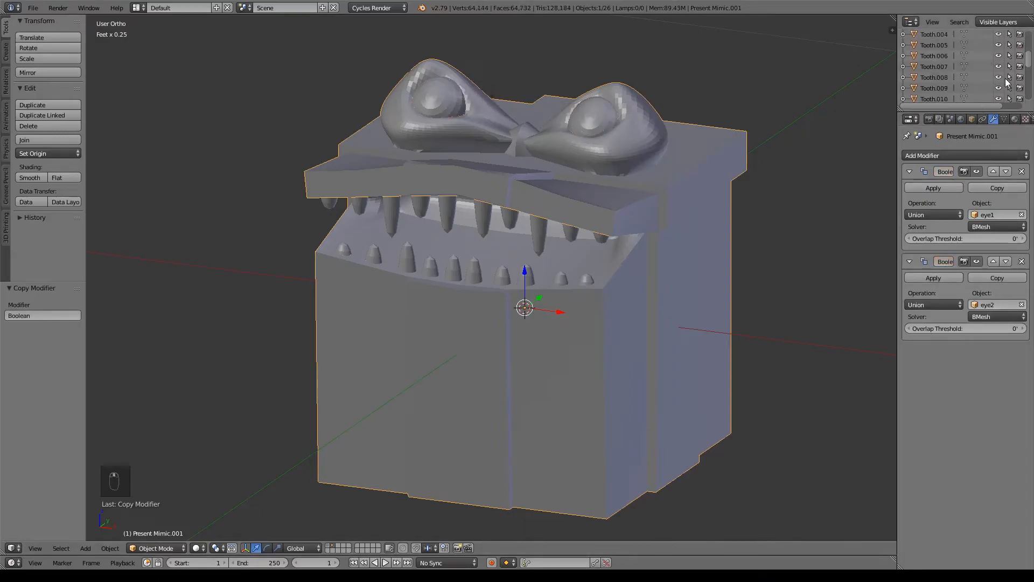
click(998, 74)
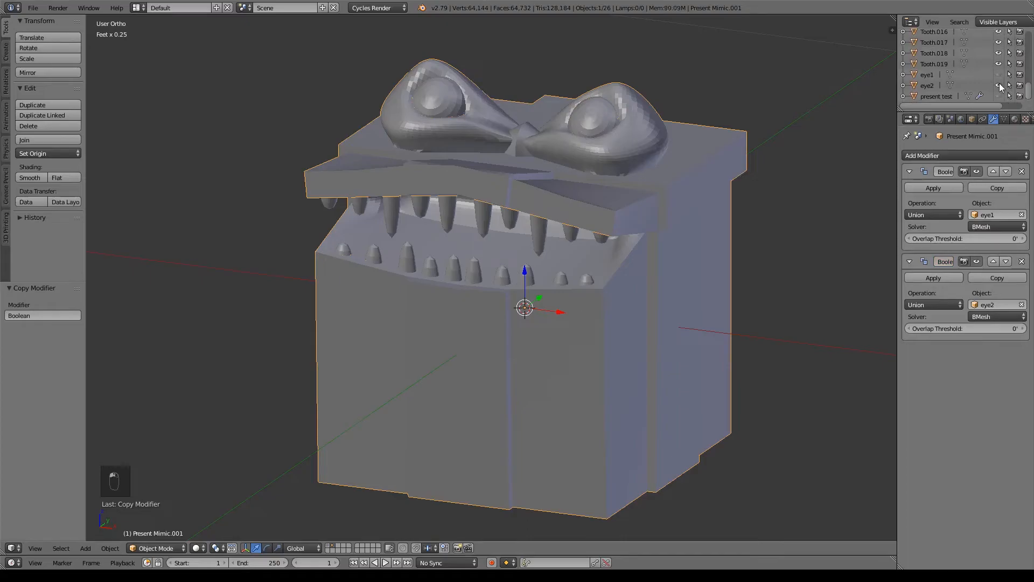
click(999, 86)
middle_drag(711, 146, 614, 108)
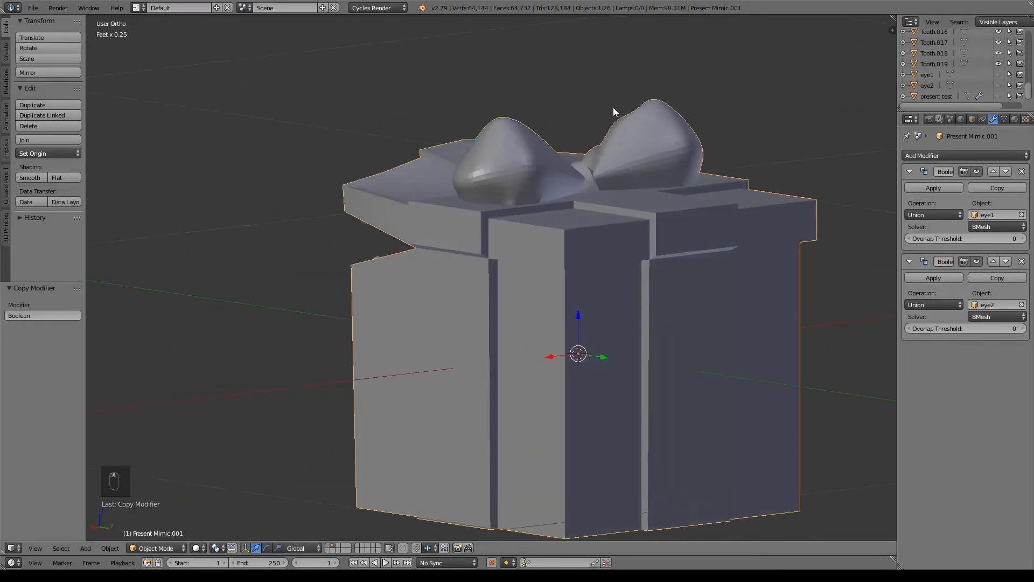
click(940, 189)
click(939, 188)
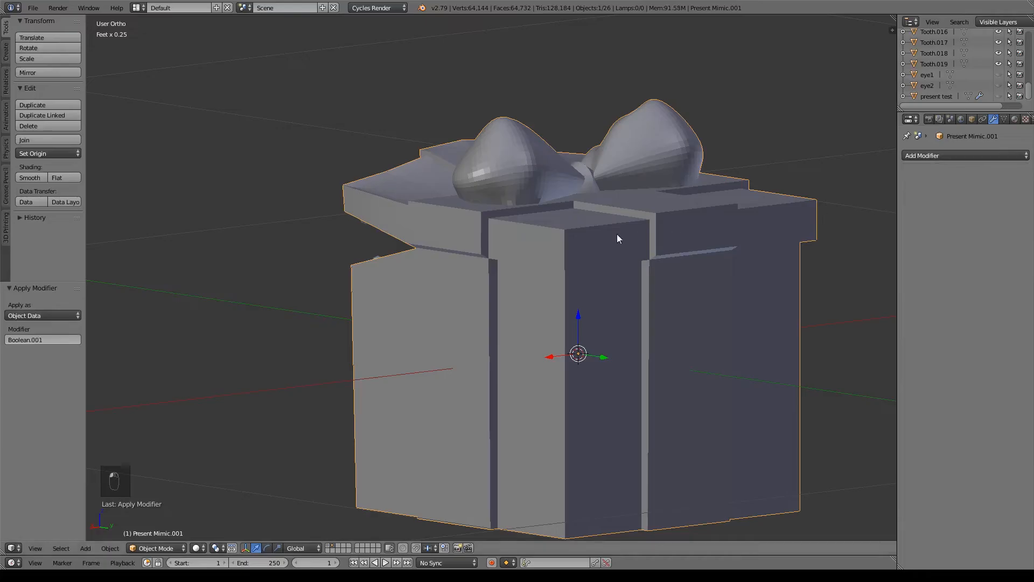
- Examine in wireframe how the two eyes are joined to the bow loops of the mimic mesh
key(Tab)
middle_drag(693, 188, 664, 192)
key(z)
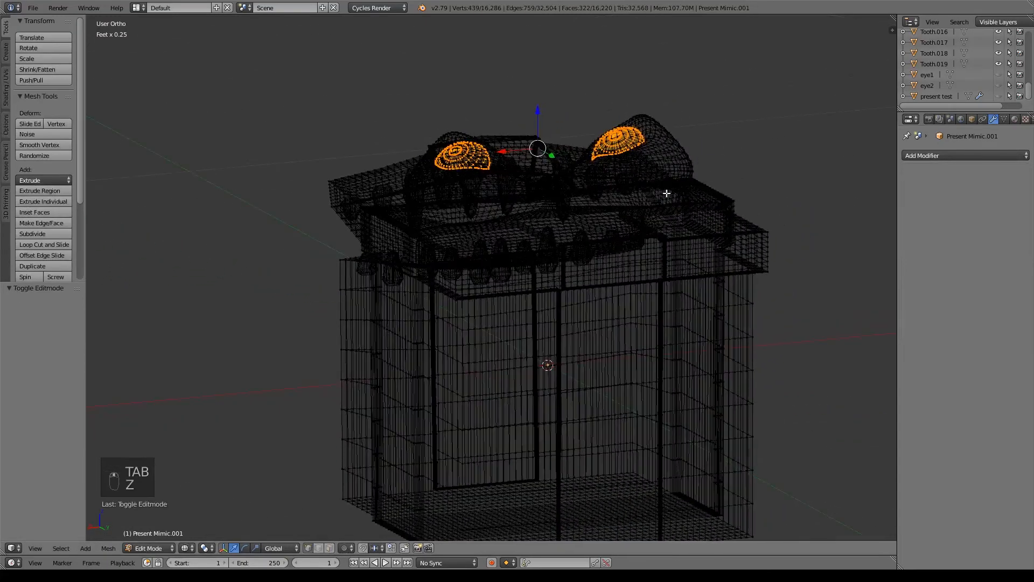
scroll(672, 189, up, 5)
shift+middle_drag(701, 118, 684, 315)
middle_drag(684, 315, 733, 269)
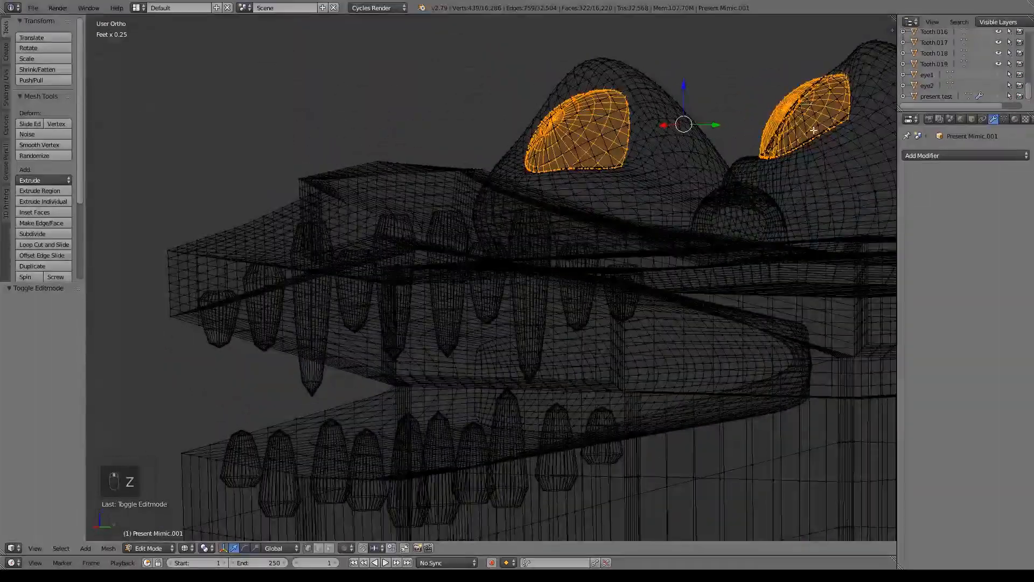
middle_drag(634, 190, 723, 199)
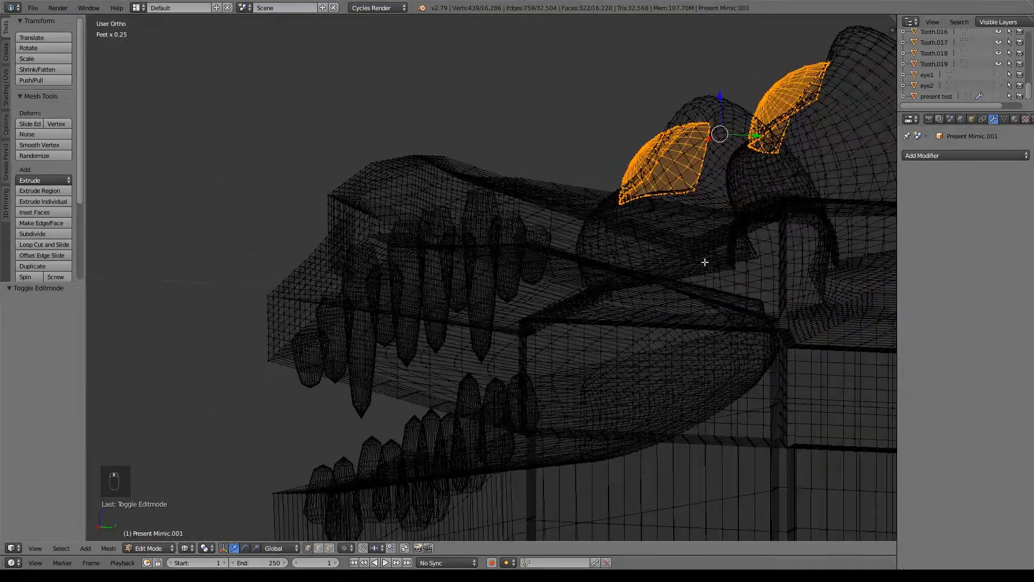
key(Tab)
key(z)
scroll(684, 286, down, 5)
shift+middle_drag(684, 286, 684, 252)
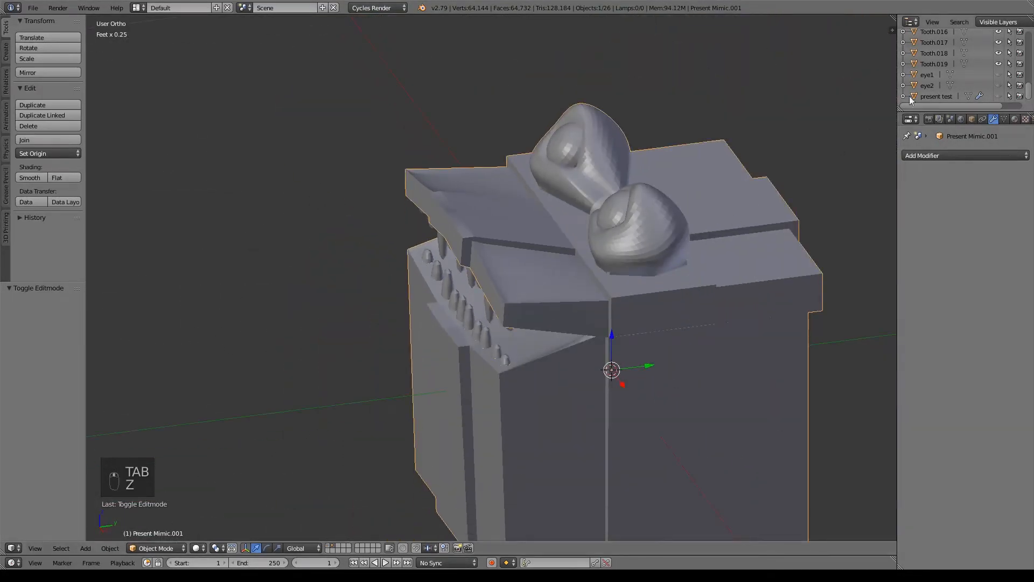
- Merge Tooth to Tooth.004 into the mimic body using copied Union Boolean modifiers
click(974, 152)
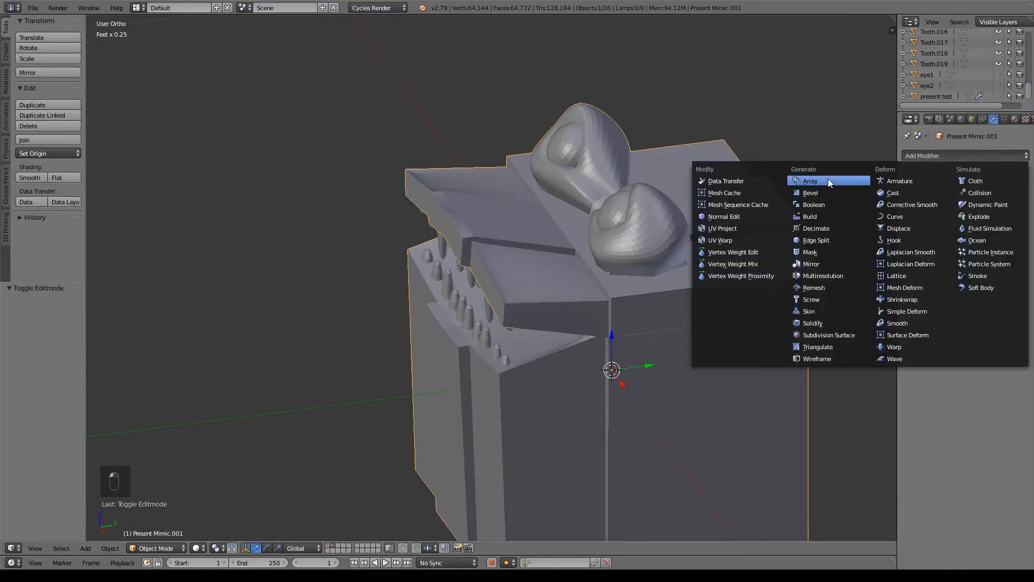
click(823, 204)
click(943, 214)
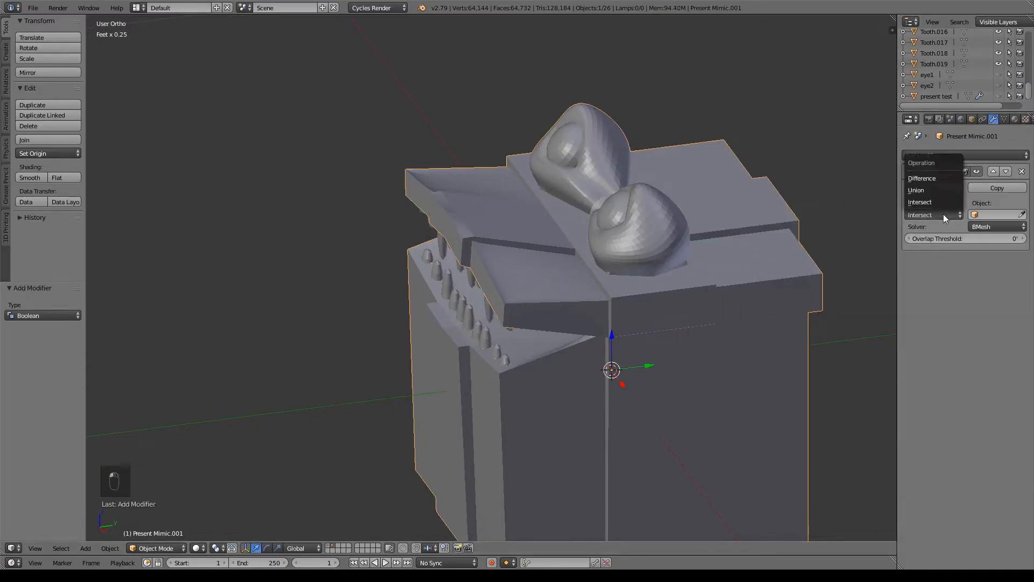
click(926, 189)
click(998, 188)
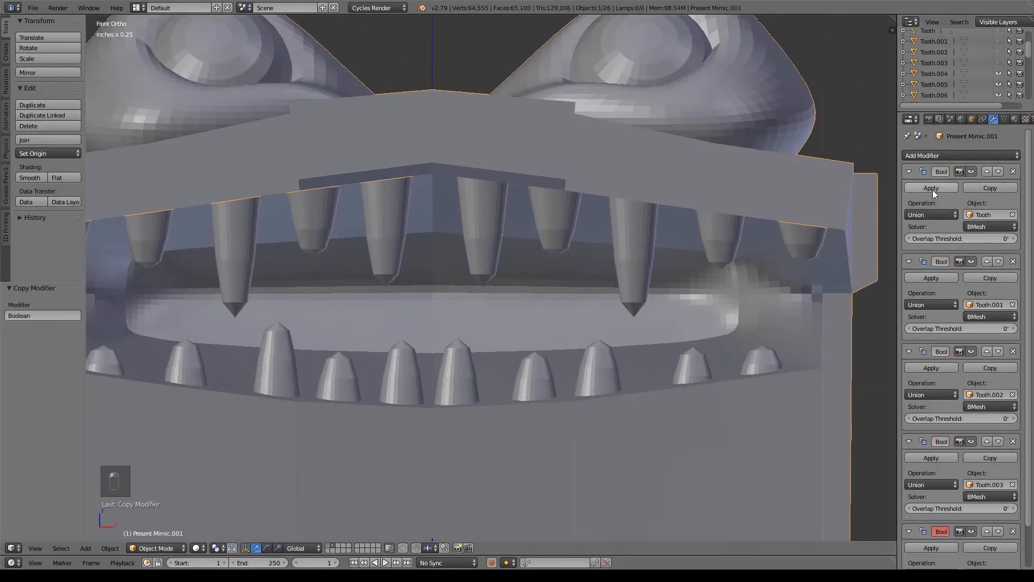
key(Tab)
key(Tab)
key(ctrl+a)
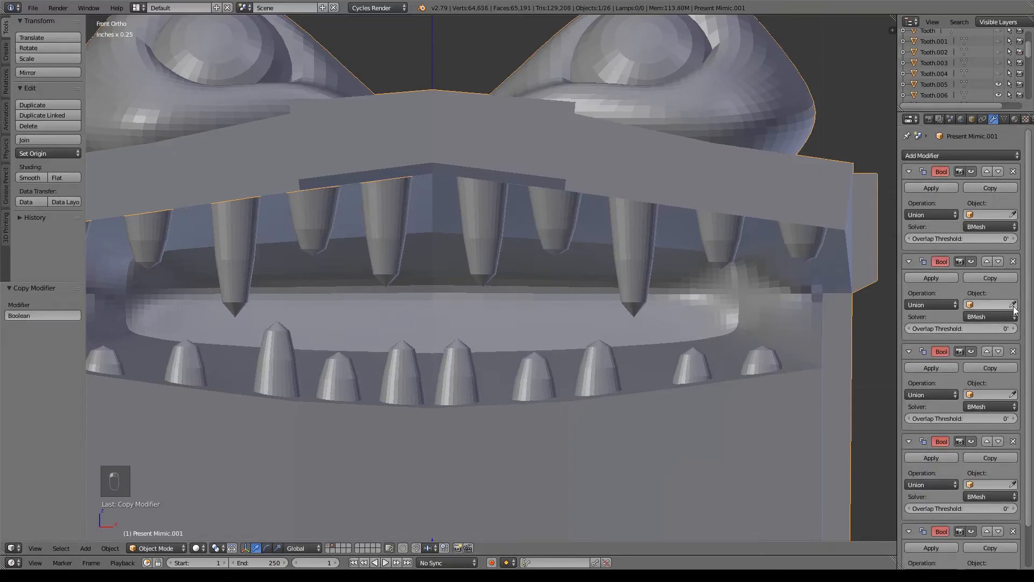
- Hide Tooth.014 and apply the Union Boolean modifiers that merge Tooth.010 to Tooth.014 into the mimic
scroll(1009, 527, down, 5)
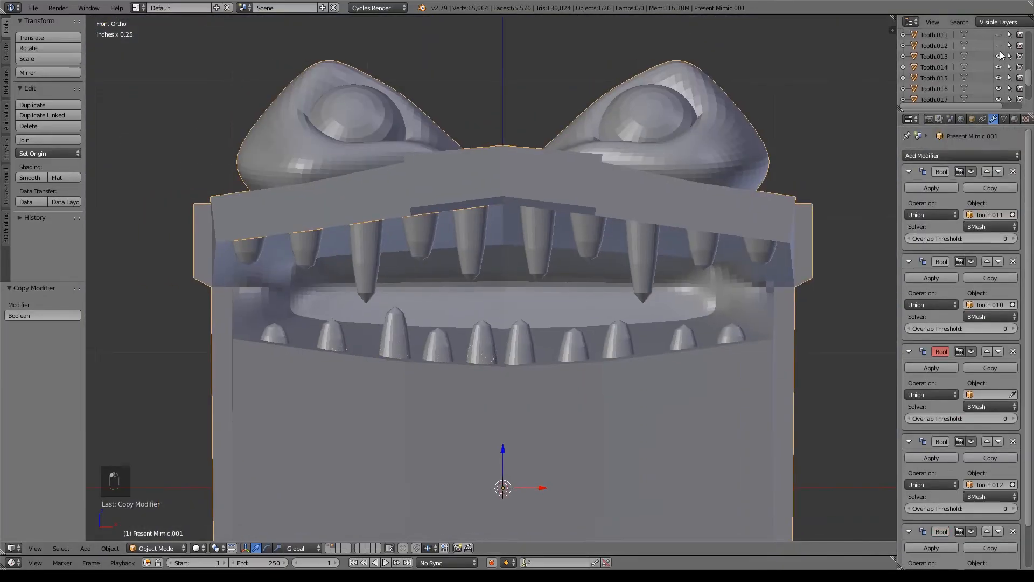
click(999, 67)
click(932, 186)
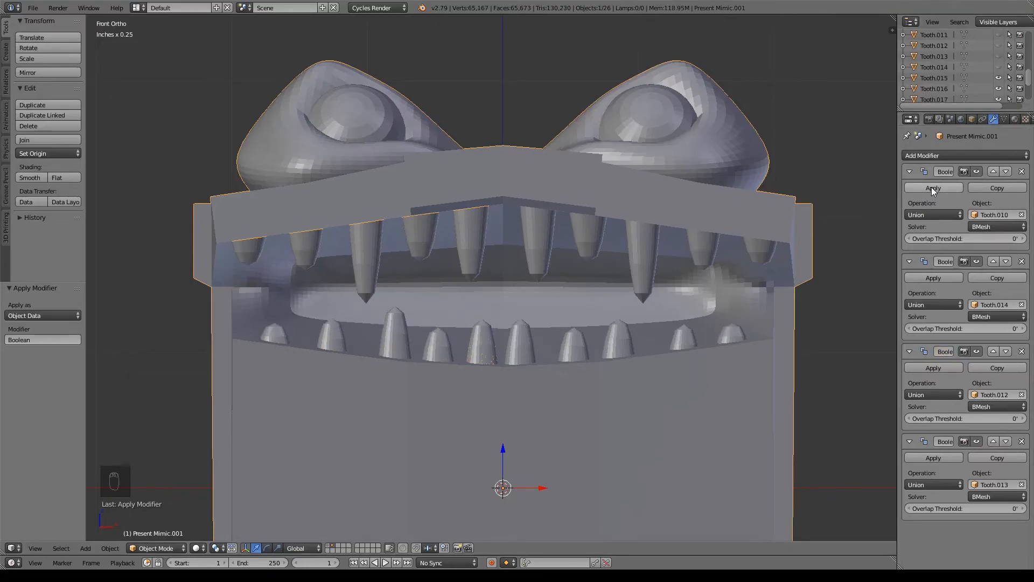
- Make the normals of Tooth.009, the innermost -X upper tooth, consistent in Edit Mode
right_click(472, 237)
key(Tab)
key(space)
text(no)
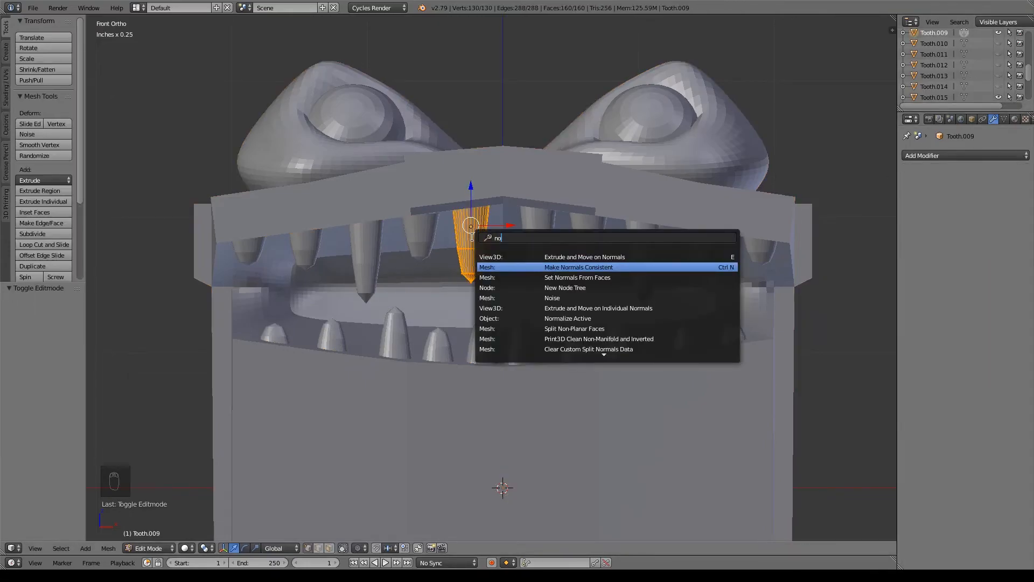
key(Return)
key(n)
key(Tab)
- Select all objects and apply their rotation and scale
key(a)
key(a)
key(a)
key(a)
key(a)
key(a)
key(a)
key(ctrl+a)
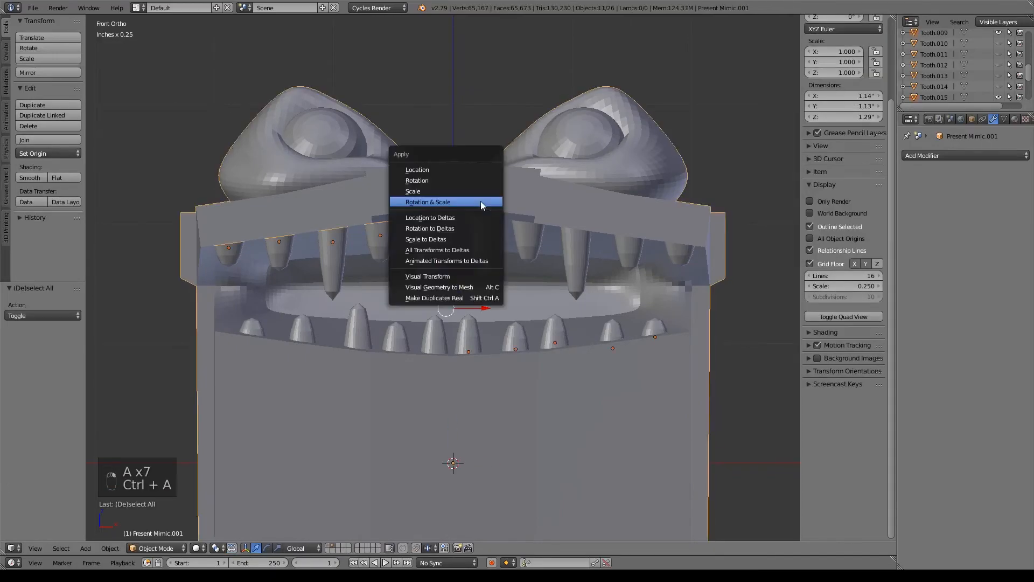
click(481, 202)
shift+middle_drag(463, 218, 467, 225)
- Make the normals consistent on the remaining -X upper teeth, out to Tooth.005
right_click(430, 242)
key(Tab)
key(space)
key(Return)
key(Tab)
right_click(384, 246)
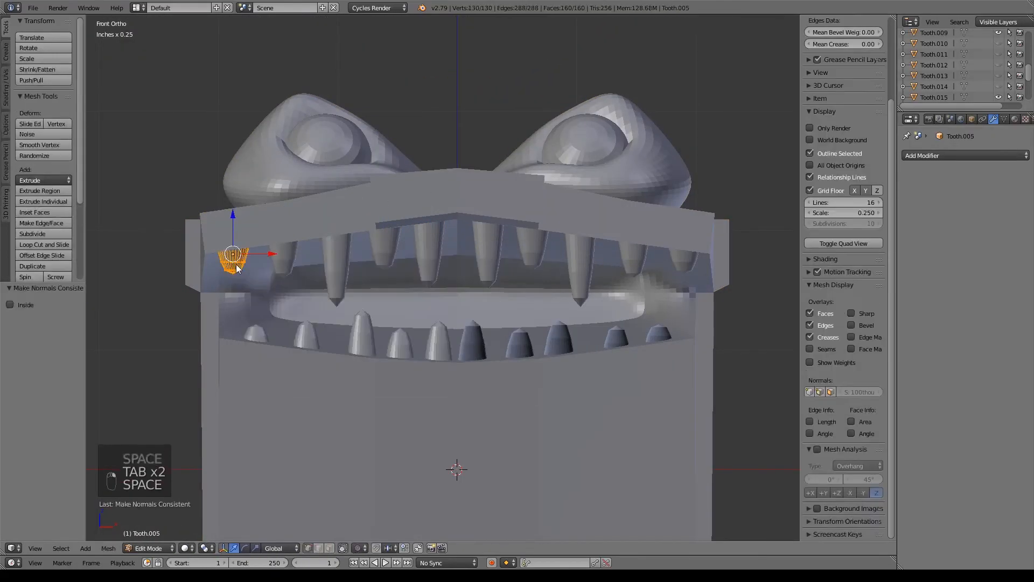
key(Tab)
- Make the normals consistent on the +X lower teeth, one tooth at a time
right_click(472, 342)
key(space)
right_click(520, 344)
right_click(617, 340)
right_click(658, 335)
- Apply rotation and scale again to the mimic and its remaining separate teeth
key(a)
key(a)
key(a)
key(a)
key(ctrl+a)
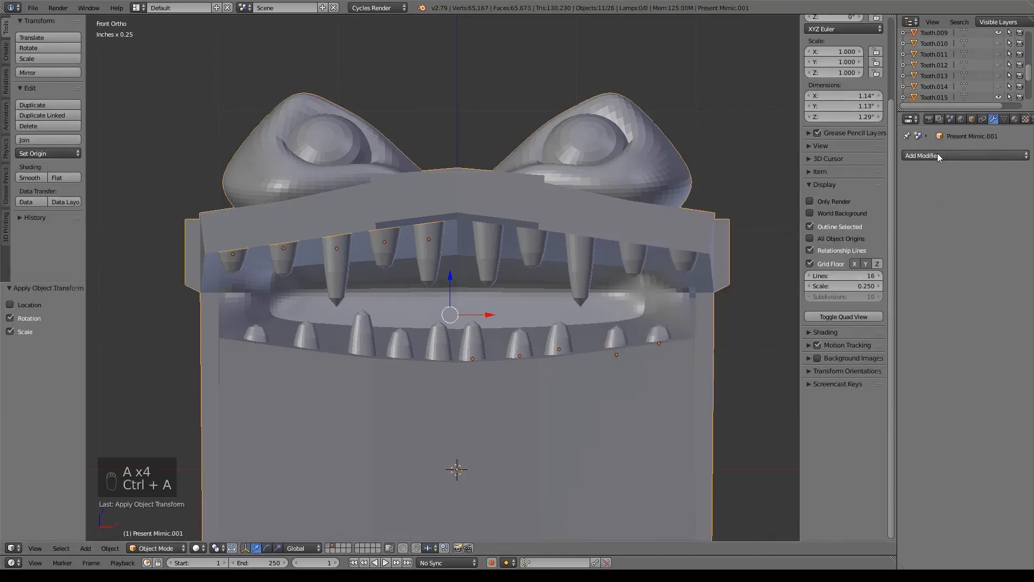
- Merge the five -X upper teeth, Tooth.005 to Tooth.009, into the mimic with copied Union Boolean modifiers
click(937, 157)
click(813, 201)
click(939, 215)
click(936, 237)
click(989, 187)
click(1013, 394)
click(341, 273)
click(1013, 529)
click(232, 262)
click(932, 142)
scroll(959, 81, down, 4)
- Add another Union Boolean modifier to the mimic and copy it for the +X lower teeth
click(938, 156)
click(815, 203)
click(937, 214)
click(936, 238)
click(1010, 188)
click(1009, 188)
- Target the +X lower teeth with the copied Boolean modifiers and apply them all
click(1013, 214)
click(472, 343)
click(1013, 305)
click(520, 345)
click(1013, 394)
click(559, 340)
scroll(992, 388, down, 2)
click(948, 145)
click(948, 145)
click(948, 144)
- Inspect the merged mimic mesh in wireframe and shaded display, keeping the mimic selected
key(Tab)
key(z)
mouse_move(633, 292)
middle_down()
mouse_move(584, 324)
mouse_move(615, 311)
middle_up()
key(z)
key(Tab)
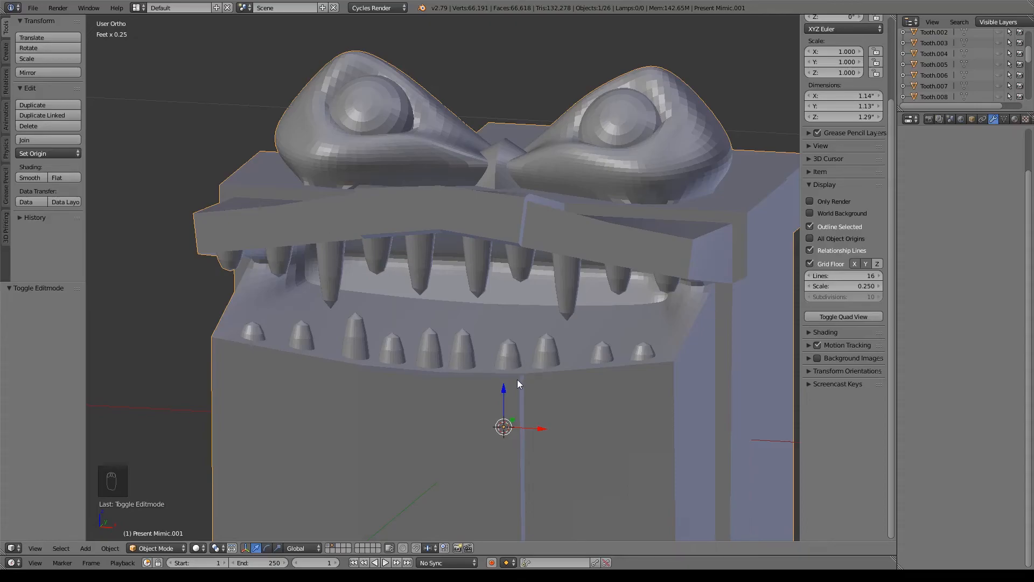
key(a)
key(a)
key(q)
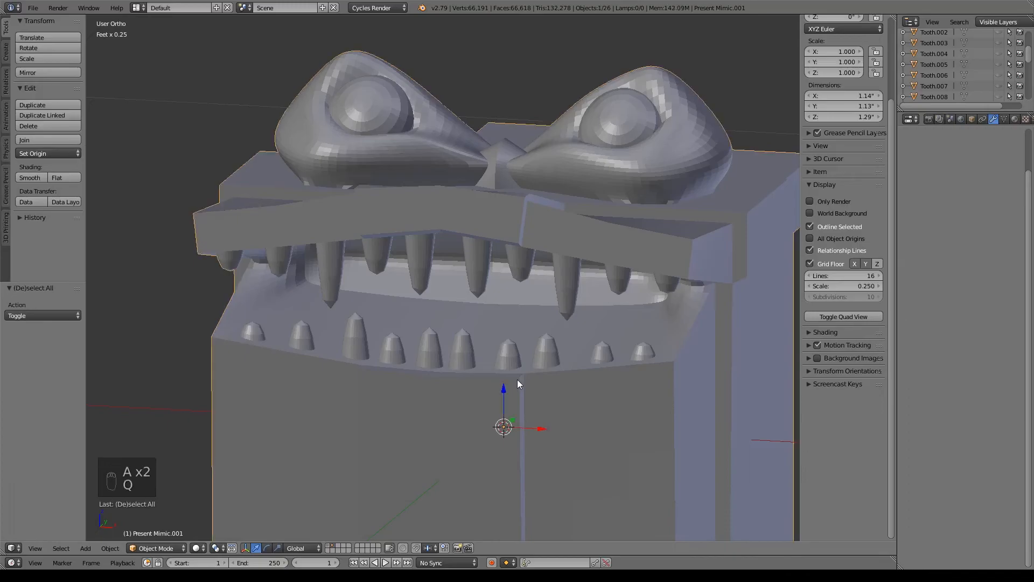
key(ctrl+a)
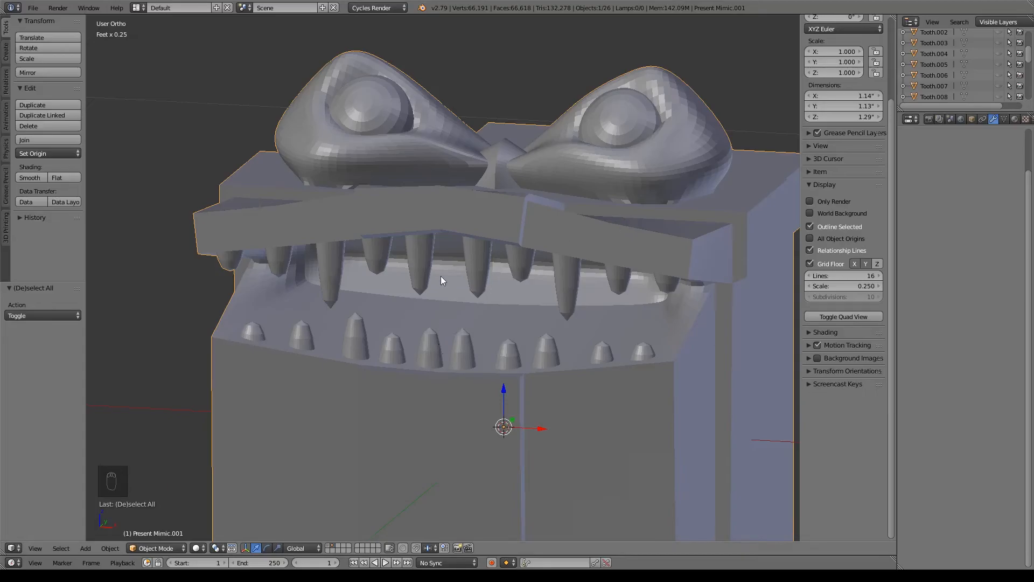
right_click(419, 244)
scroll(418, 239, down, 4)
shift+middle_drag(605, 299, 618, 268)
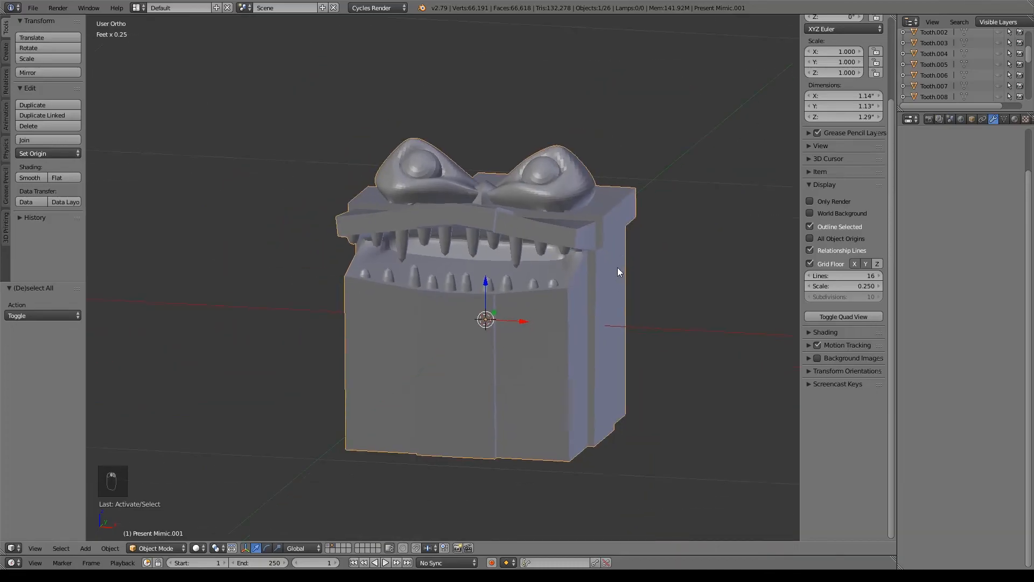
- Unhide the plain Present and move the mimic -1.28" along X to stand beside it
scroll(985, 88, up, 3)
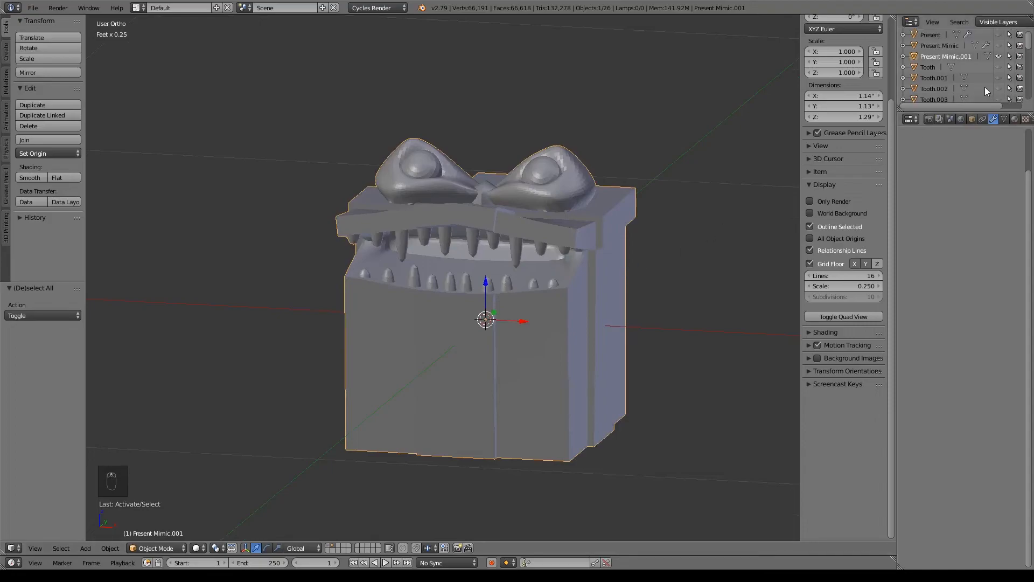
click(999, 35)
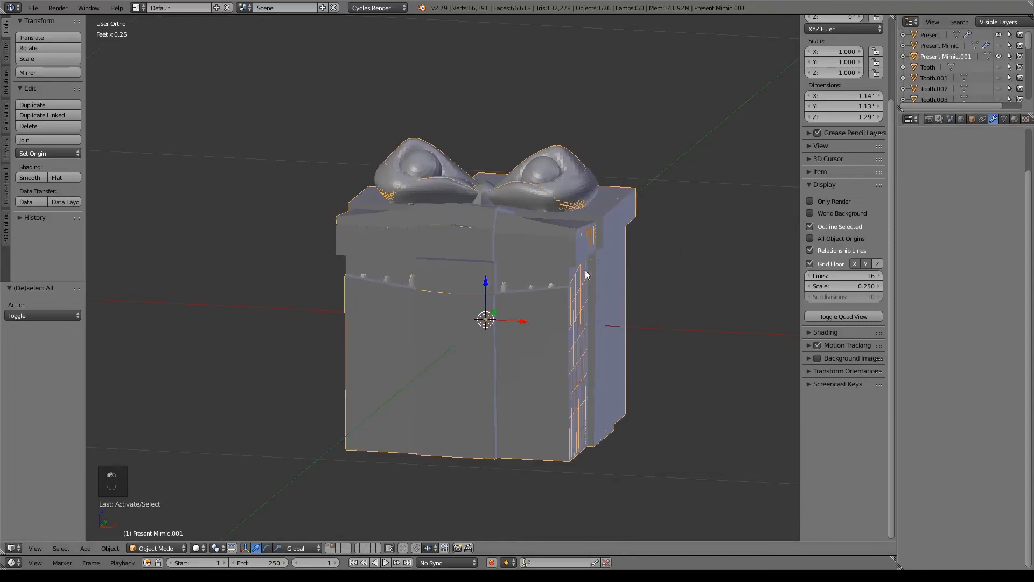
drag(528, 324, 253, 279)
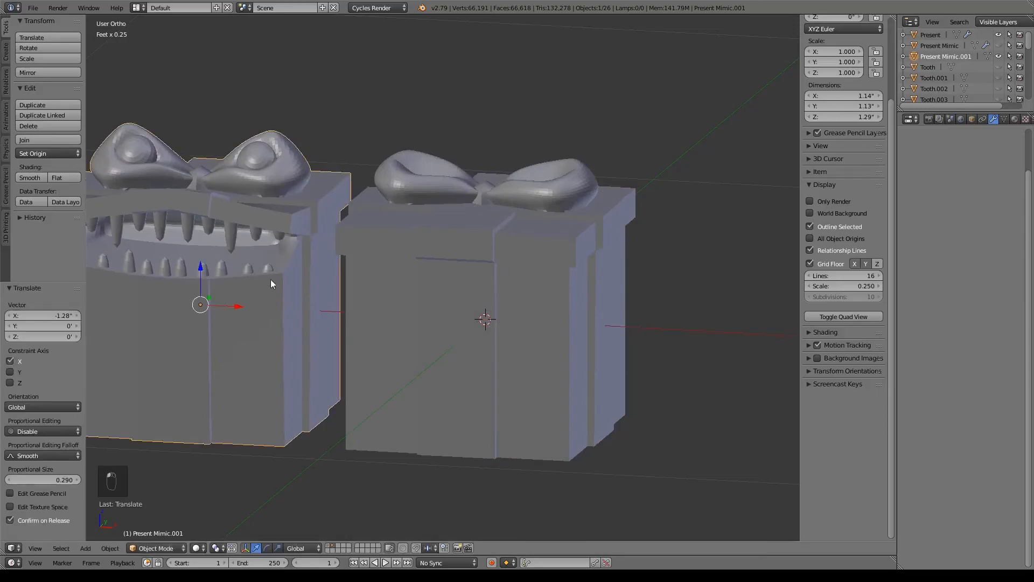
shift+middle_drag(410, 279, 567, 279)
- Select the Present together with the mimic, move both to the first layer and show that layer
shift+right_click(602, 274)
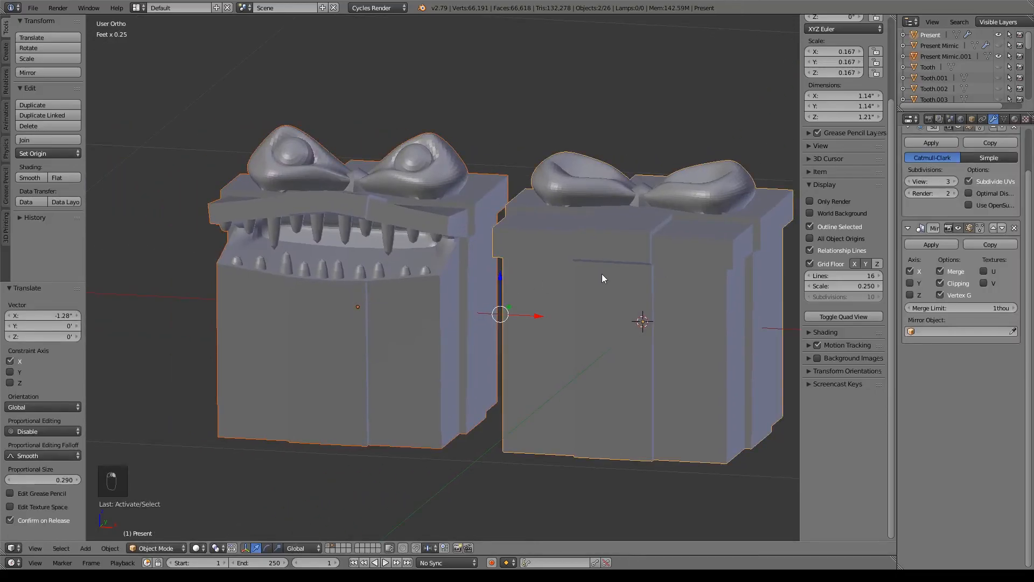
key(m)
click(687, 298)
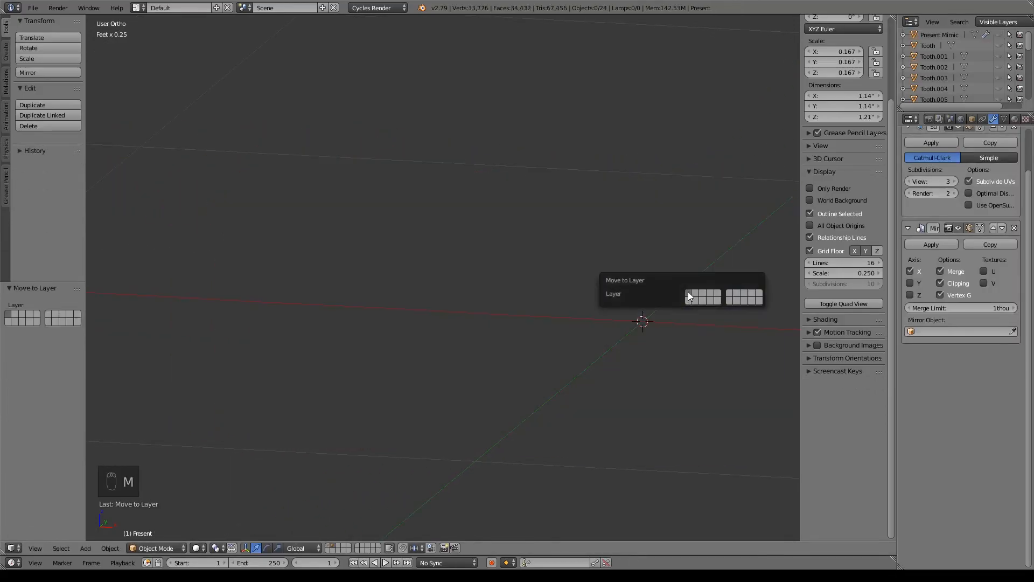
click(329, 546)
- In the right view, place both boxes before the trees: -1.91" along Y, down along Z, and 405 thou back along Y
shift+middle_drag(606, 384, 522, 282)
scroll(524, 283, down, 4)
key(KP_3)
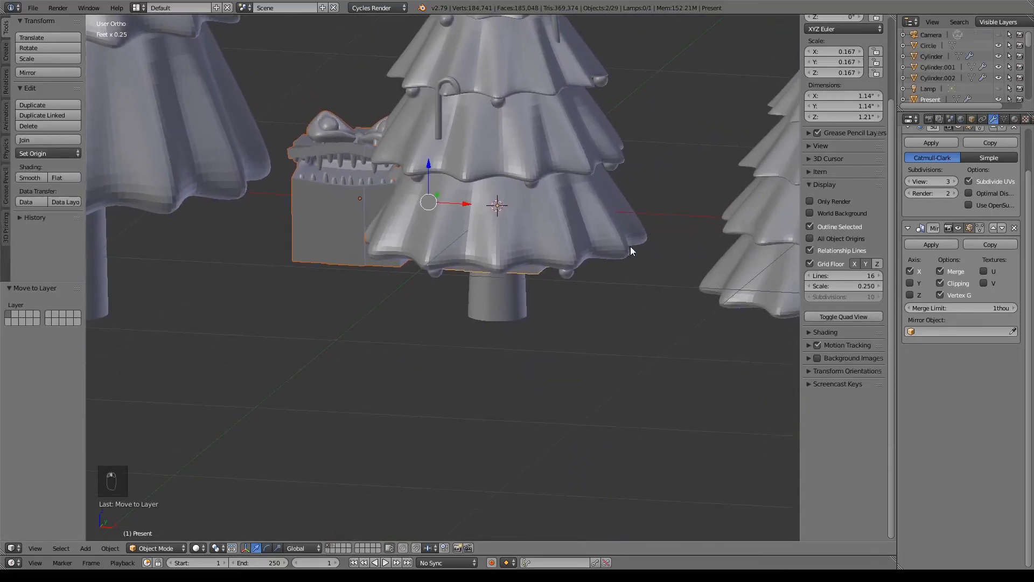
drag(531, 238, 380, 246)
drag(353, 208, 350, 261)
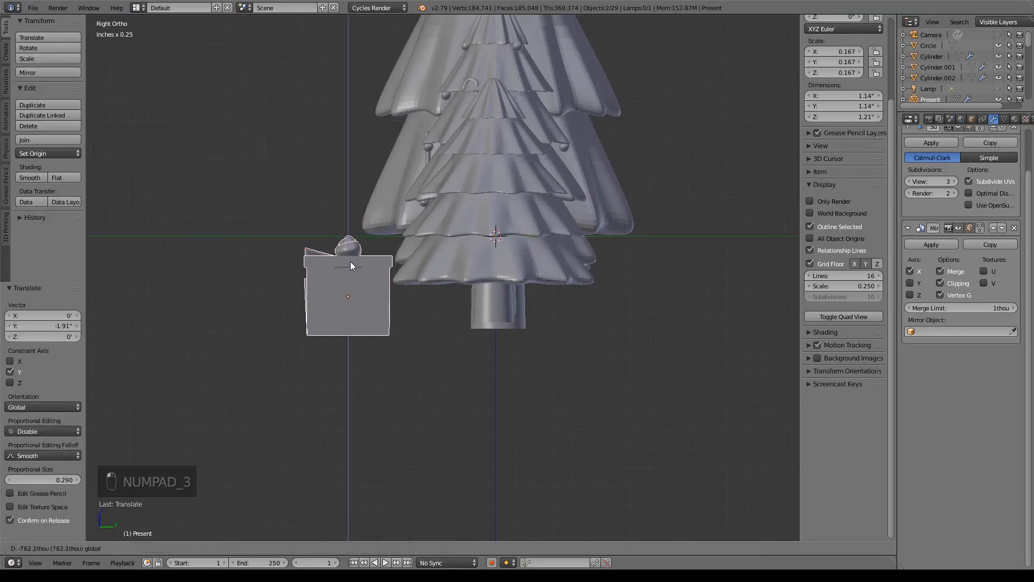
drag(387, 296, 419, 297)
middle_drag(458, 320, 520, 348)
- Set the pivot to Individual Origins and shrink both boxes, bringing the Present's scale to about 0.078
click(216, 548)
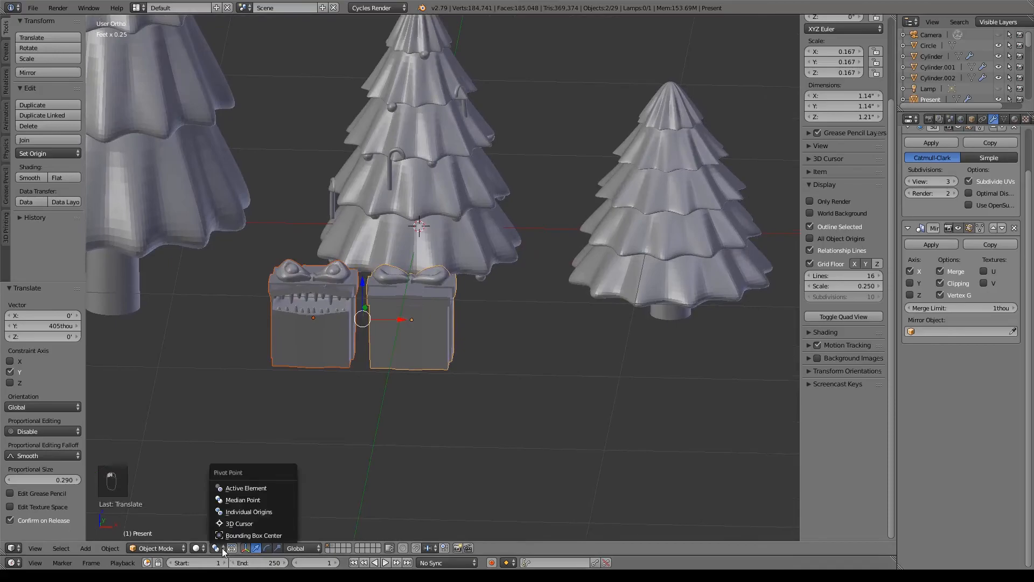
click(236, 512)
key(s)
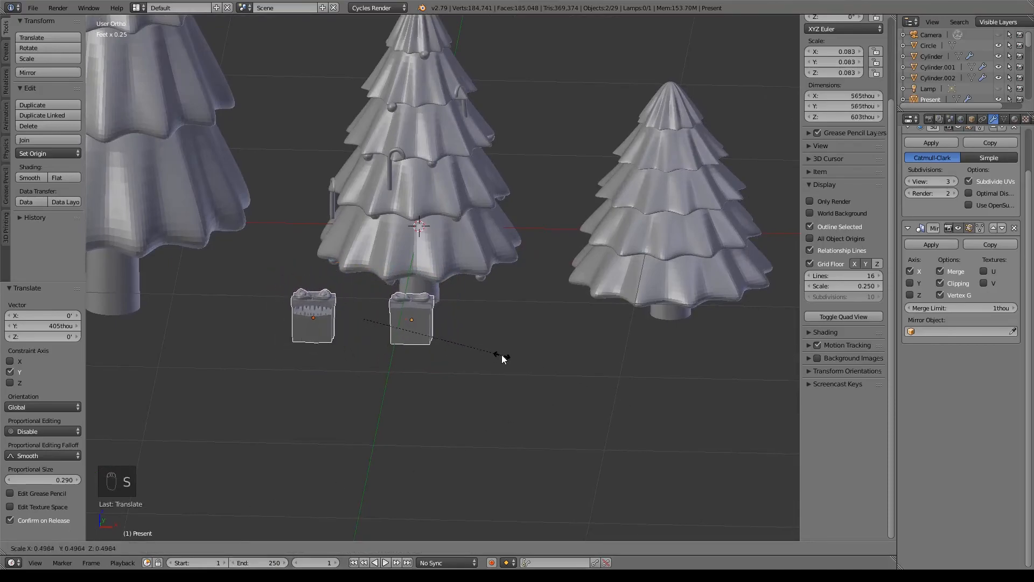
click(495, 352)
- Shift both scaled boxes along X and 241 thou along Y near the middle tree's trunk, and hide the properties region
drag(403, 333, 452, 343)
middle_drag(500, 350, 466, 359)
scroll(467, 359, up, 5)
shift+middle_drag(546, 359, 572, 369)
shift+middle_drag(472, 374, 474, 352)
drag(419, 349, 434, 327)
middle_drag(435, 327, 482, 376)
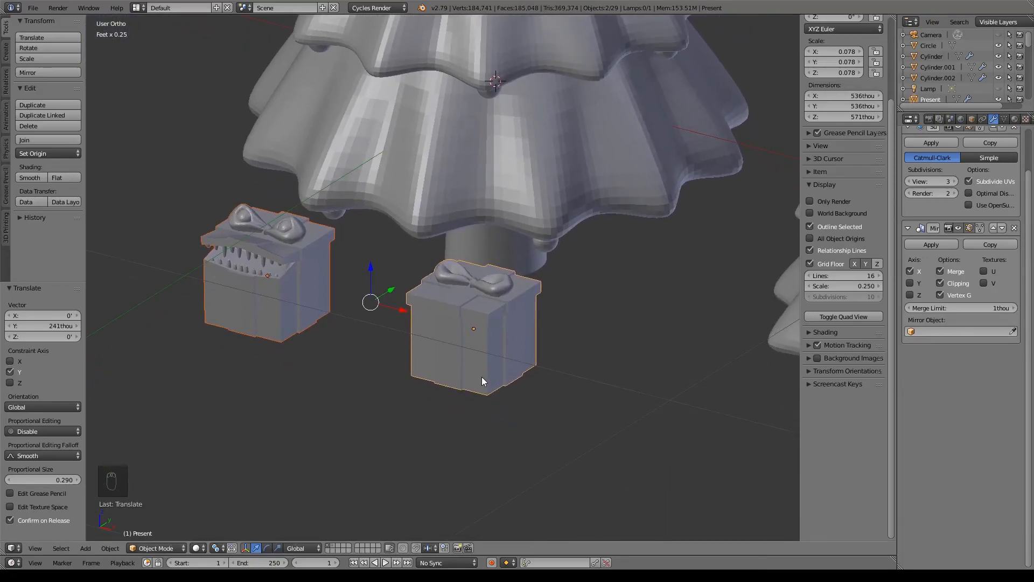
shift+middle_drag(492, 324, 560, 336)
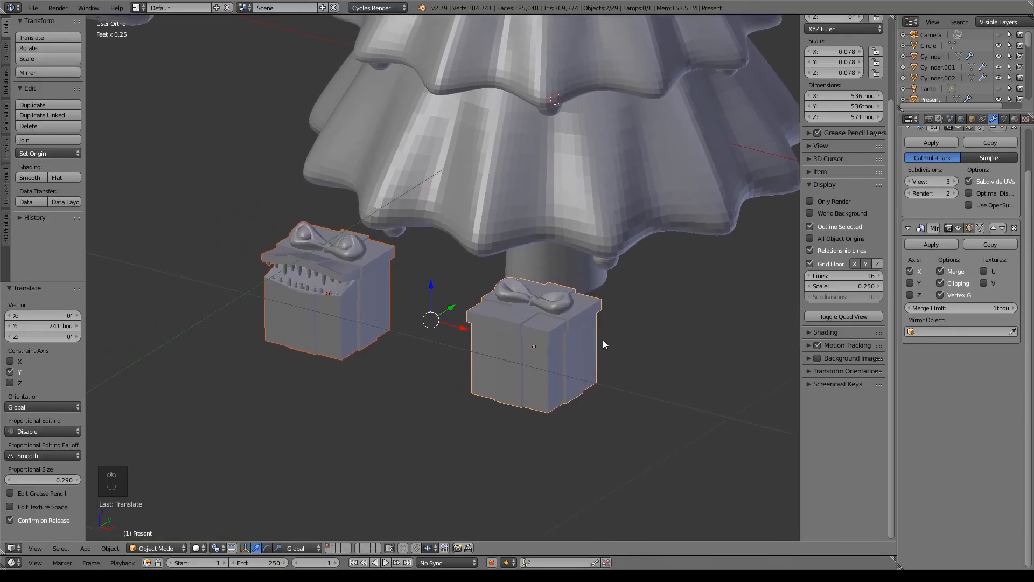
scroll(603, 340, up, 2)
key(n)
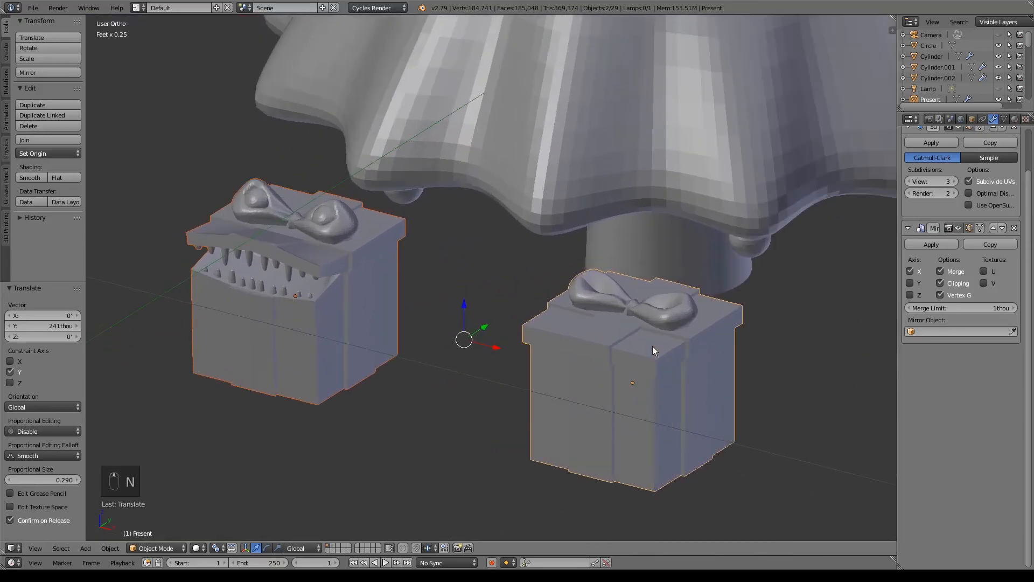